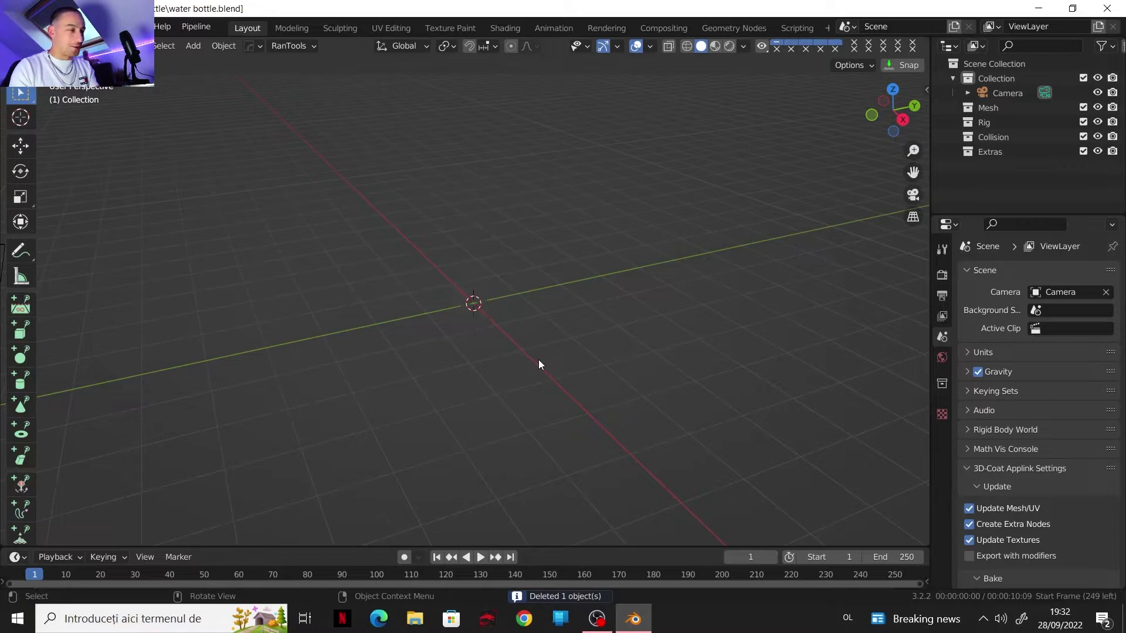
- Add a cylinder mesh at the world origin with a 0.3 m radius and 0.3 m depth
key("shift+a")
left_click(598, 386)
left_click(199, 391)
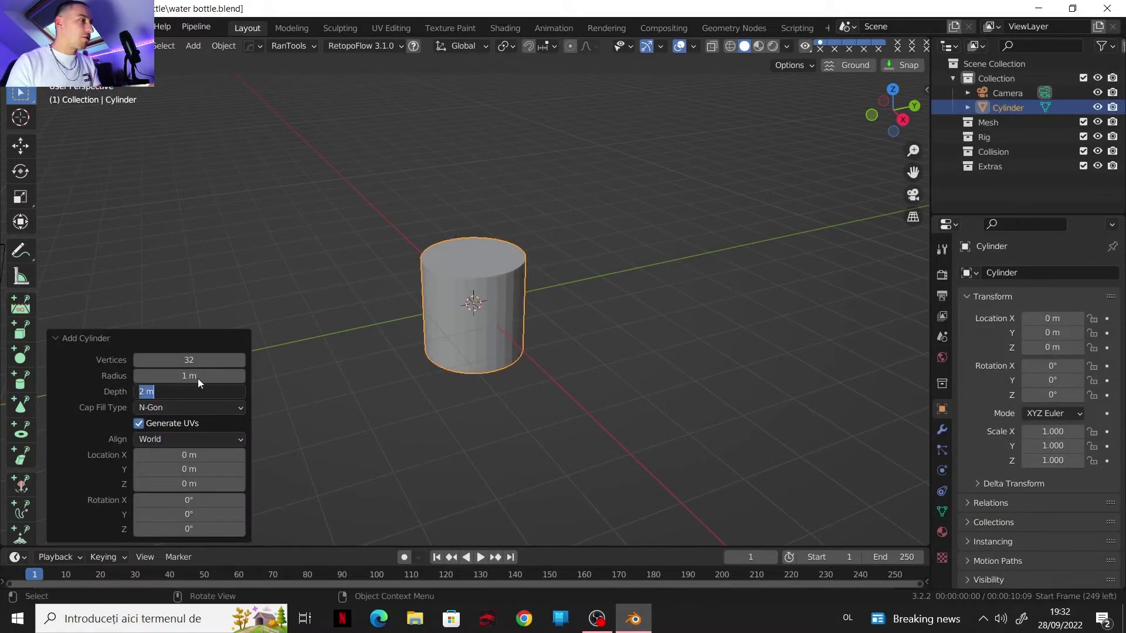
left_click(198, 377)
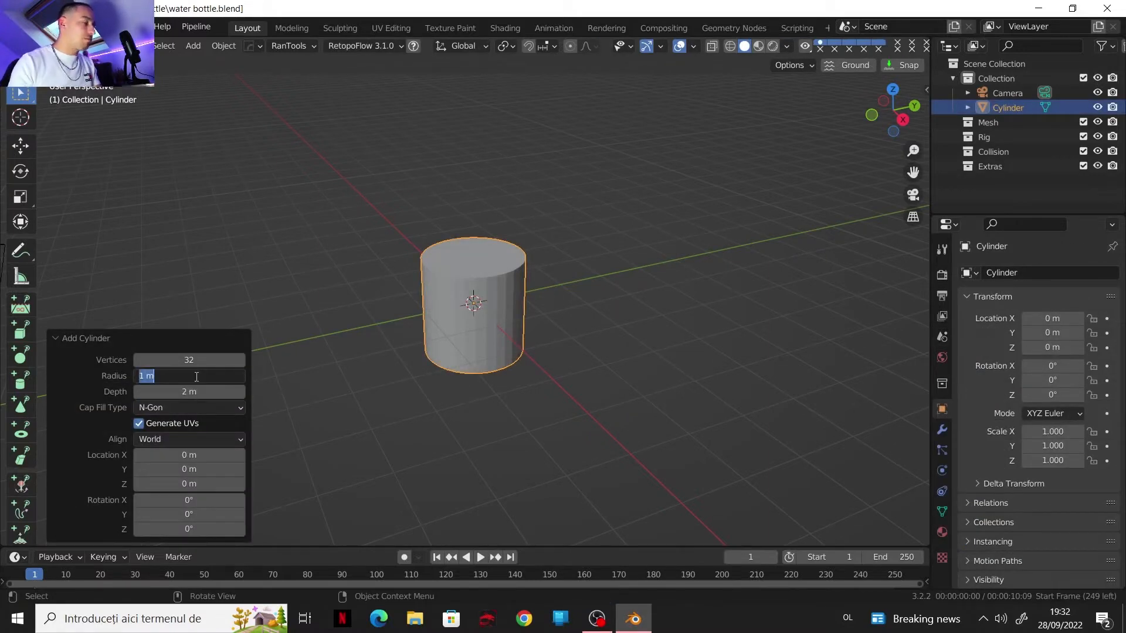
type("0.3")
key("Return")
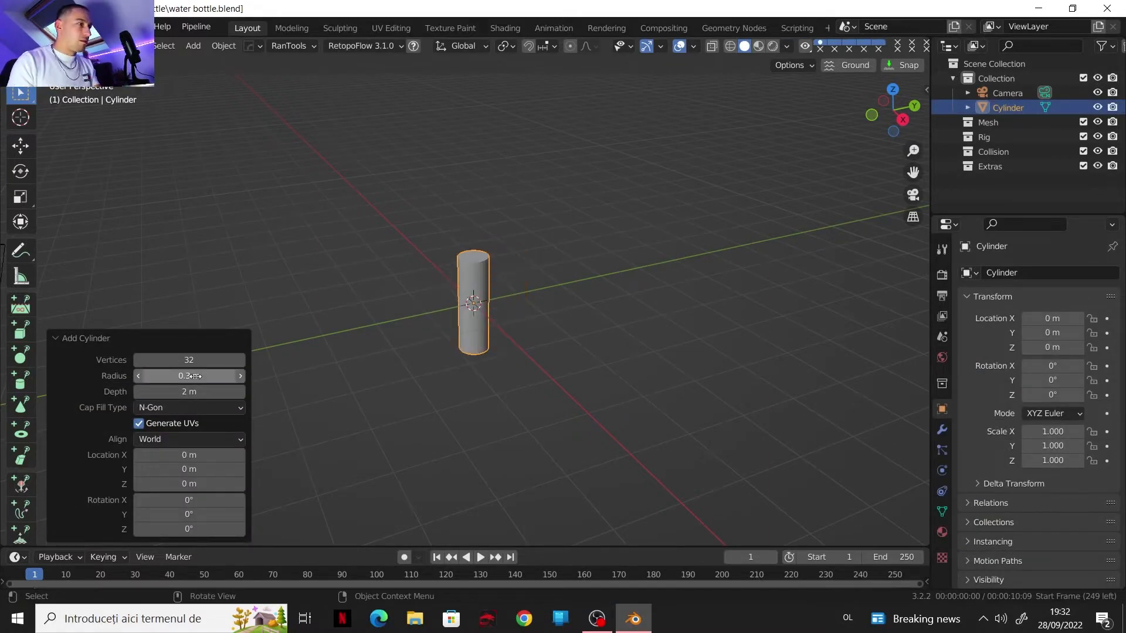
left_click(184, 393)
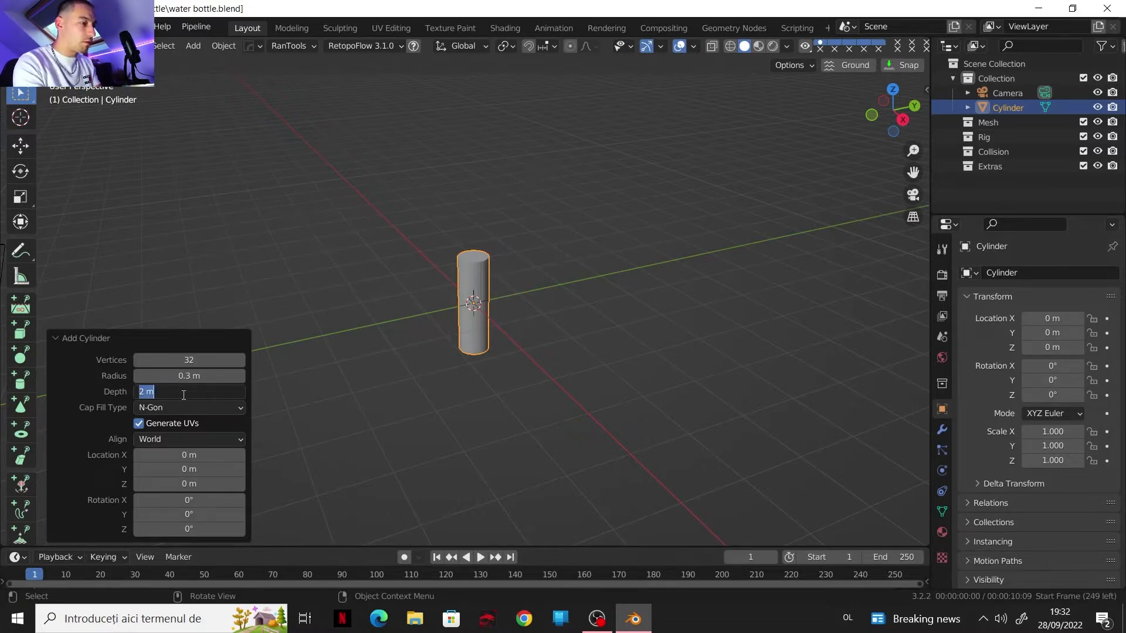
type(".3")
key("Return")
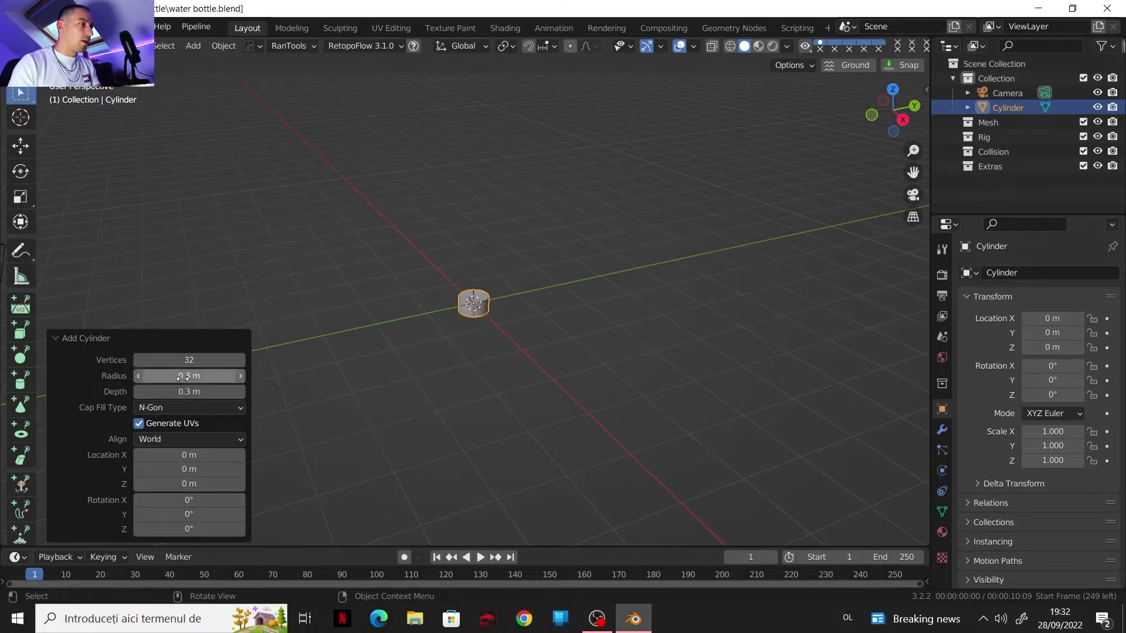
- Set the new cylinder's radius to 0.05 m
left_click(183, 378)
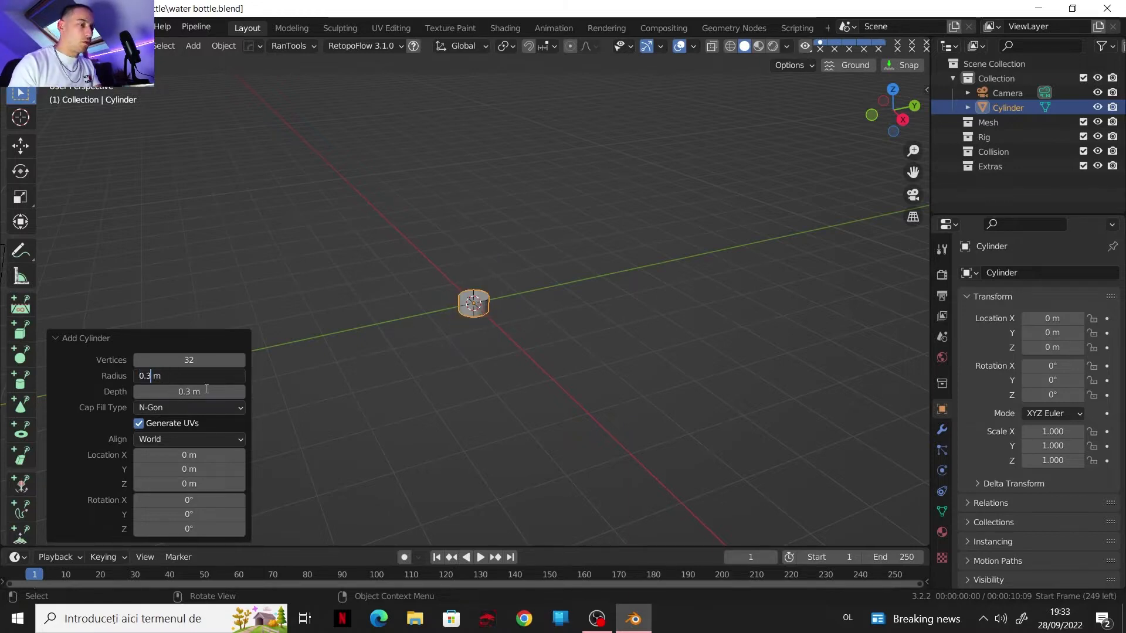
double_click(148, 376)
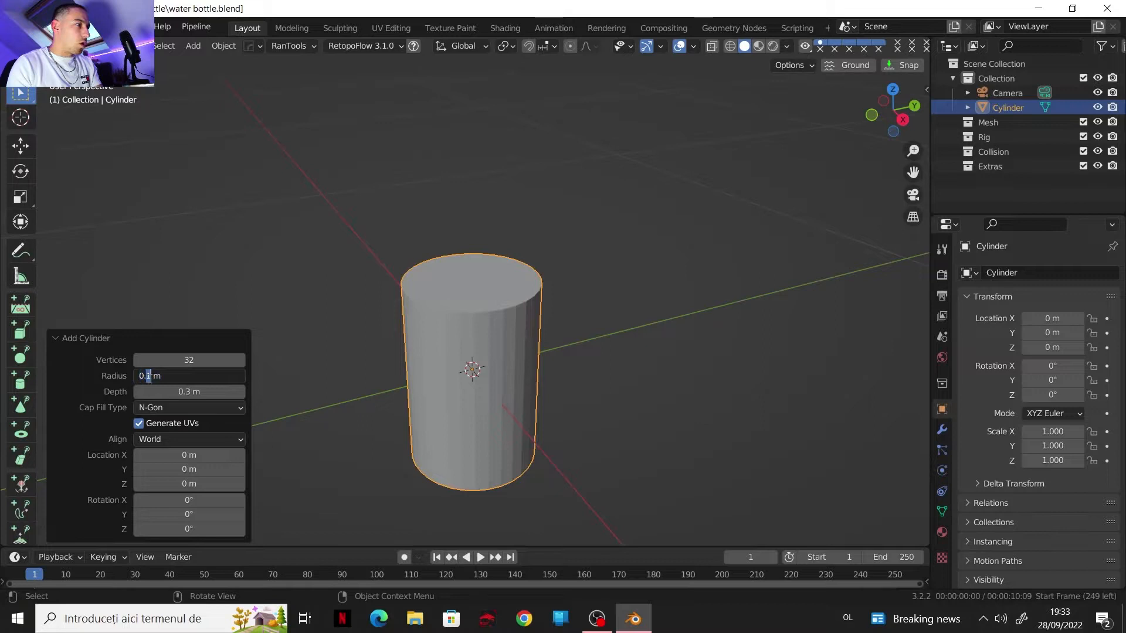
key("Left")
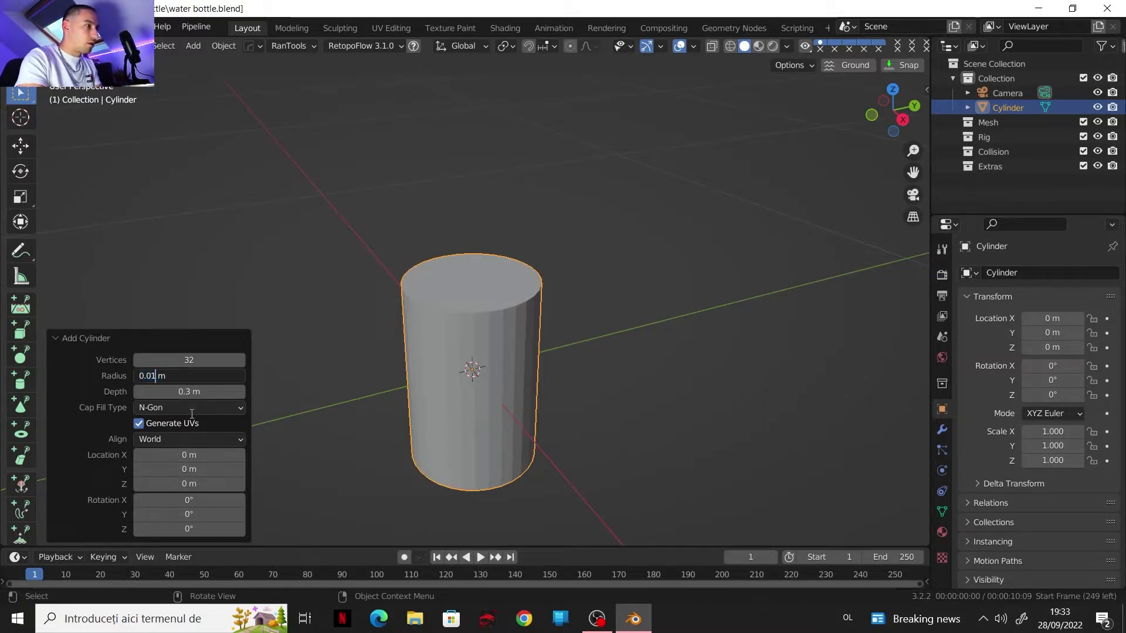
type("5")
key("Return")
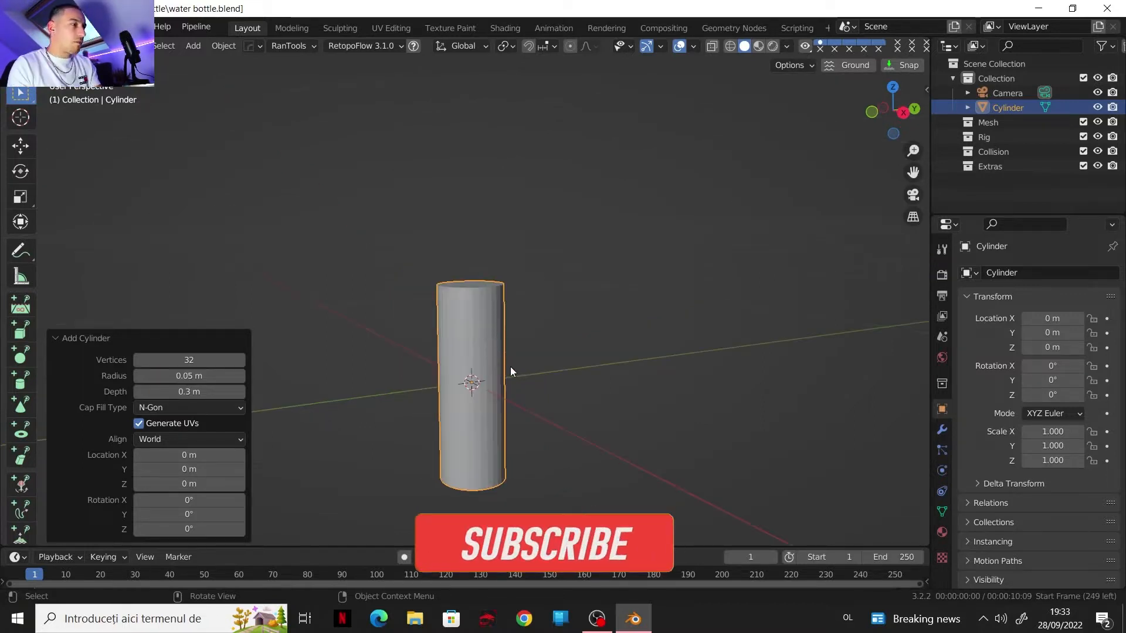
- Move the cylinder up about 0.147 m along Z so its base sits near the ground plane
key("g")
key("z")
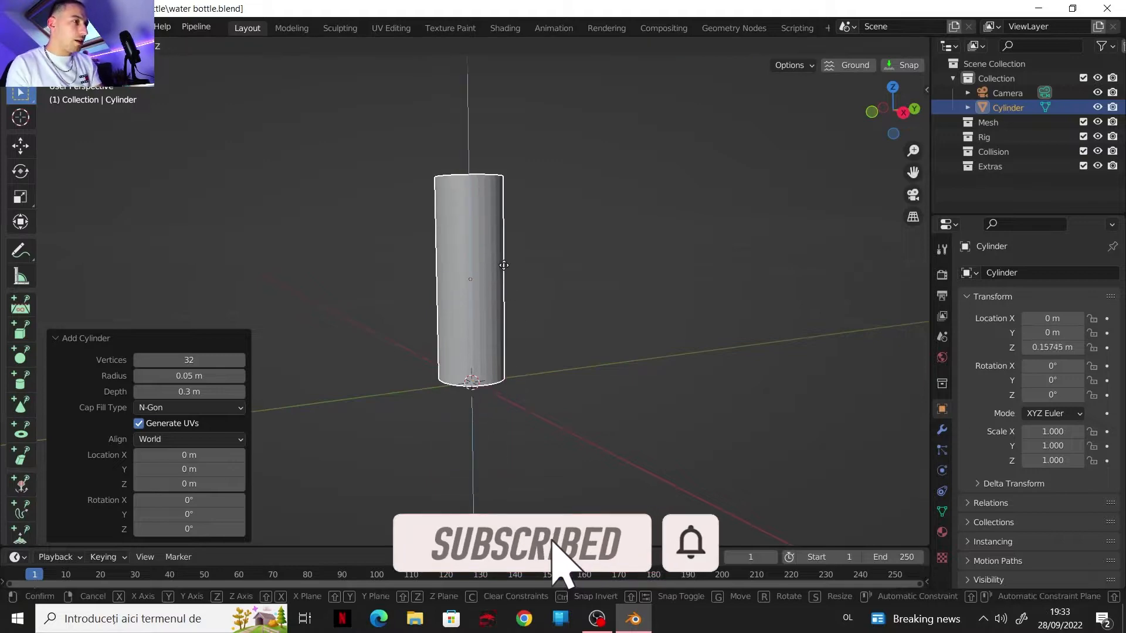
left_click(506, 275)
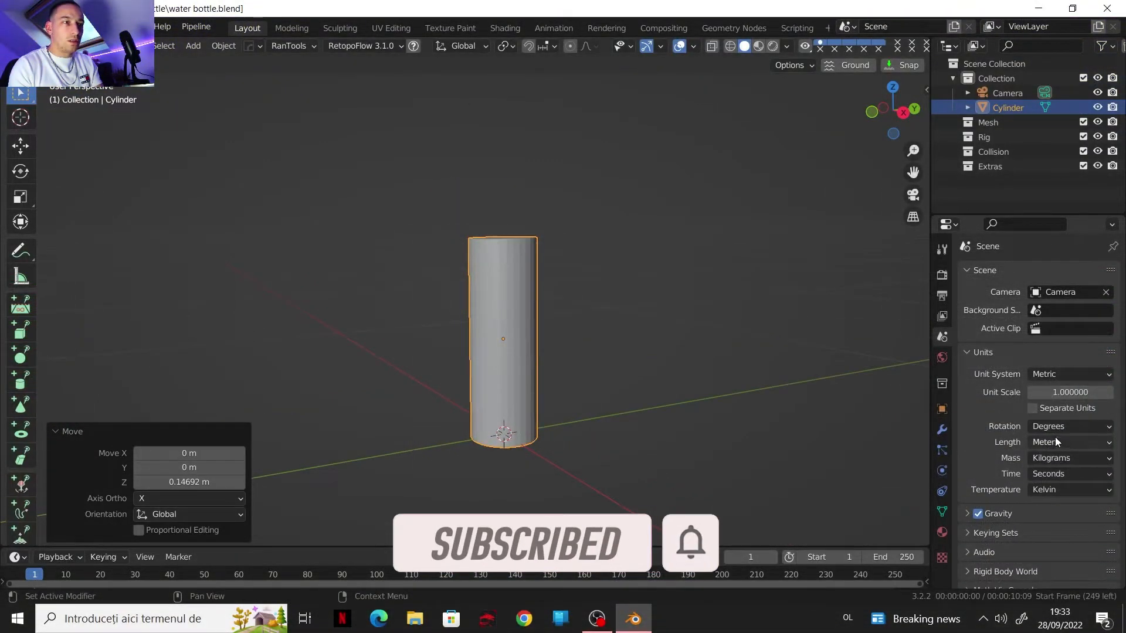
- Set the scene's length unit to Centimeters
left_click(1054, 442)
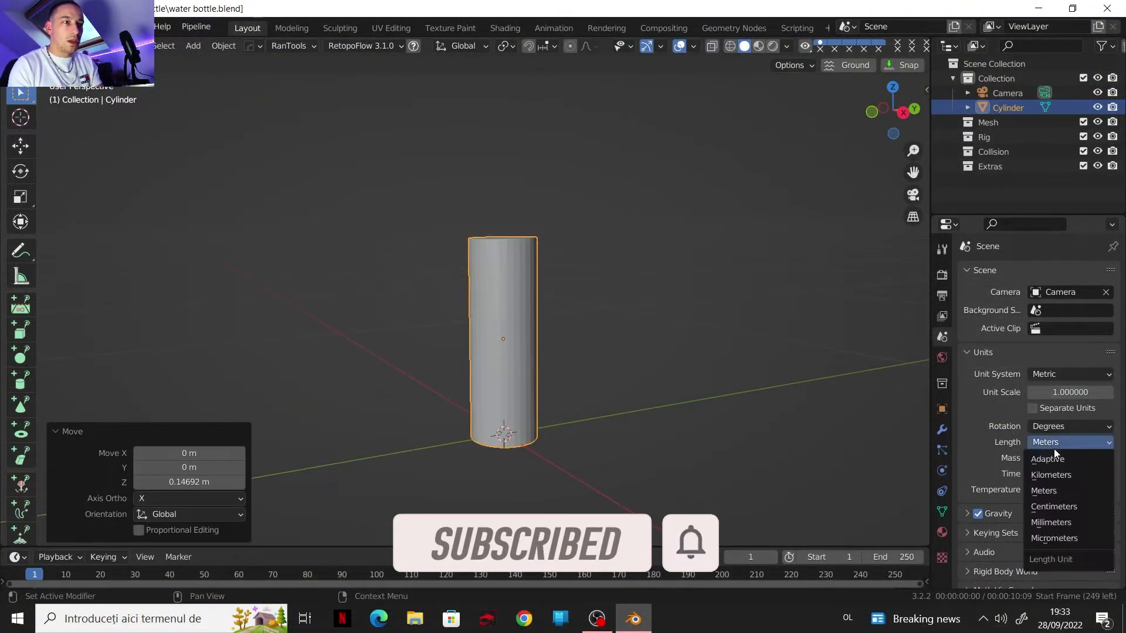
left_click(1064, 508)
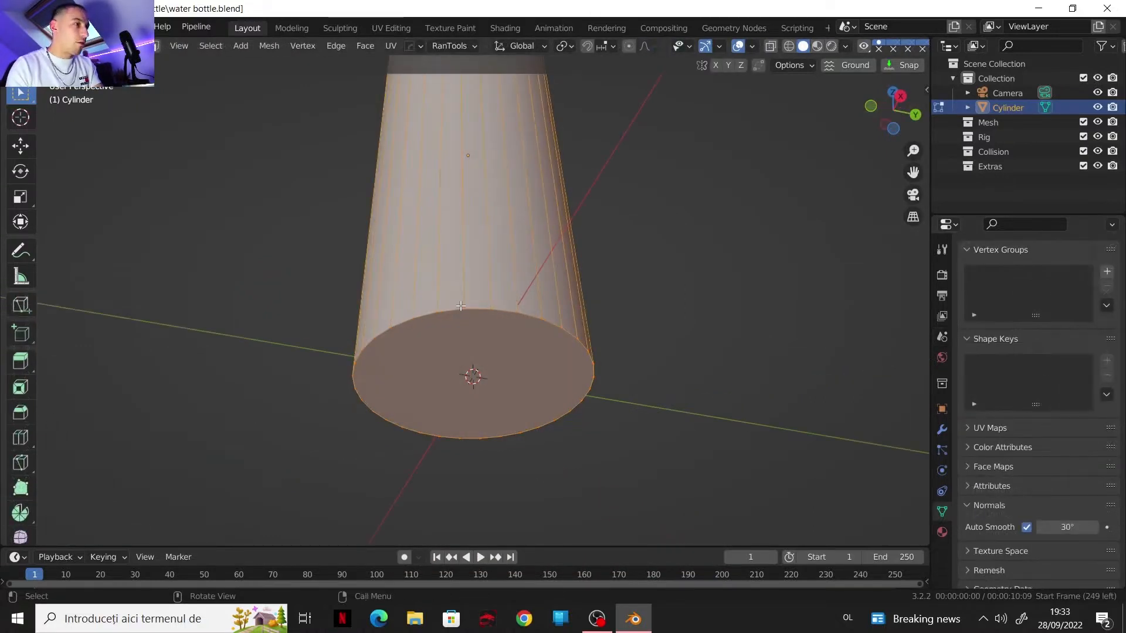
- Bevel the edge loop around the cylinder's bottom face about 1 cm wide with four segments
key("alt+a")
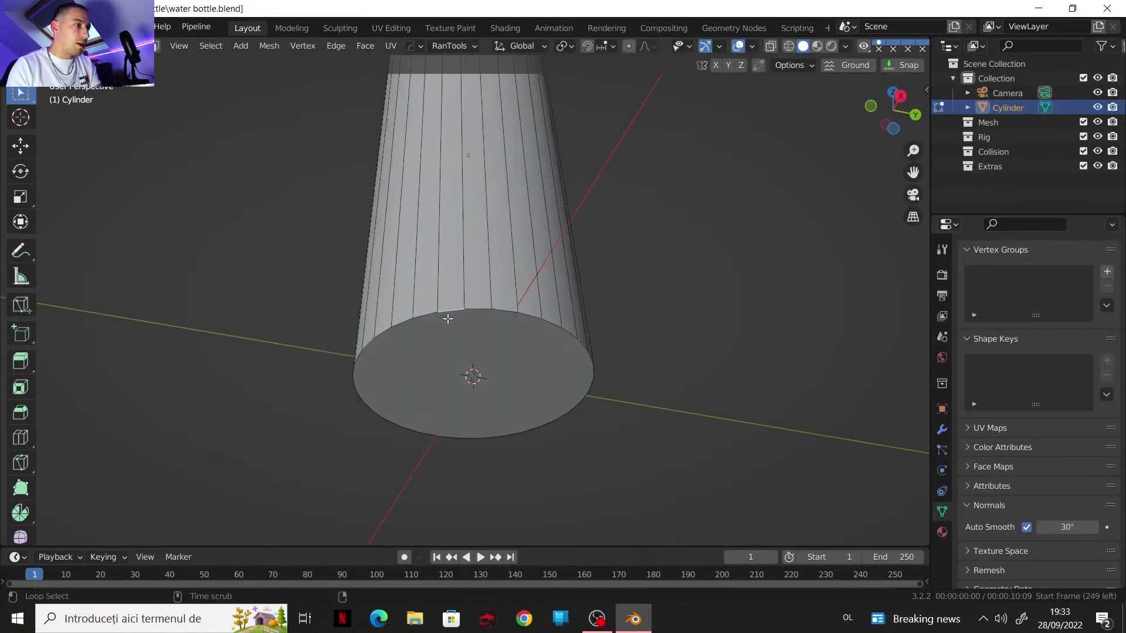
left_click(445, 311, "alt")
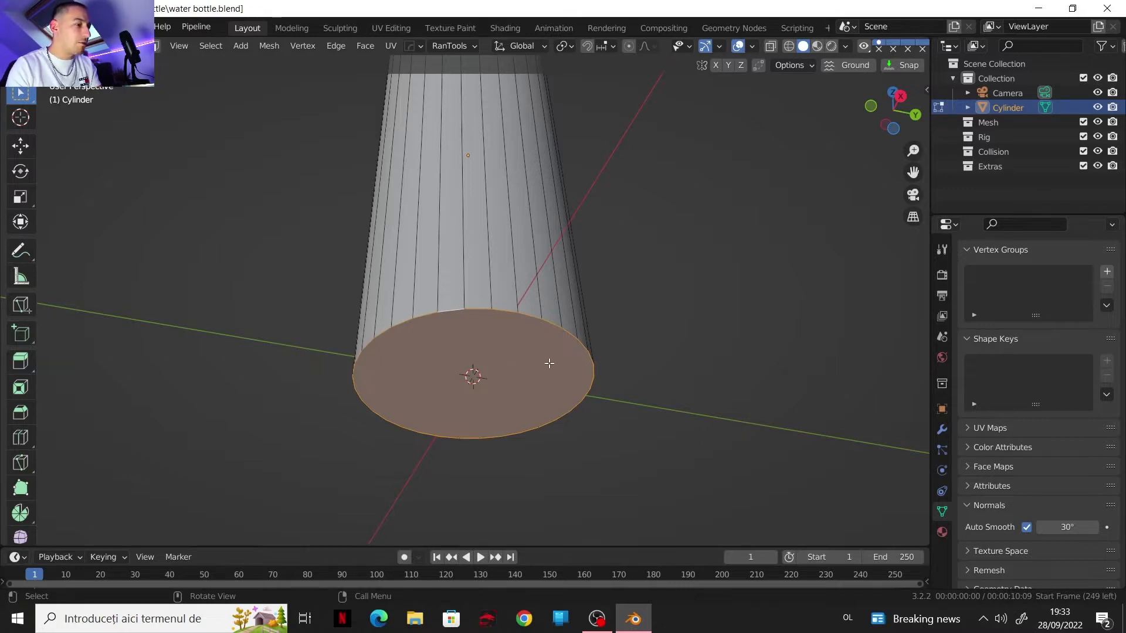
middle_click_drag(560, 362, 504, 299)
- Add a centred horizontal loop cut around the cylinder and bevel it into a narrow two-segment band
key("ctrl+r")
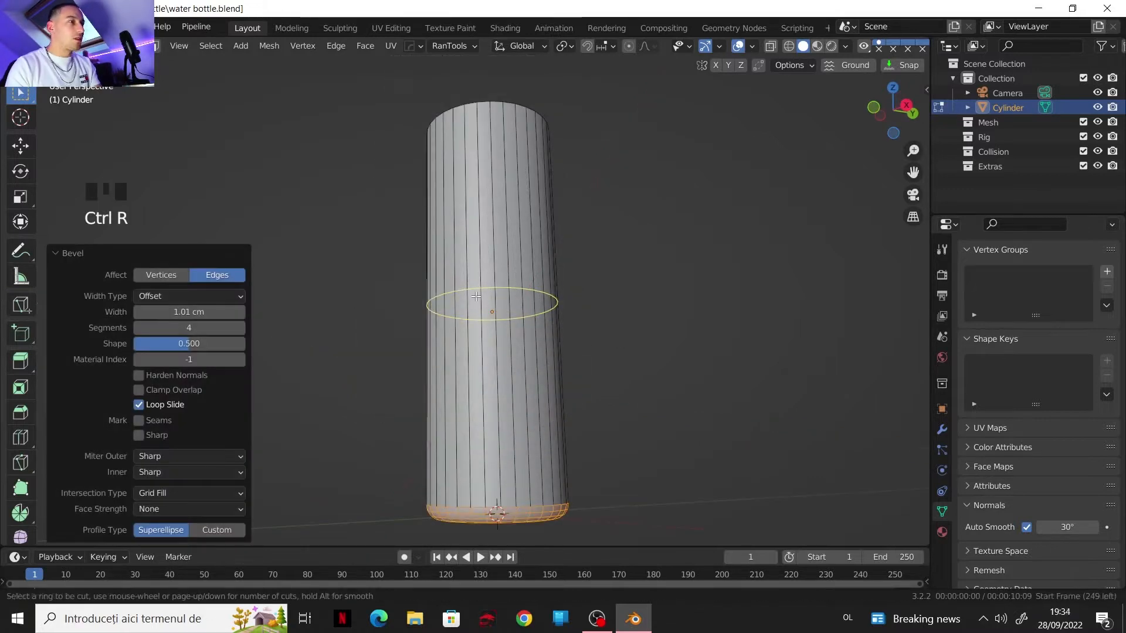
left_click(478, 259)
right_click(518, 315)
right_click(518, 316)
middle_click_drag(642, 323, 653, 364)
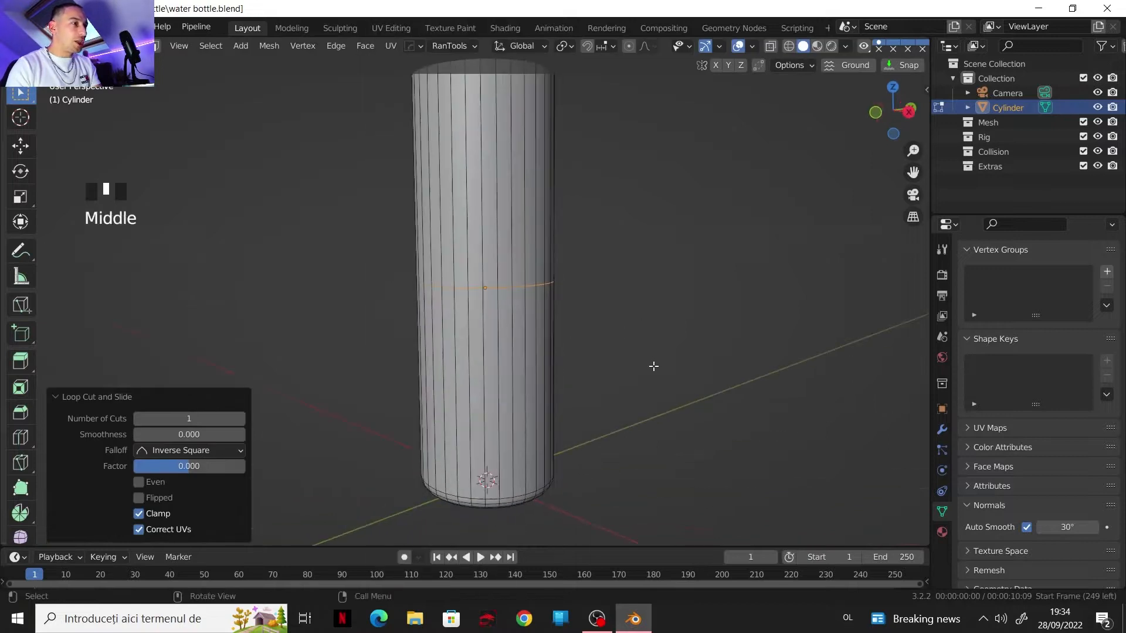
scroll(602, 344, "down", 2)
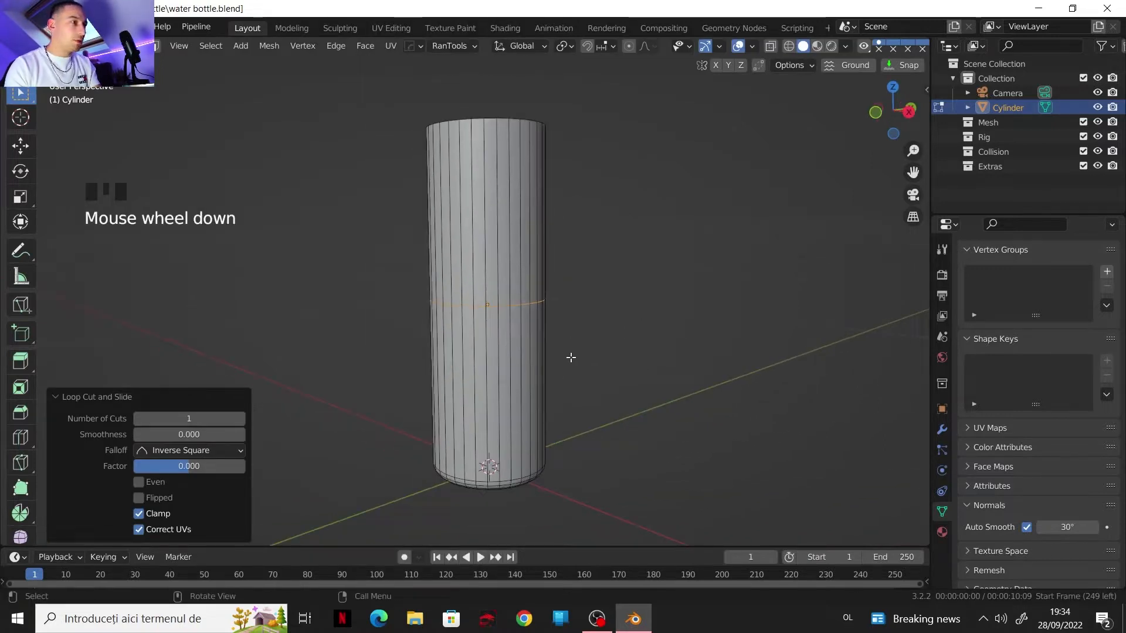
key("ctrl+b")
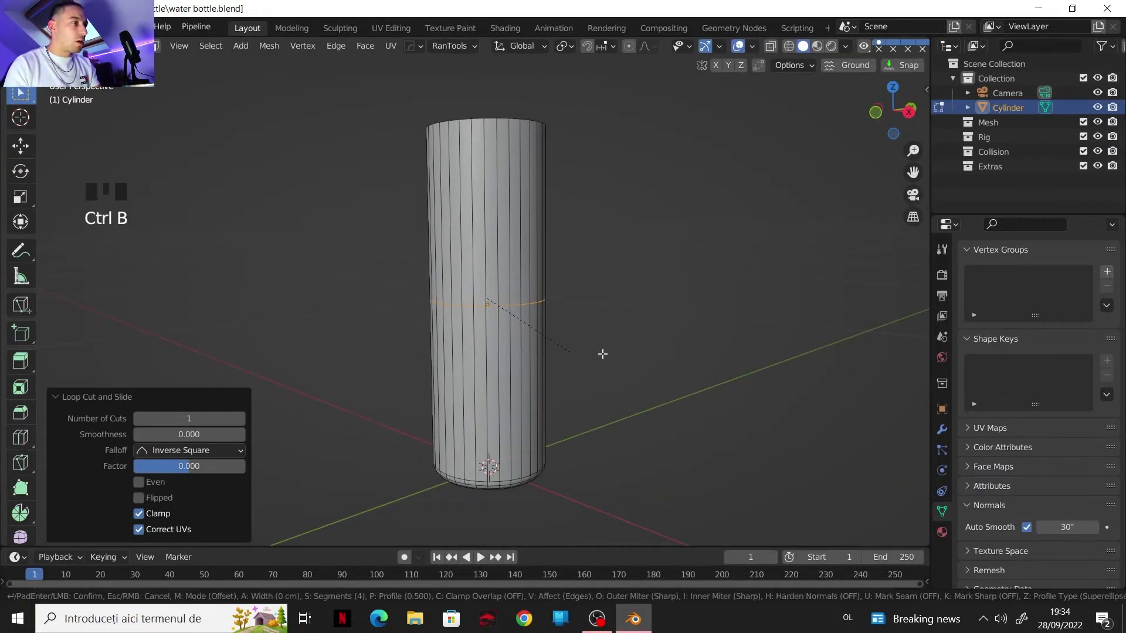
left_click(526, 311)
- Scale the middle edge loop of the band inward to about 0.896 to form a groove around the body
scroll(526, 311, "up", 5)
left_click(550, 319, "alt")
scroll(739, 337, "down", 1)
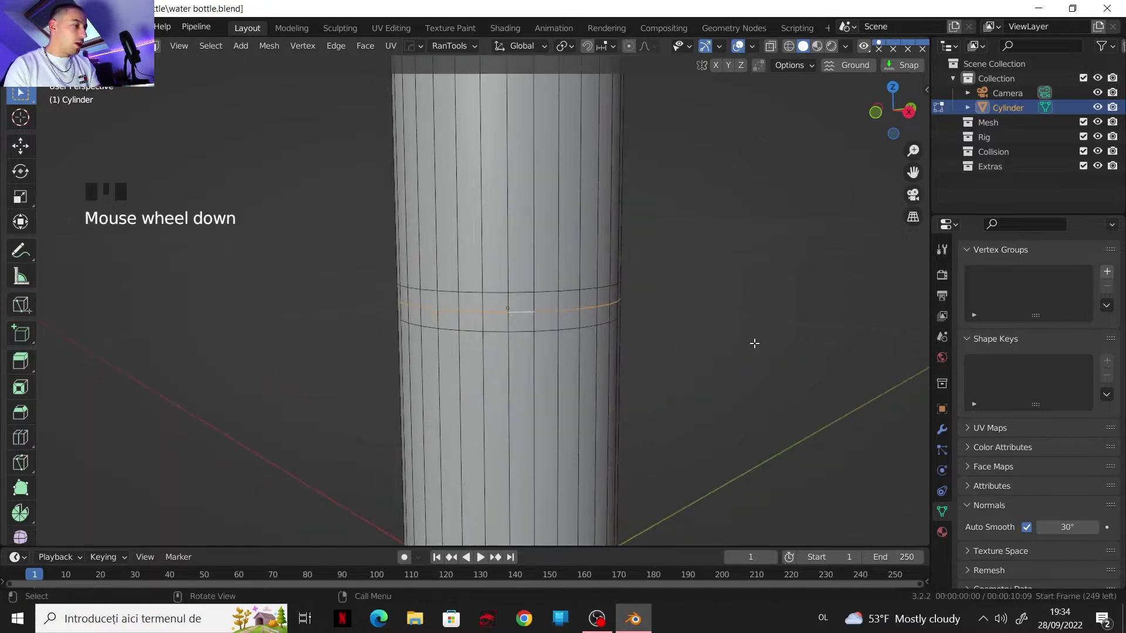
middle_click_drag(739, 331, 729, 344, "shift")
scroll(708, 371, "down", 1)
scroll(694, 372, "up", 2)
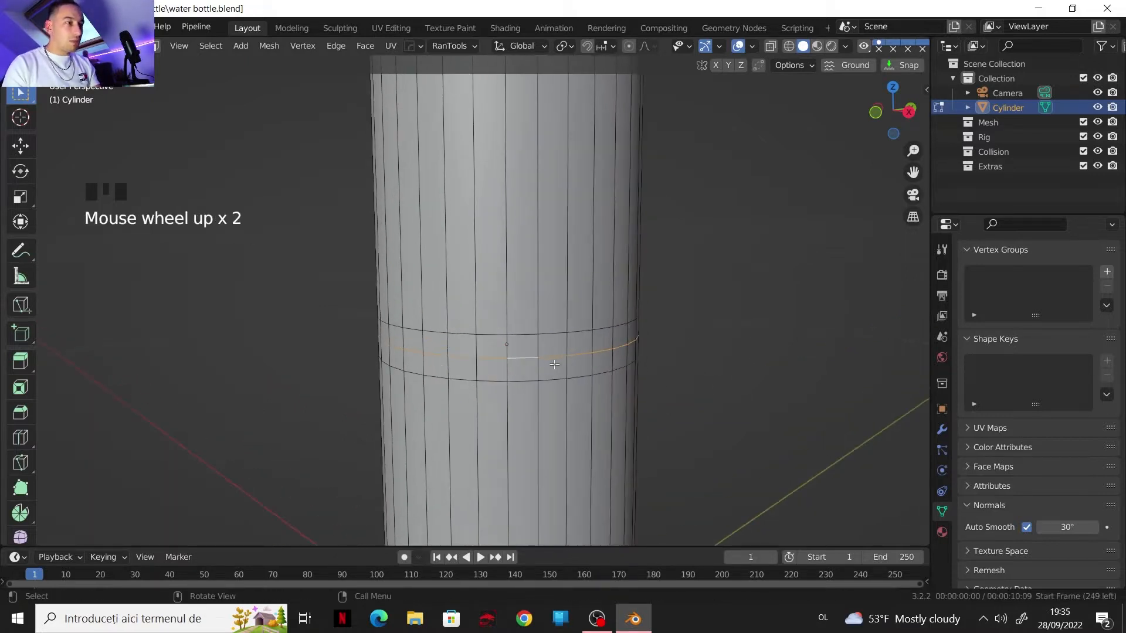
key("s")
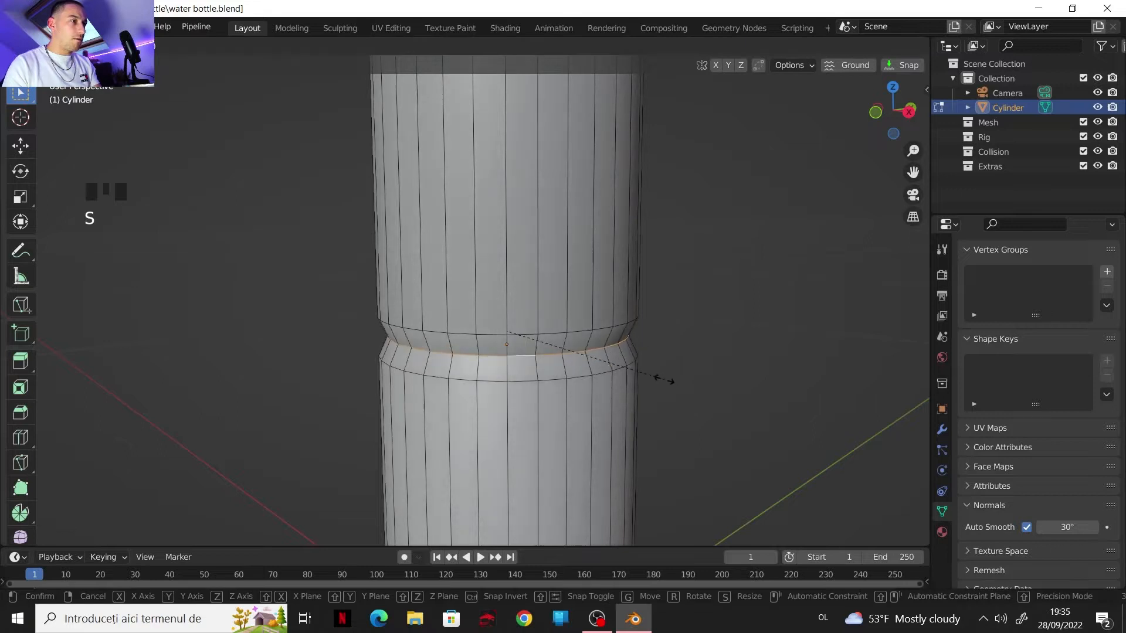
left_click(659, 374)
scroll(603, 299, "down", 2)
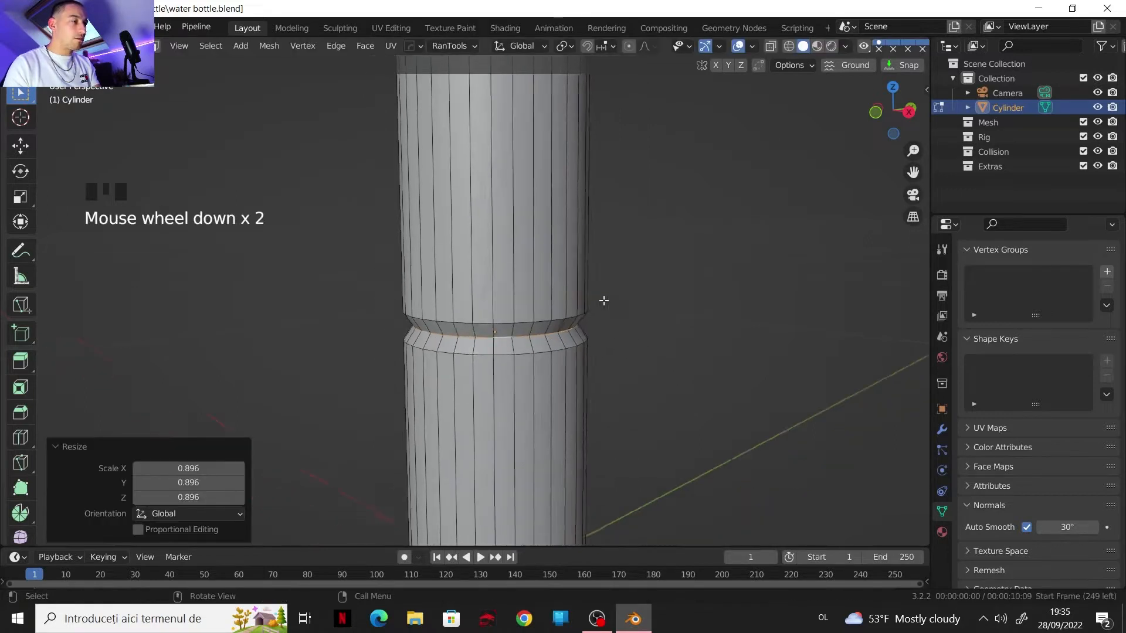
- Add a horizontal loop cut around the section above the groove and slide it up toward the cylinder's top
middle_click_drag(604, 299, 603, 328, "shift")
scroll(548, 259, "down", 2)
middle_click_drag(547, 258, 557, 322, "shift")
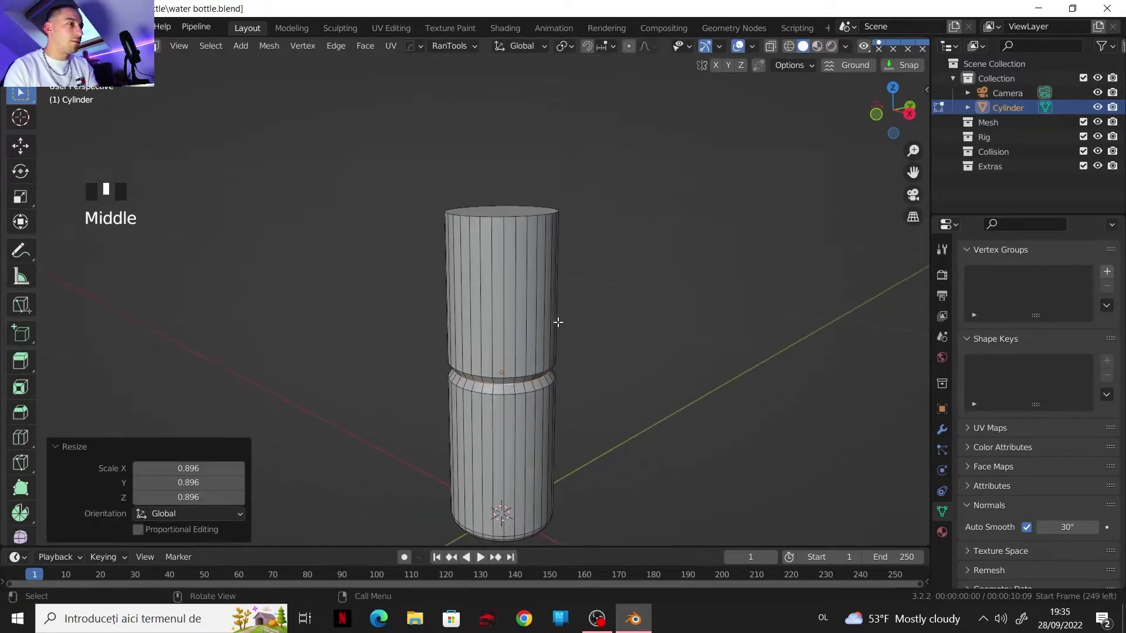
scroll(531, 261, "up", 2)
key("ctrl+r")
left_click(530, 263)
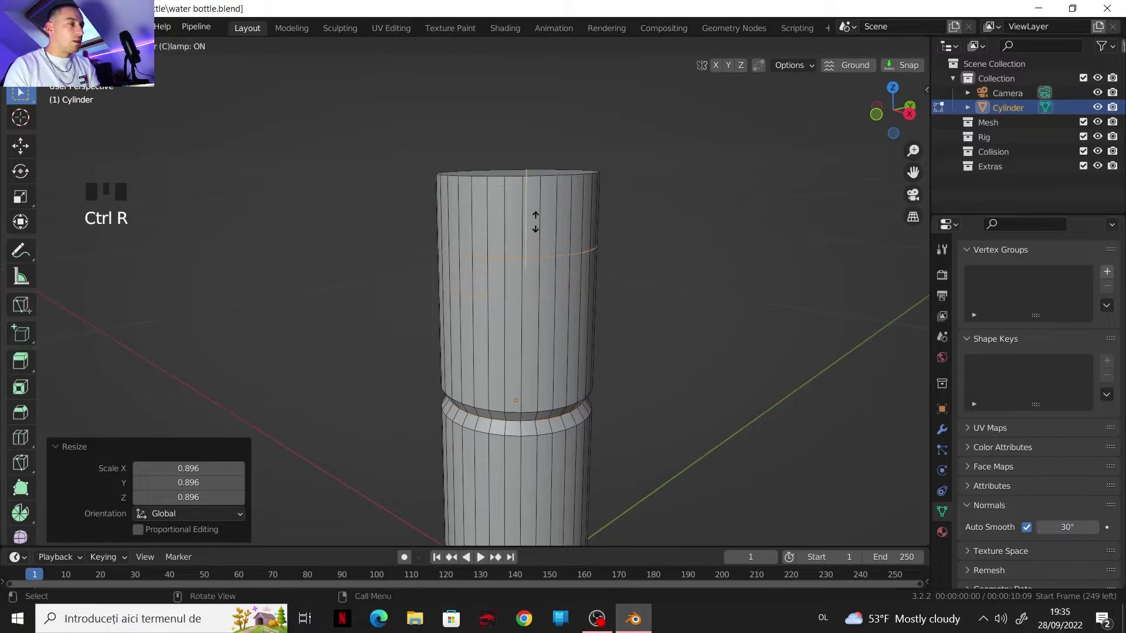
left_click(538, 222)
- Scale the cylinder's top face to about 0.228 and extrude it up about 2.06 cm to form the bottle neck
middle_click_drag(538, 222, 551, 246, "shift")
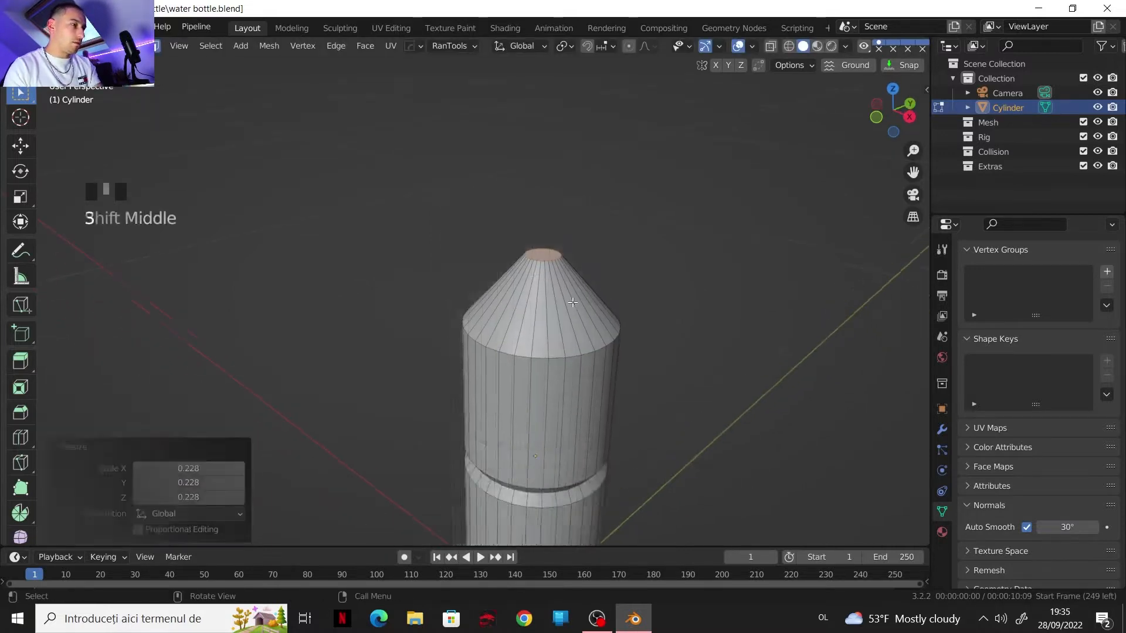
middle_click_drag(573, 302, 595, 328, "shift")
scroll(530, 176, "down", 2)
key("e")
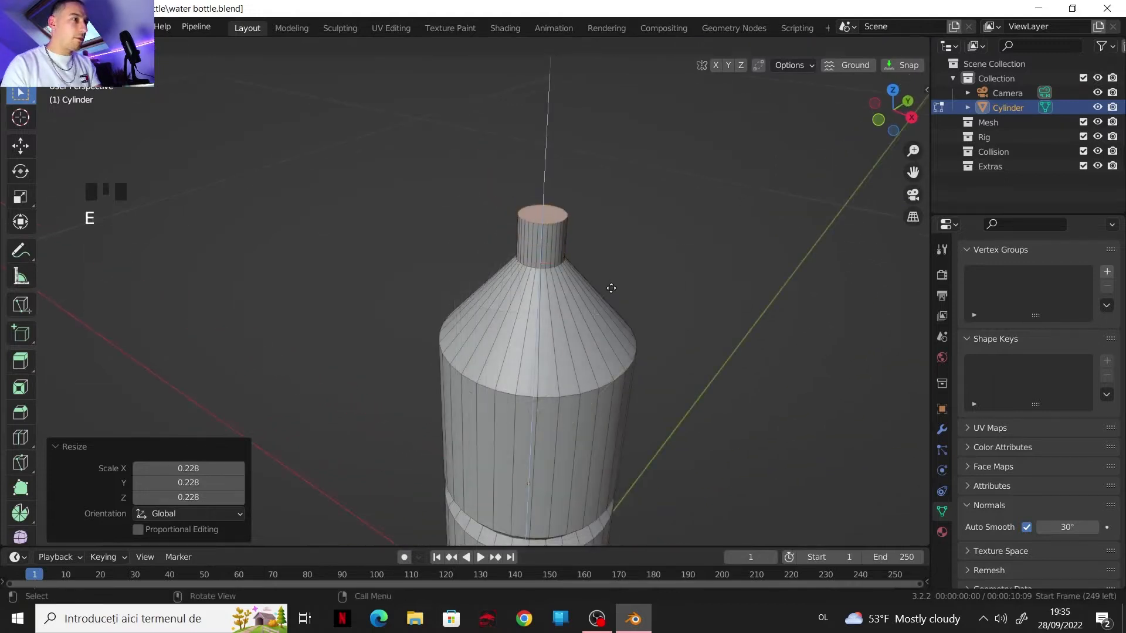
left_click(611, 289)
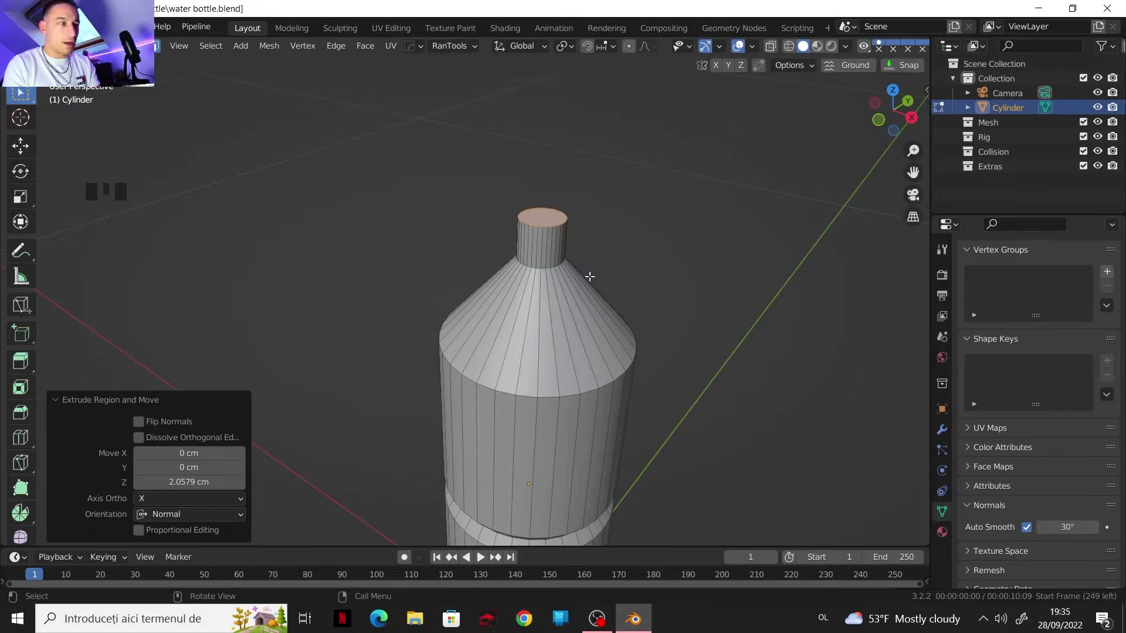
- Bevel the shoulder edge loop where the cone meets the body about 2.16 cm wide with four segments
middle_click_drag(590, 276, 492, 276)
scroll(509, 278, "down", 2)
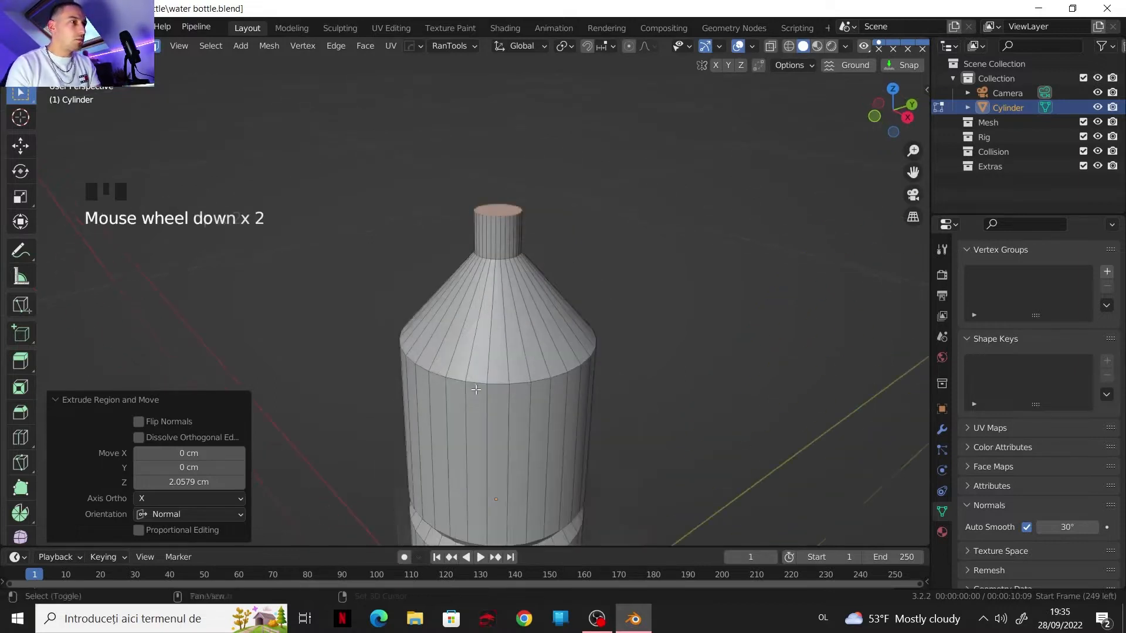
left_click(476, 382, "alt")
key("2")
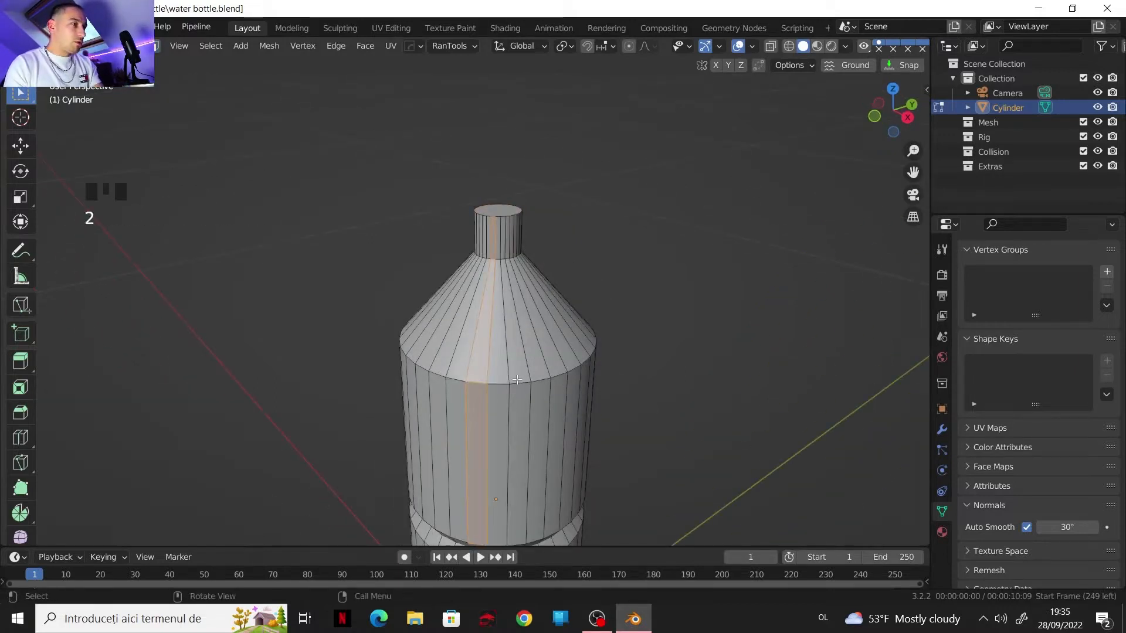
left_click(475, 384, "alt")
middle_click_drag(475, 385, 587, 273)
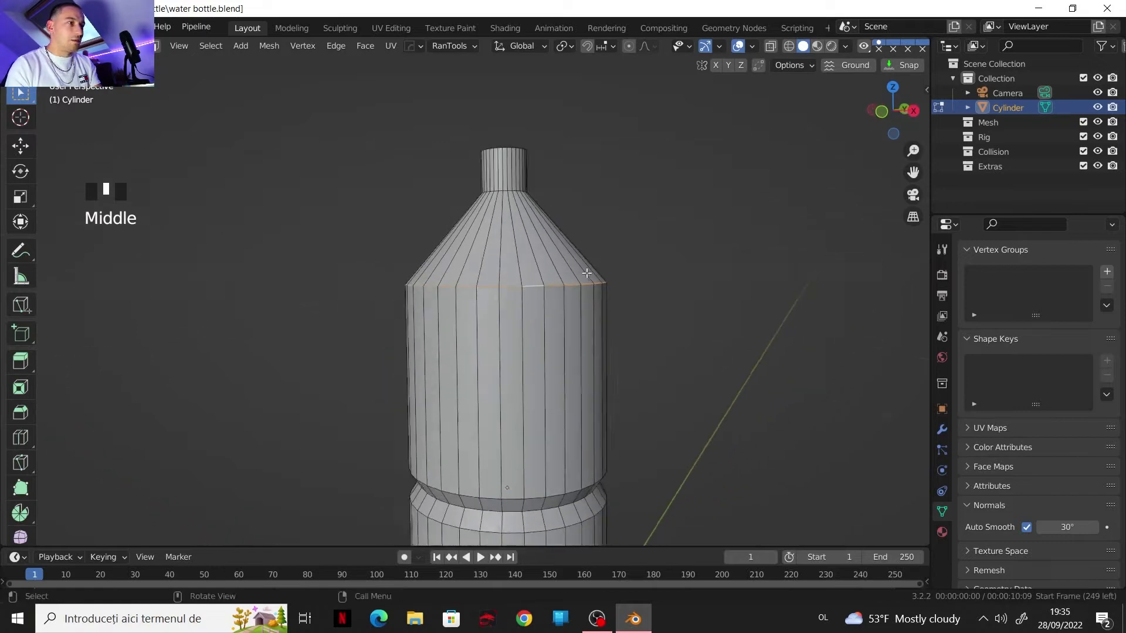
key("ctrl+b")
scroll(587, 274, "up", 3)
left_click(591, 320)
- Add five evenly spaced horizontal loop cuts around the body below the groove and two around the section above it
scroll(590, 320, "down", 2)
middle_click_drag(590, 319, 606, 267, "shift")
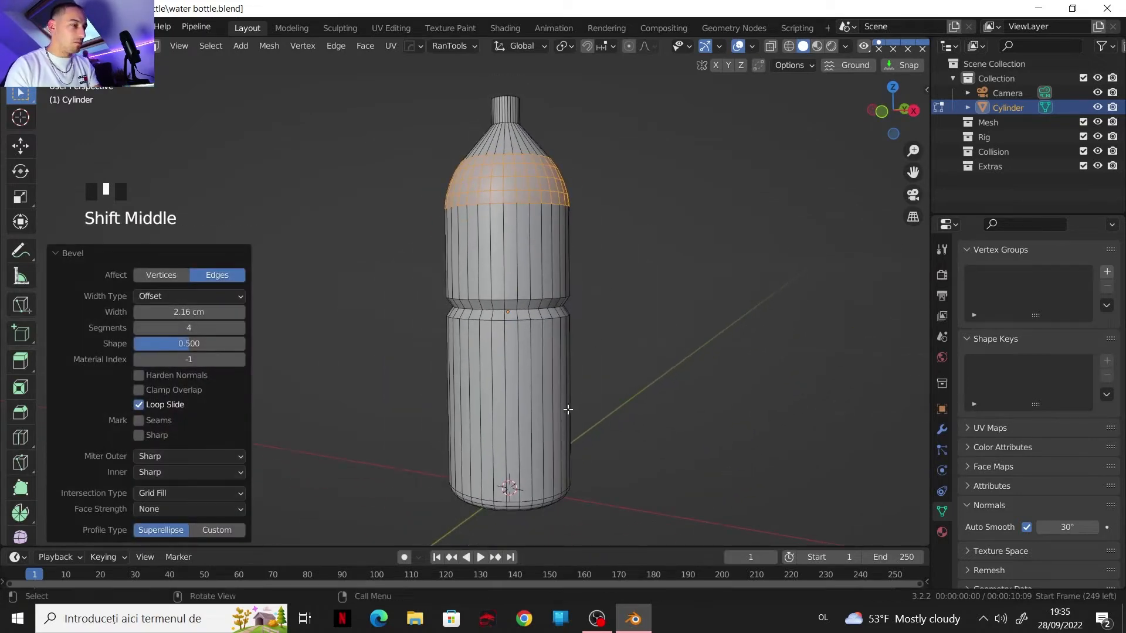
key("ctrl+r")
scroll(519, 396, "up", 3)
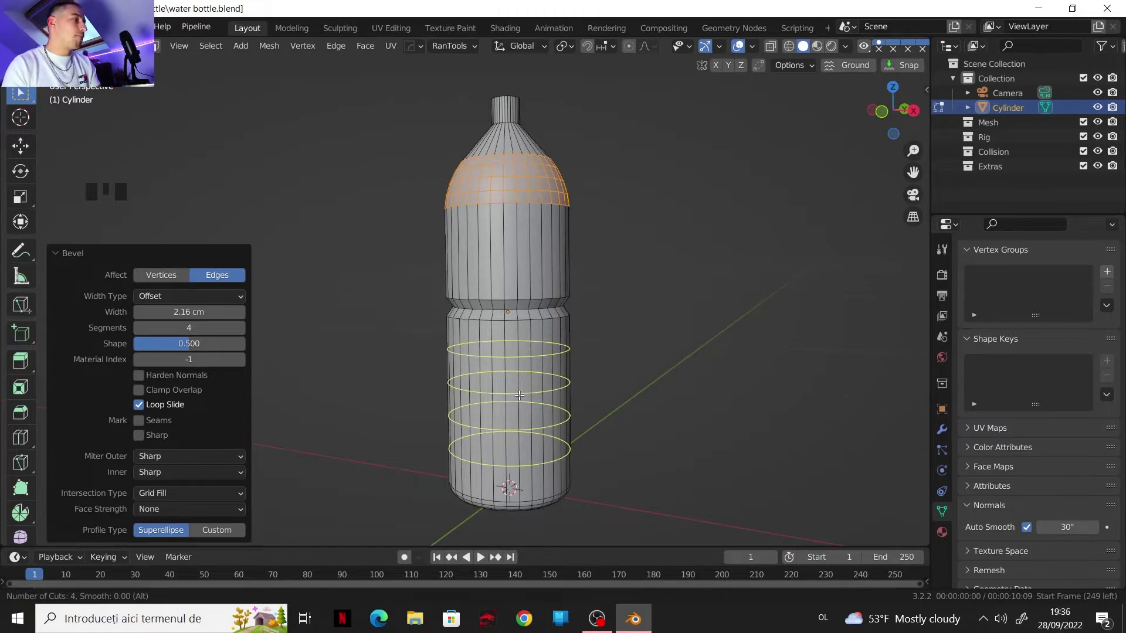
scroll(518, 396, "up", 1)
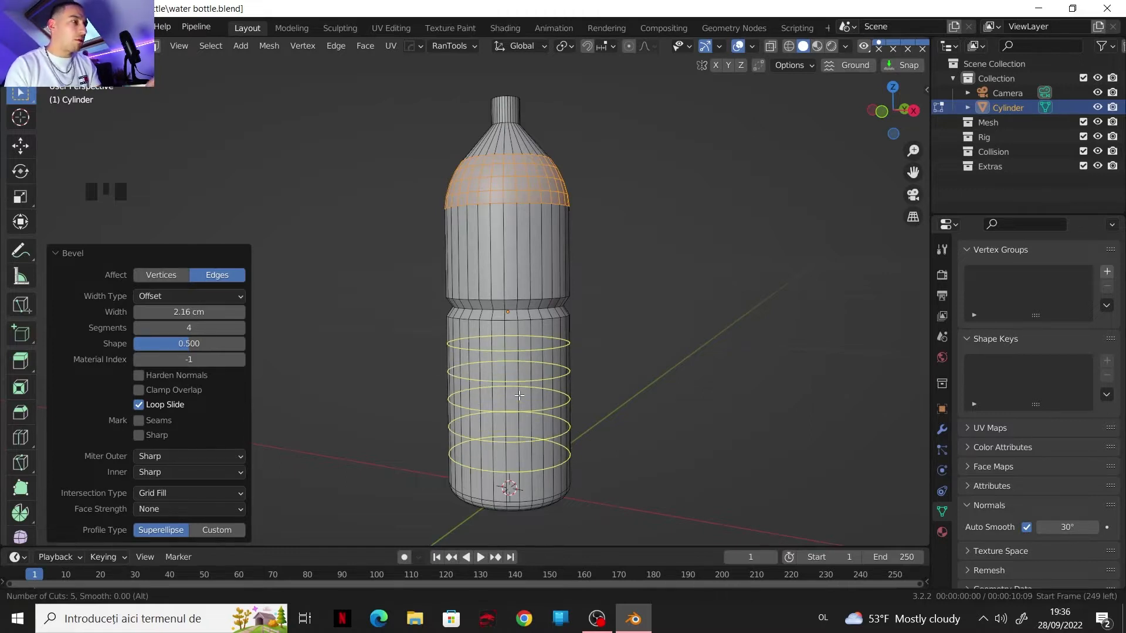
scroll(519, 396, "up", 1)
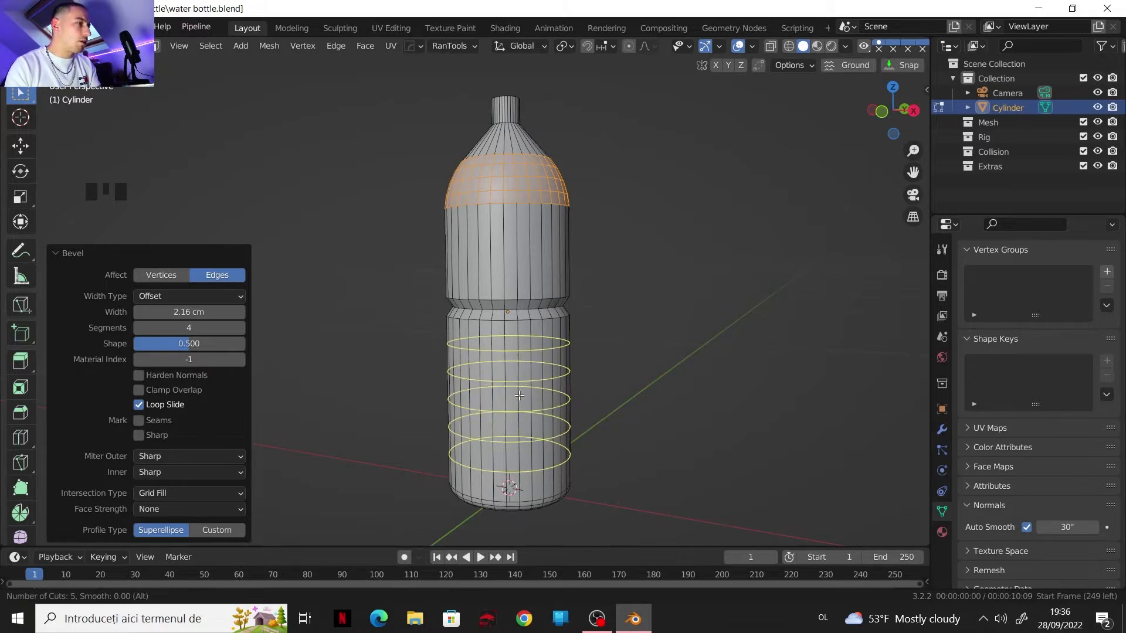
left_click(519, 396)
- Select all seven new horizontal edge loops around the body and bevel them into narrow bands
left_click(496, 404, "alt+shift")
key("ctrl+z")
key("ctrl+z")
key("ctrl+z")
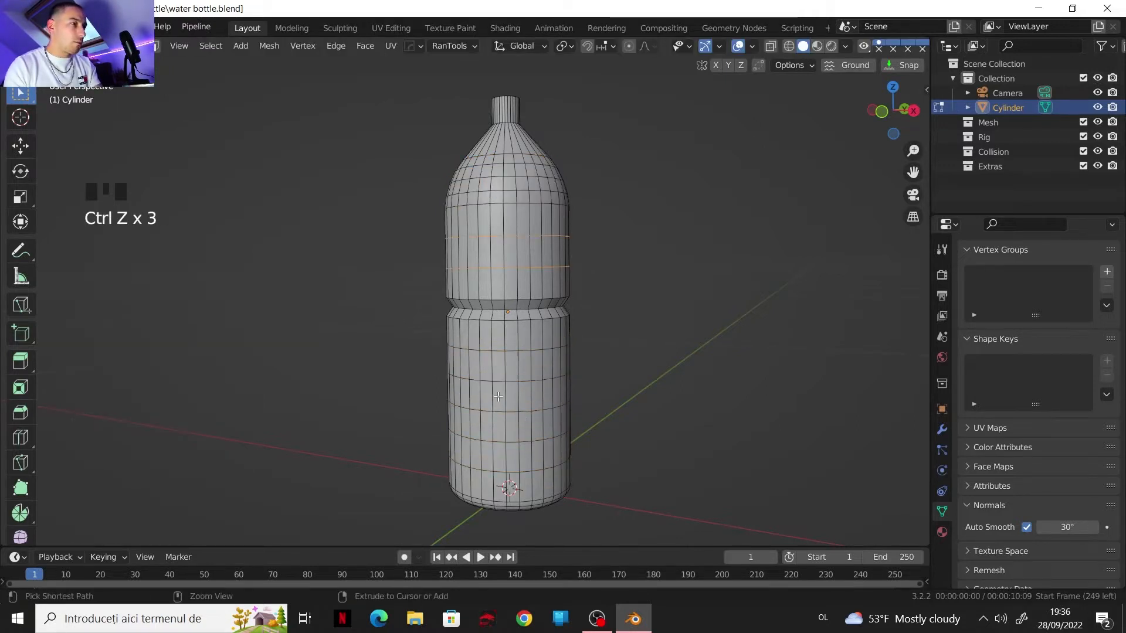
left_click(499, 355, "alt+shift")
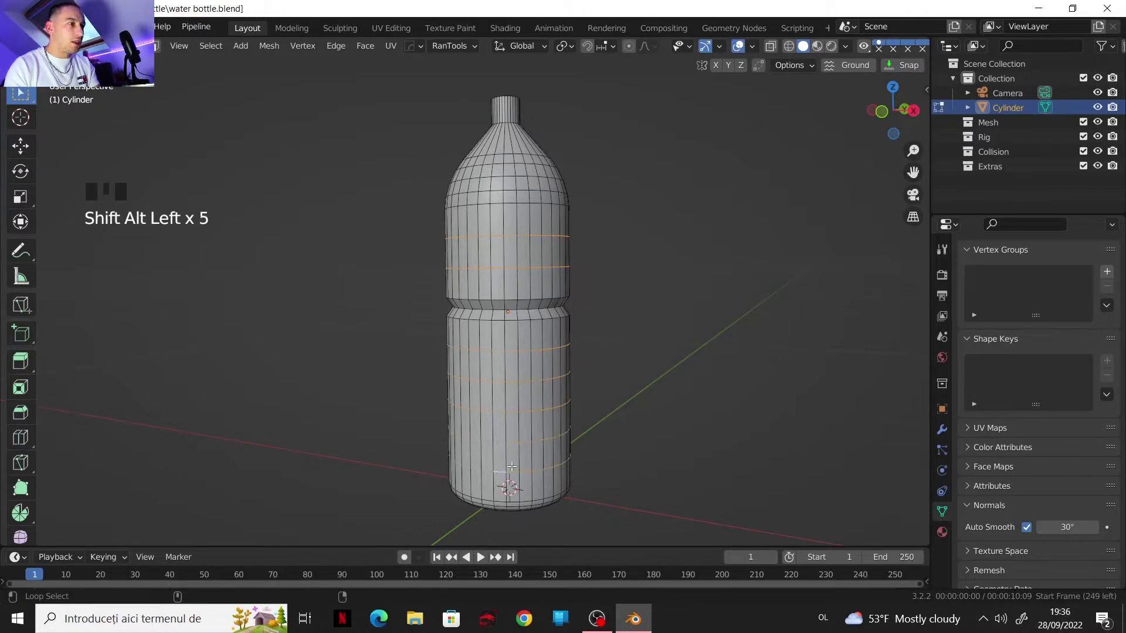
key("ctrl+b")
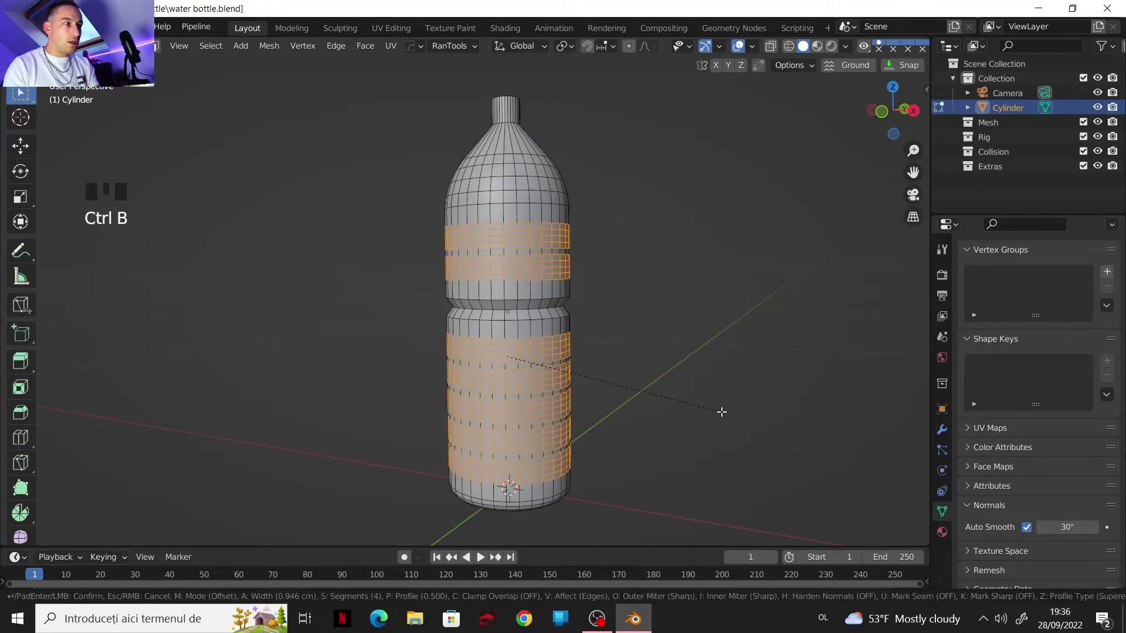
left_click(713, 406)
- Scale the middle edge loops of the seven bands inward to 0.956 in X and Y to form shallow grooves
key("s")
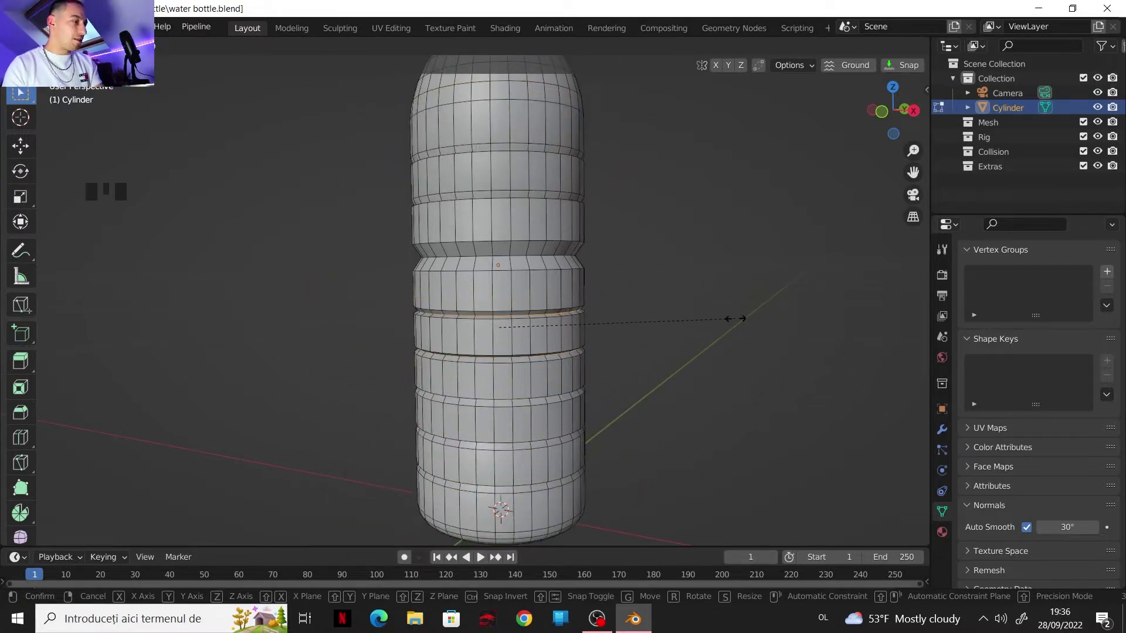
left_click(733, 318)
middle_click_drag(733, 318, 745, 340, "shift")
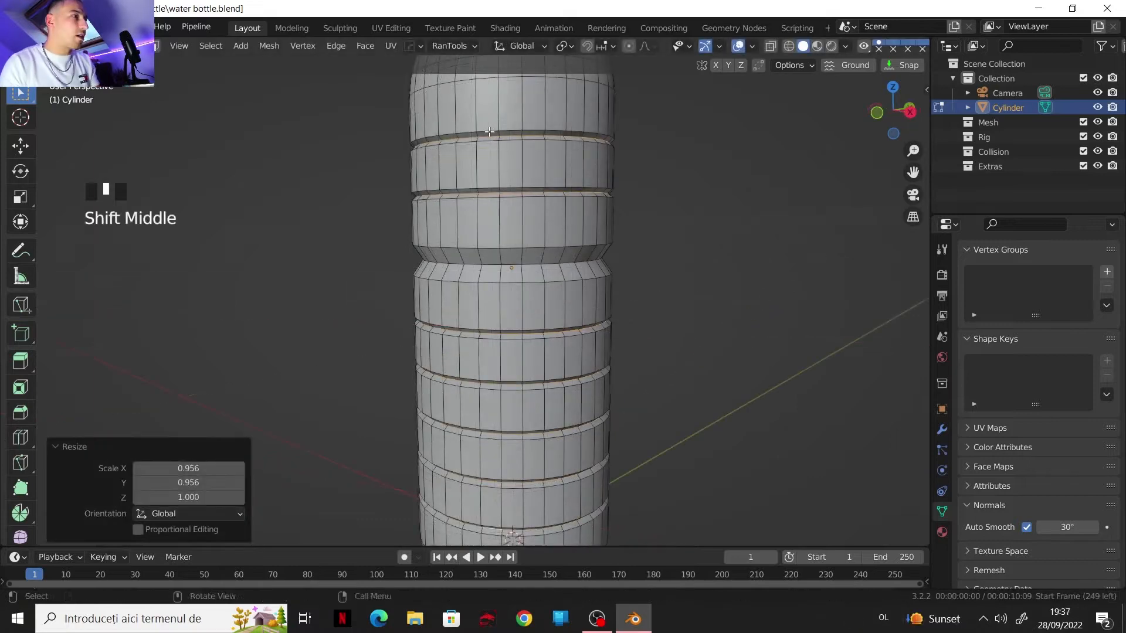
- Select the upper and lower edge loops of all seven shallow grooves and bevel them about 0.05 cm wide with two segments
left_click(490, 134, "alt+shift")
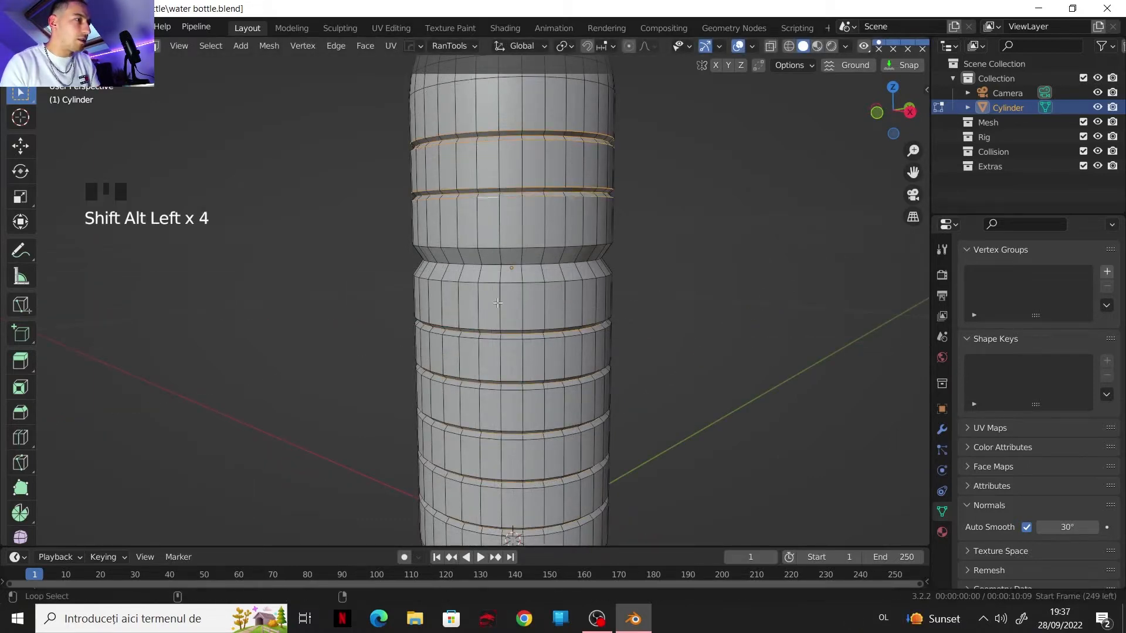
left_click(489, 334, "alt+shift")
middle_click_drag(636, 417, 615, 376, "shift")
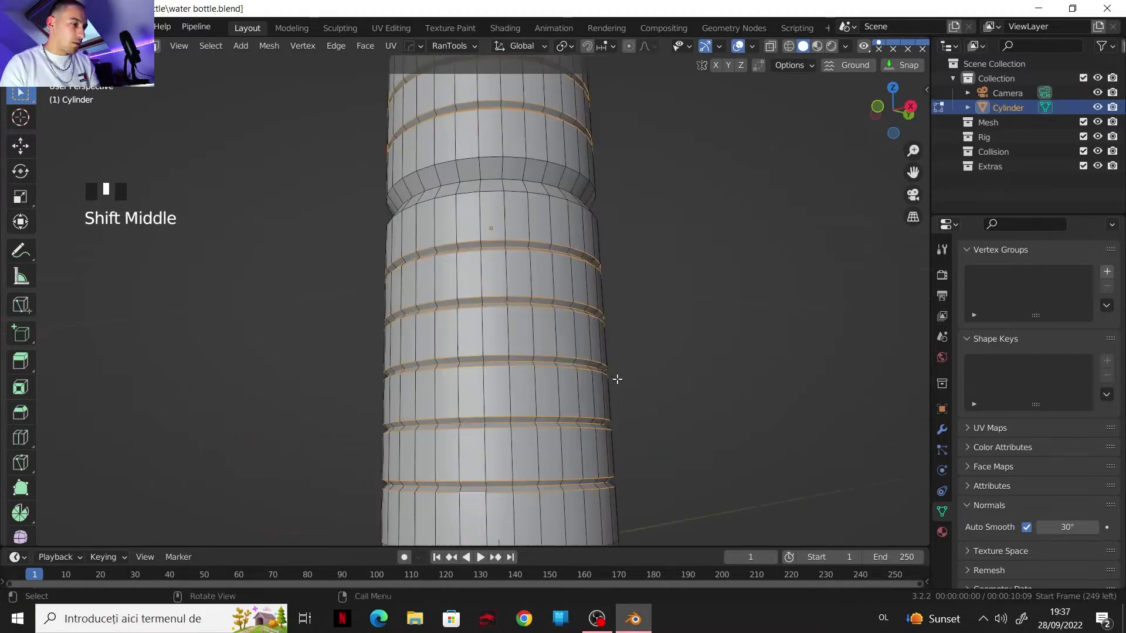
key("ctrl+b")
scroll(624, 377, "down", 2)
left_click(580, 324)
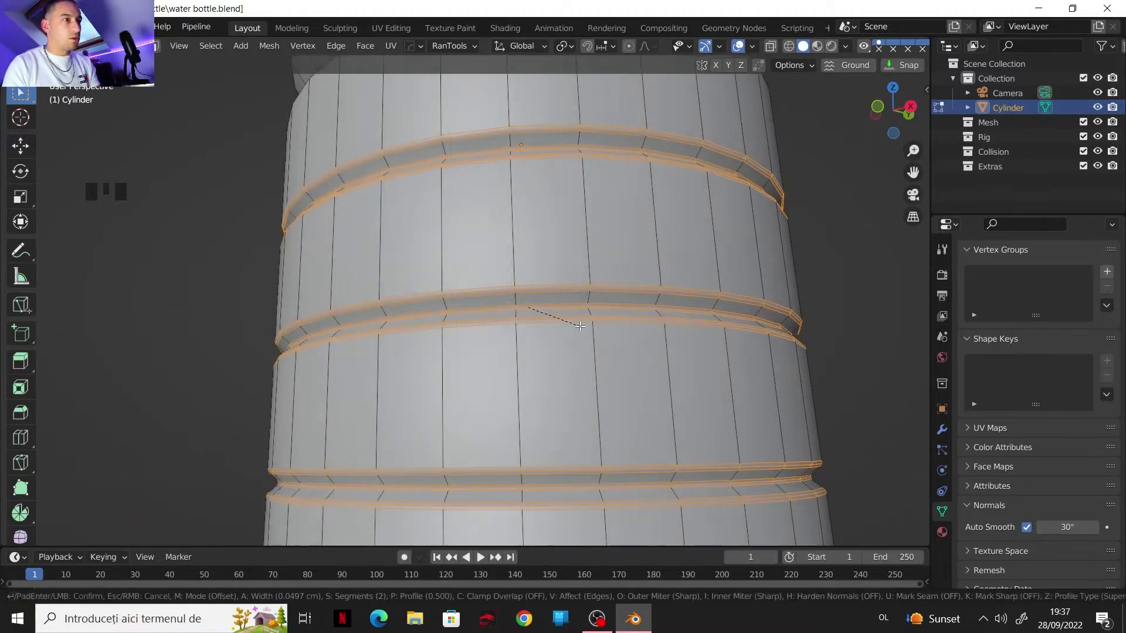
key("Tab")
scroll(586, 327, "down", 4)
middle_click_drag(592, 330, 621, 251)
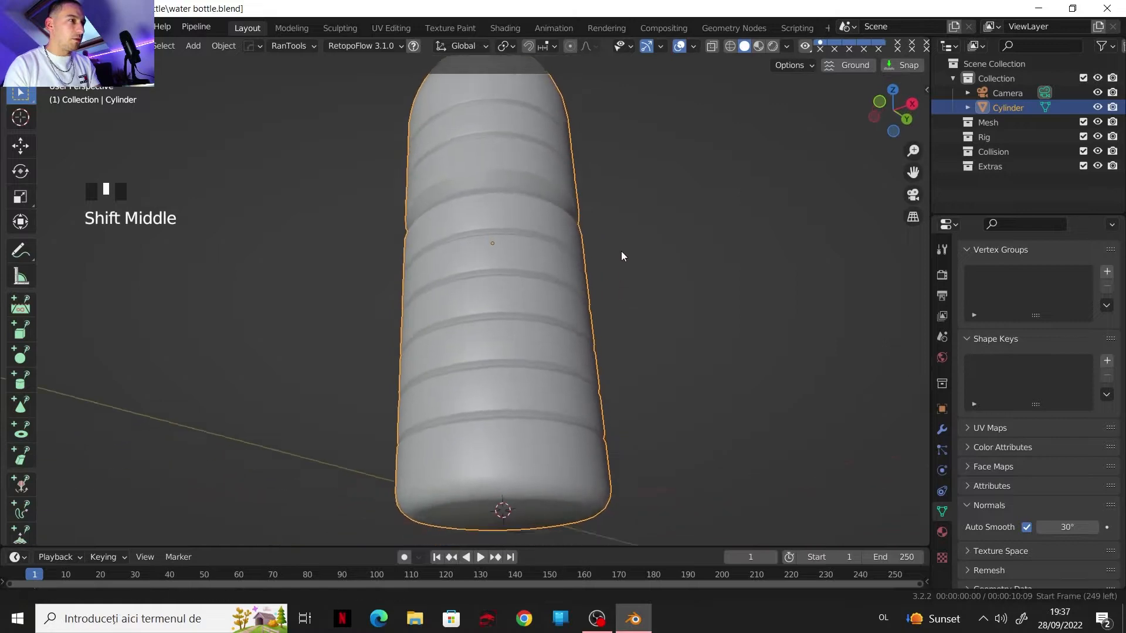
- Bevel the three edge loops of the wide groove around the bottle's middle about 0.225 cm wide
scroll(604, 269, "up", 2)
key("Tab")
middle_click_drag(574, 291, 545, 332, "shift")
left_click(538, 330, "alt")
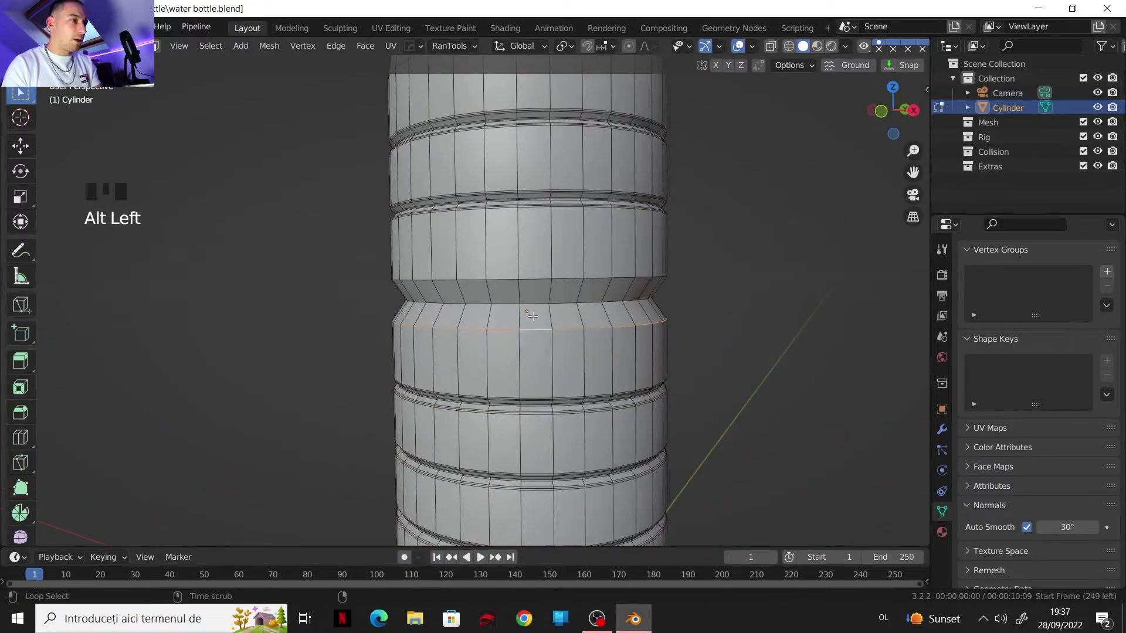
left_click(536, 303, "alt+shift")
left_click(536, 280, "alt+shift")
key("ctrl+b")
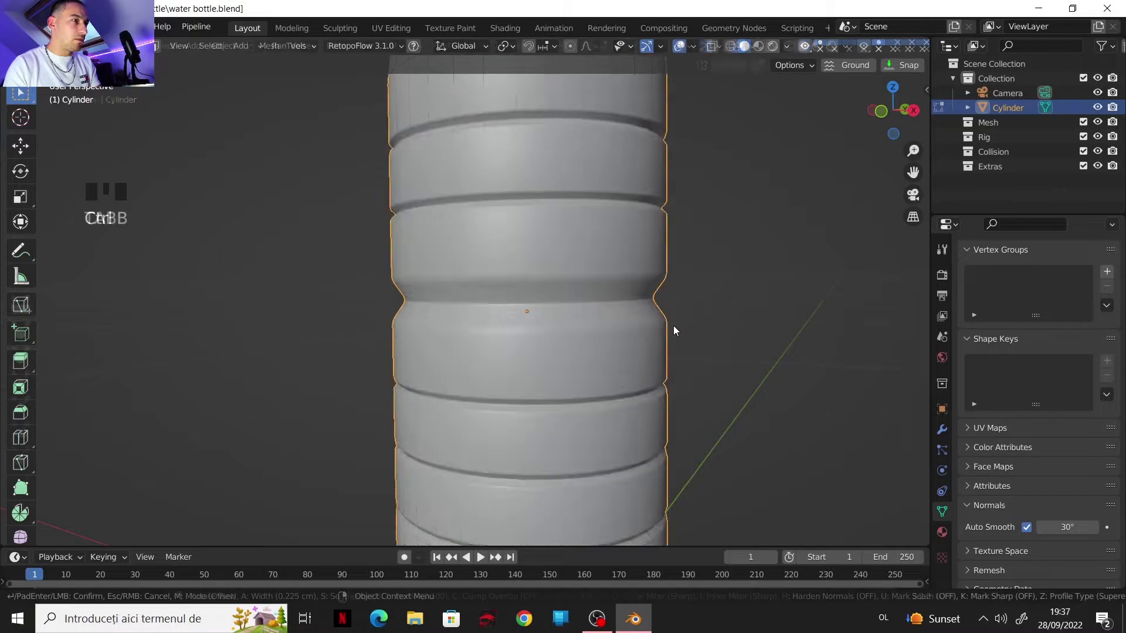
scroll(673, 330, "down", 5)
middle_click_drag(653, 347, 461, 281, "shift")
- Inset the bottle's bottom face by about 2.609 cm and move it up along Z to hollow the base
key("Tab")
scroll(569, 328, "up", 3)
scroll(482, 310, "up", 3)
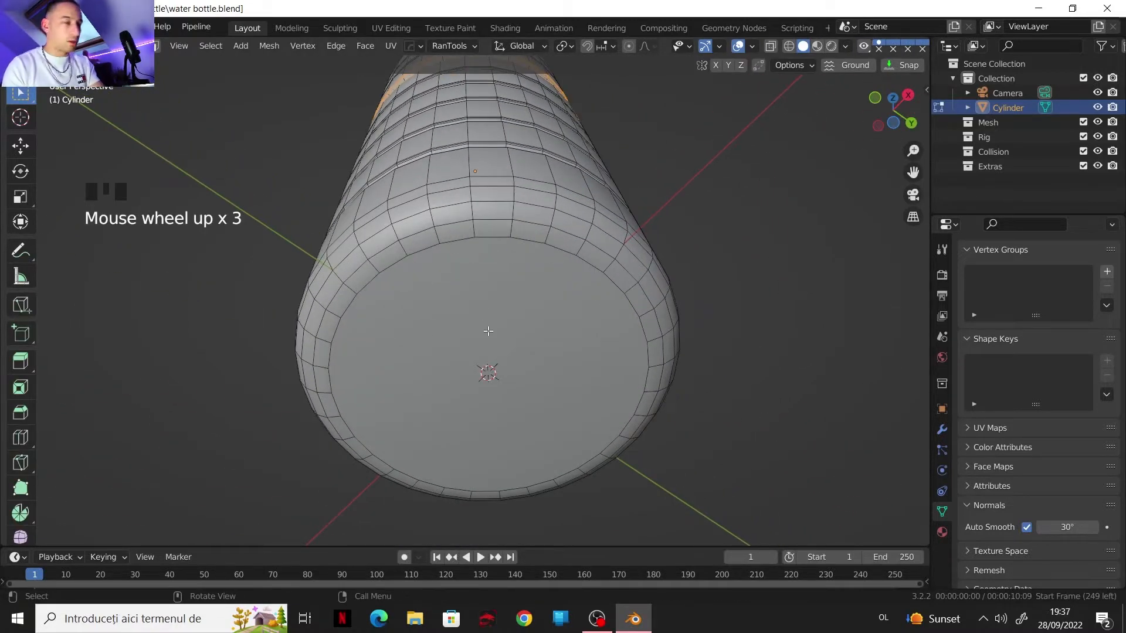
left_click(488, 331)
middle_click_drag(488, 332, 566, 356, "shift")
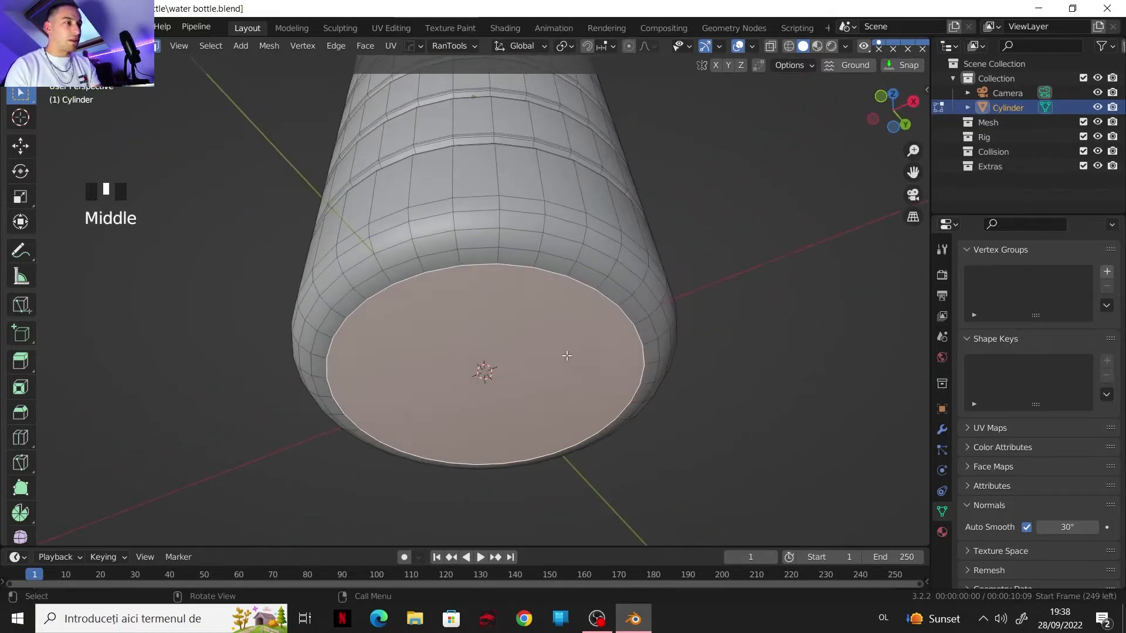
key("i")
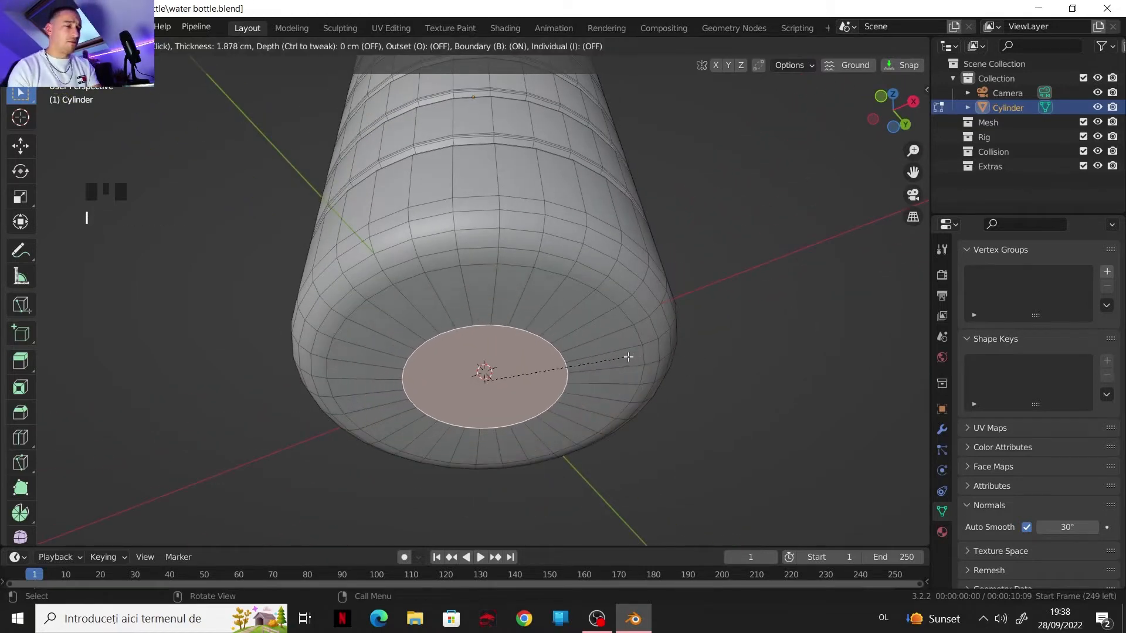
left_click(604, 359)
key("g")
key("z")
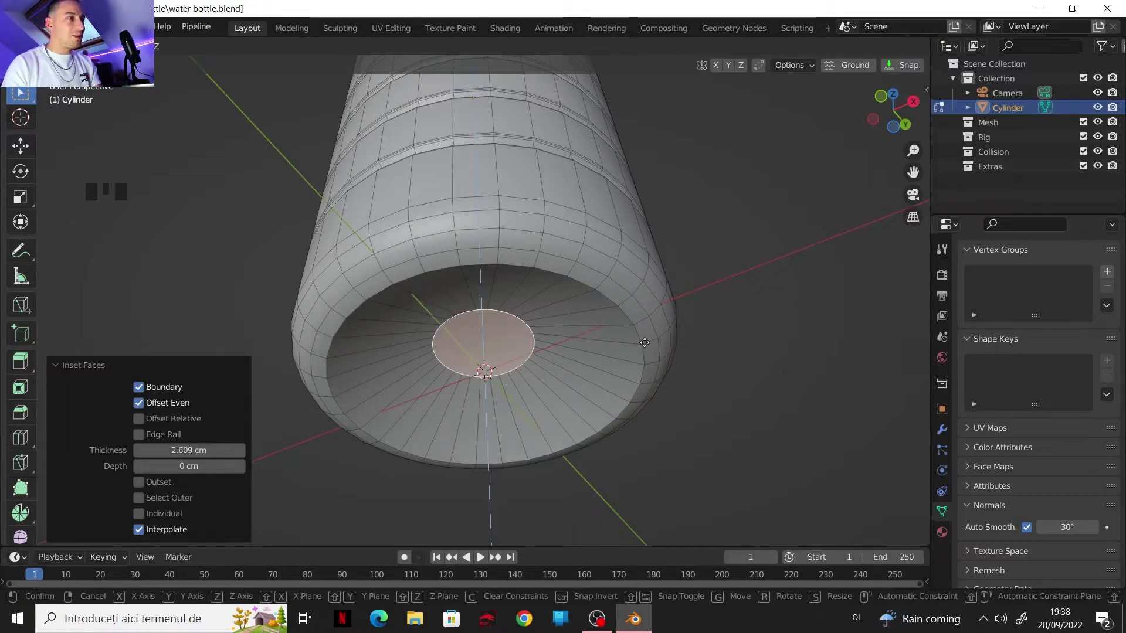
- Add a loop cut near the recess's outer rim with a slide factor of about -0.565 and move it along Z to soften the rim
key("ctrl+r")
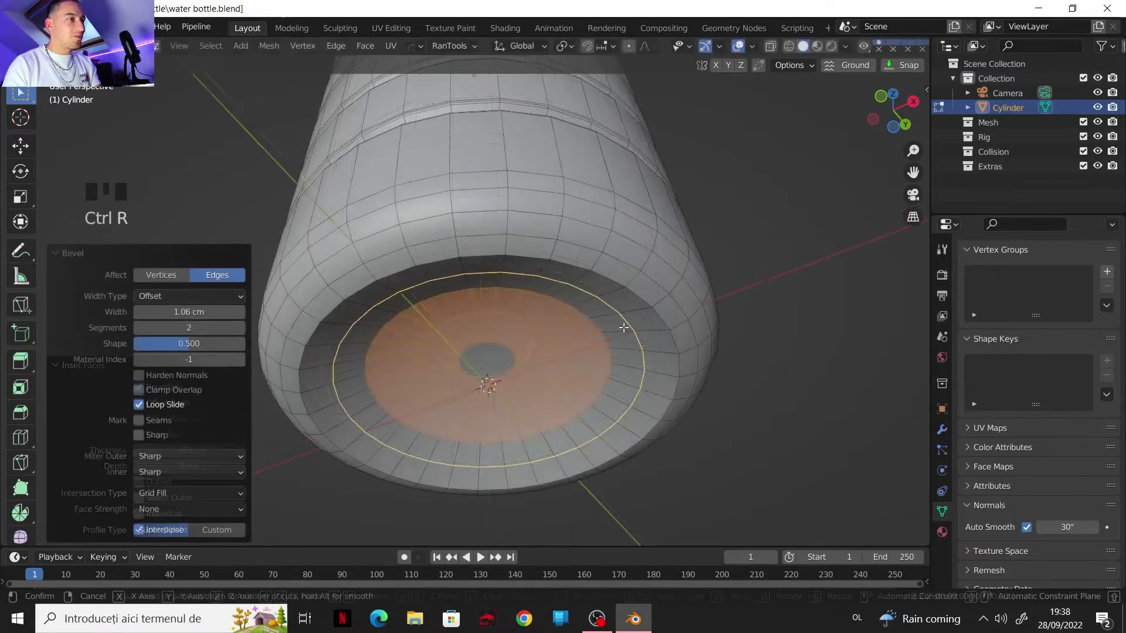
left_click(626, 324)
left_click(643, 335)
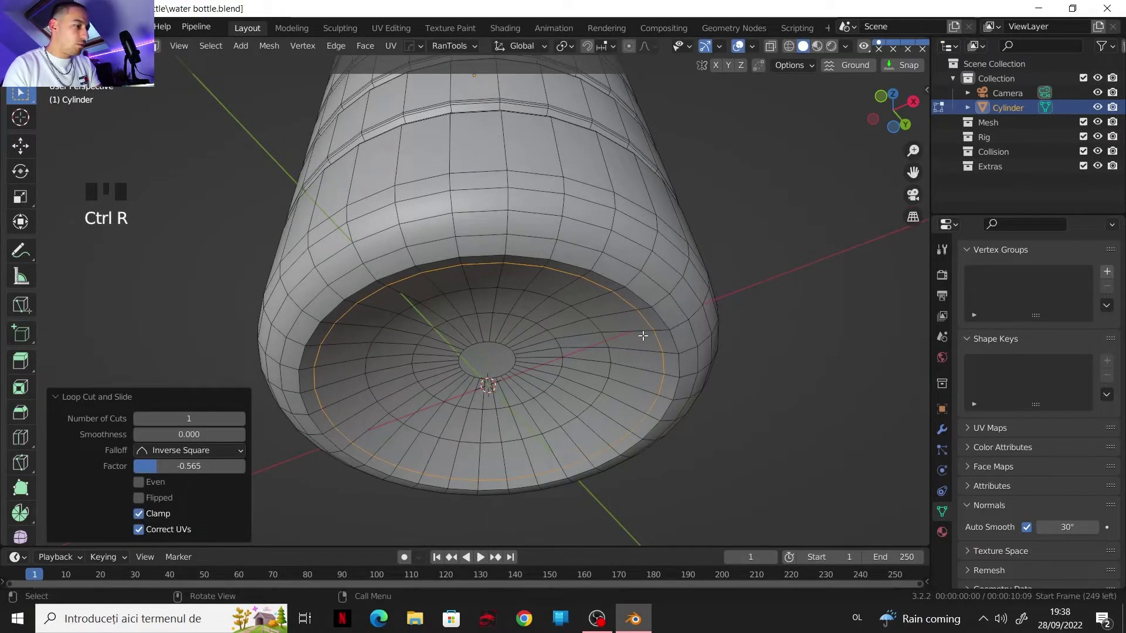
key("g")
key("z")
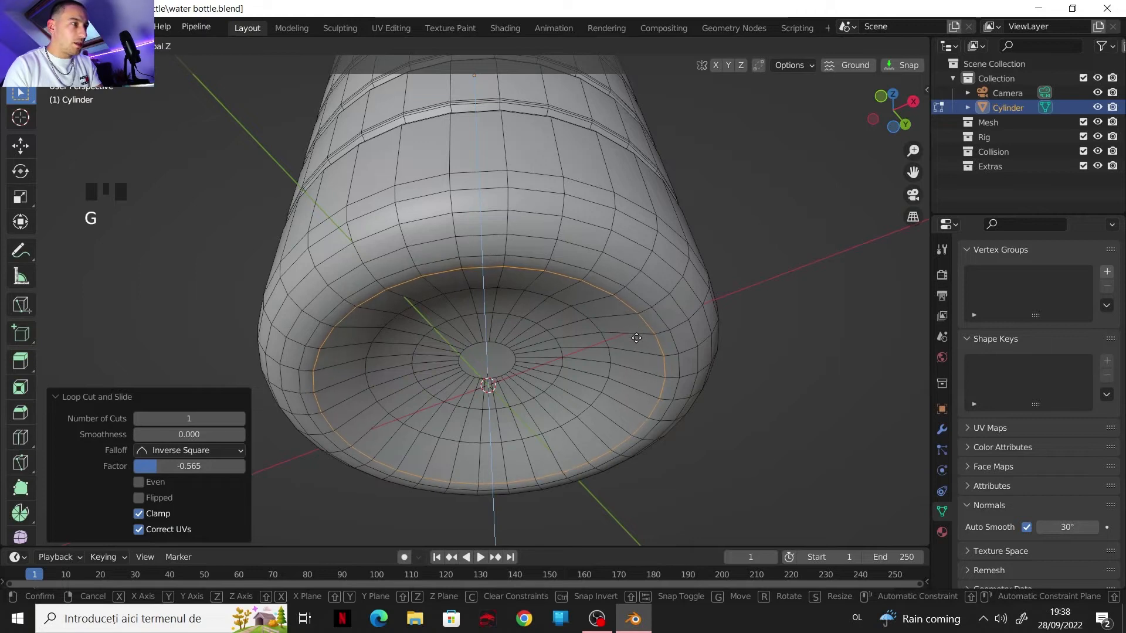
left_click(635, 334)
- Inspect the shading and edge loops of the recessed base and its rim from below
key("Tab")
middle_click_drag(606, 350, 546, 275)
scroll(450, 239, "up", 3)
key("Tab")
left_click(506, 207, "alt")
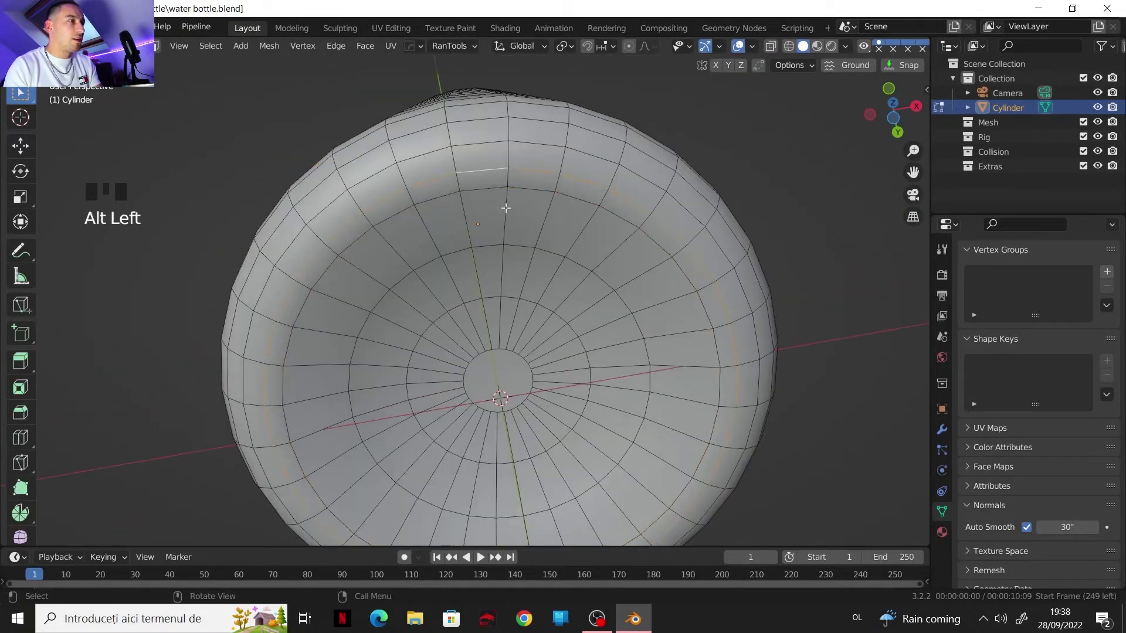
key("Tab")
scroll(526, 262, "down", 2)
middle_click_drag(526, 261, 389, 276)
key("Tab")
scroll(519, 314, "up", 3)
scroll(389, 276, "up", 1)
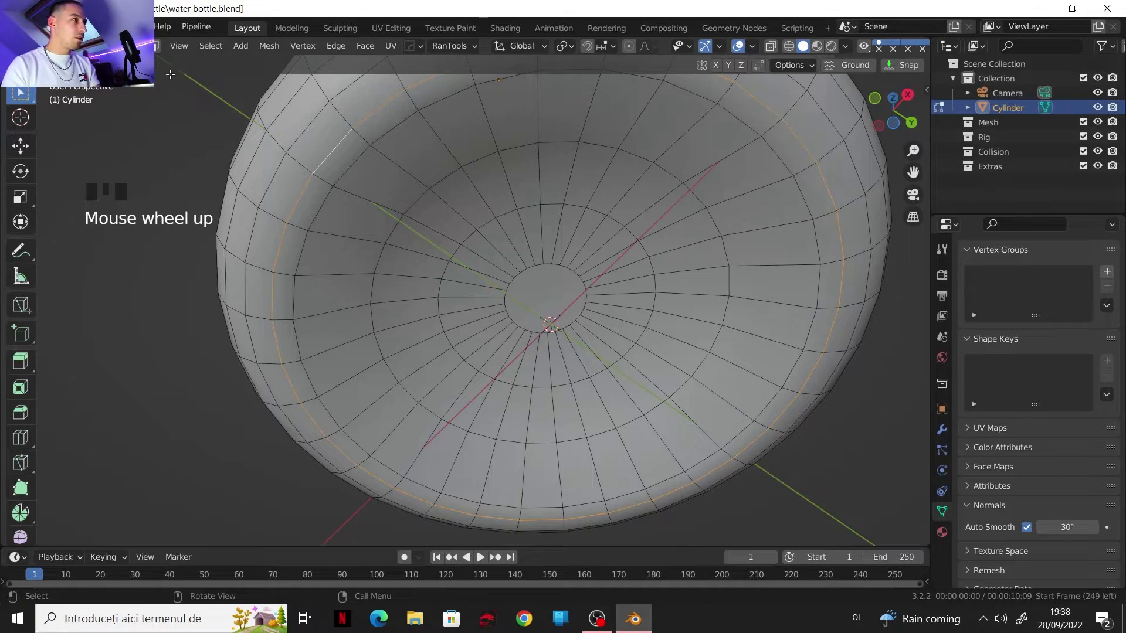
- Move alternating edge pairs of the recess's outer ring with snapping set to Edge to shape ridges in the base
left_click(393, 227)
middle_click_drag(393, 227, 486, 84)
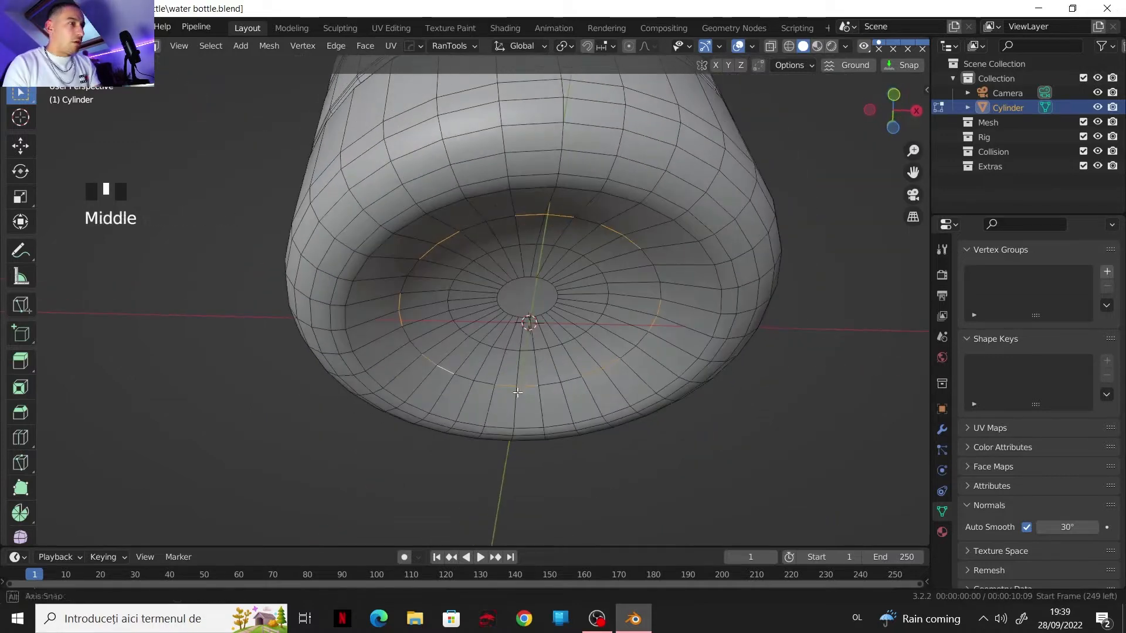
left_click(587, 46)
left_click(603, 47)
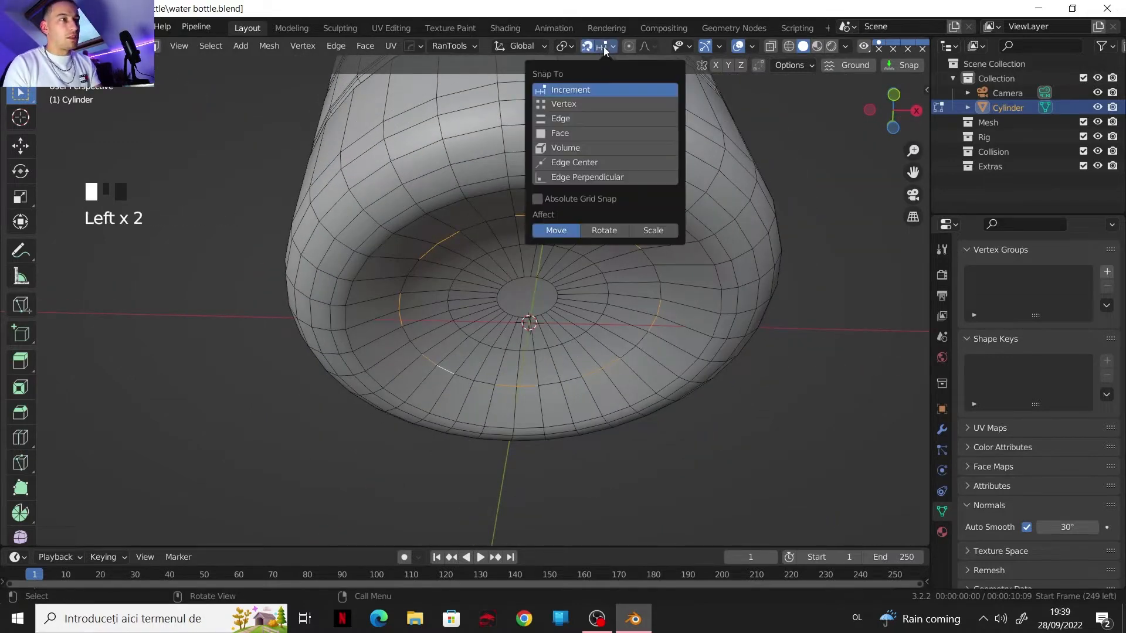
left_click(581, 118)
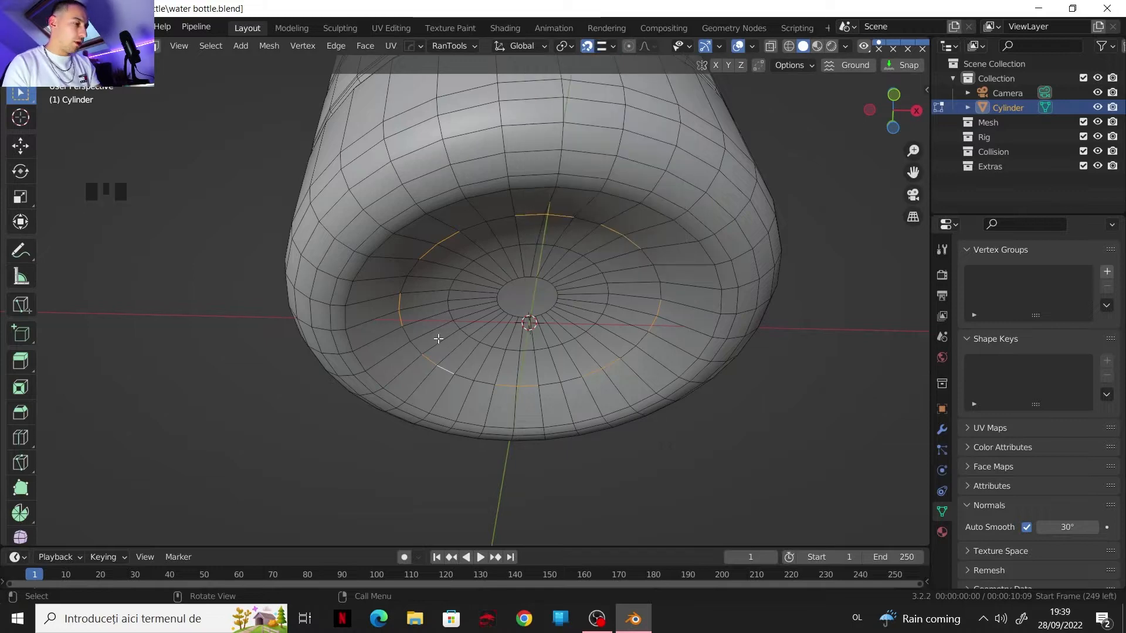
key("Tab")
scroll(503, 293, "down", 2)
middle_click_drag(503, 293, 552, 289)
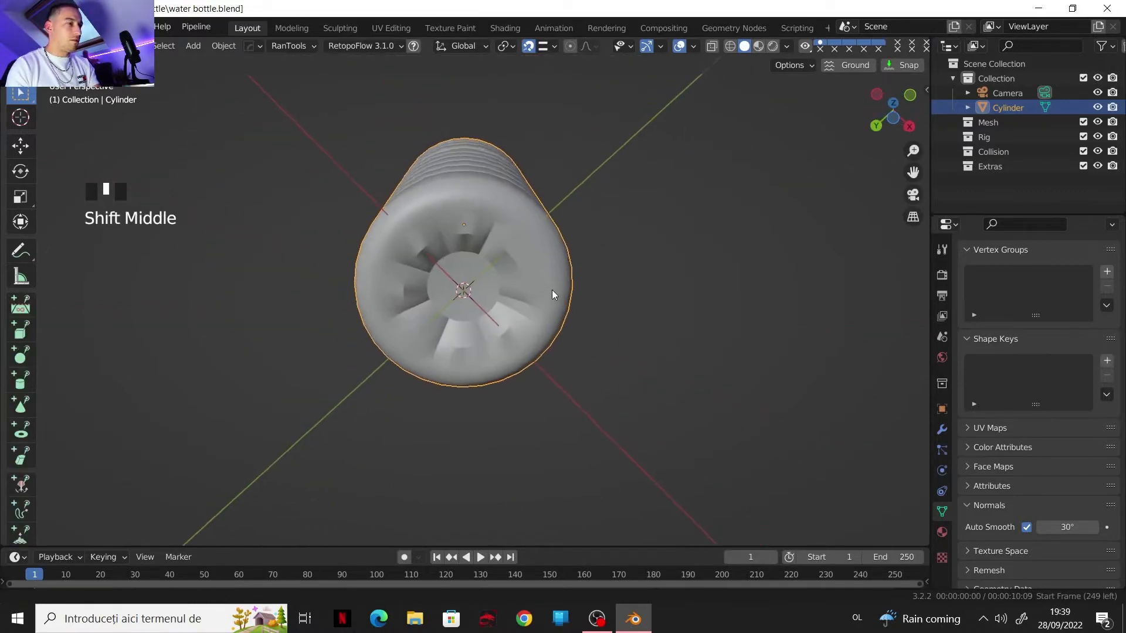
- Select the whole zigzag edge loop around the base recess and bevel it about 0.491 cm wide with two segments
scroll(551, 290, "up", 4)
key("Tab")
left_click(460, 176, "alt")
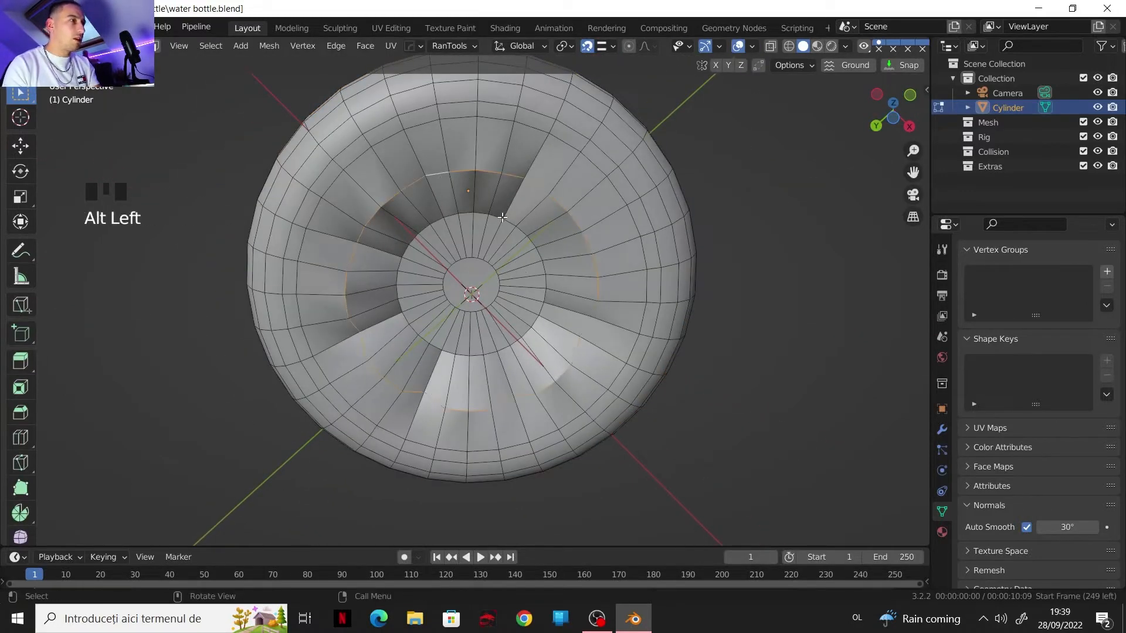
middle_click_drag(502, 216, 496, 311, "shift")
scroll(496, 311, "up", 2)
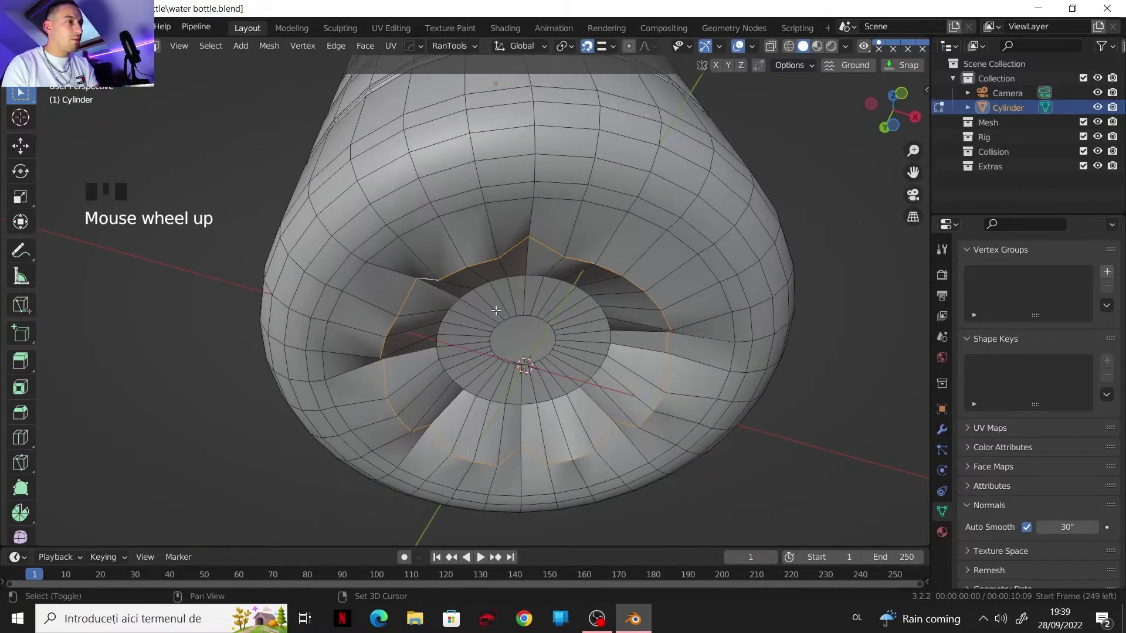
key("ctrl+b")
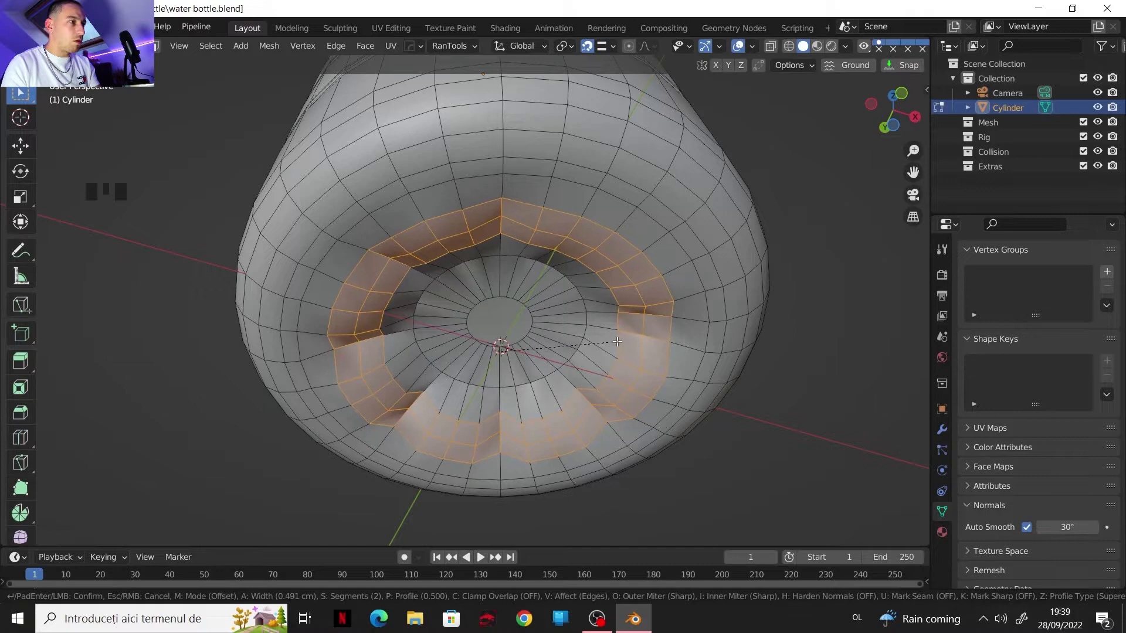
left_click(617, 341)
key("space")
key("space")
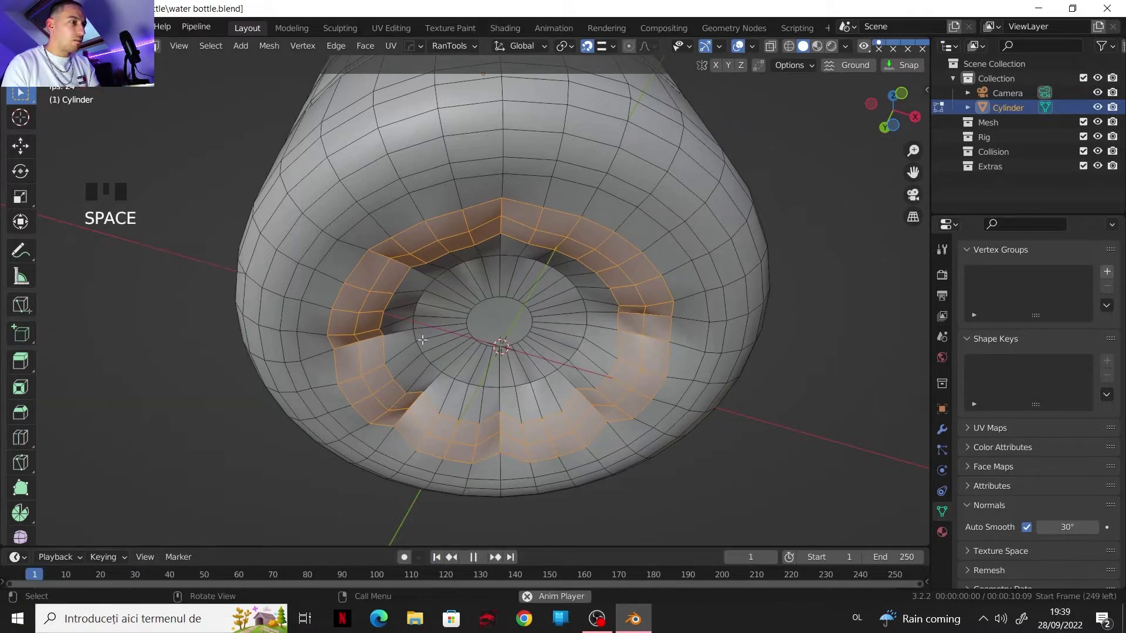
key("space")
left_click(438, 558)
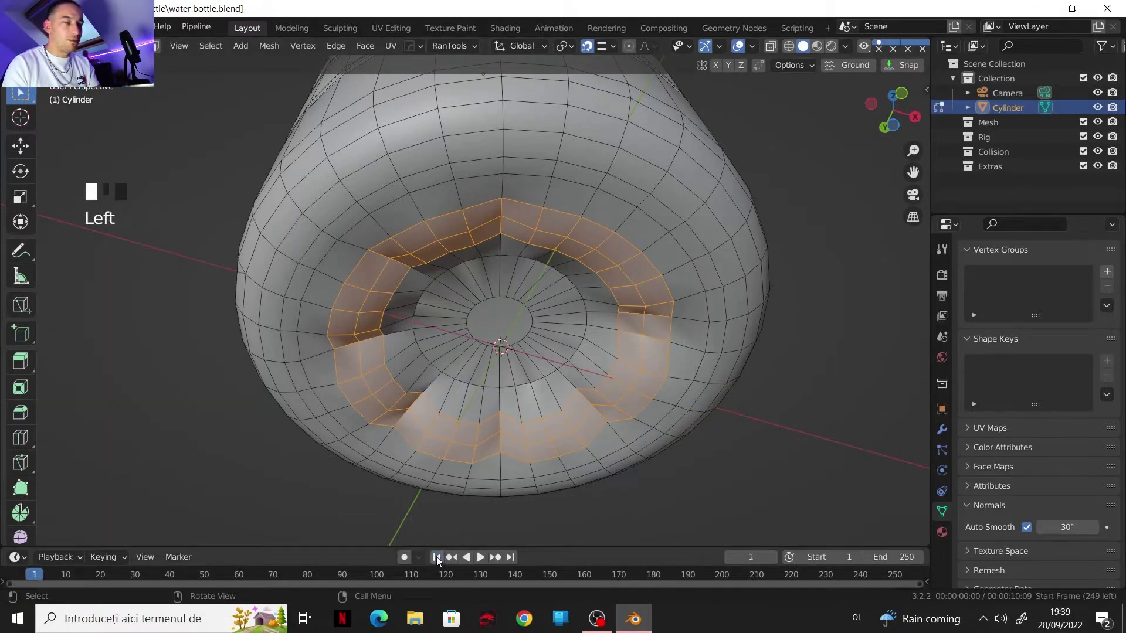
- Bevel the edge loop around the flat inner disc of the base recess about 0.18 cm wide with two segments
left_click(412, 330, "alt")
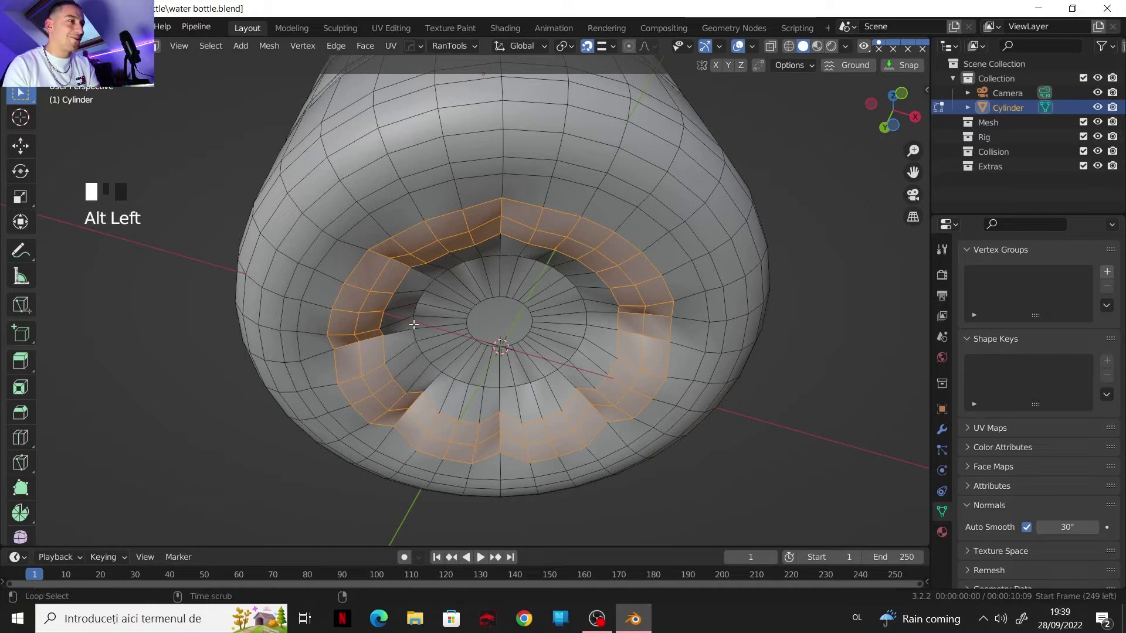
key("ctrl+b")
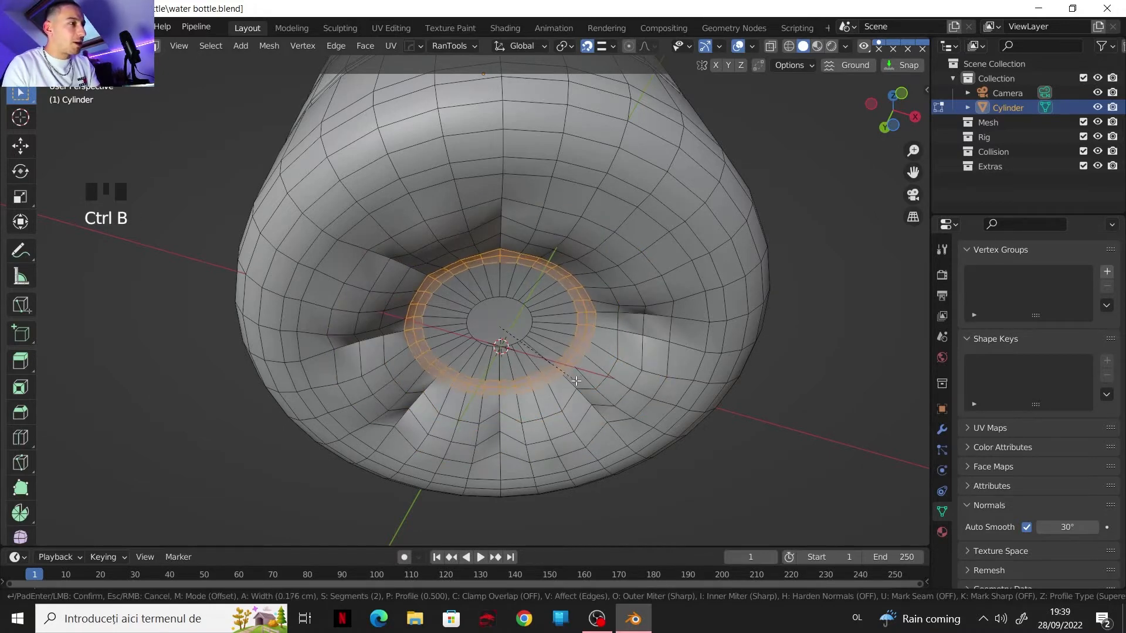
left_click(578, 381)
key("Tab")
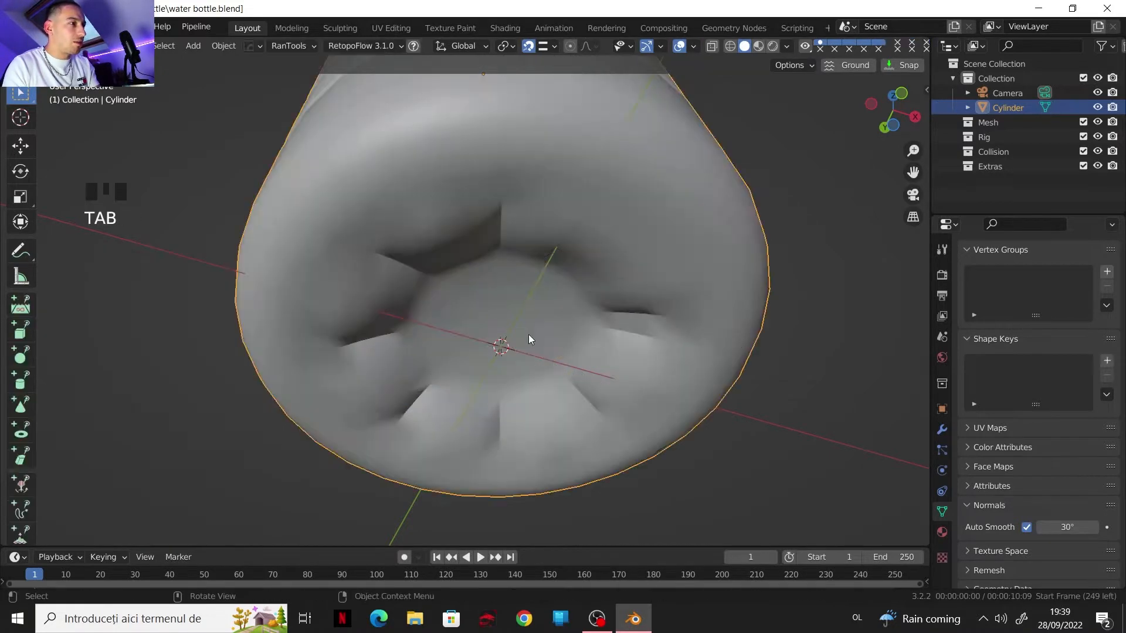
- Bevel the edge loop where the neck meets the shoulder about 0.09 cm wide with two segments
scroll(530, 328, "down", 2)
middle_click_drag(531, 323, 653, 343)
scroll(550, 317, "down", 1)
middle_click_drag(550, 316, 523, 224)
scroll(515, 322, "down", 2)
middle_click_drag(523, 258, 498, 422, "shift")
scroll(458, 328, "up", 4)
middle_click_drag(434, 252, 421, 295, "shift")
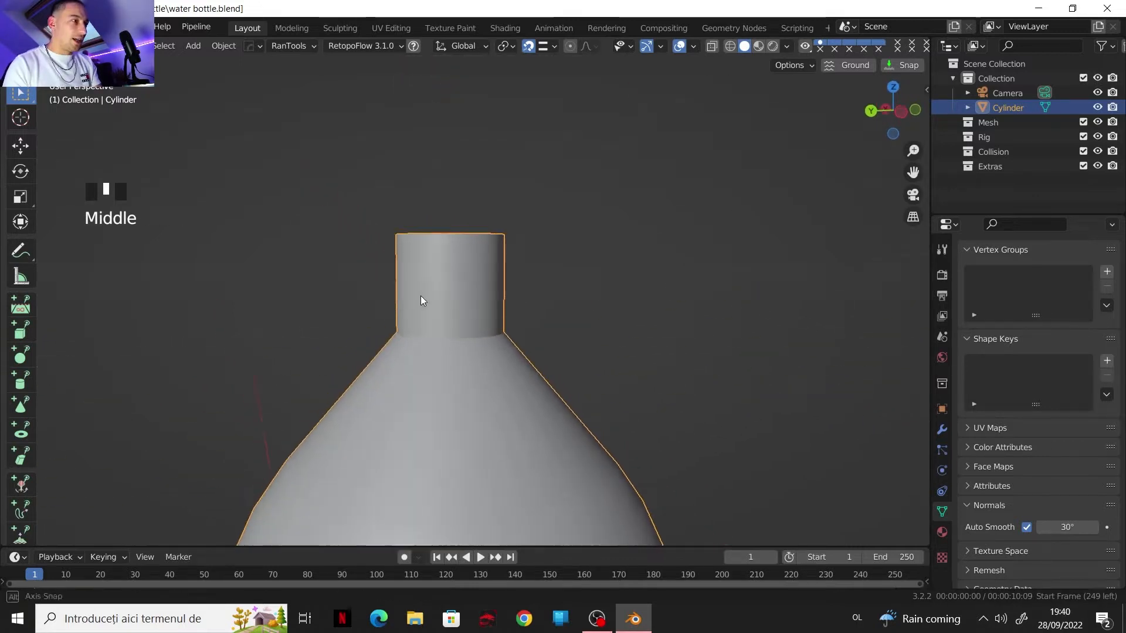
key("Tab")
left_click(435, 338, "alt")
key("ctrl+b")
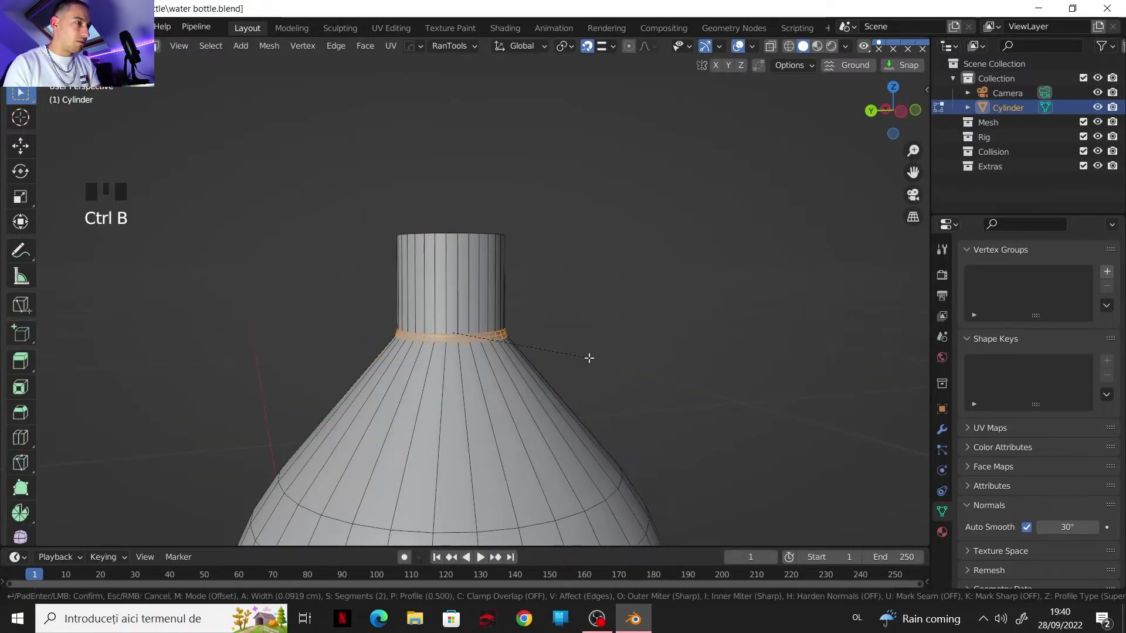
left_click(592, 362)
- Delete the cap face on top of the neck to open the bottle's mouth
middle_click_drag(592, 362, 473, 460)
scroll(472, 482, "up", 2)
left_click(501, 230)
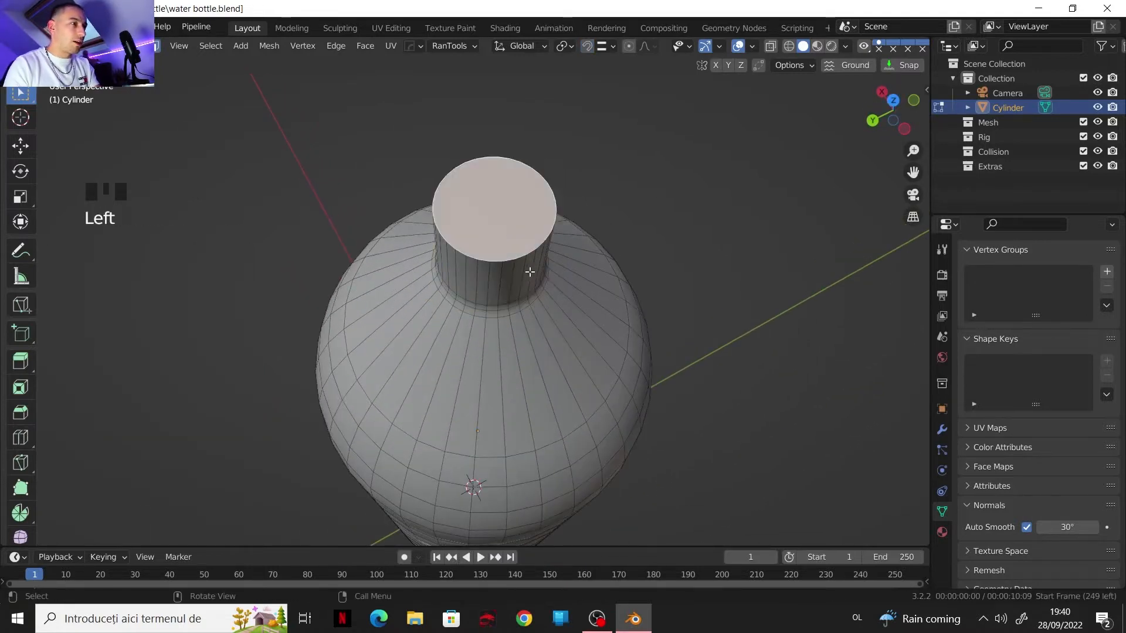
key("Delete")
left_click(494, 304)
scroll(494, 340, "down", 2)
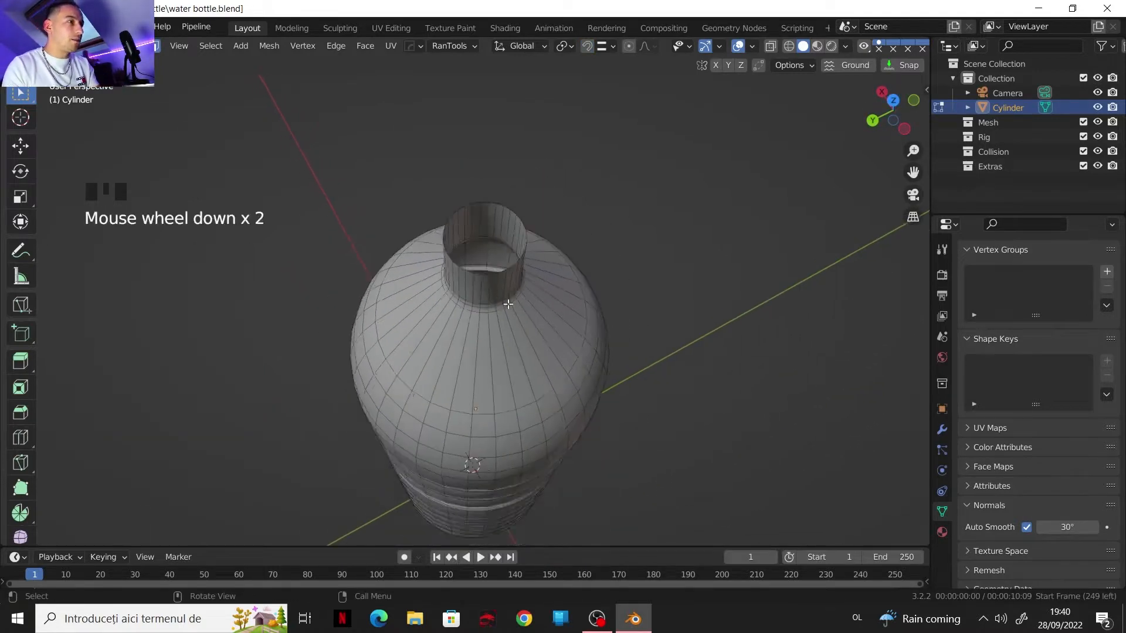
key("Tab")
middle_click_drag(493, 376, 558, 387, "shift")
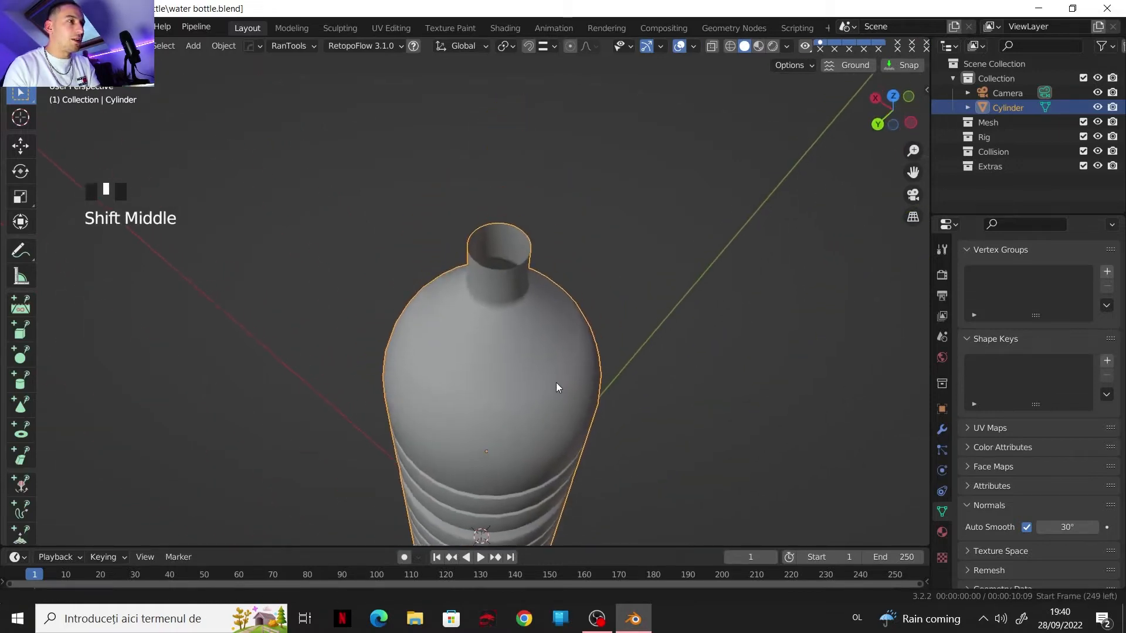
- Add a Solidify modifier to the bottle with a thickness of 0.03 cm
scroll(645, 396, "up", 2)
left_click(942, 430)
left_click(997, 272)
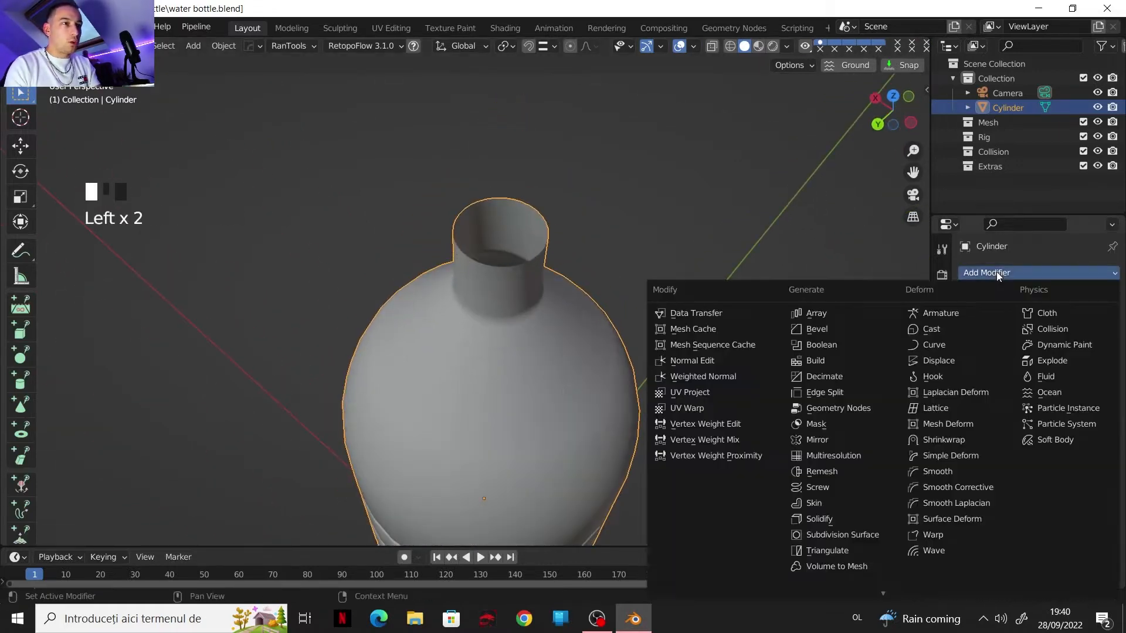
left_click(843, 519)
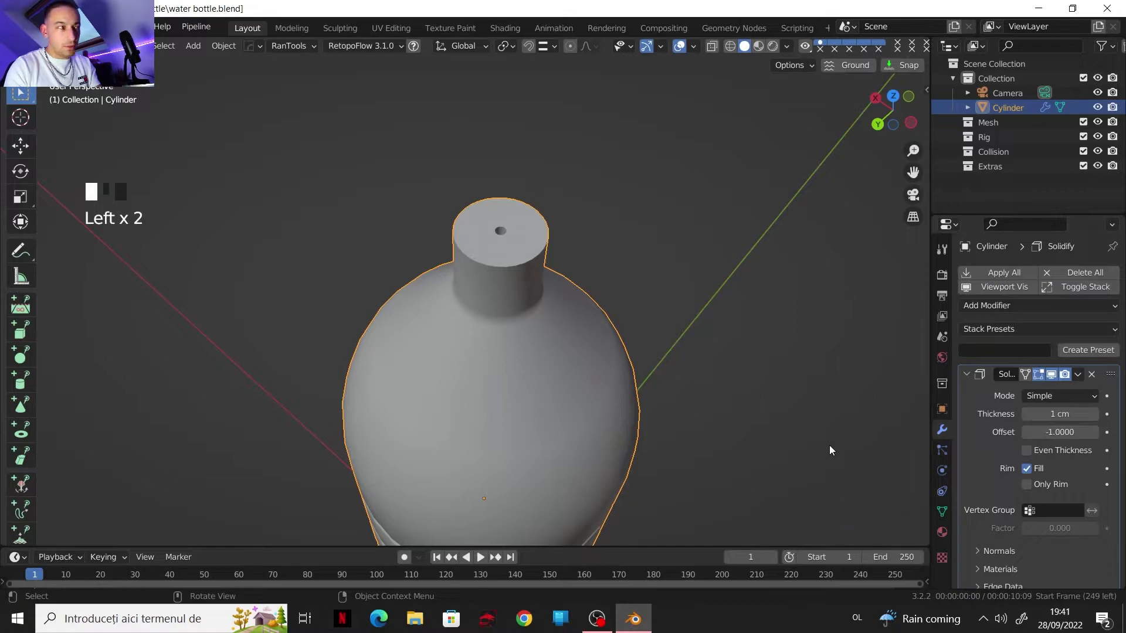
scroll(626, 307, "up", 2)
left_click(1067, 415)
key("Return")
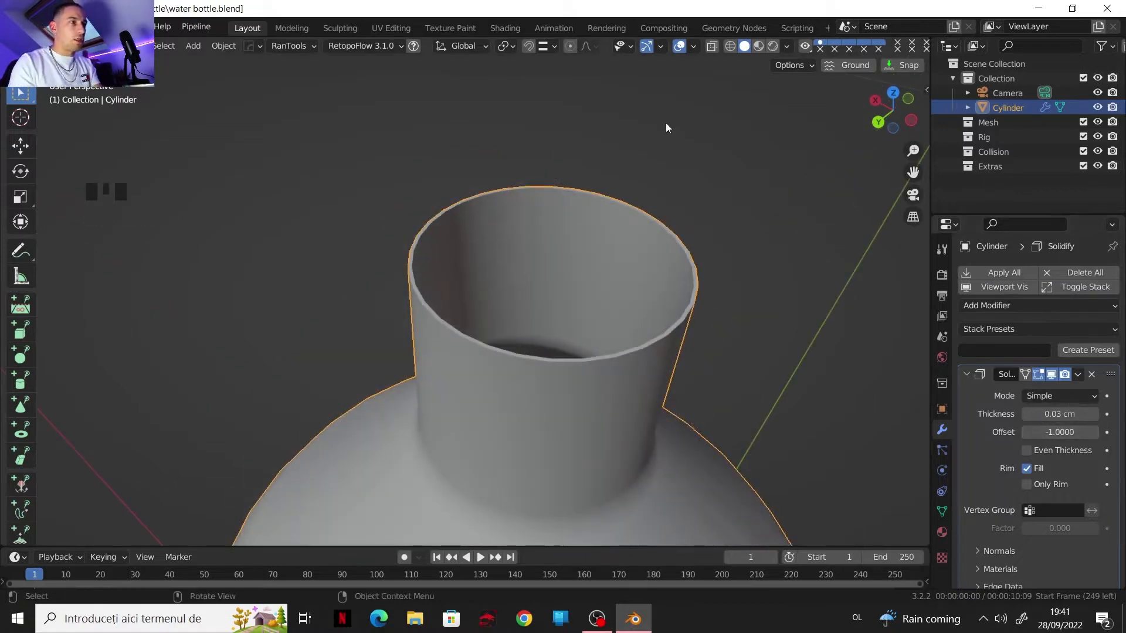
- Examine the wall thickness along the grooves, base and body in the see-through back view
scroll(554, 311, "down", 5)
middle_click_drag(554, 311, 516, 83, "shift")
key("ctrl+KP_1")
scroll(530, 240, "up", 5)
scroll(485, 211, "down", 2)
scroll(469, 241, "up", 6)
scroll(502, 218, "down", 3)
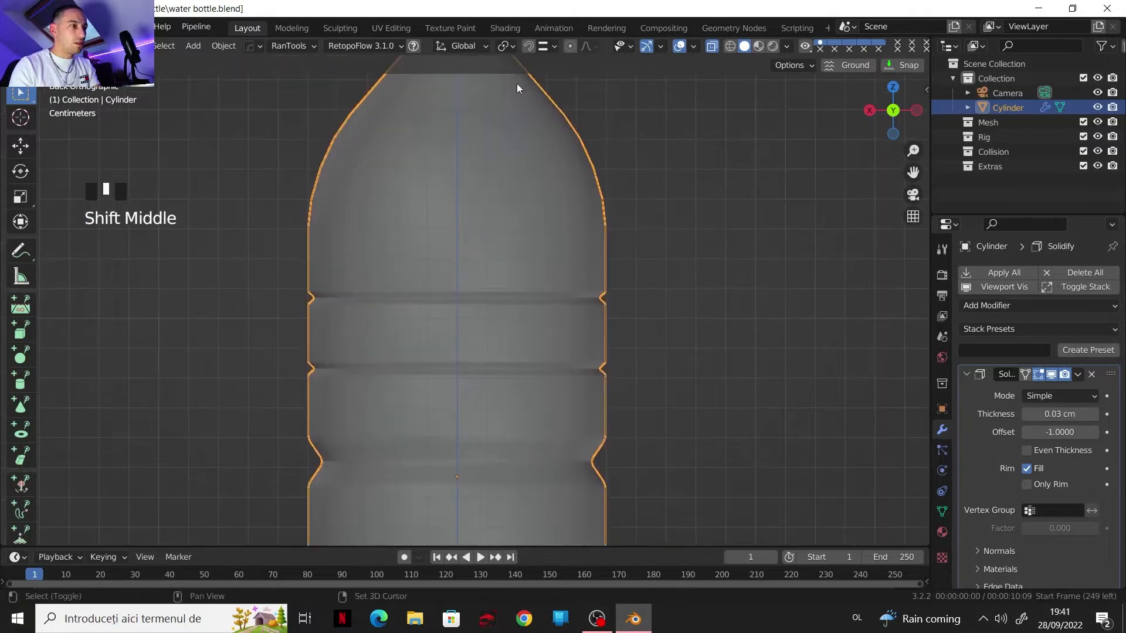
scroll(561, 340, "up", 4)
middle_click_drag(562, 340, 521, 221, "shift")
middle_click_drag(461, 169, 557, 82, "shift")
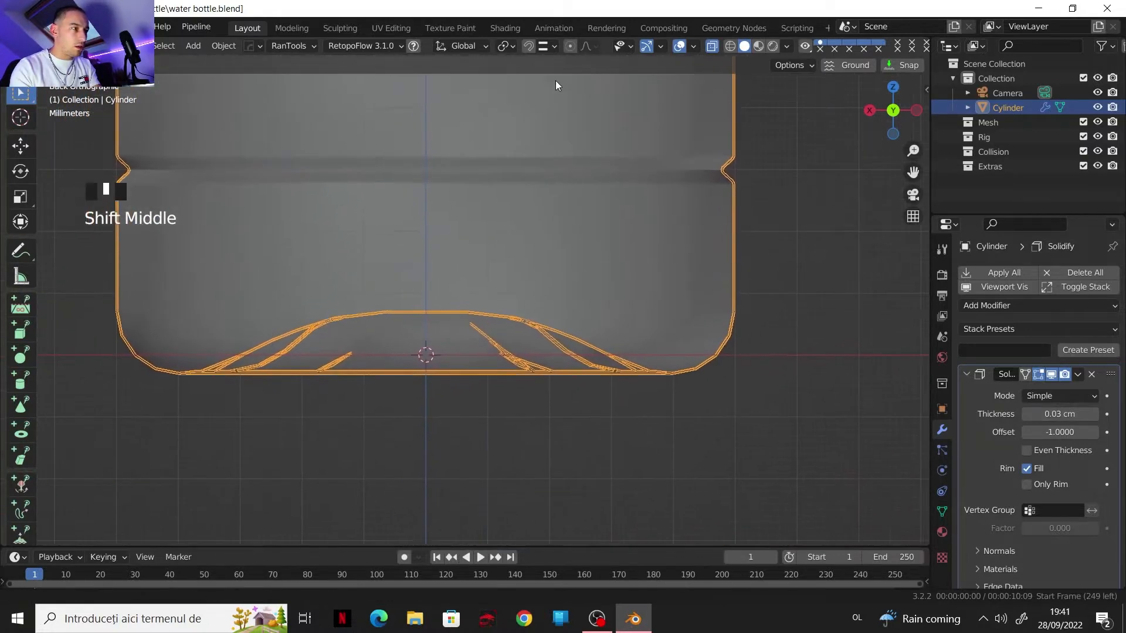
scroll(567, 269, "up", 5)
scroll(562, 297, "down", 6)
scroll(563, 303, "down", 4)
middle_click_drag(562, 304, 592, 485, "shift")
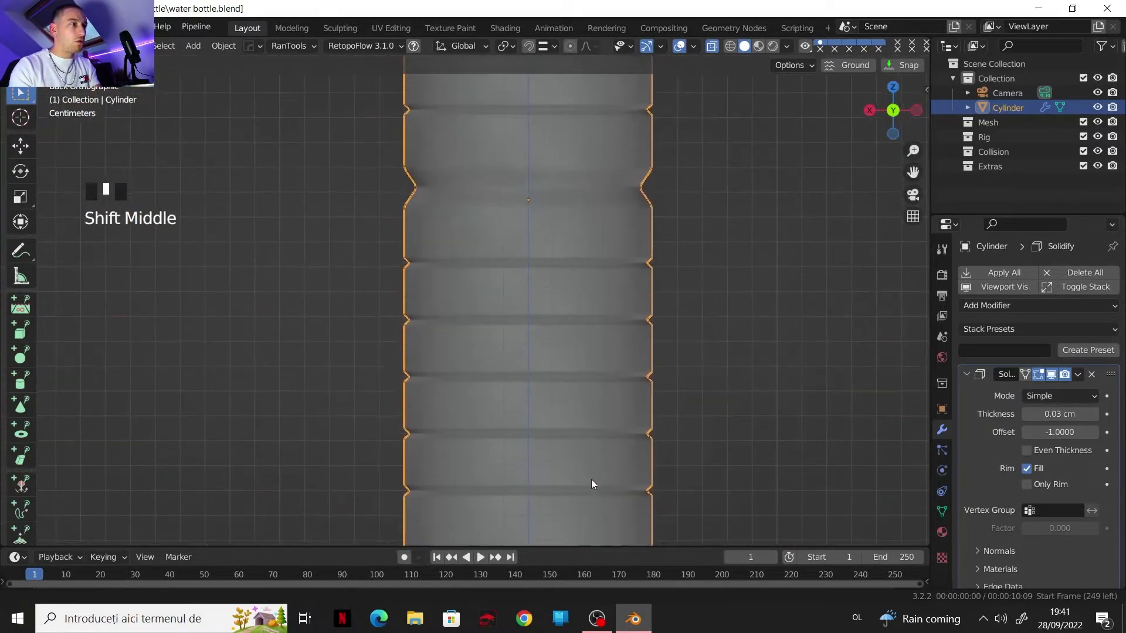
- Apply the Solidify modifier to the bottle
left_click(1077, 374)
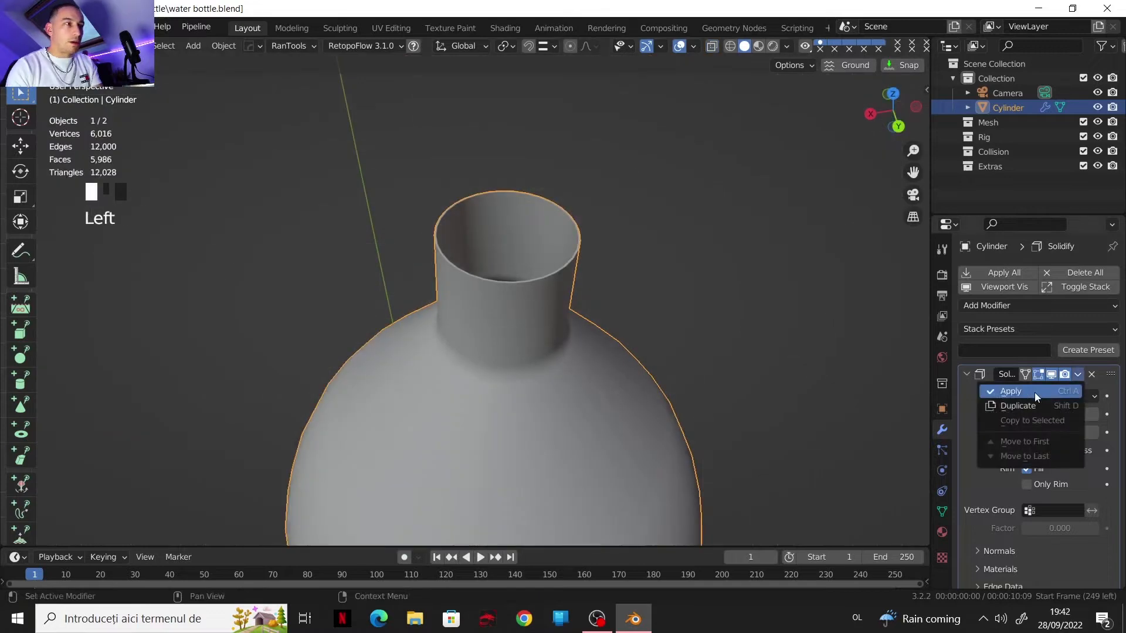
left_click(1035, 392)
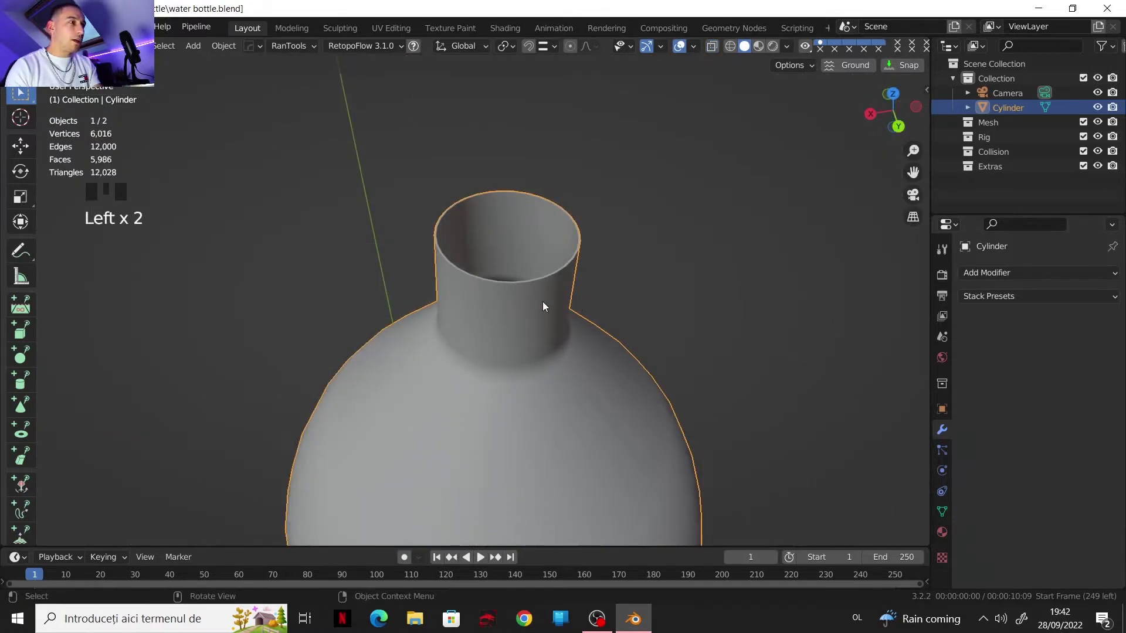
- Add two loop cuts low on the neck (factors 0.686 and 0.785) and extrude the band between outward, scaled 1.171 in X and Y
key("Tab")
scroll(555, 322, "down", 3)
middle_click_drag(556, 322, 535, 340)
scroll(536, 311, "up", 3)
key("ctrl+r")
left_click(536, 363)
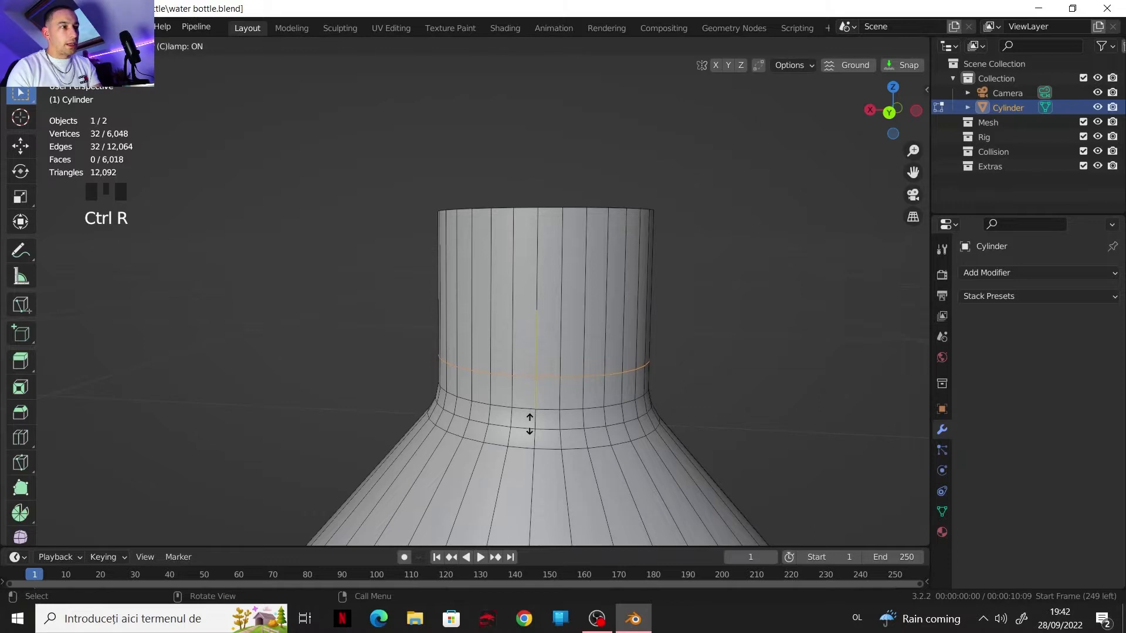
left_click(529, 423)
key("ctrl+r")
left_click(528, 342)
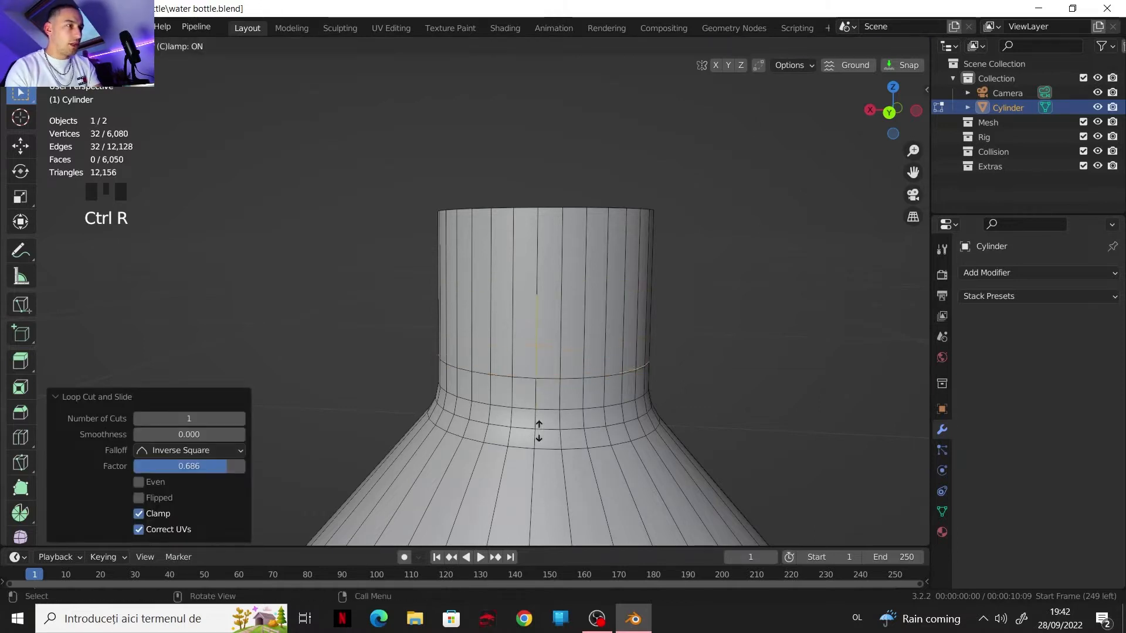
left_click(539, 431)
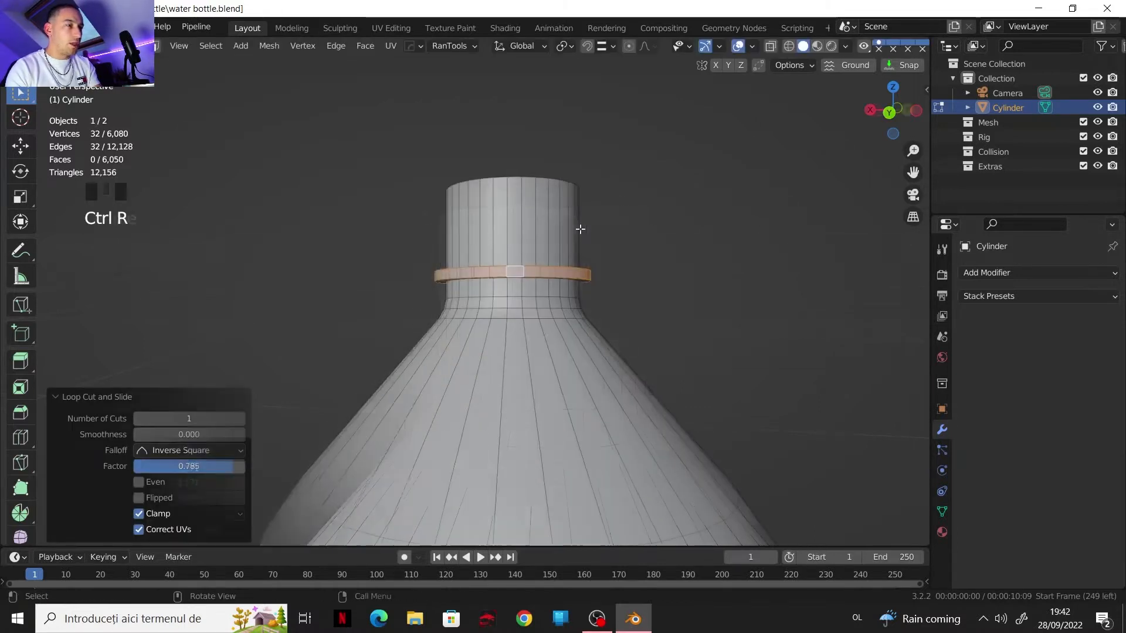
- Select the edge loop where the collar's upper face meets the neck and snap the 3D cursor to its centre
middle_click_drag(580, 229, 537, 306)
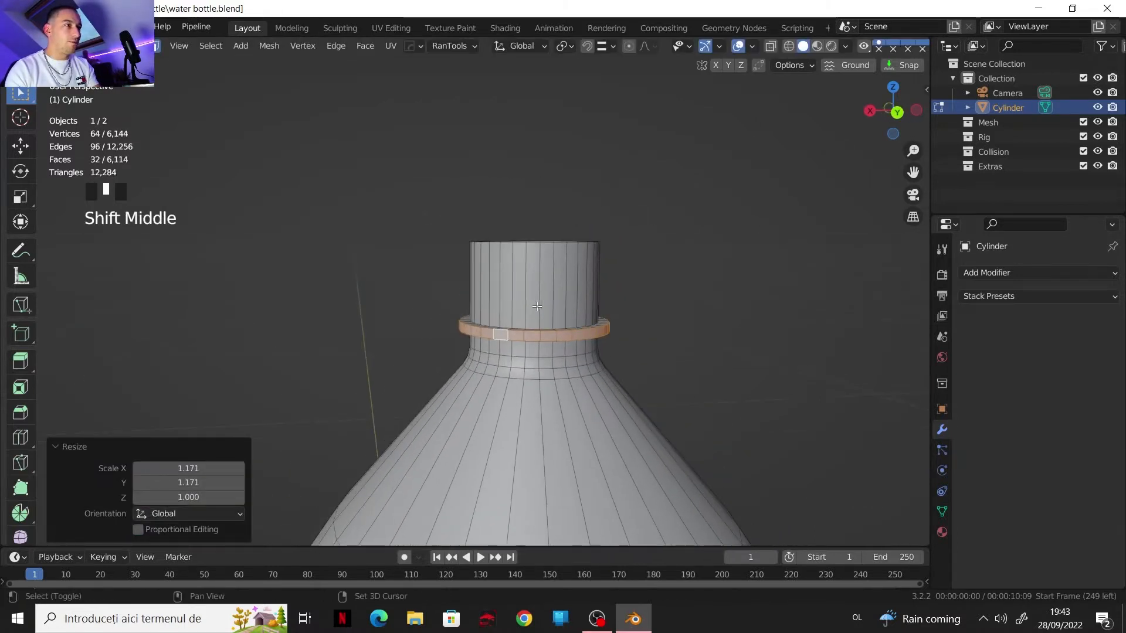
scroll(537, 306, "up", 4)
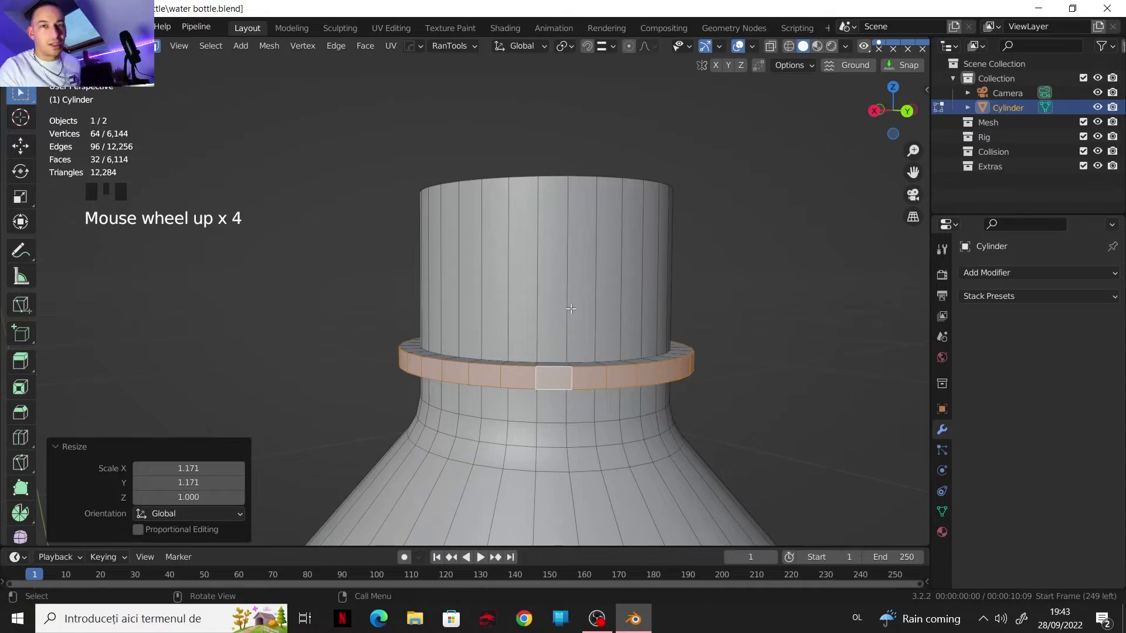
mouse_move(626, 322)
middle_mouse_down()
mouse_move(653, 316)
mouse_move(641, 332)
middle_mouse_up()
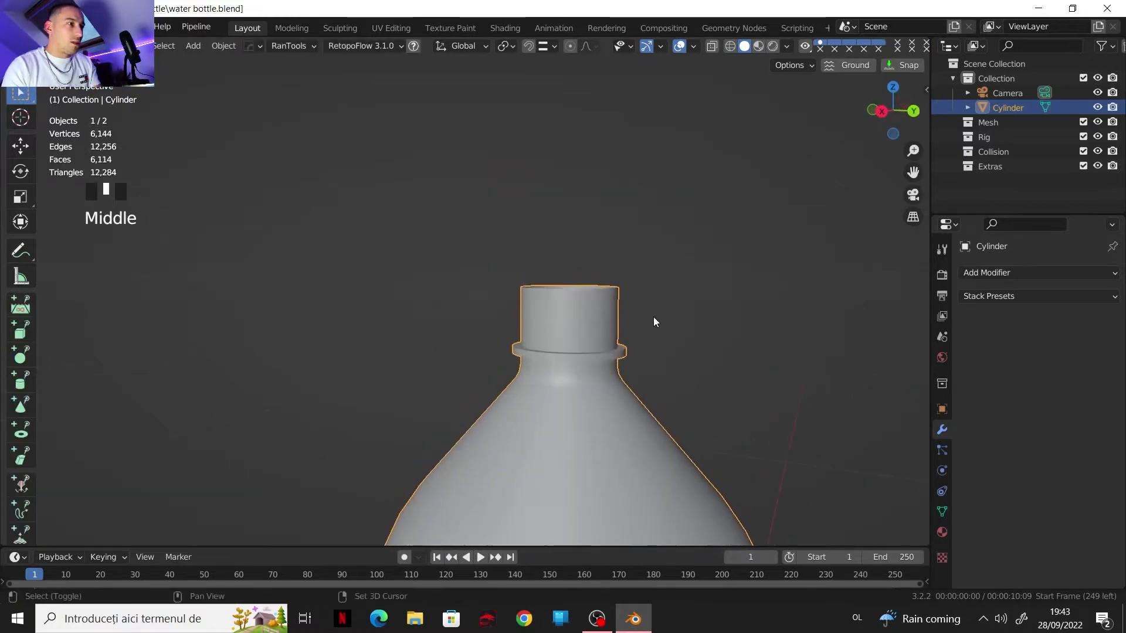
middle_click_drag(640, 331, 663, 382, "shift")
scroll(651, 375, "up", 3)
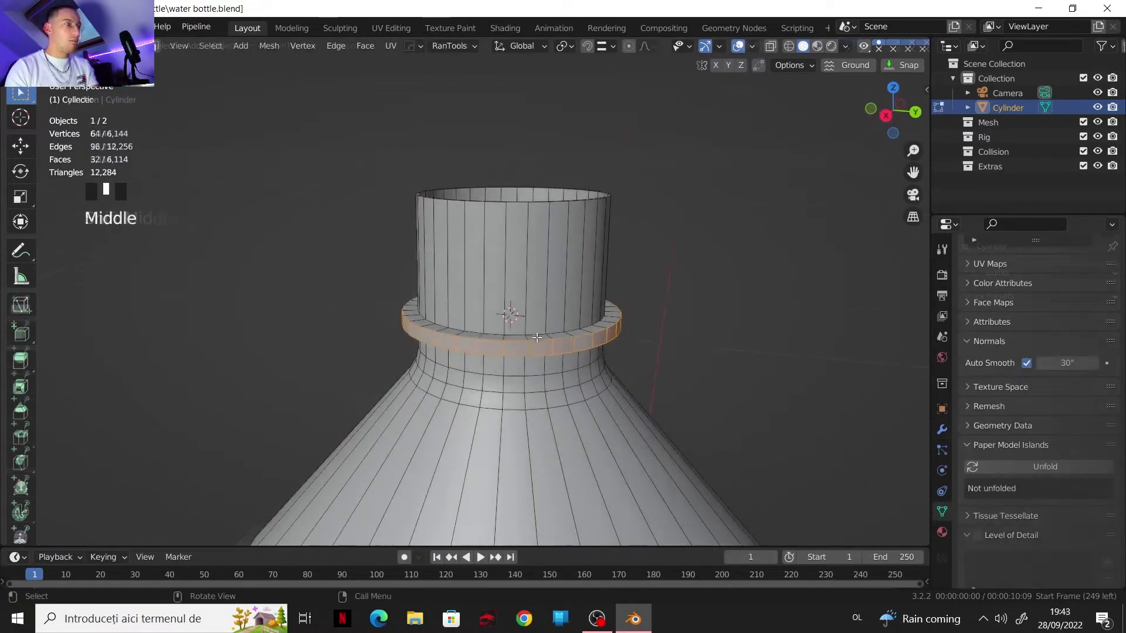
left_click(515, 337, "alt")
left_click(515, 329, "alt")
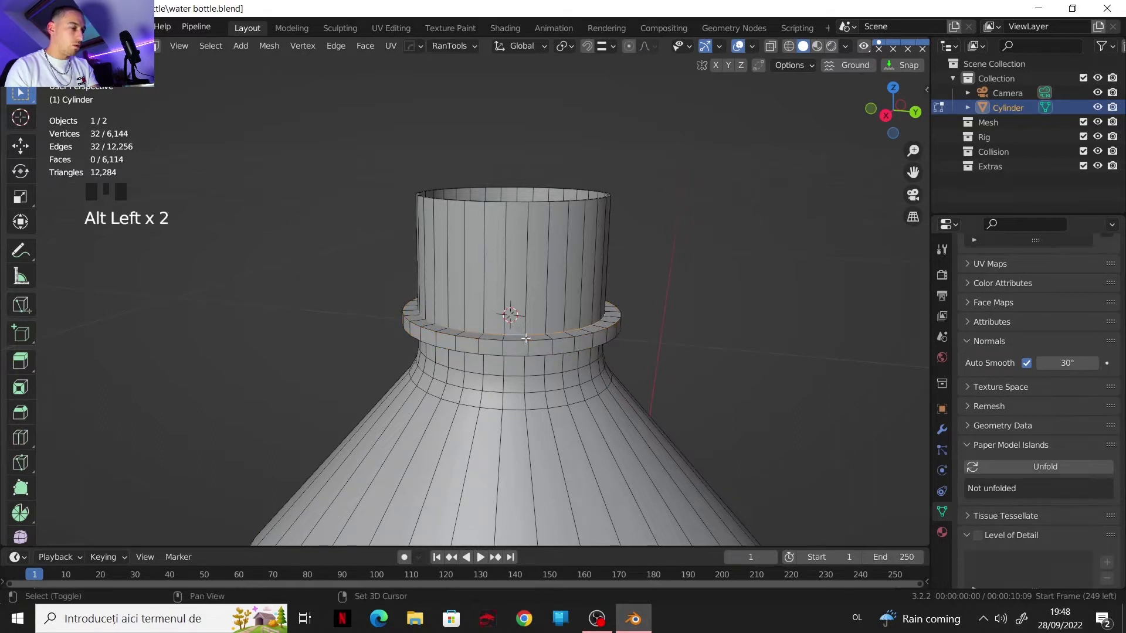
key("shift+s")
left_click(531, 421)
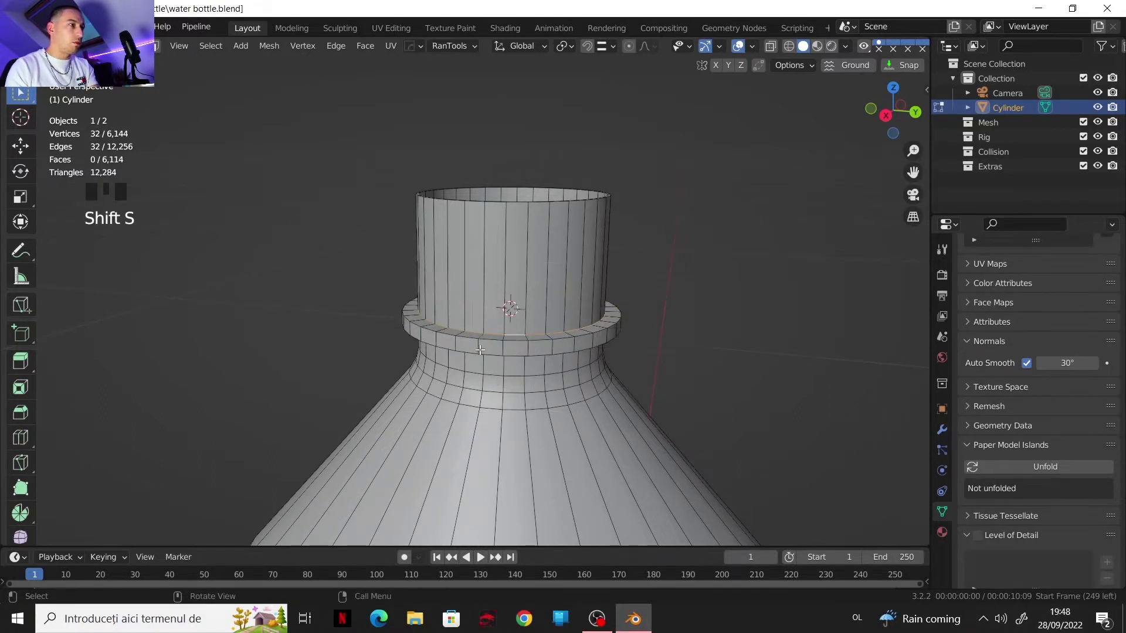
- Add a counter-clockwise logarithmic curve spiral at the 3D cursor around the neck, with 6 turns, 25 steps and height 0.002
key("Tab")
left_click(886, 116)
scroll(657, 287, "down", 3)
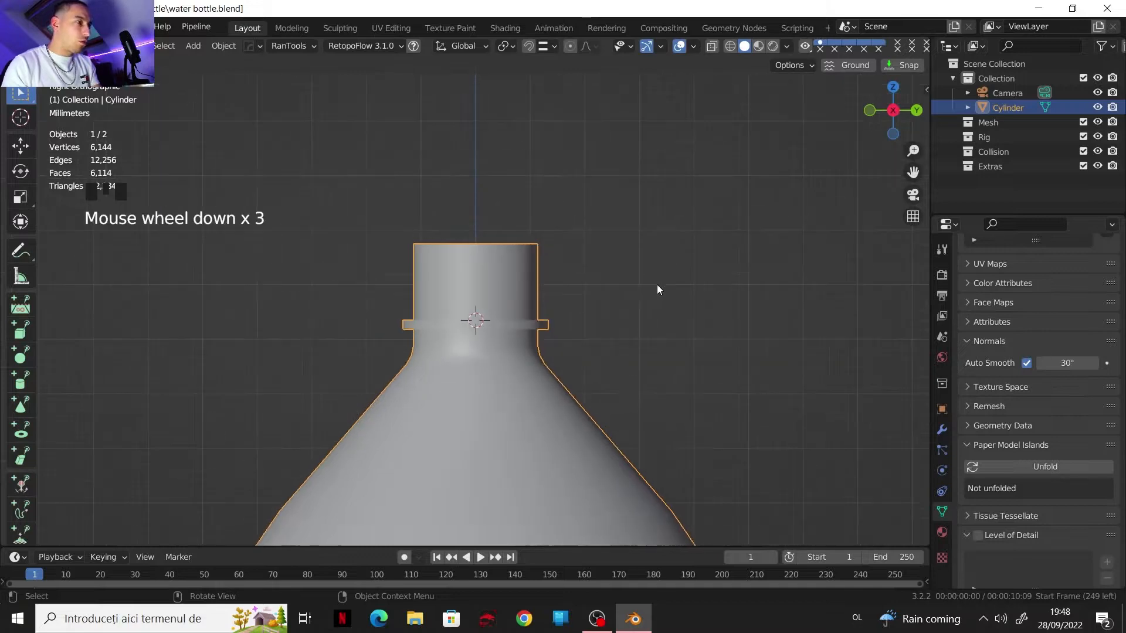
scroll(657, 284, "up", 1)
key("shift+a")
mouse_move(656, 285)
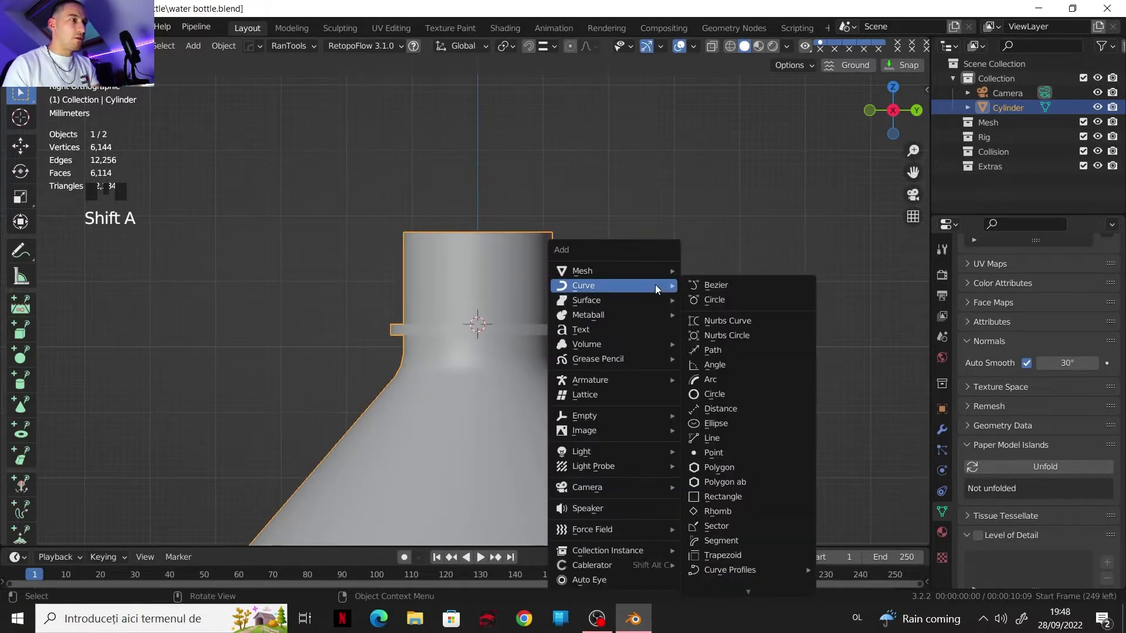
mouse_move(745, 589)
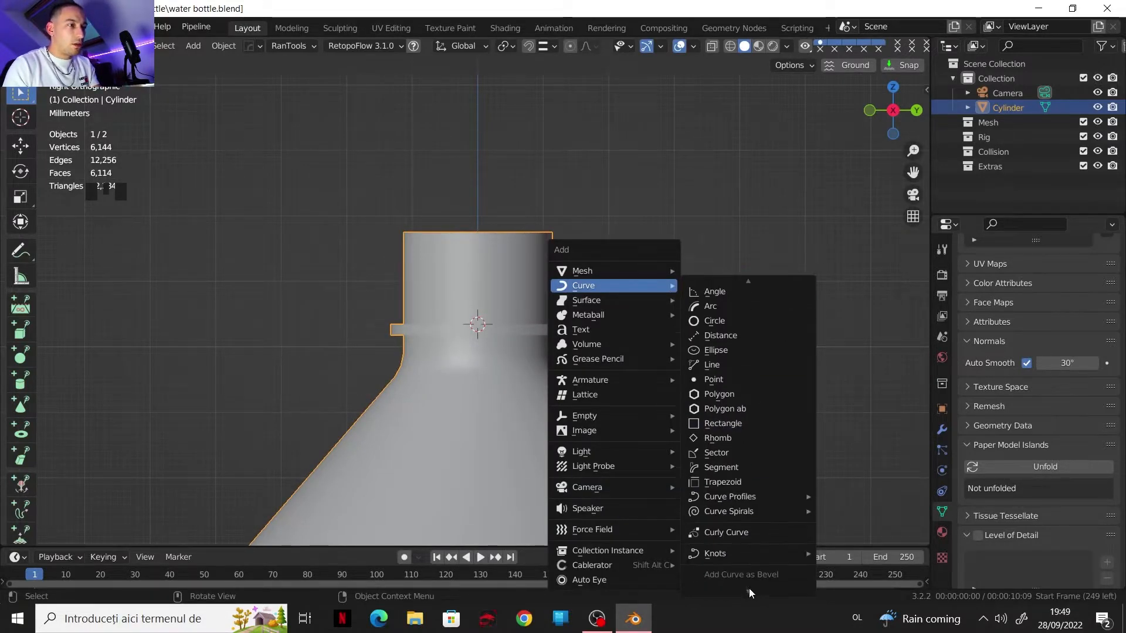
mouse_move(766, 497)
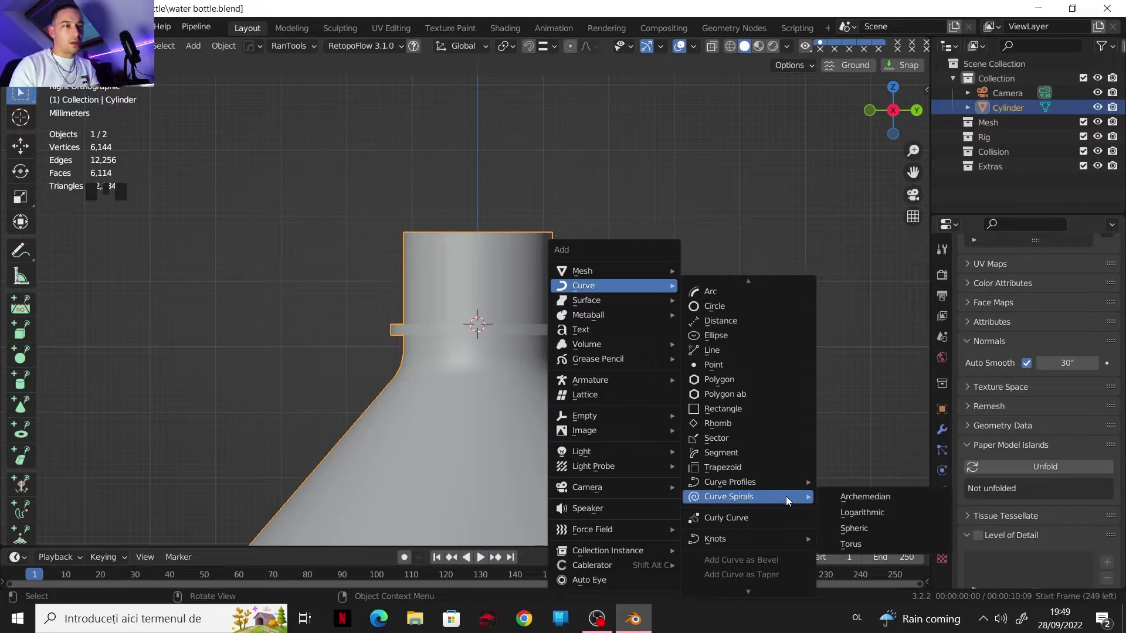
left_click(870, 512)
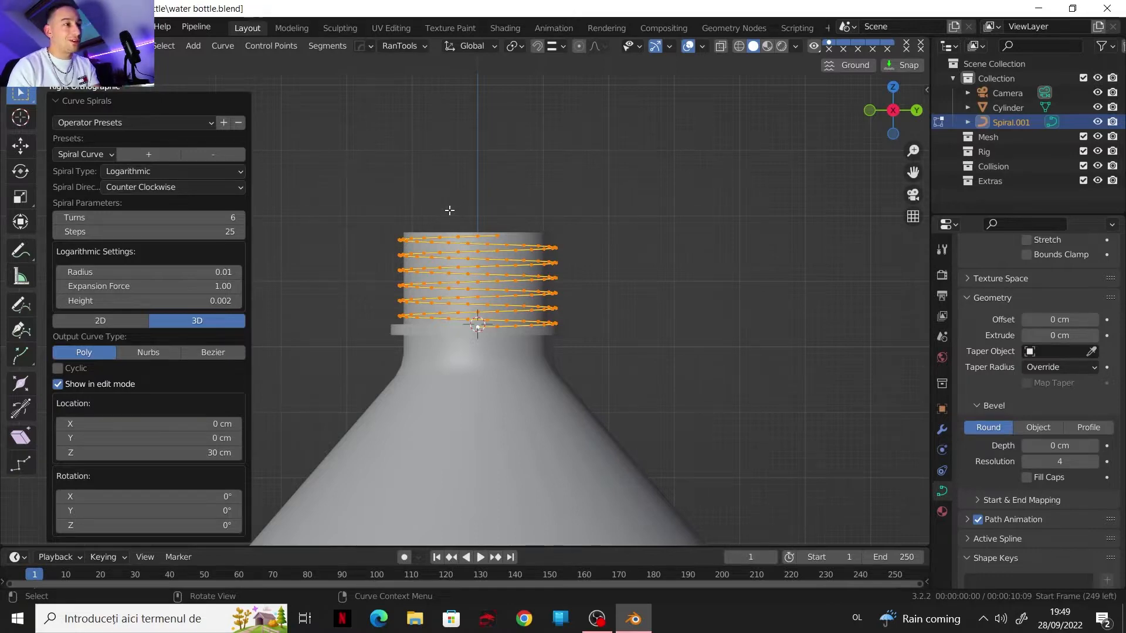
- Set the spiral to 19 steps and a radius of 0.011 to fit it closely around the neck
scroll(449, 210, "up", 3)
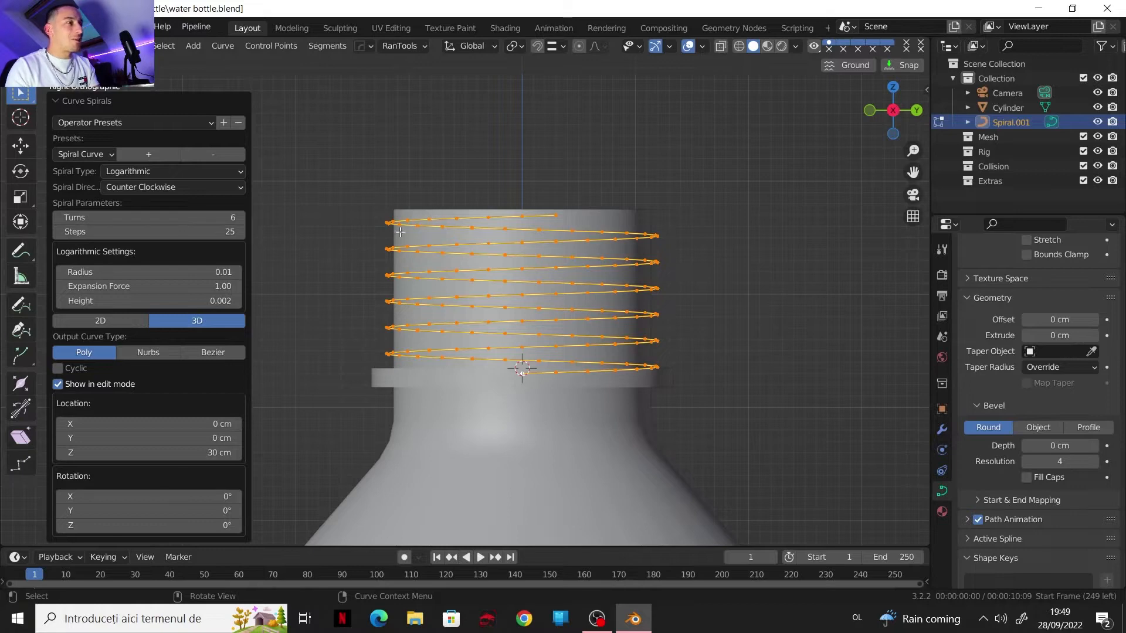
left_click(210, 271)
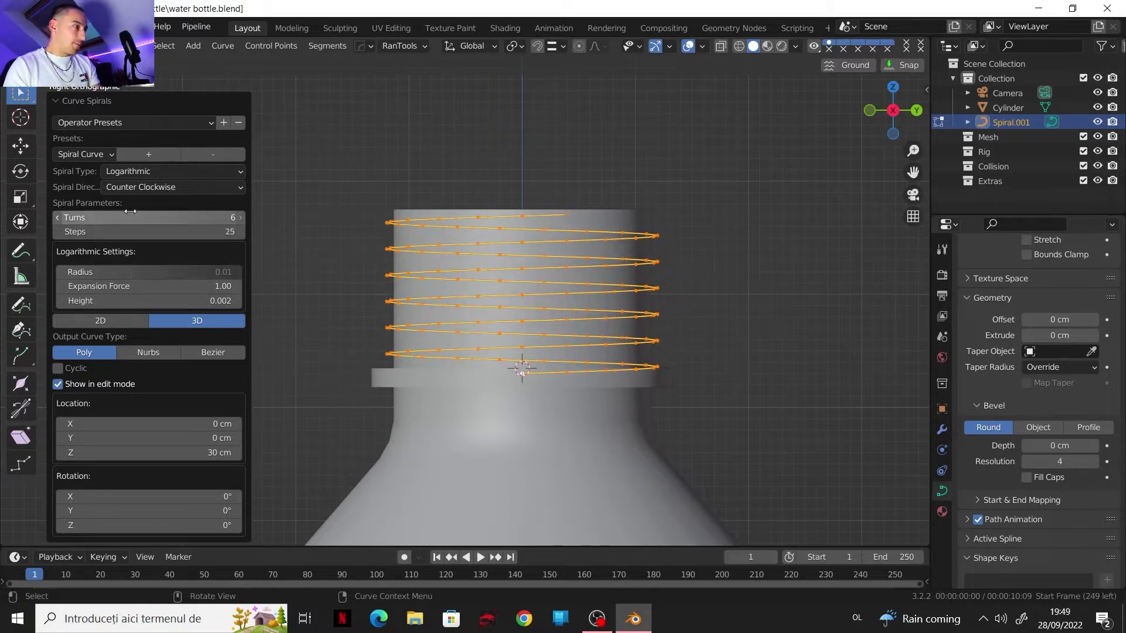
type("0.011")
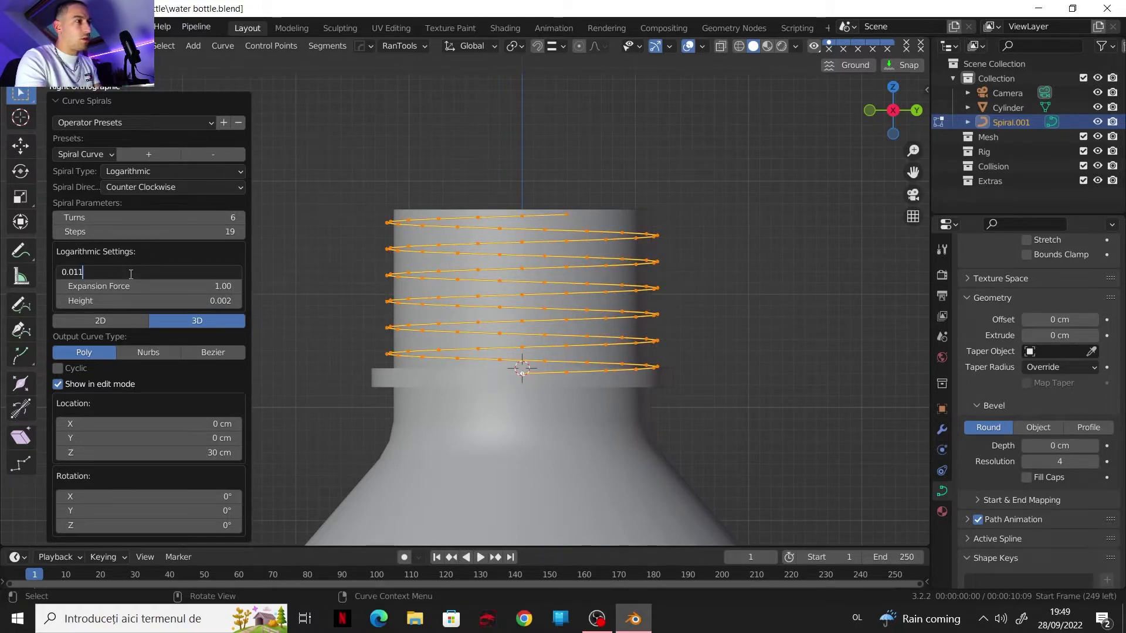
key("Return")
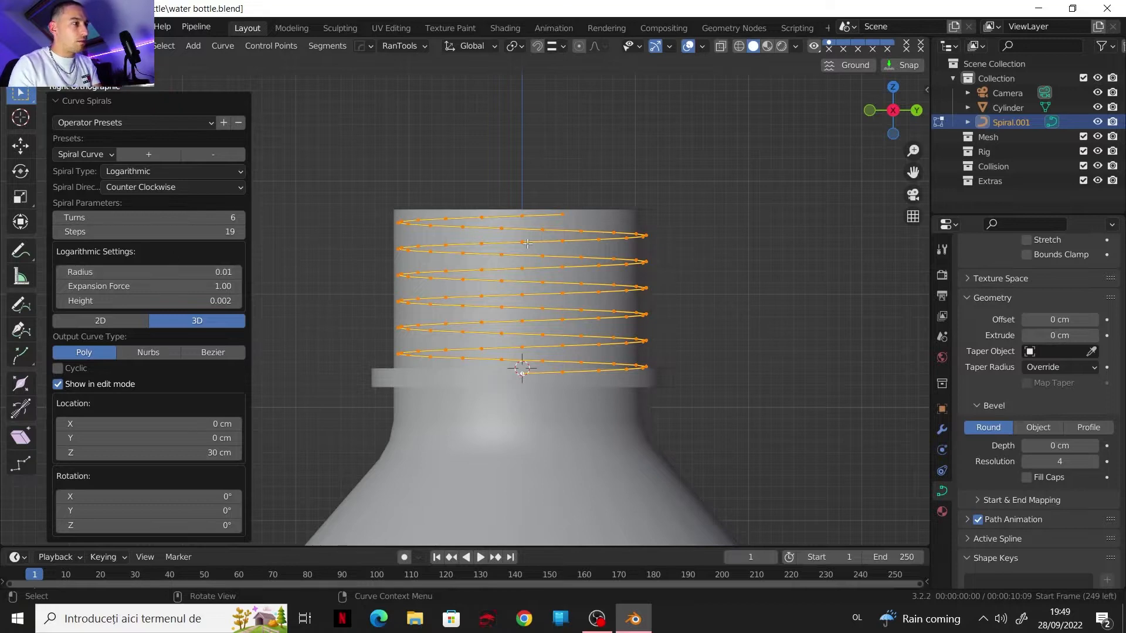
key("KP_7")
key("KP_Decimal")
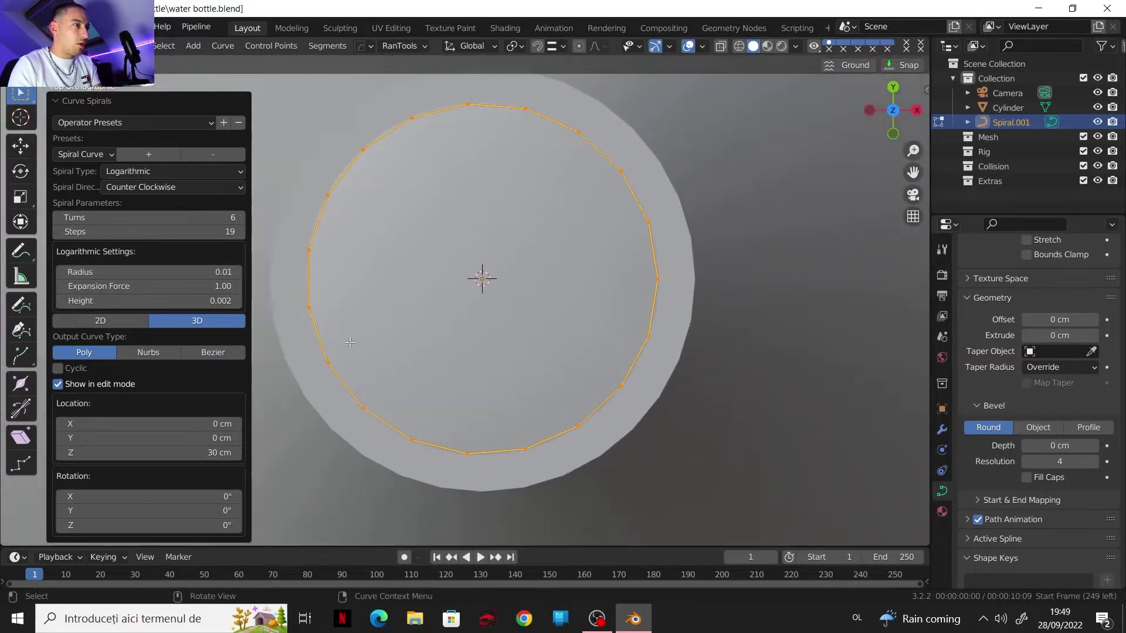
- Enlarge the spiral's radius slightly so it wraps just outside the neck wall, and return to Object Mode
left_click(153, 272)
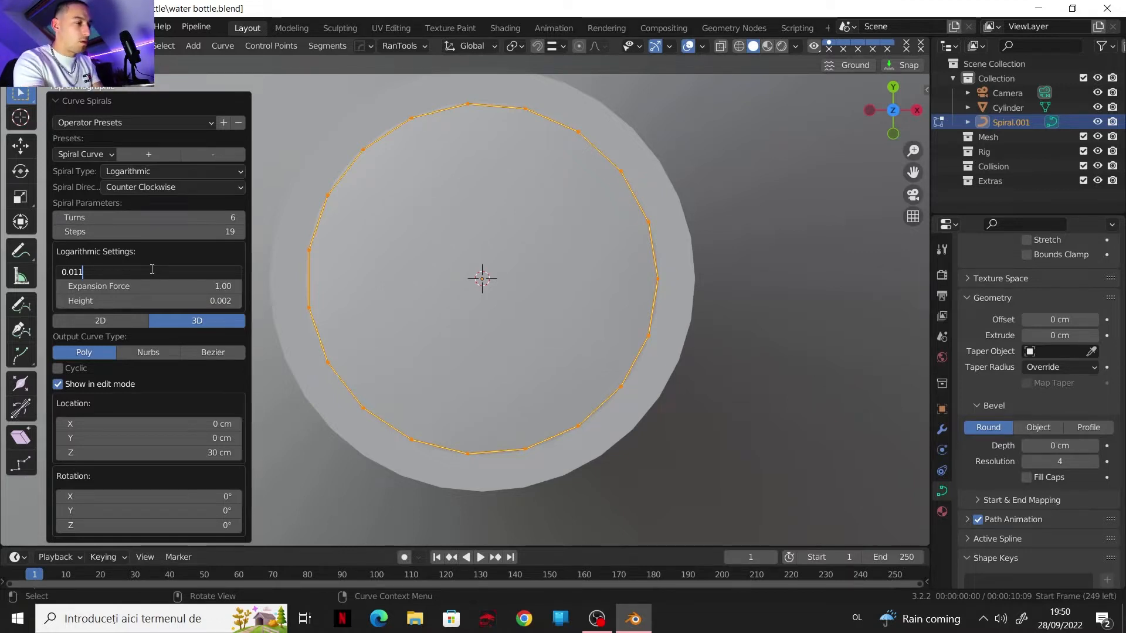
key("Return")
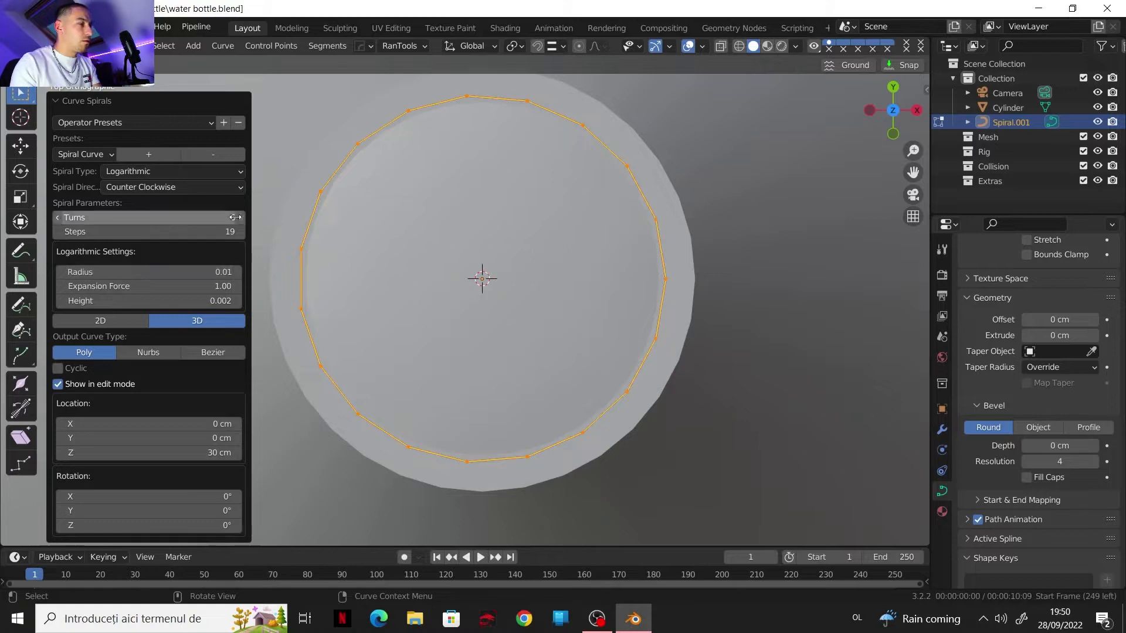
scroll(395, 310, "down", 1)
middle_click_drag(437, 290, 439, 186)
key("Tab")
- Try round bevel depths of 0.01 cm and 0.02 cm on the spiral curve
left_click(1031, 445)
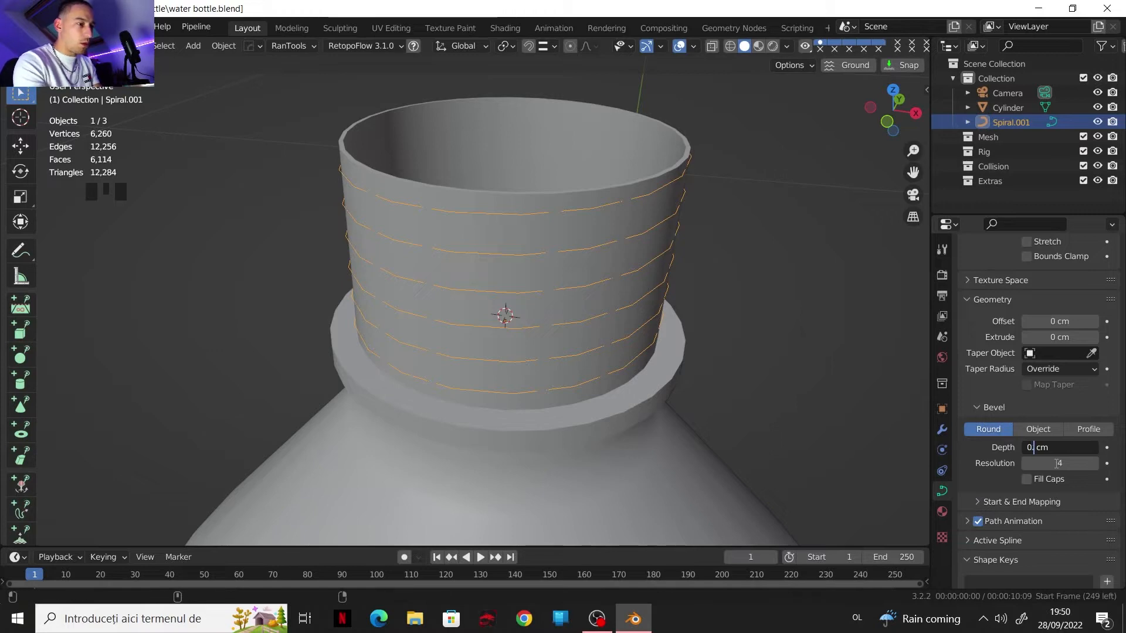
type(".01")
key("Return")
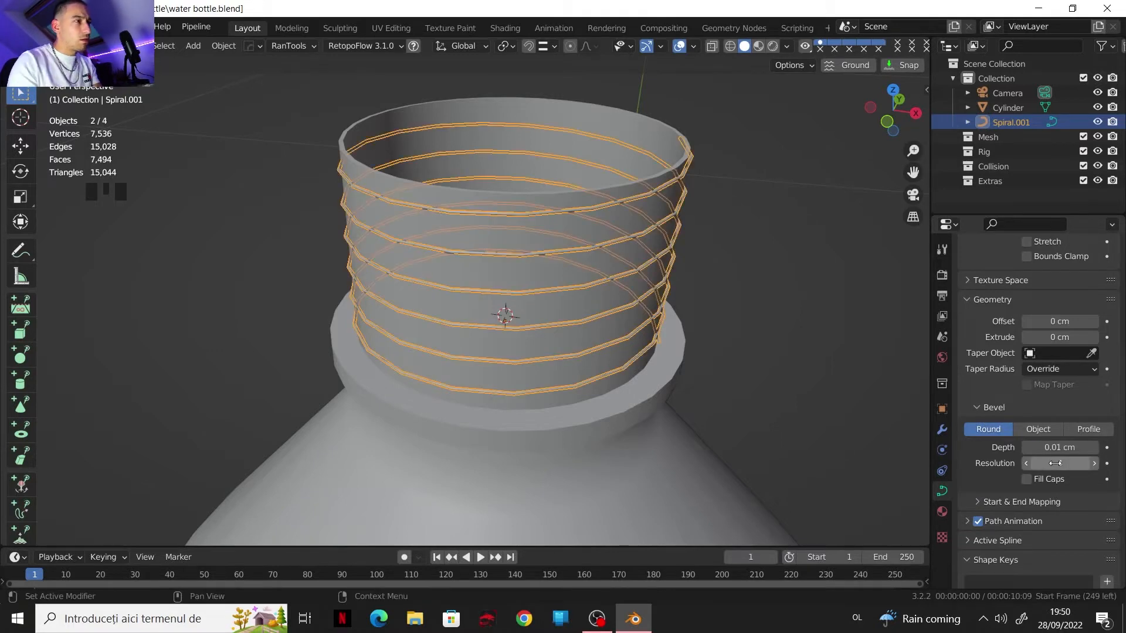
double_click(1050, 448)
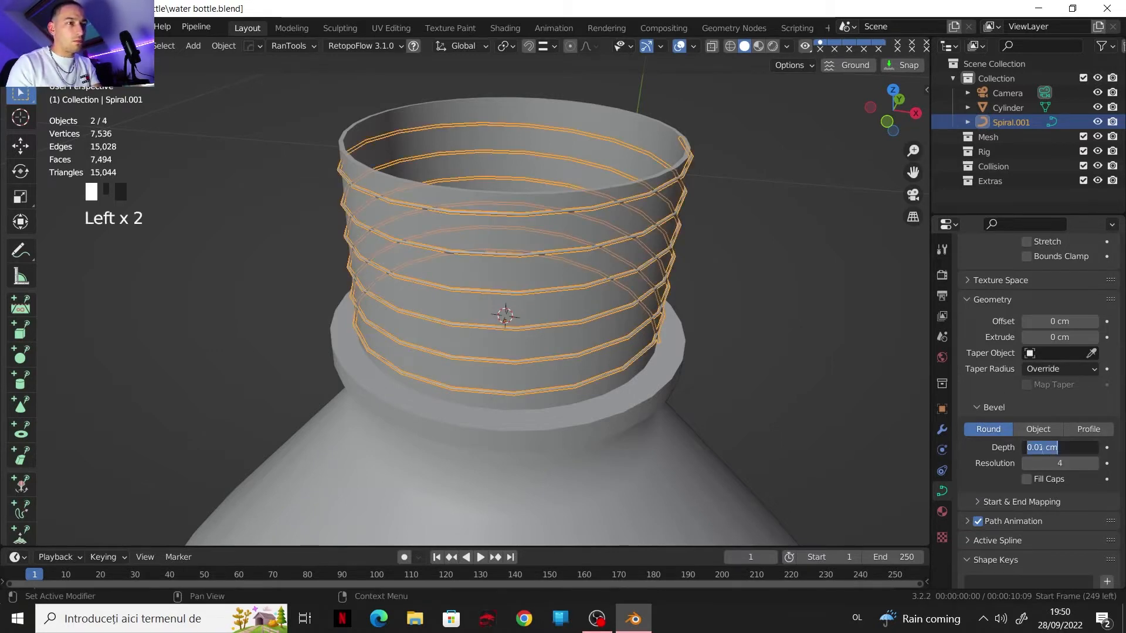
type("2")
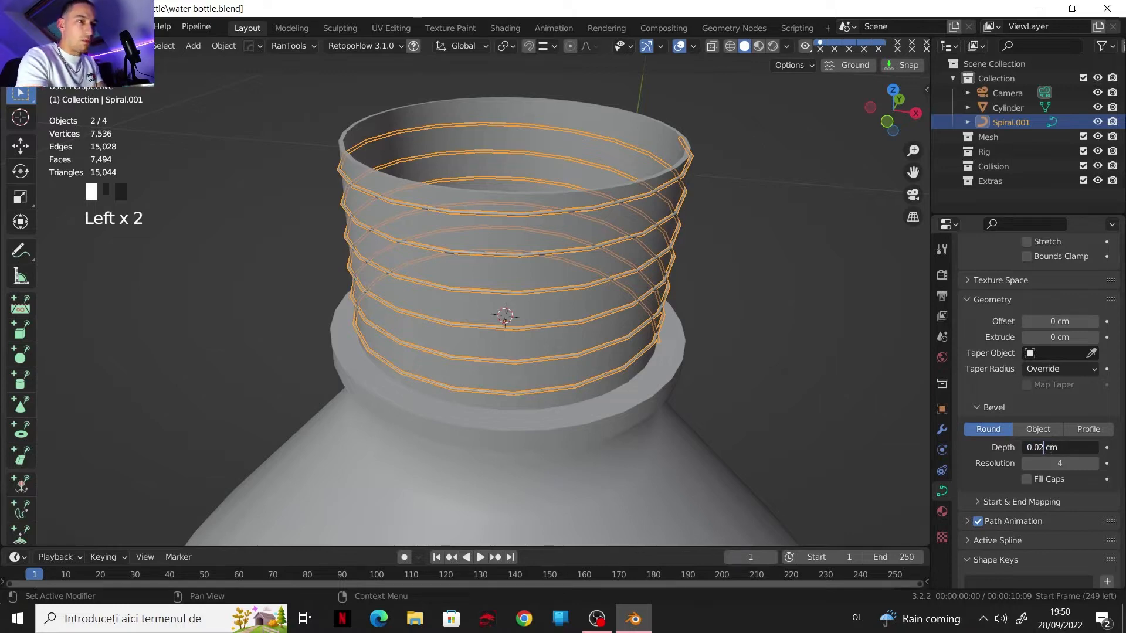
key("Return")
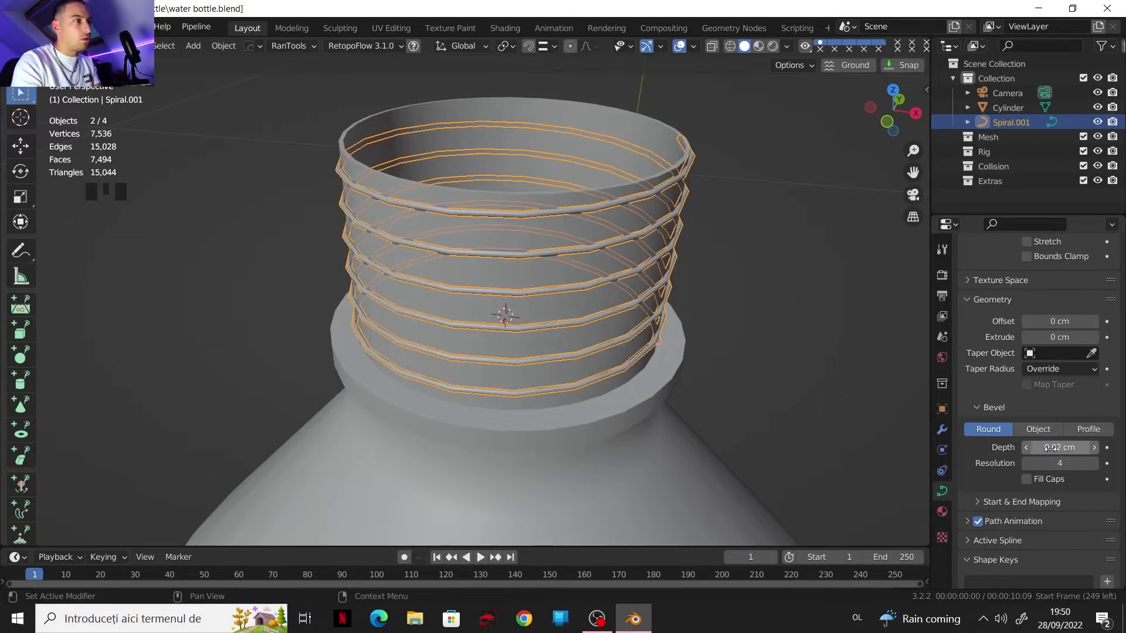
- Try thicker bevel depths of 0.04 cm and 0.035 cm on the spiral curve
left_click(1052, 448)
key("BackSpace")
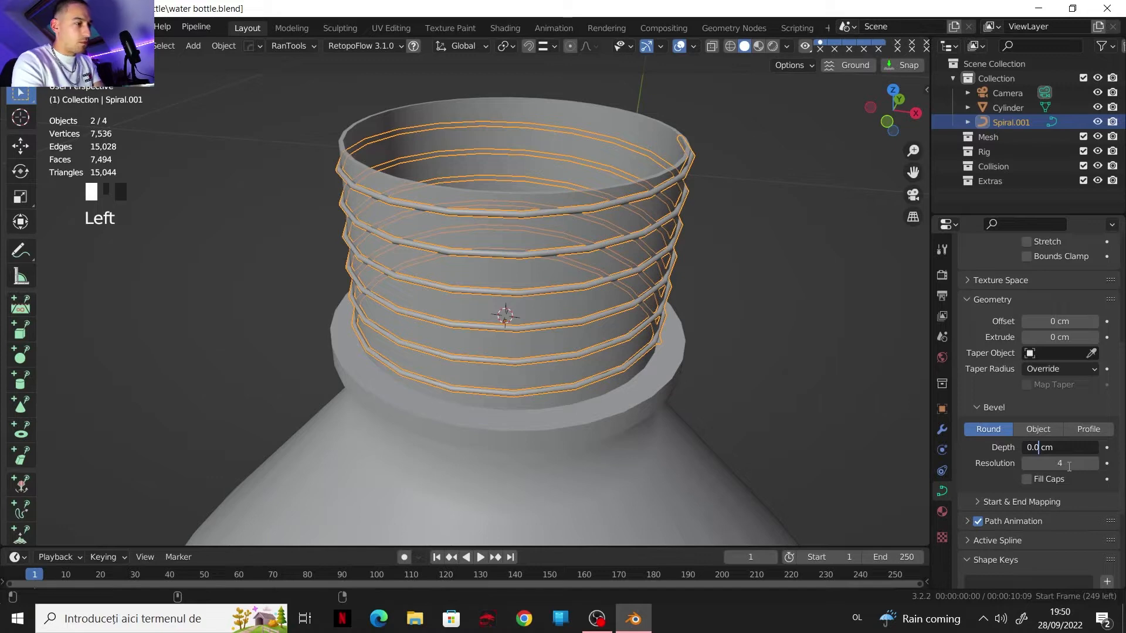
type("4")
key("Return")
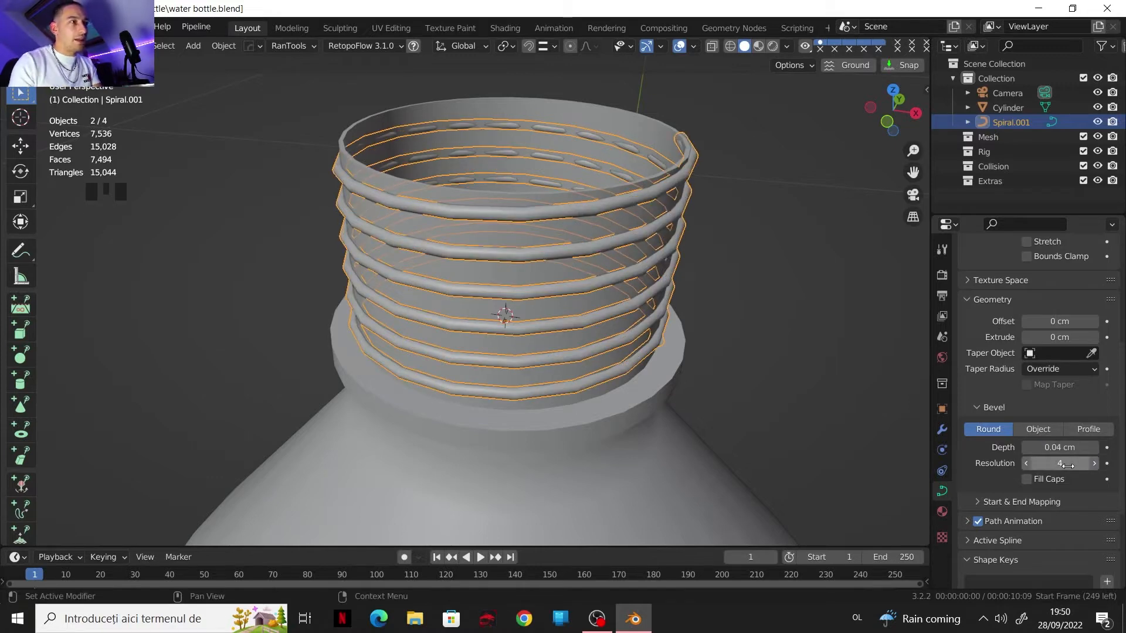
left_click(1051, 447)
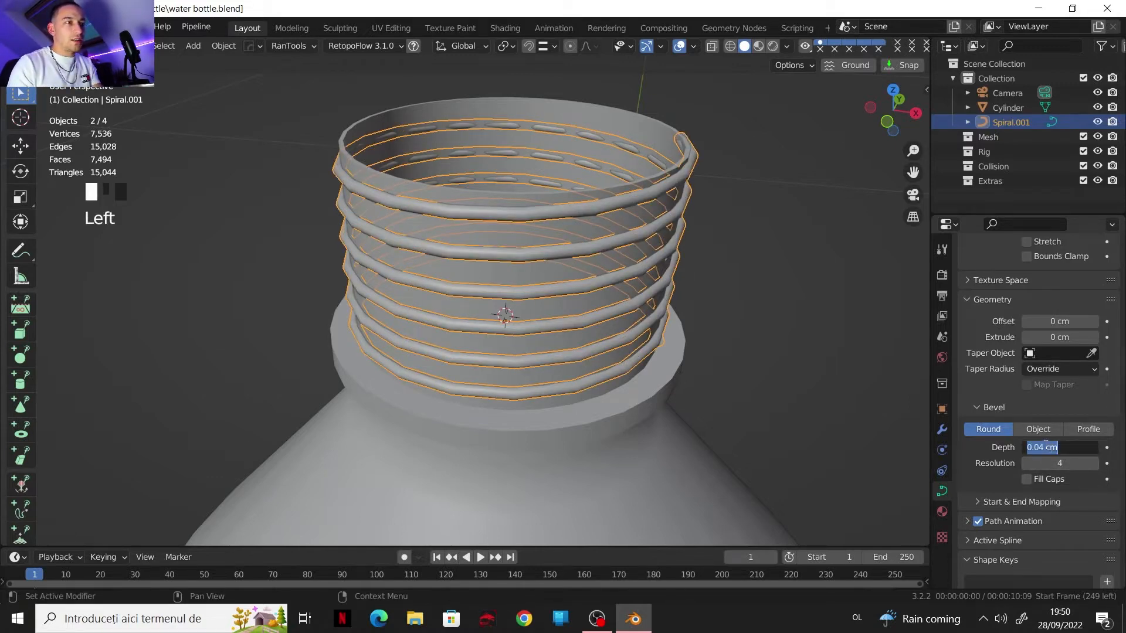
type("3")
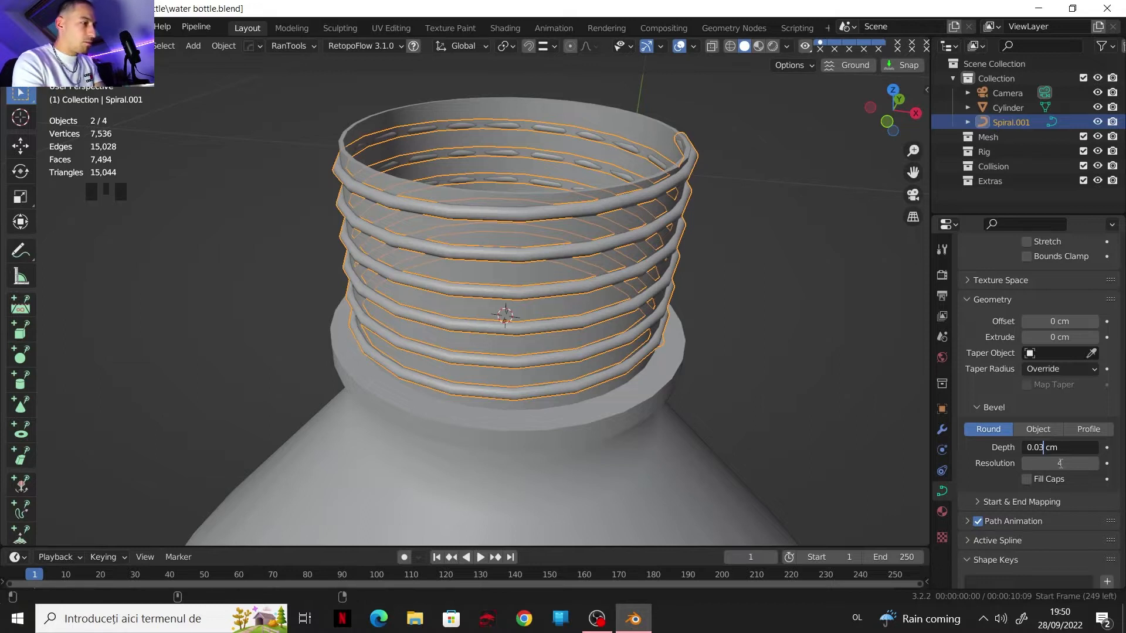
type("5")
key("Return")
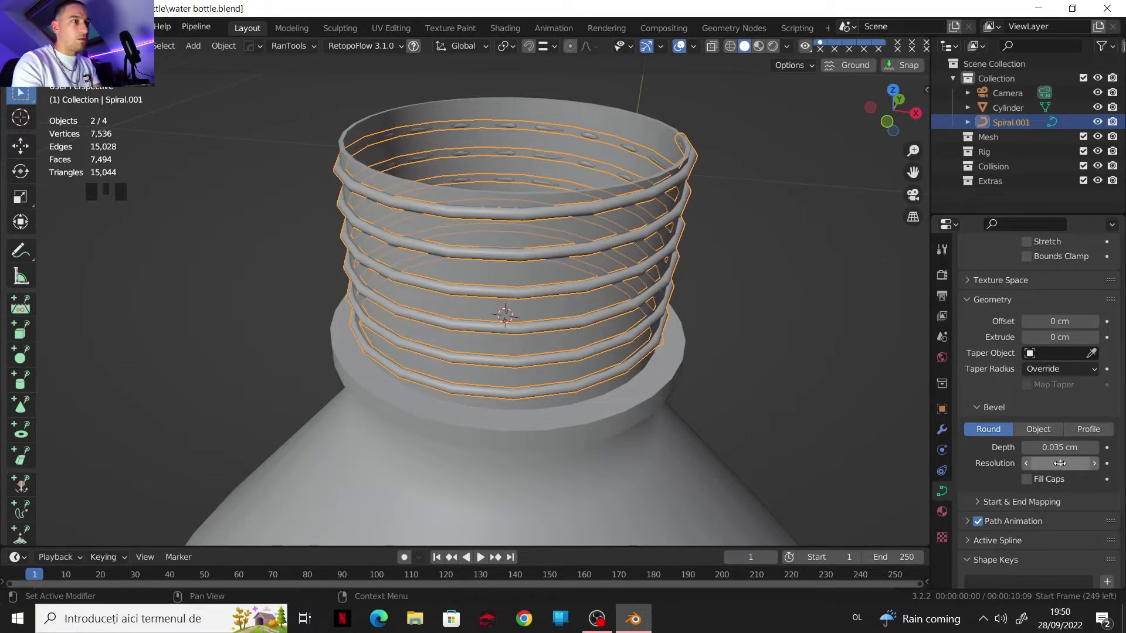
- Set the spiral's bevel depth to 0.03 cm and resolution to 0, enable Fill Caps, and deselect the curve
left_click(1055, 447)
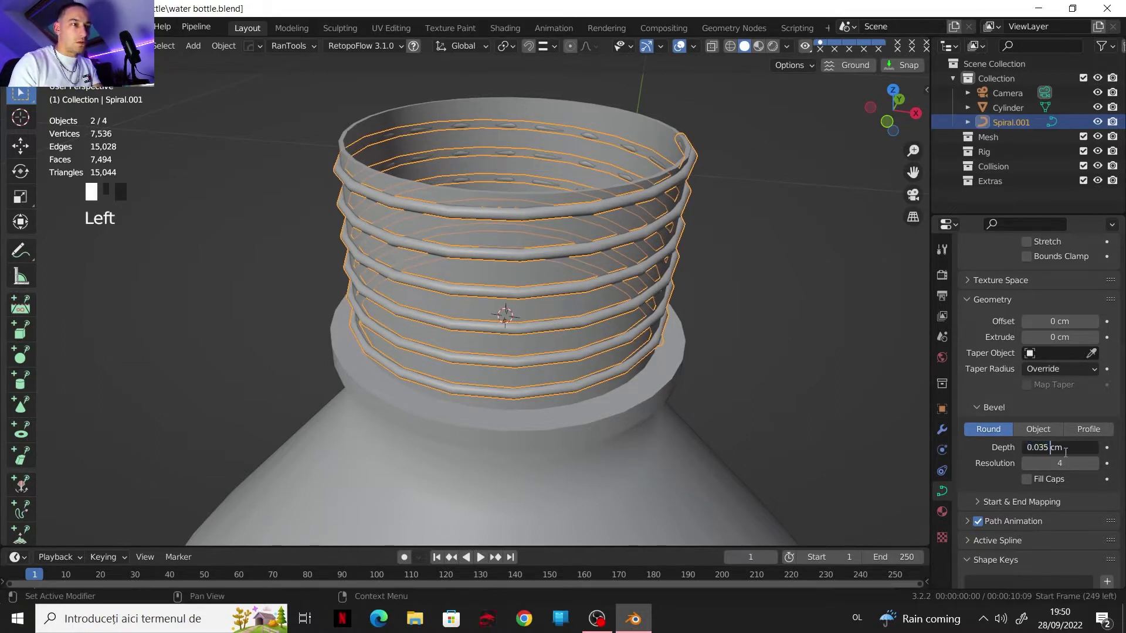
key("Return")
scroll(748, 302, "down", 2)
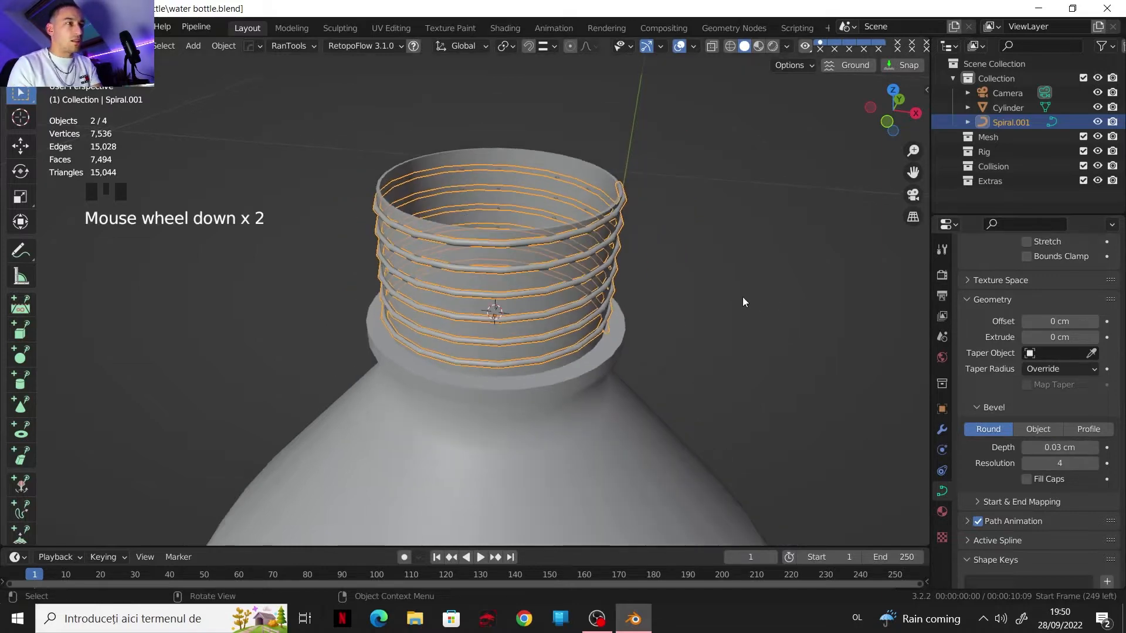
left_click_drag(1055, 463, 1024, 463)
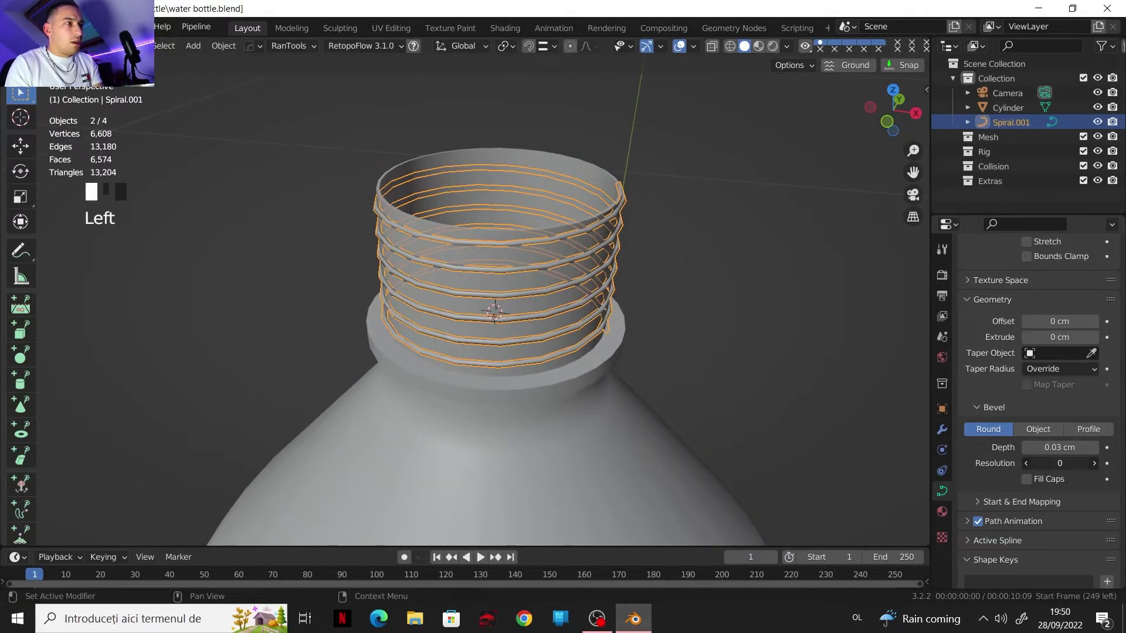
left_click(1027, 479)
left_click(699, 250)
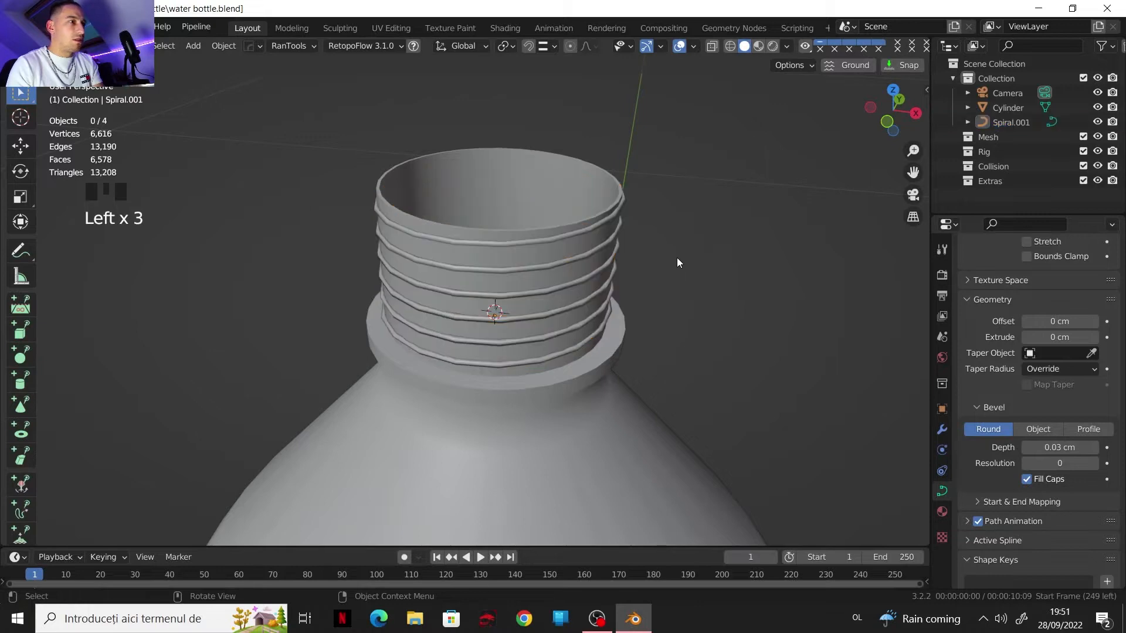
- Duplicate the neck's outer face loop above the collar in place and separate it into its own object
scroll(650, 281, "down", 4)
scroll(610, 296, "up", 5)
left_click(572, 311)
key("Tab")
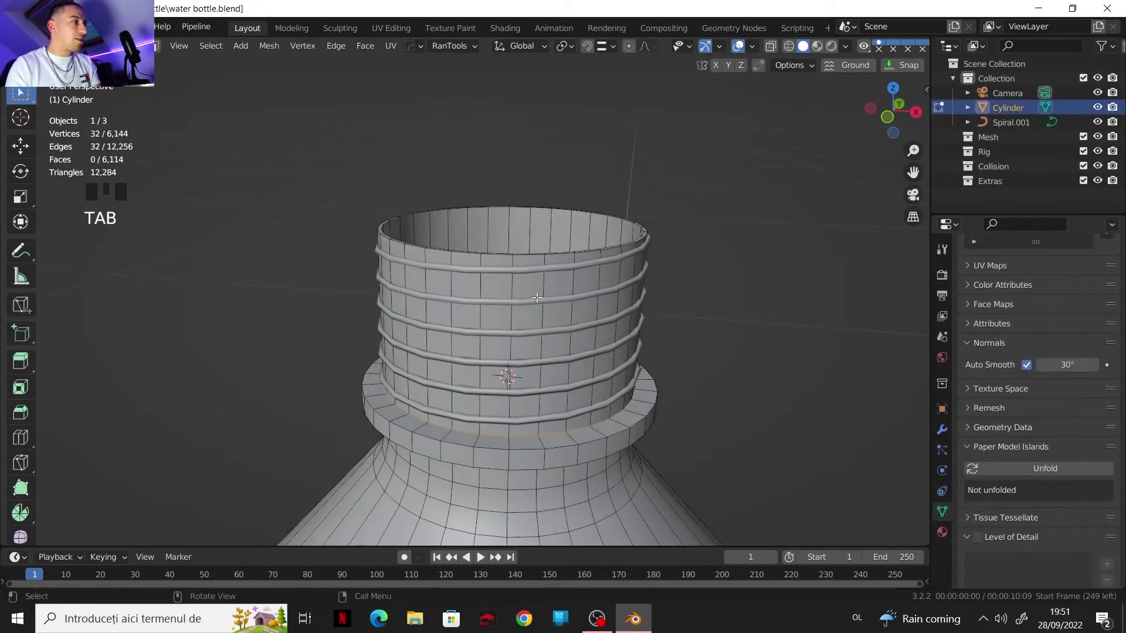
key("3")
left_click(559, 298, "alt")
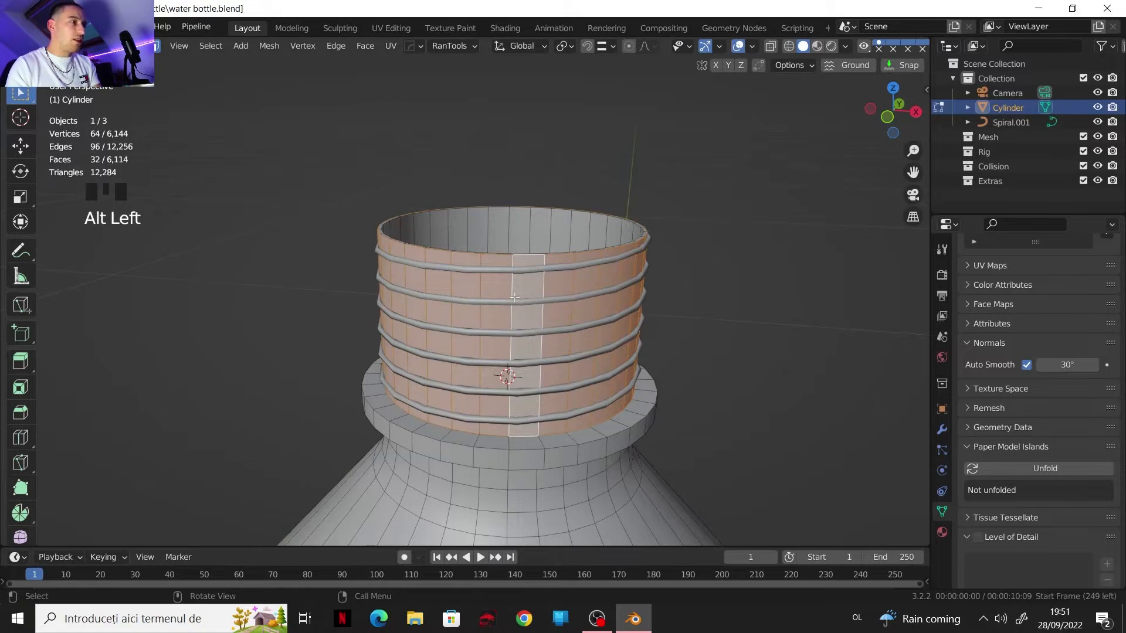
key("shift+d")
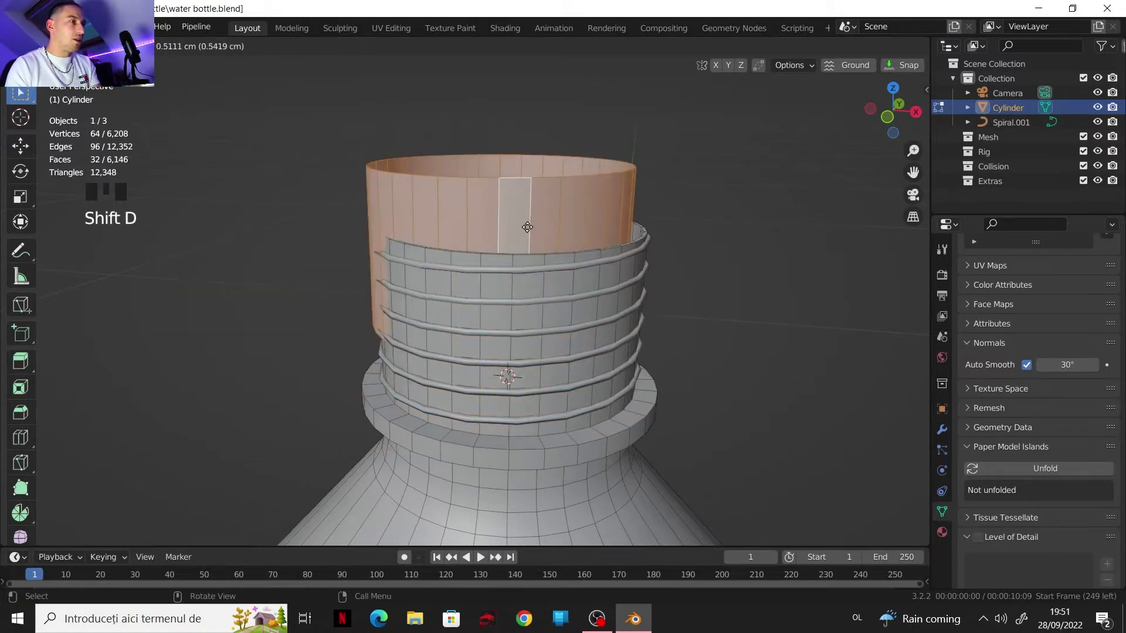
right_click(533, 229)
key("p")
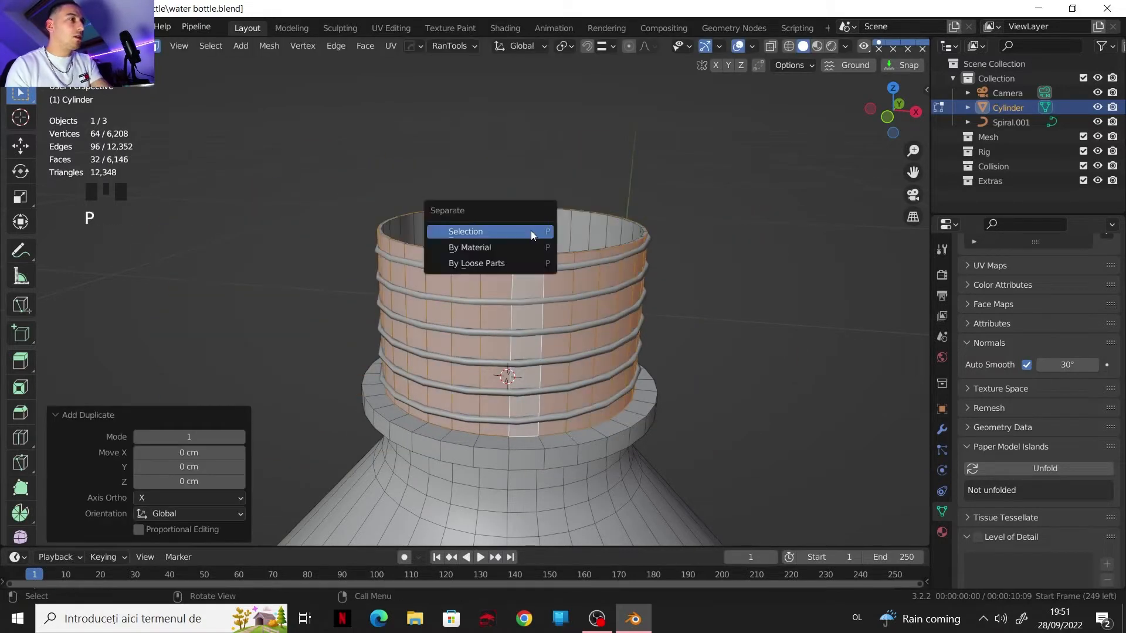
left_click(531, 231)
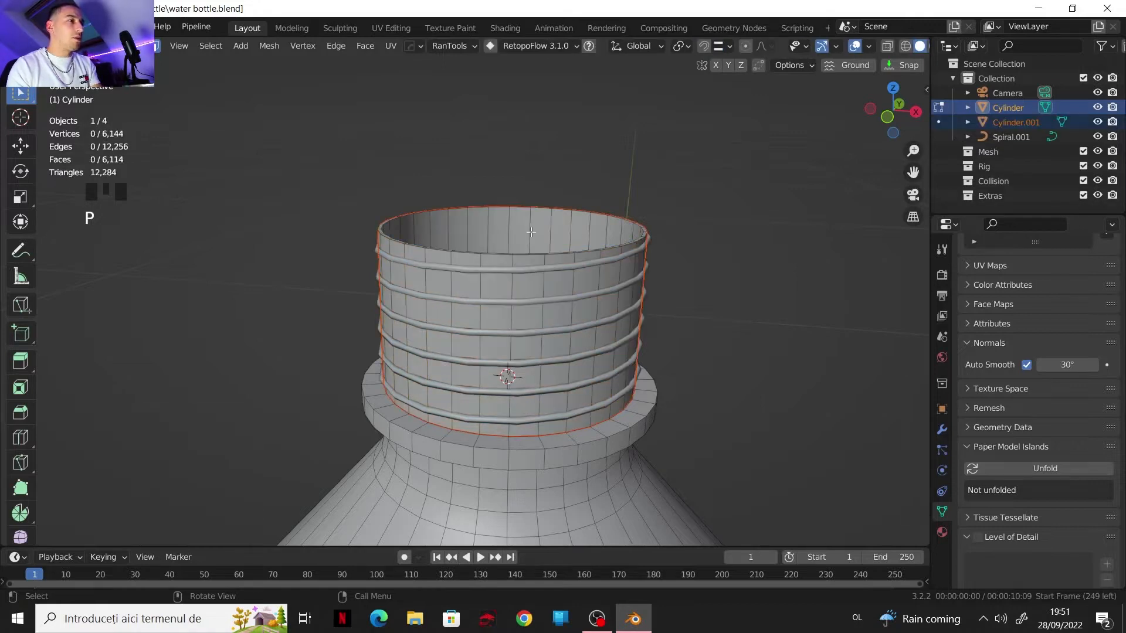
- Raise the top edge loop of the separated neck band about 0.34 cm along Z
key("Tab")
left_click(519, 265)
key("g")
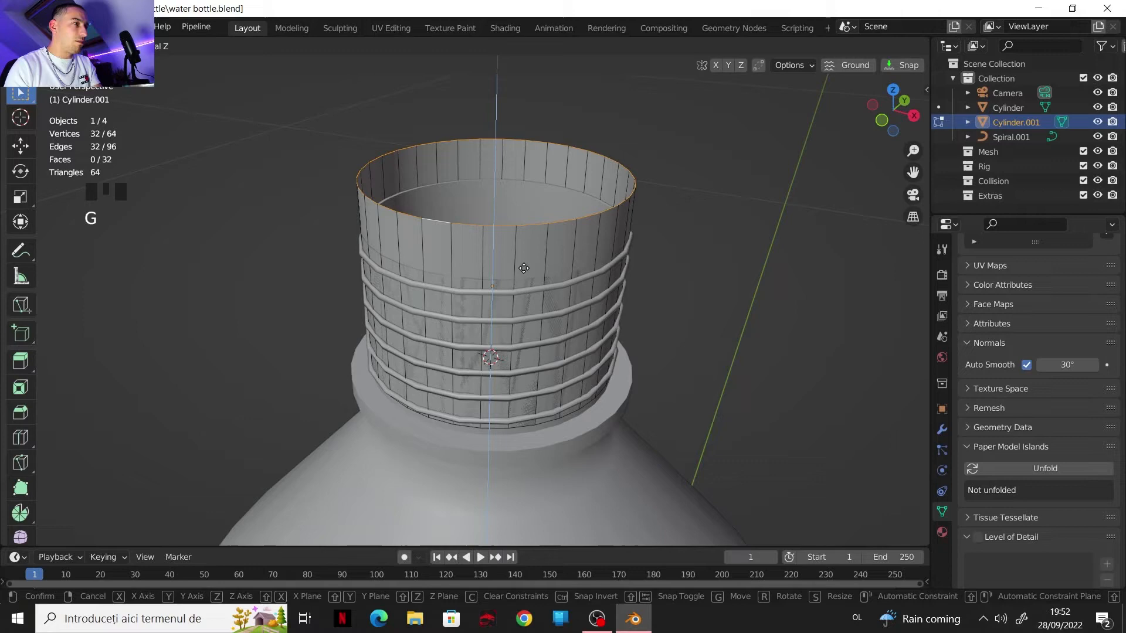
left_click(524, 268)
- Extrude the band's top edge loop inward and merge it at center to close the cap, and bevel the cap's top rim
key("e")
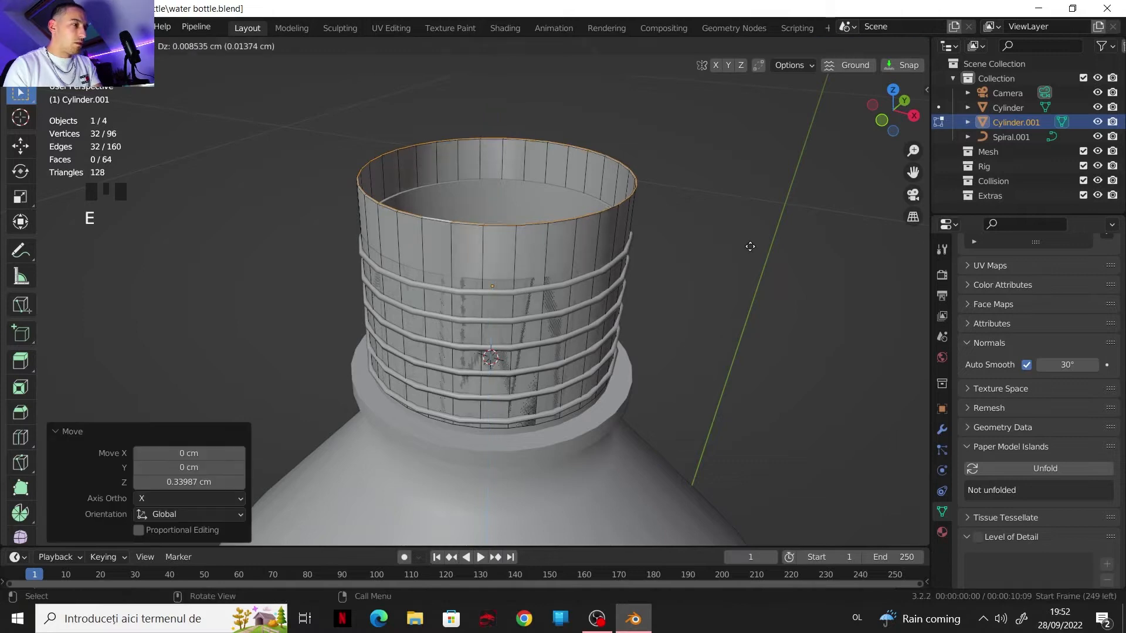
right_click(749, 240)
key("s")
left_click(572, 211)
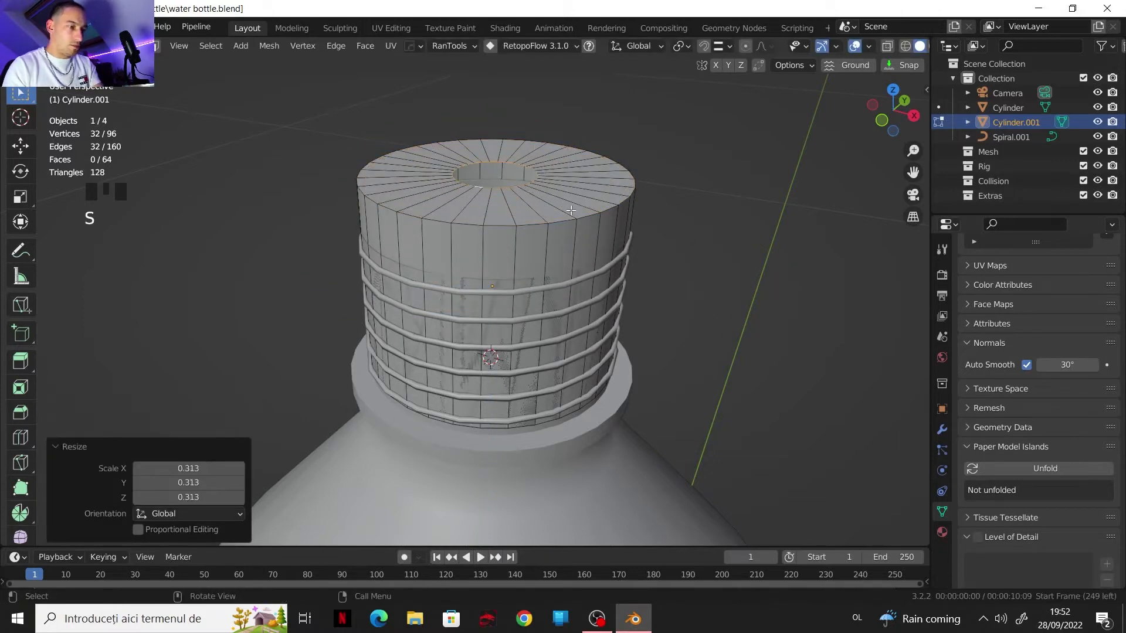
key("m")
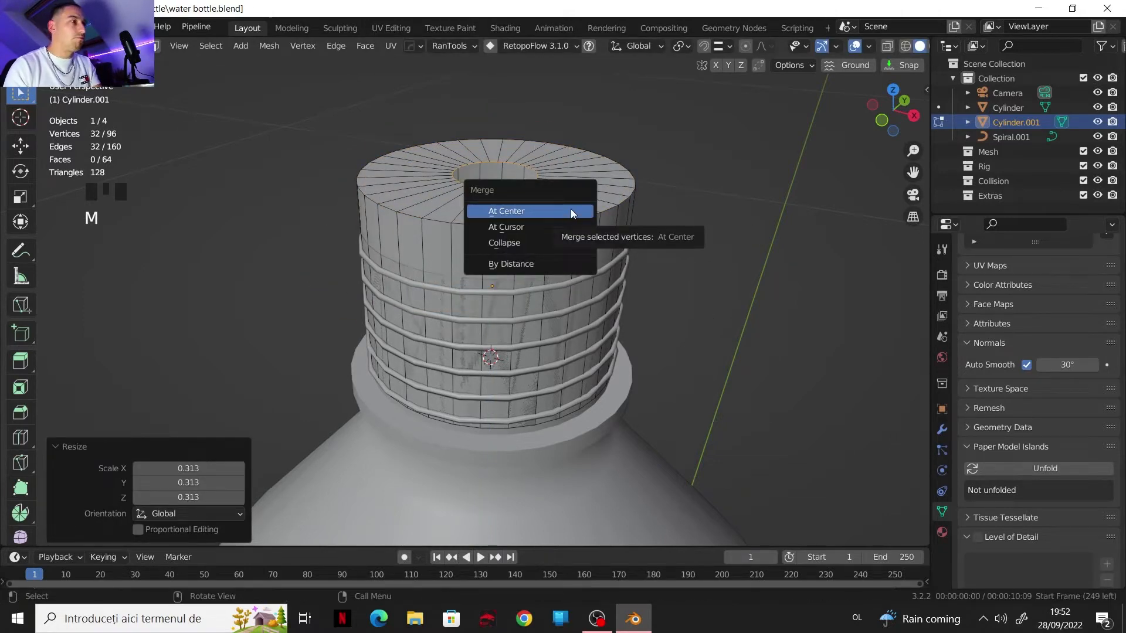
left_click(571, 210)
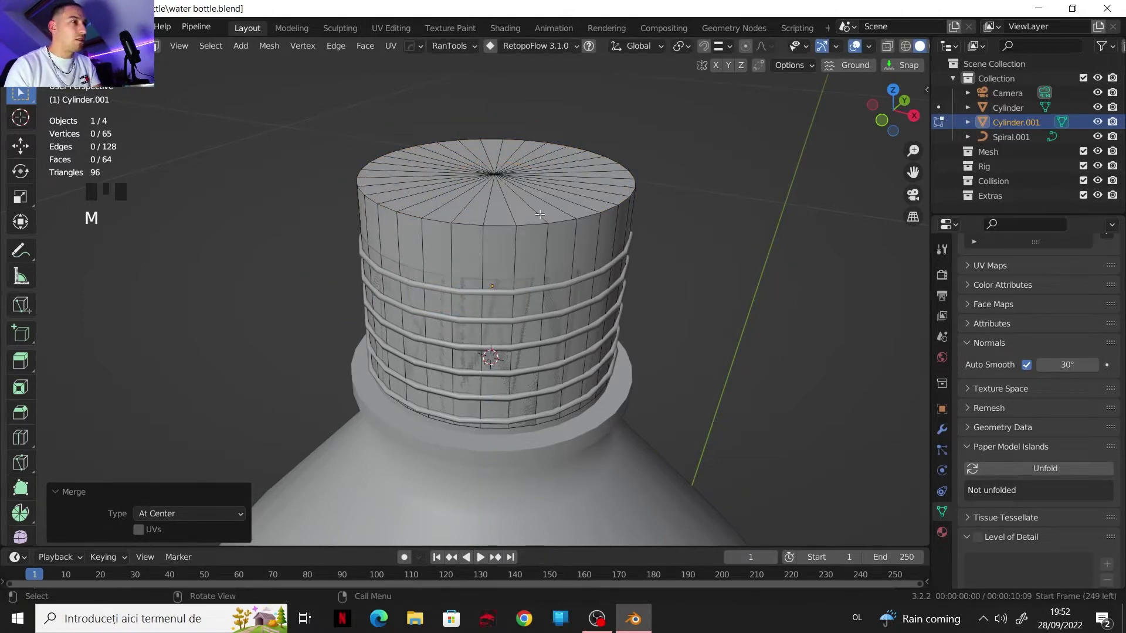
left_click(502, 235, "alt")
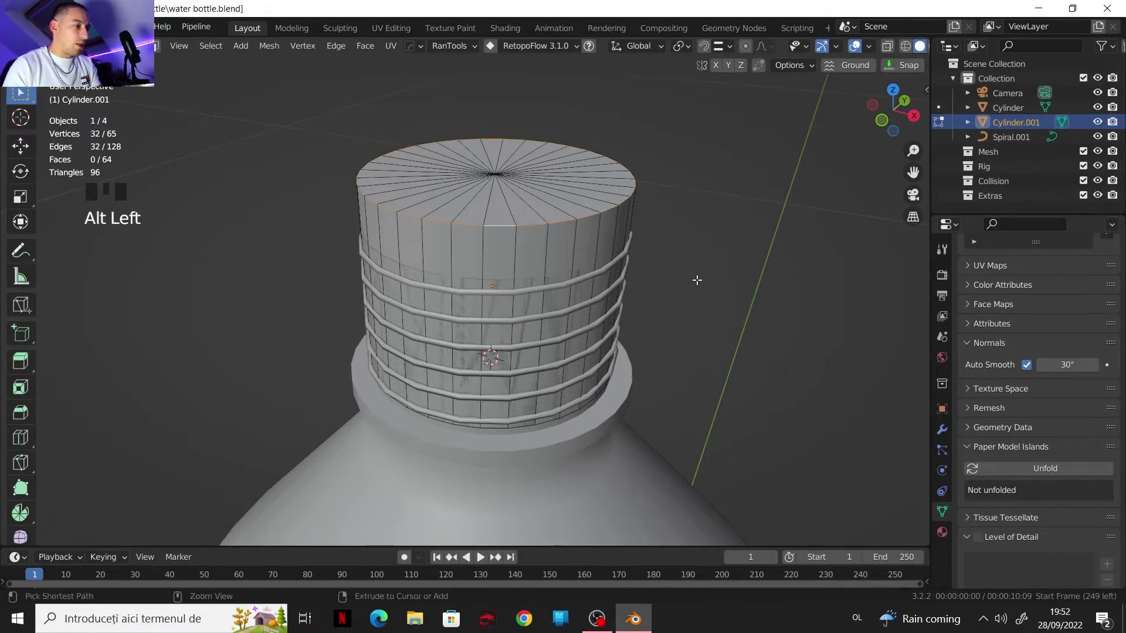
key("ctrl+b")
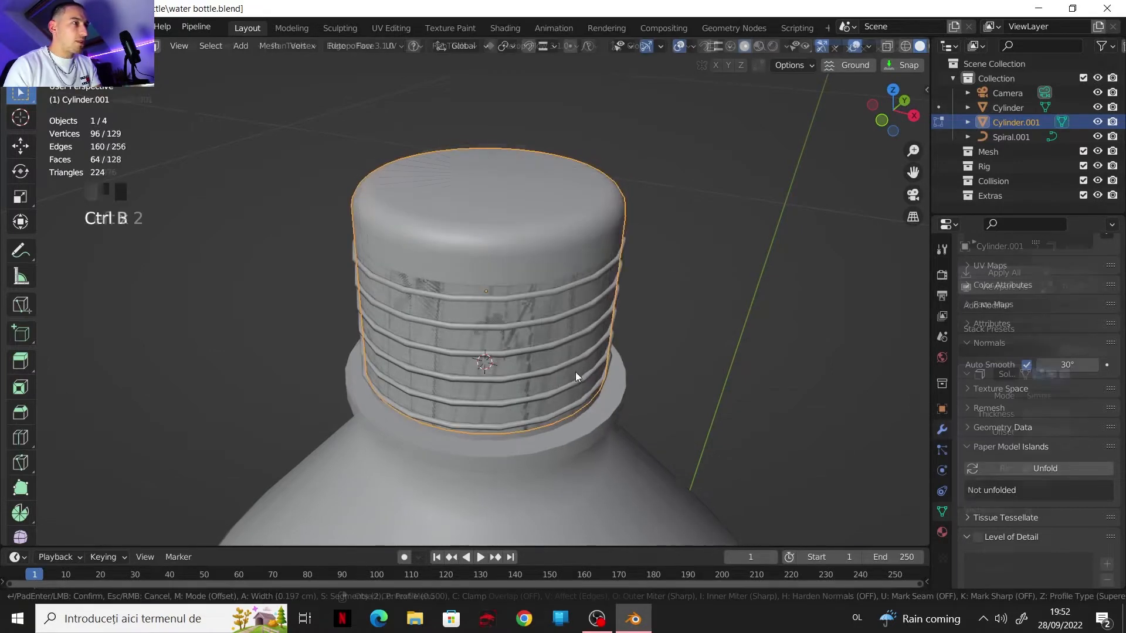
- Thicken the cap outward with a Solidify modifier of -0.09 cm thickness and apply it
middle_click_drag(575, 372, 586, 258, "shift")
scroll(609, 320, "up", 3)
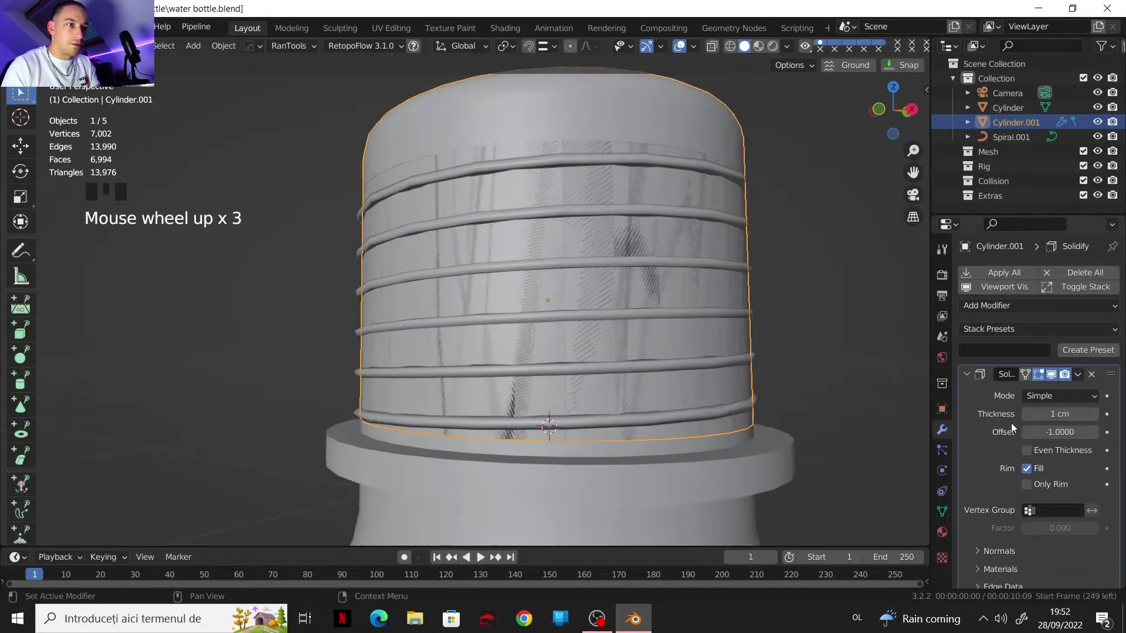
left_click_drag(1055, 414, 1037, 414)
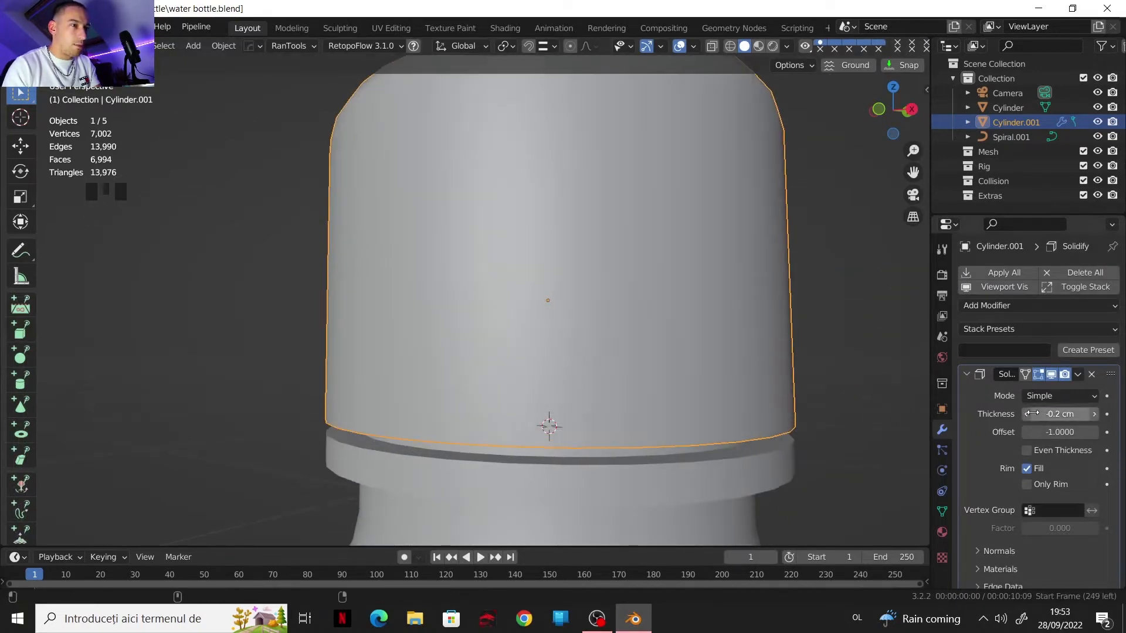
middle_click_drag(774, 328, 707, 320)
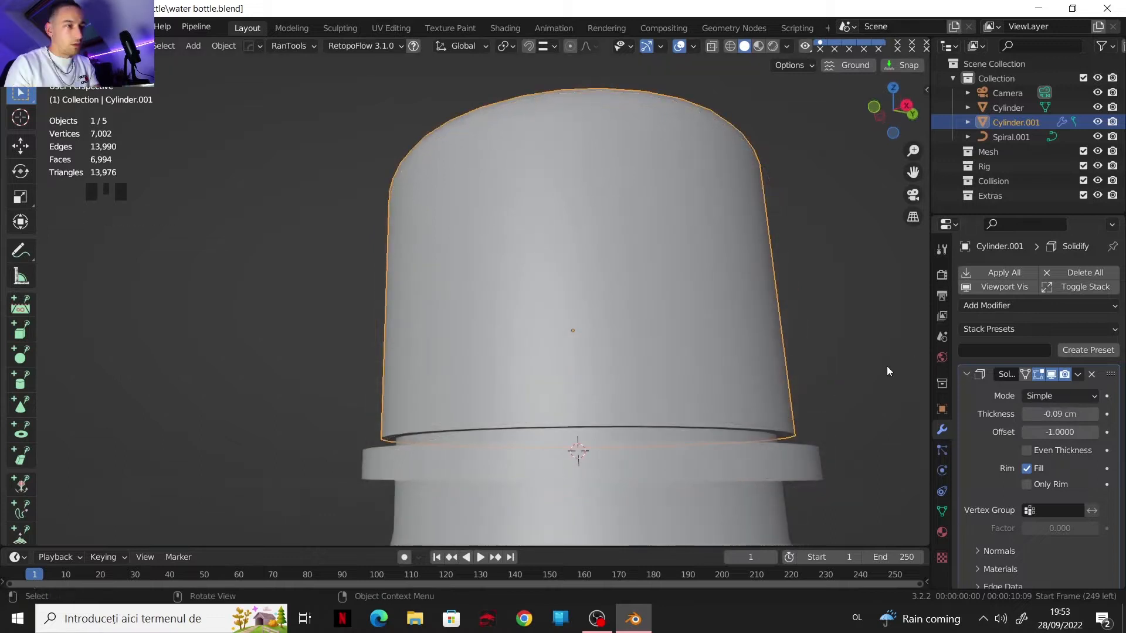
middle_click_drag(789, 379, 723, 402)
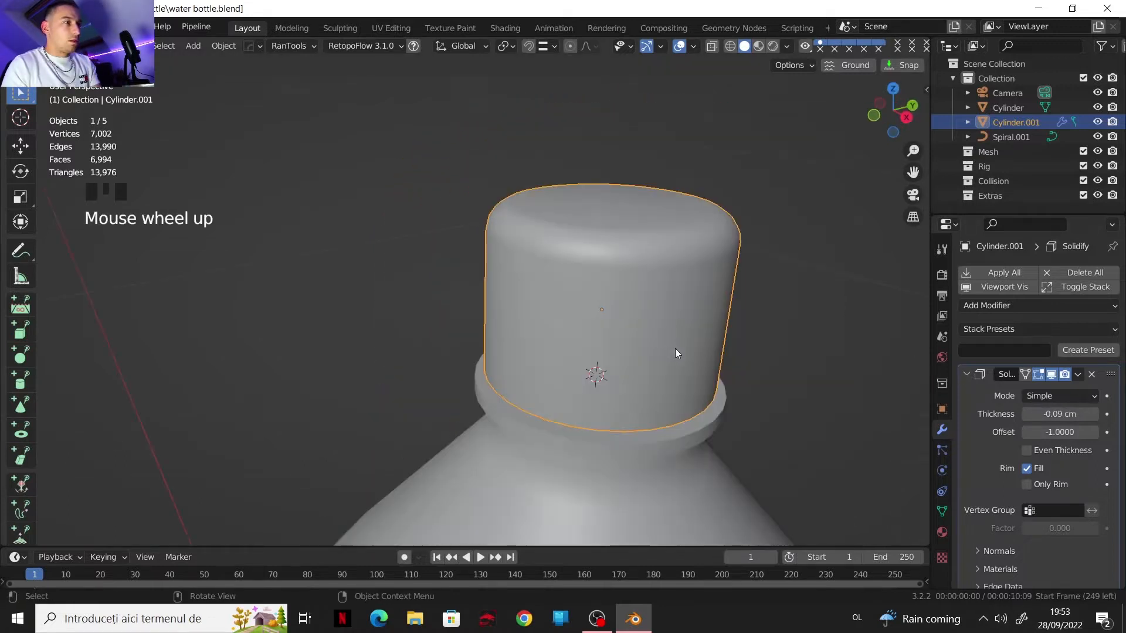
middle_click_drag(676, 352, 613, 296, "shift")
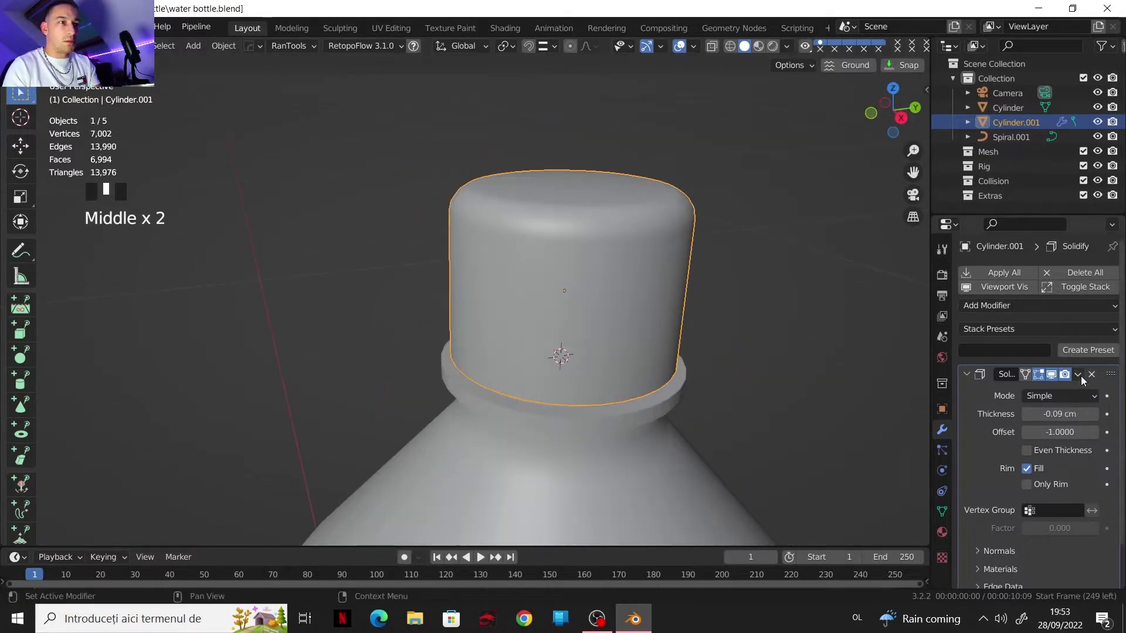
left_click(1091, 374)
- Add one horizontal loop cut around the cap near its lower edge, with a slide factor of 0.887
key("Tab")
middle_click_drag(551, 375, 542, 364, "shift")
key("ctrl+r")
left_click(534, 286)
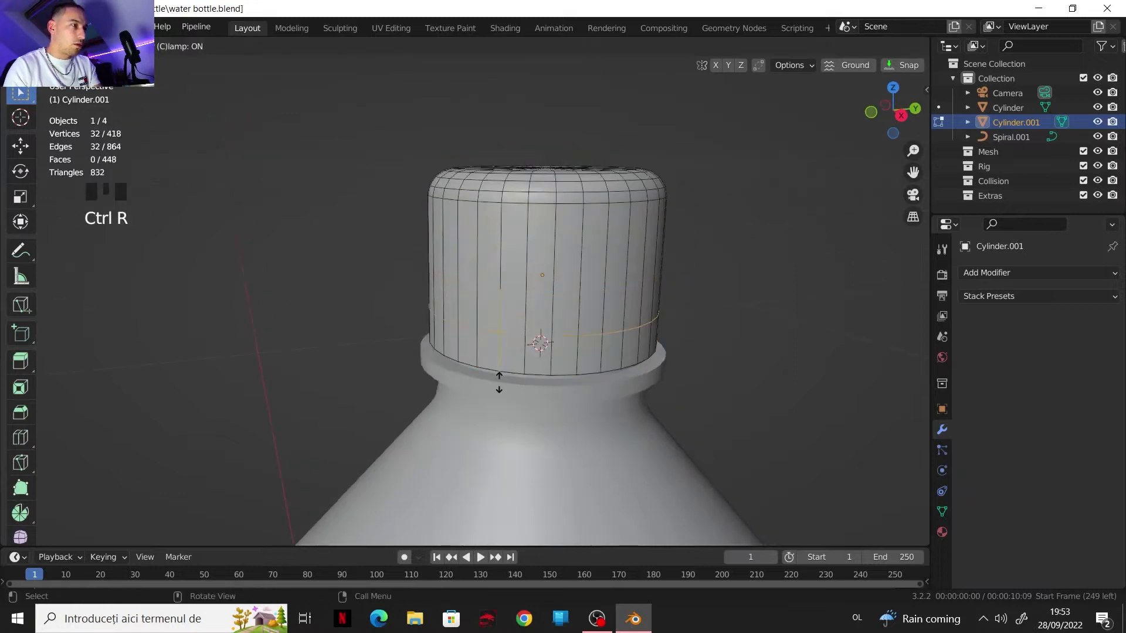
left_click(499, 413)
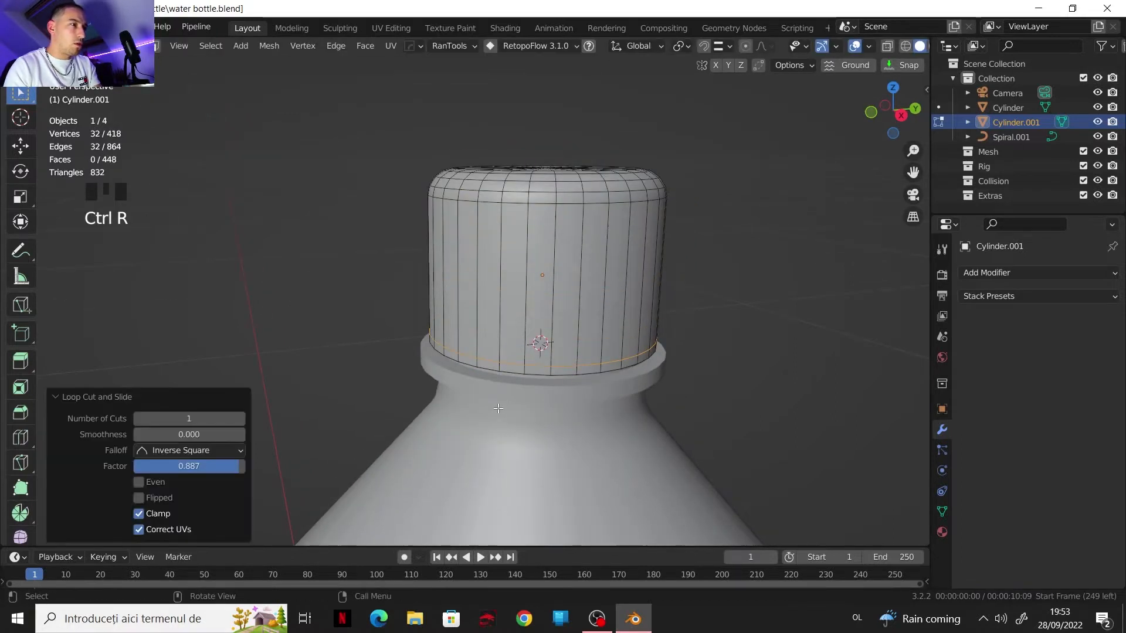
- Add another horizontal loop cut between the cap's existing lower loop and its bottom edge
scroll(499, 413, "up", 3)
middle_click_drag(499, 413, 471, 387, "shift")
scroll(472, 387, "up", 2)
key("ctrl+r")
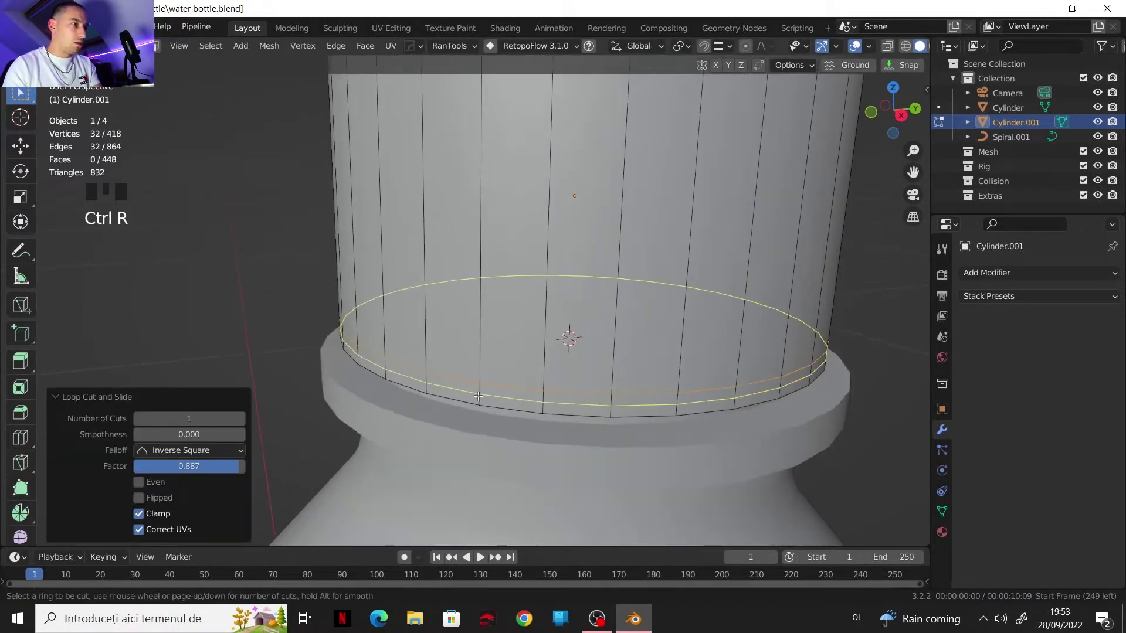
left_click(478, 397)
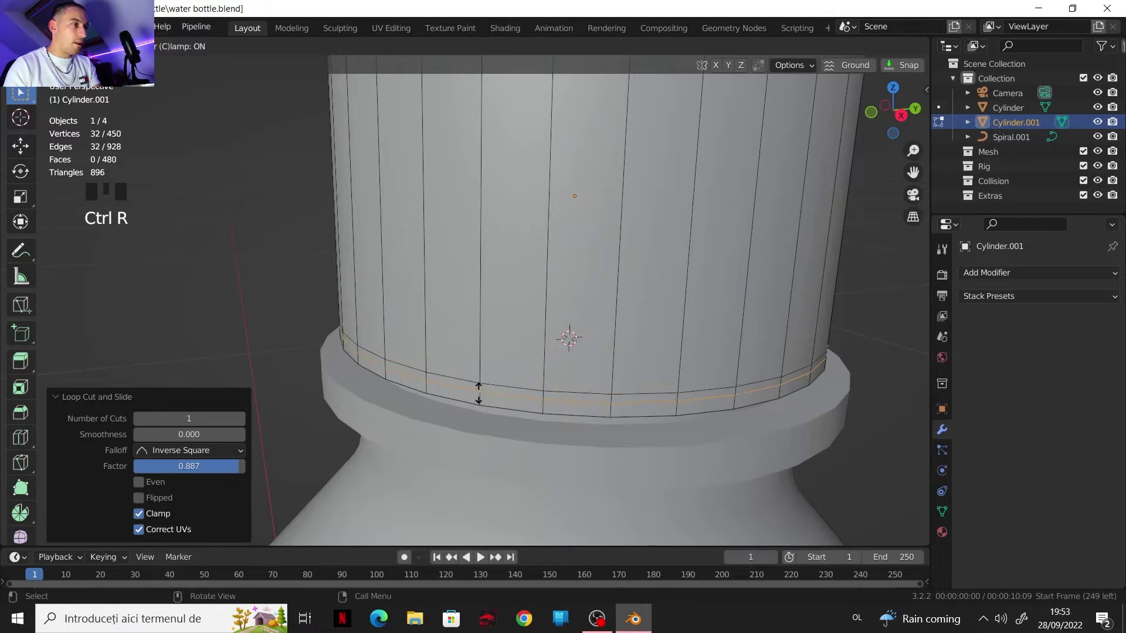
left_click(478, 393)
- Select the narrow face ring at the cap's bottom edge and scale it in the XY plane only
key("3")
left_click(486, 402, "alt")
key("s")
key("shift+z")
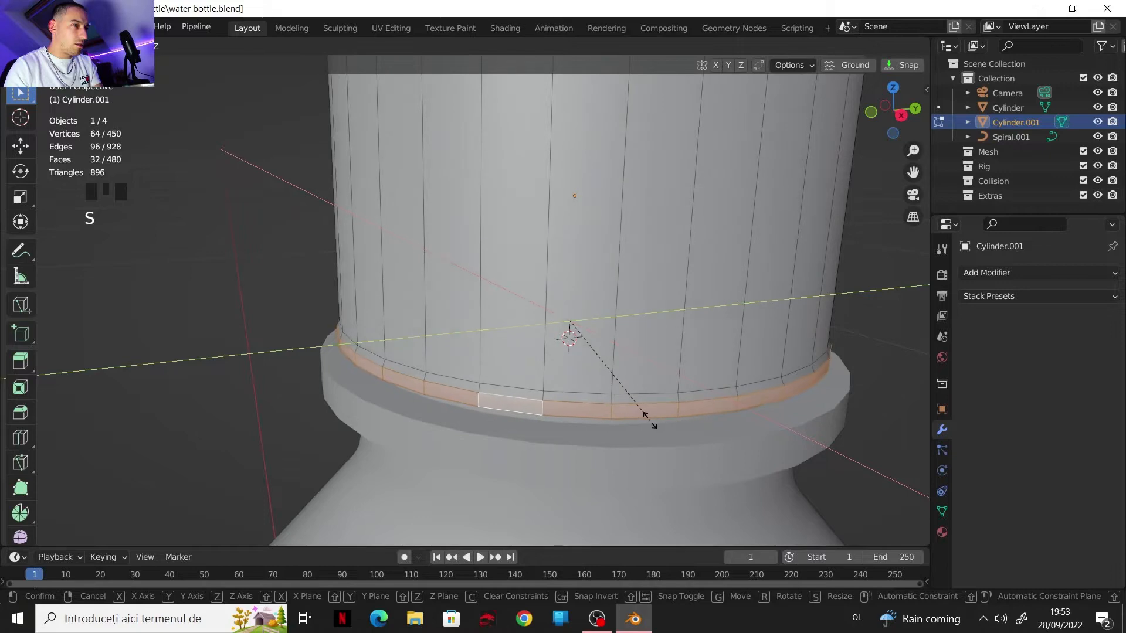
left_click(648, 426)
key("Tab")
scroll(586, 349, "down", 3)
middle_click_drag(586, 349, 614, 300, "shift")
scroll(614, 300, "up", 1)
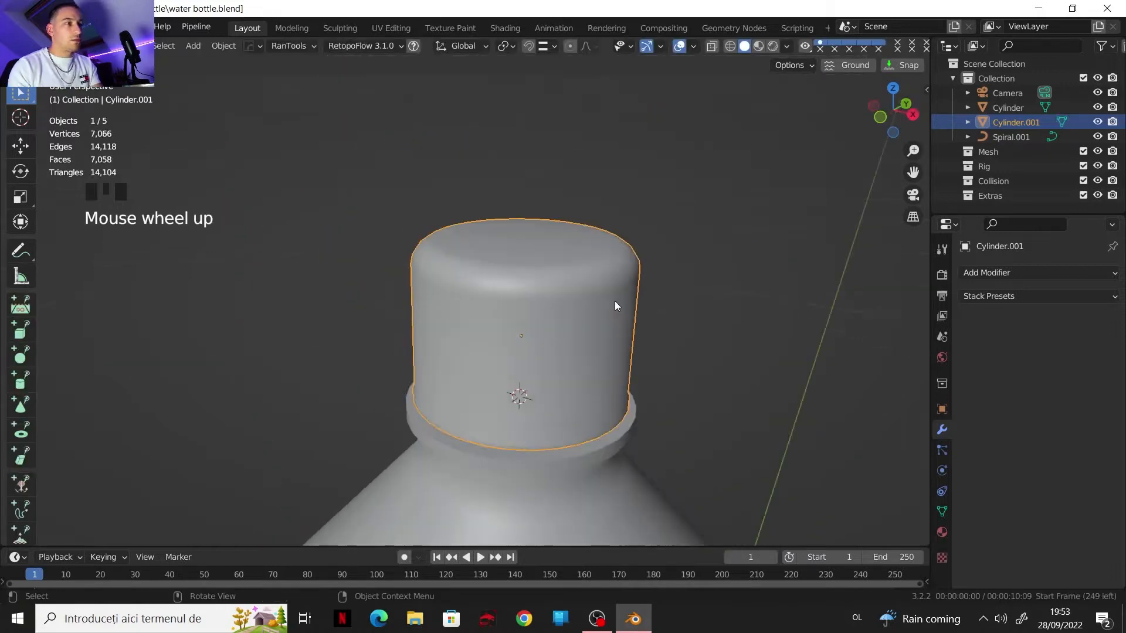
scroll(619, 306, "up", 1)
- Add one loop cut just below the cap's beveled top rim with slide factor -0.946 and scale the loop to 0.991
key("Tab")
key("ctrl+r")
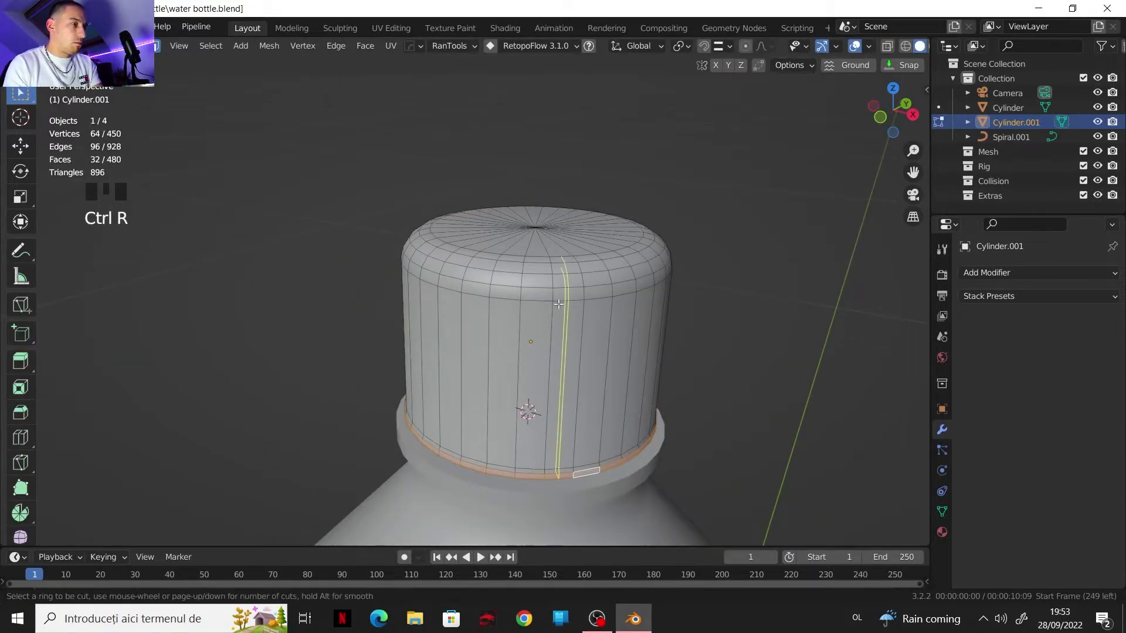
left_click(551, 309)
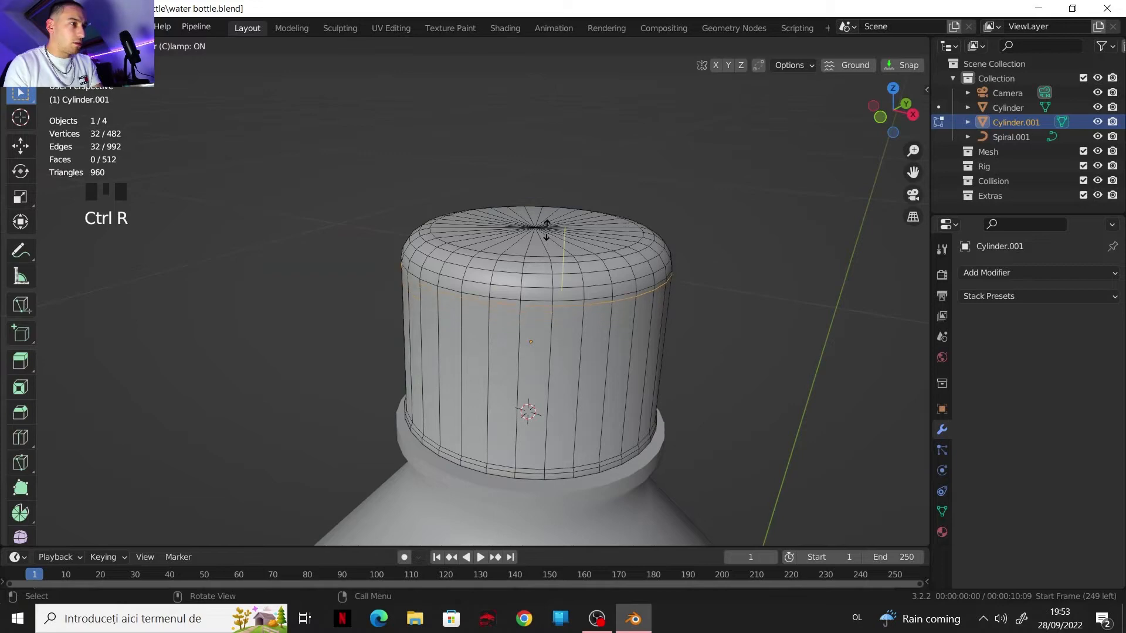
left_click(547, 230)
scroll(536, 244, "up", 4)
middle_click_drag(546, 231, 645, 401, "shift")
key("s")
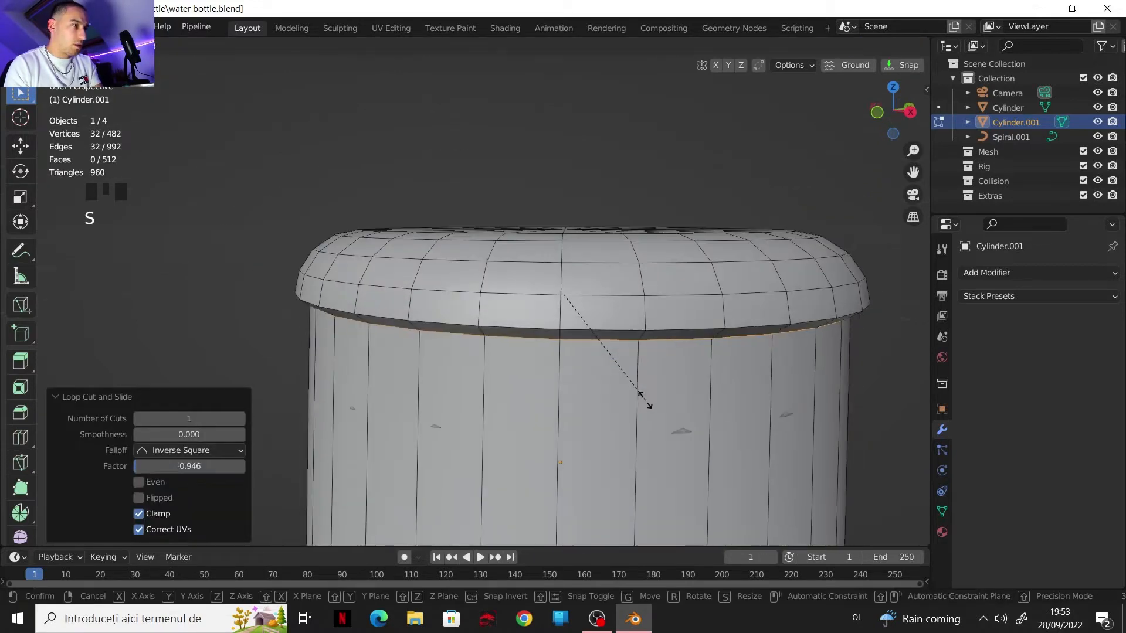
left_click(711, 421)
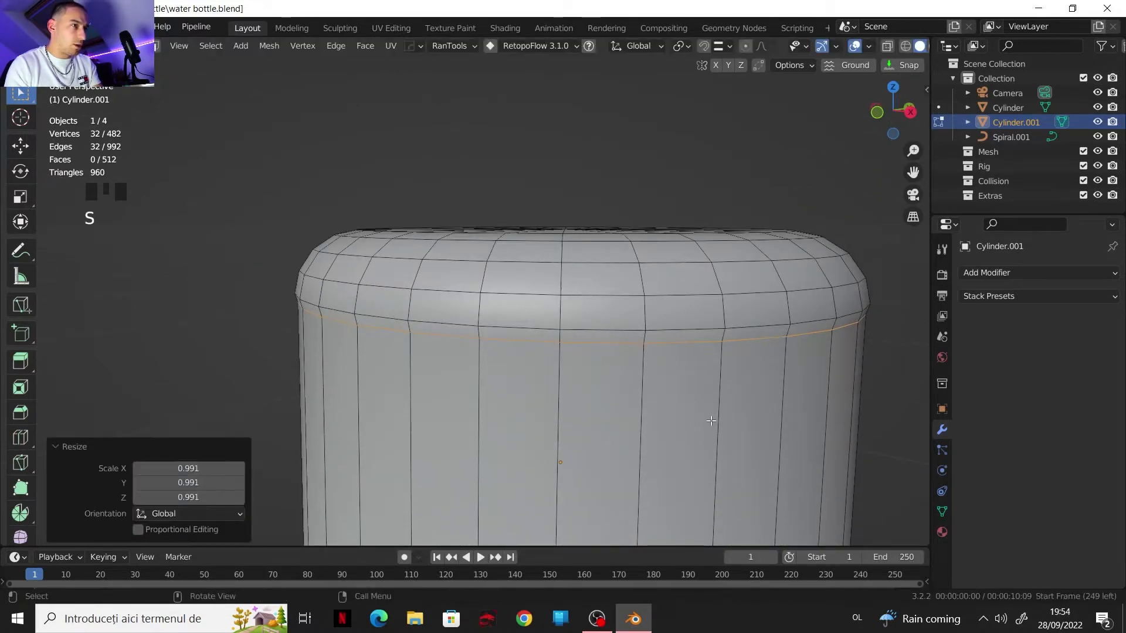
key("Tab")
- Hide the cap so the bottle's neck opening is exposed
scroll(711, 421, "down", 4)
middle_click_drag(711, 421, 701, 206, "shift")
scroll(656, 254, "down", 3)
scroll(706, 107, "down", 2)
scroll(644, 188, "up", 1)
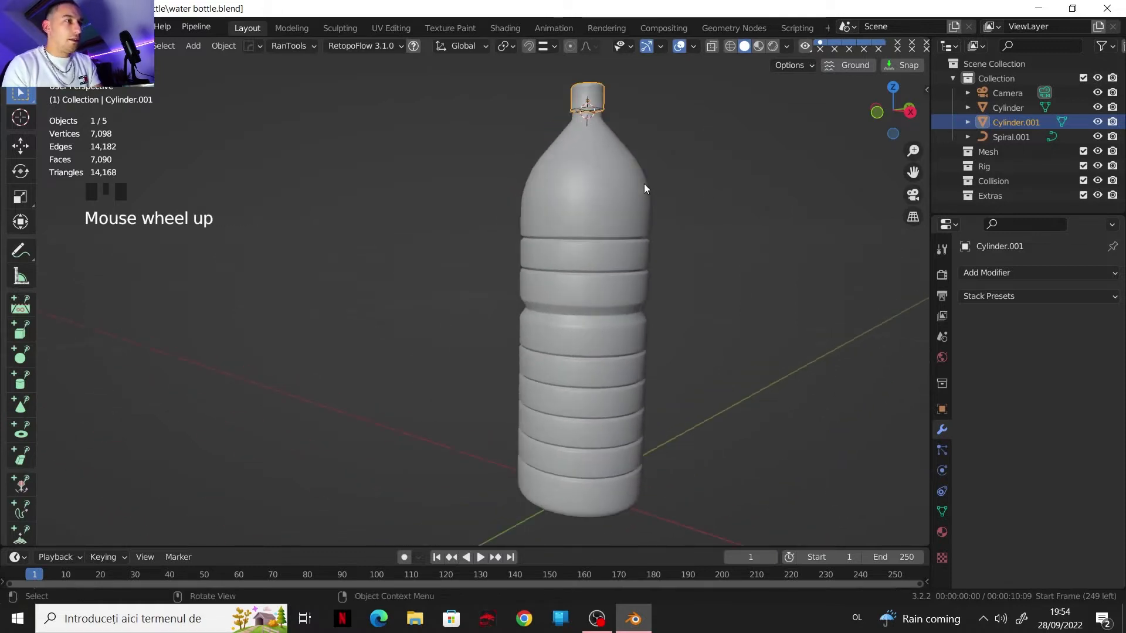
key("h")
middle_click_drag(671, 143, 557, 205)
- In the bottle mesh, circle-select the center faces of the inner base, working through the neck opening
left_click(545, 312)
middle_click_drag(546, 312, 570, 319)
scroll(506, 359, "up", 4)
key("Tab")
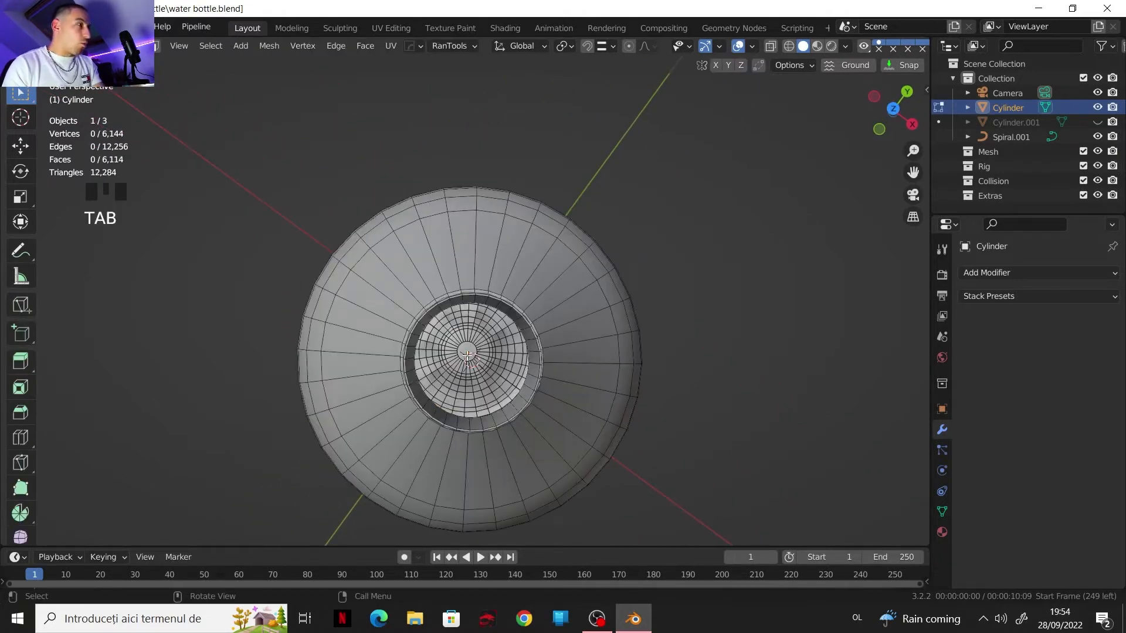
key("3")
left_click(468, 355)
middle_click_drag(467, 355, 487, 321, "shift")
scroll(464, 350, "up", 6)
scroll(486, 322, "down", 3)
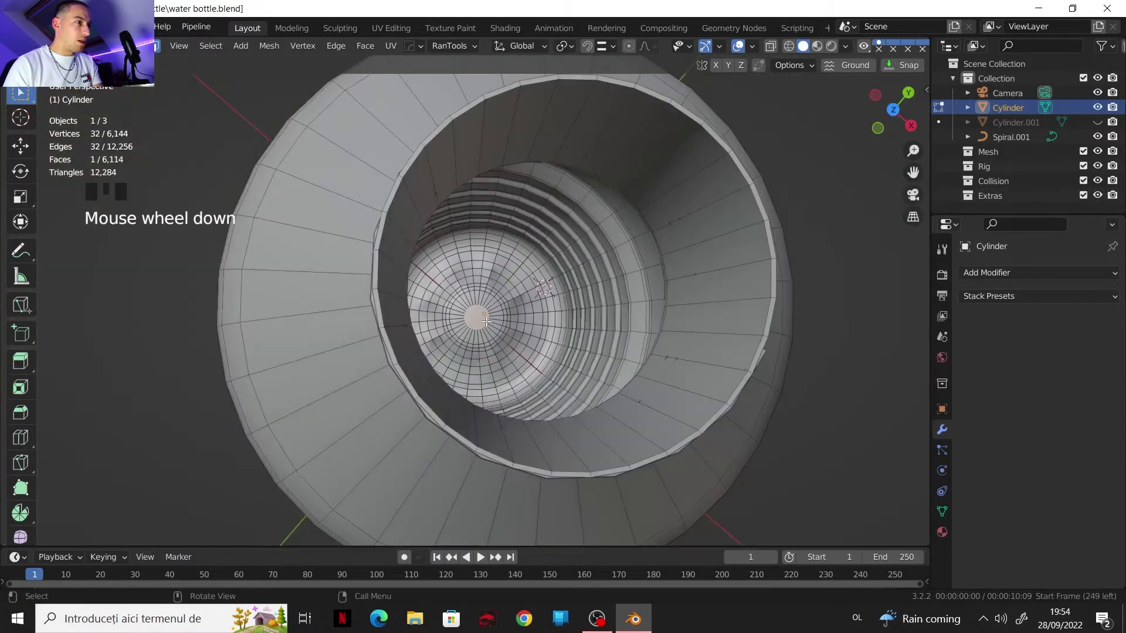
scroll(486, 321, "up", 3)
key("c")
scroll(471, 289, "down", 10)
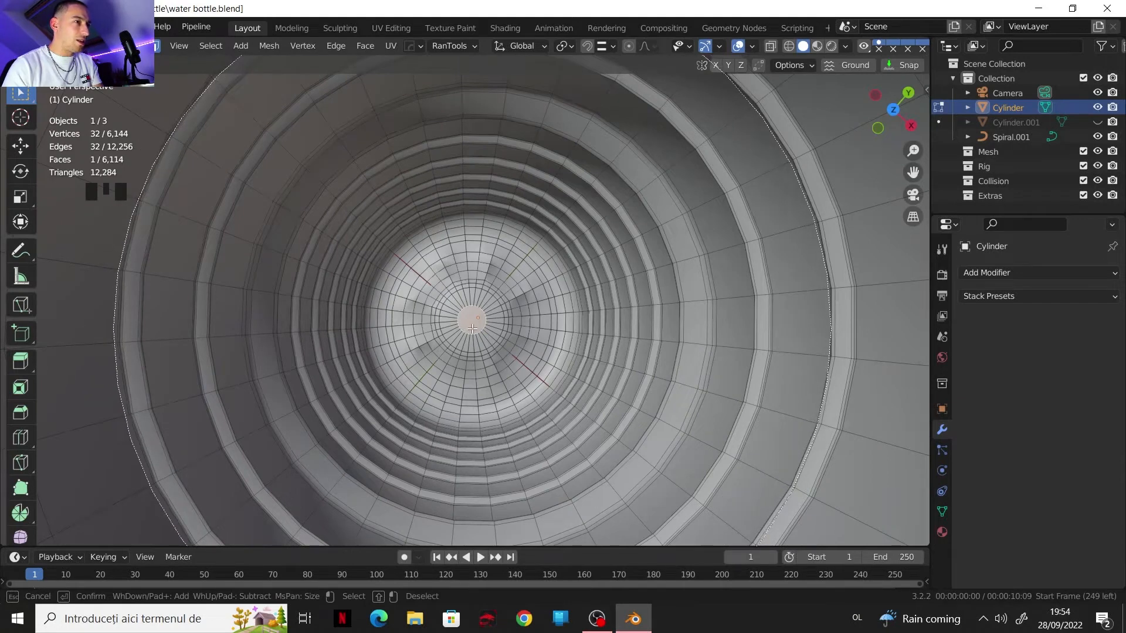
left_click(472, 323)
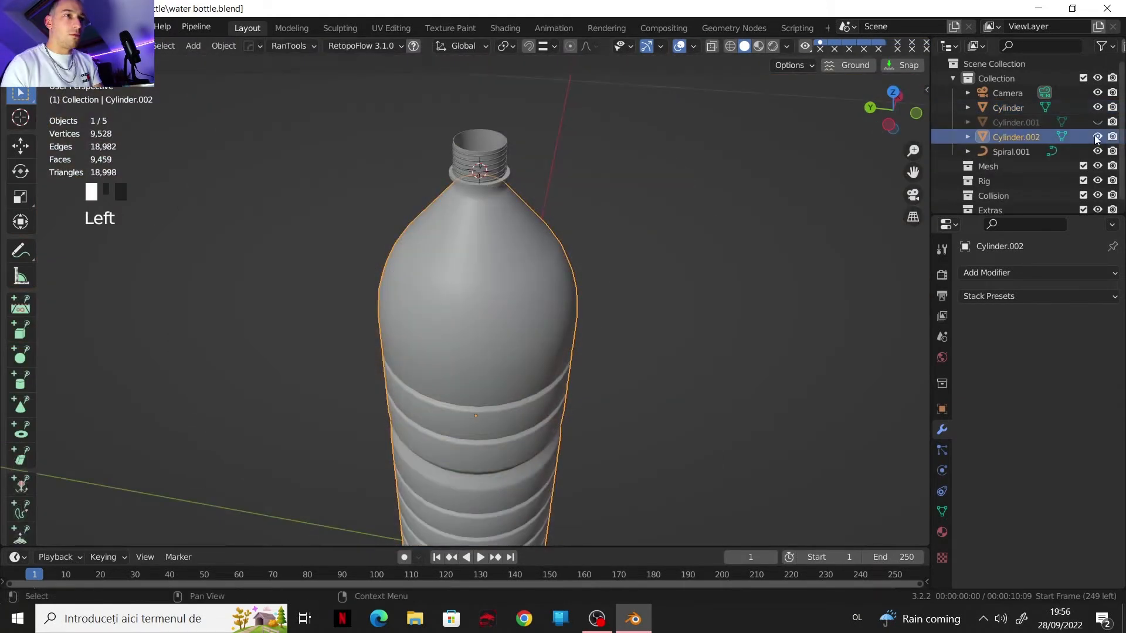
- Hide the bottle and the spiral thread, leaving only the separated inner mesh Cylinder.002 visible
left_click(1097, 108)
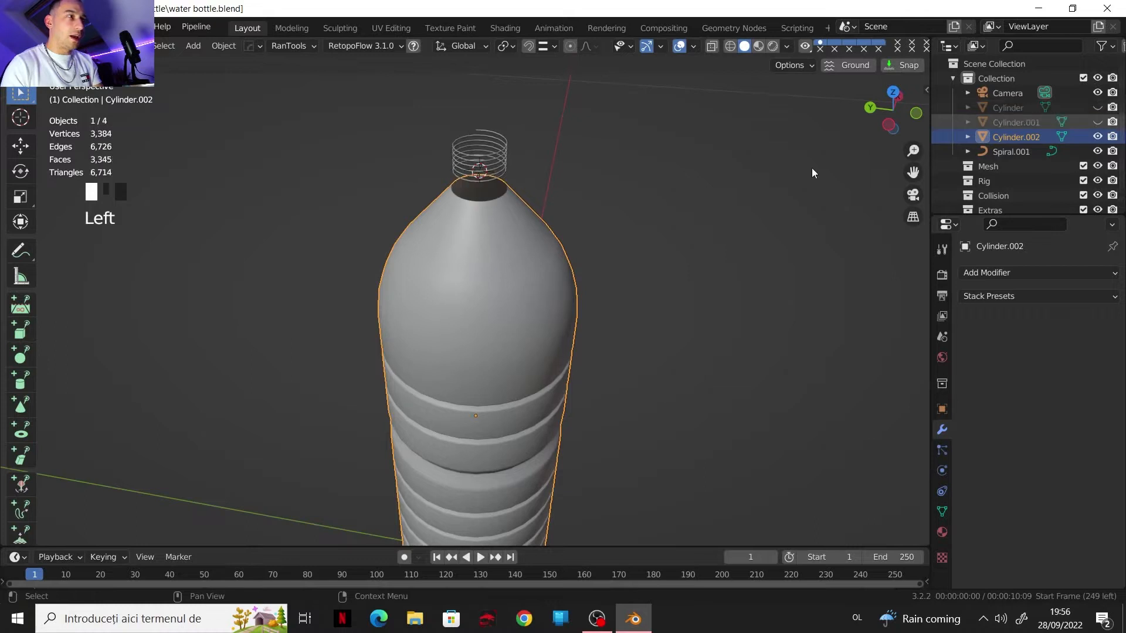
left_click(1097, 151)
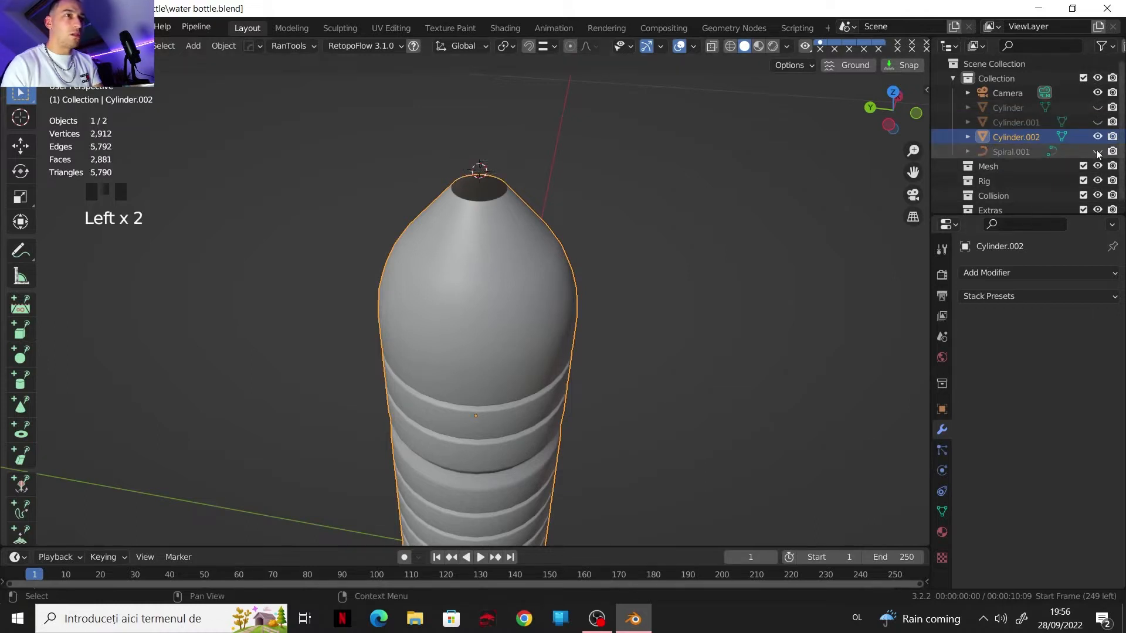
middle_click_drag(501, 238, 525, 191, "shift")
- Enable the Face Orientation overlay and examine the normals of the separated inner mesh
left_click(693, 47)
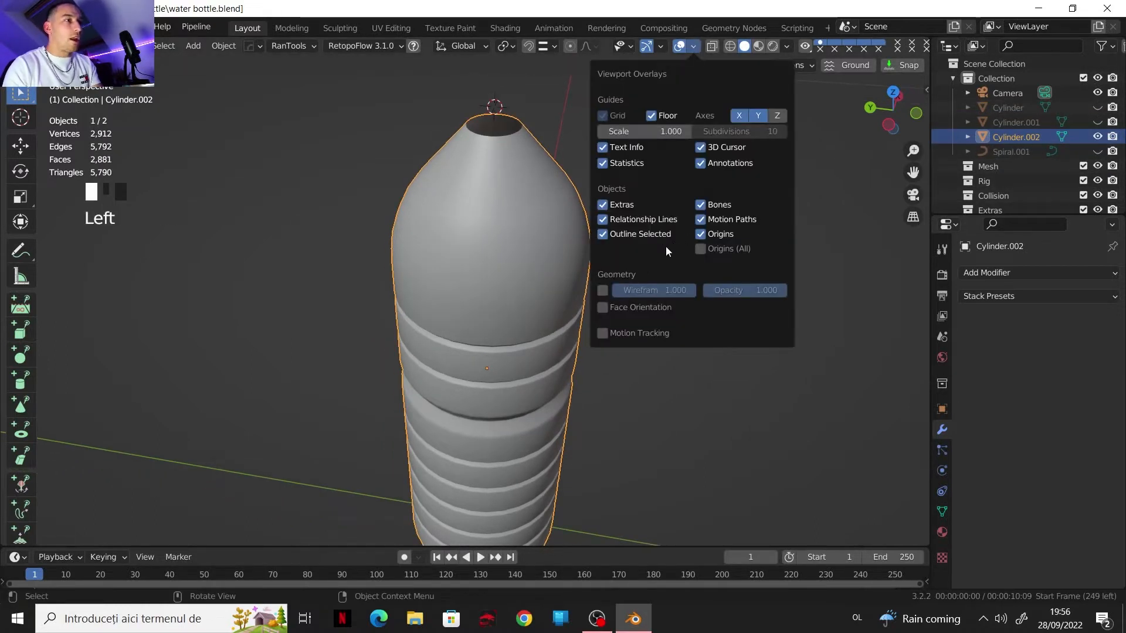
left_click(602, 307)
scroll(428, 252, "down", 3)
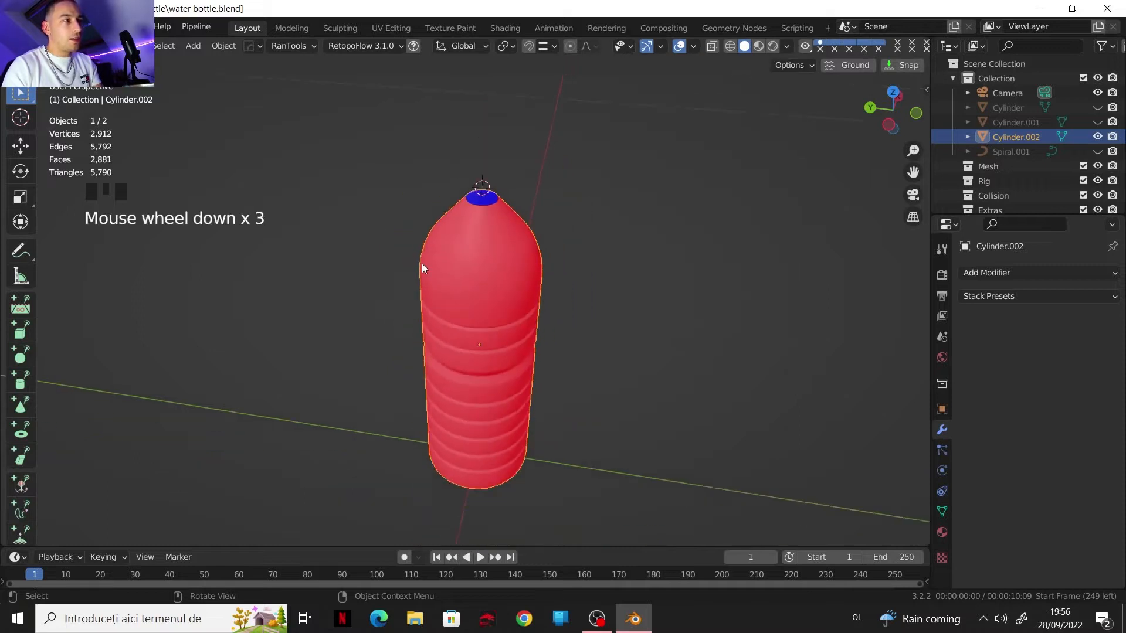
middle_click_drag(421, 262, 475, 188, "shift")
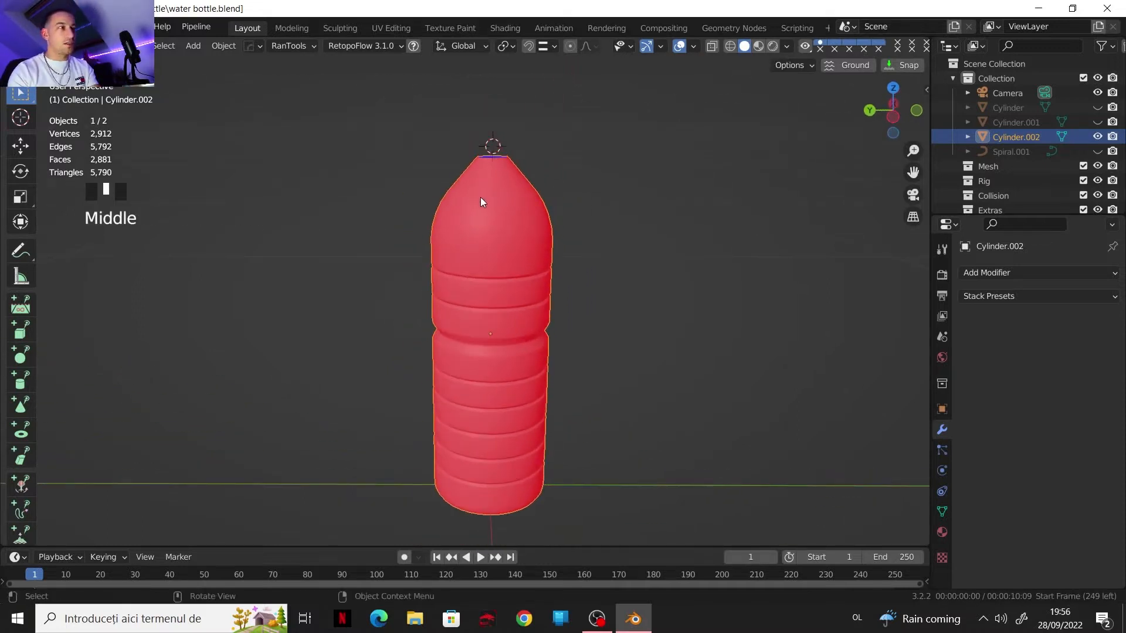
scroll(487, 202, "up", 1)
scroll(571, 201, "down", 1)
mouse_move(548, 220)
middle_mouse_down("shift")
mouse_move(571, 201)
mouse_move(546, 214)
middle_mouse_up("shift")
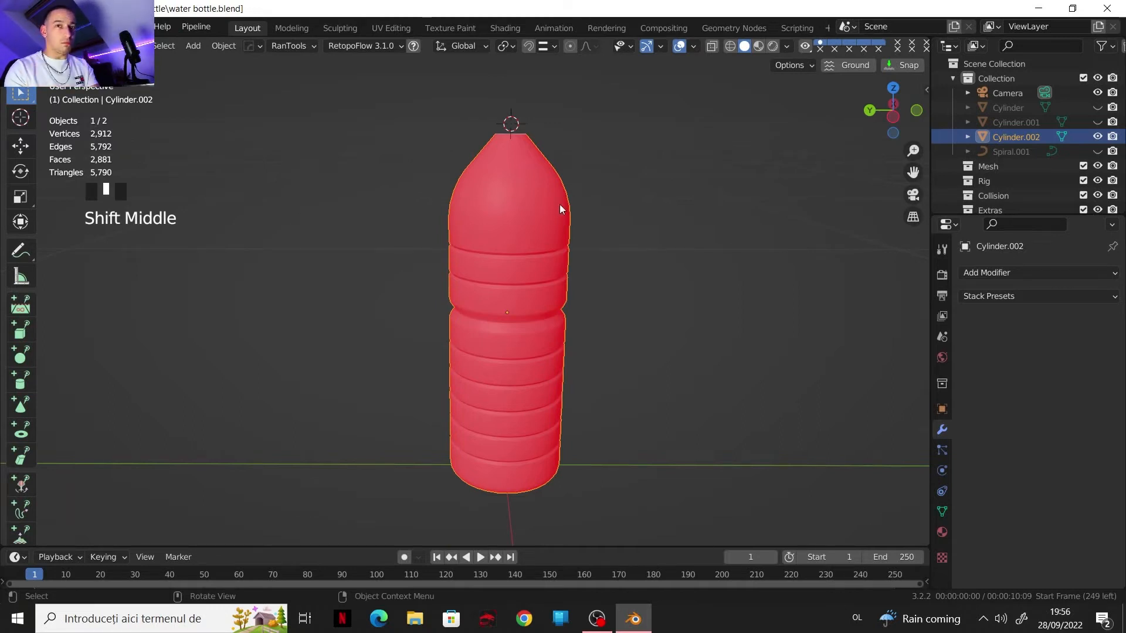
scroll(542, 221, "up", 2)
middle_click_drag(543, 221, 478, 234, "shift")
scroll(523, 204, "down", 2)
- Flip the normals of all faces of the inner mesh, then clear the selection
key("Tab")
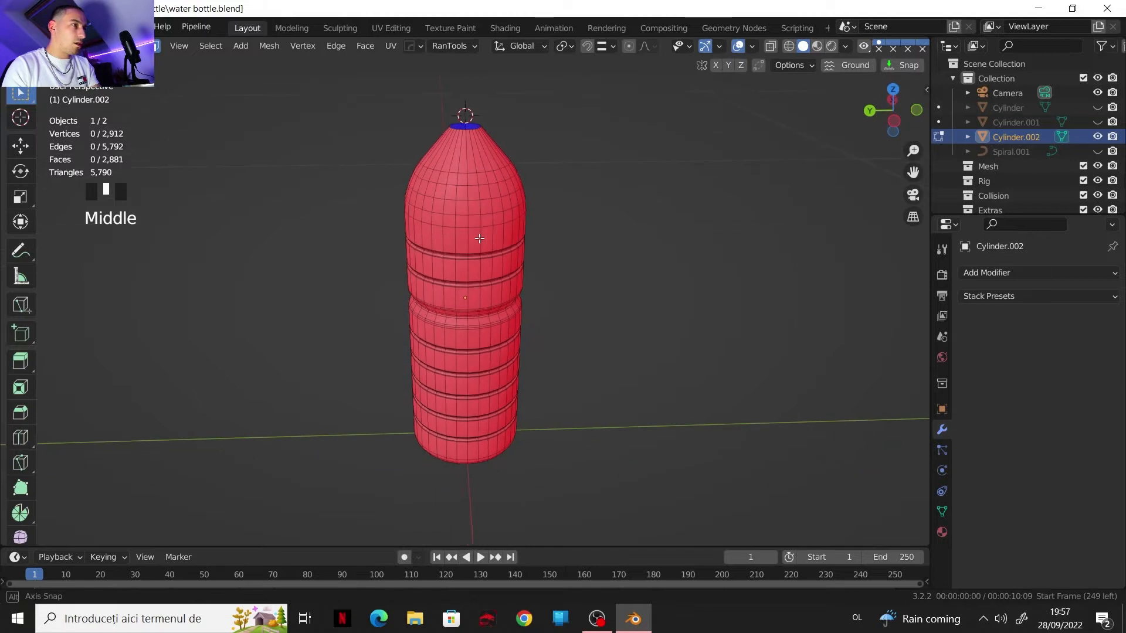
scroll(479, 239, "up", 1)
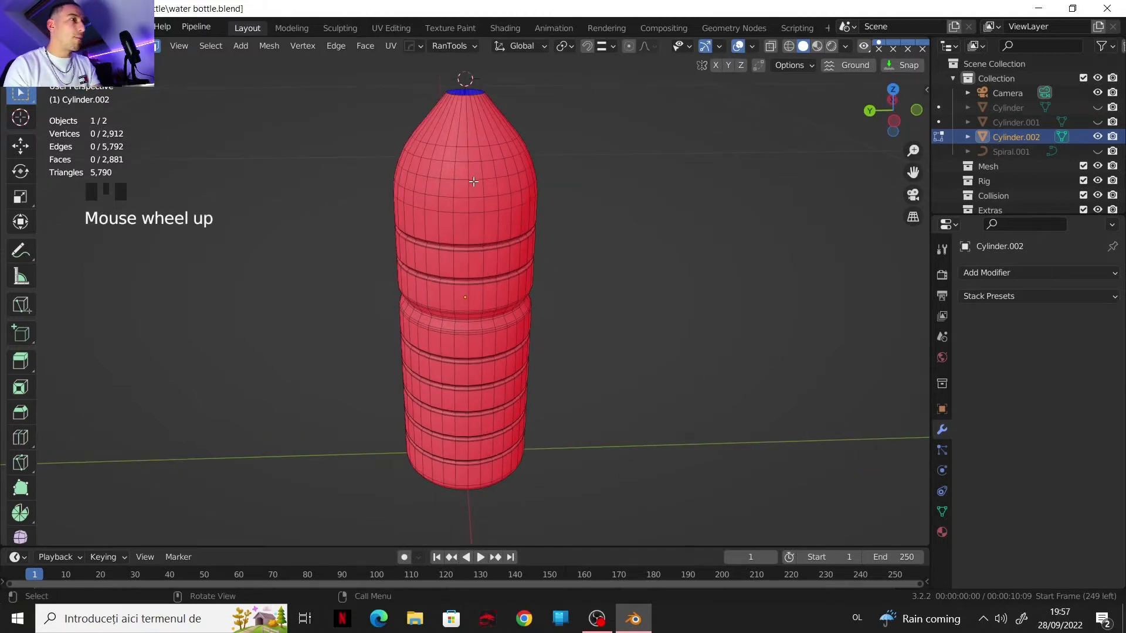
key("a")
left_click(458, 122)
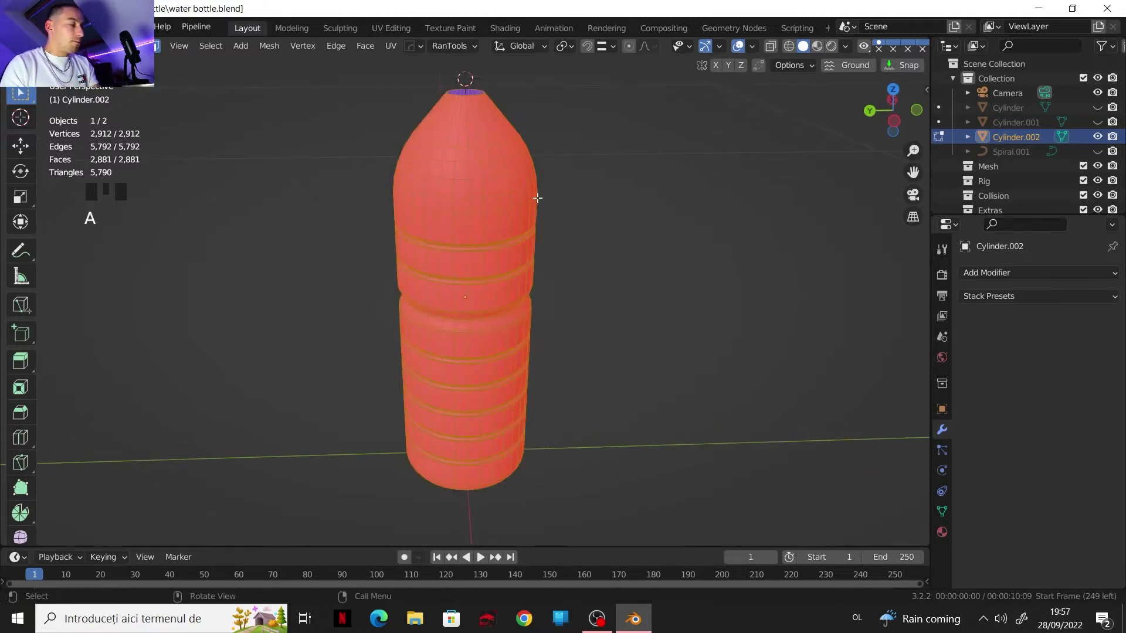
key("alt+n")
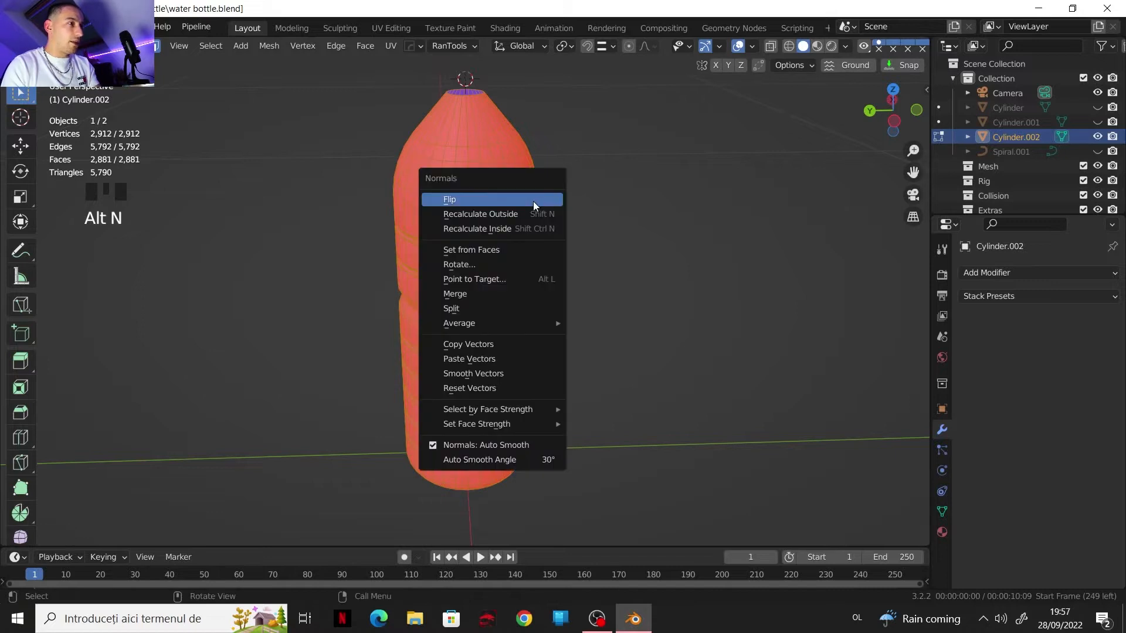
left_click(535, 205)
middle_click_drag(556, 186, 527, 260, "shift")
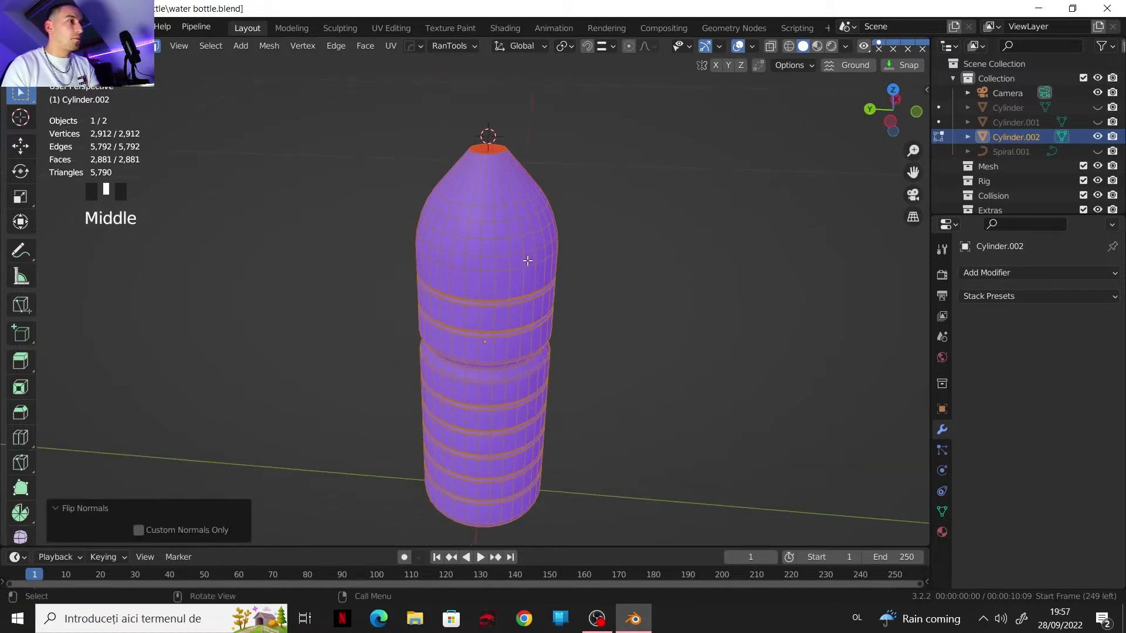
left_click(543, 135)
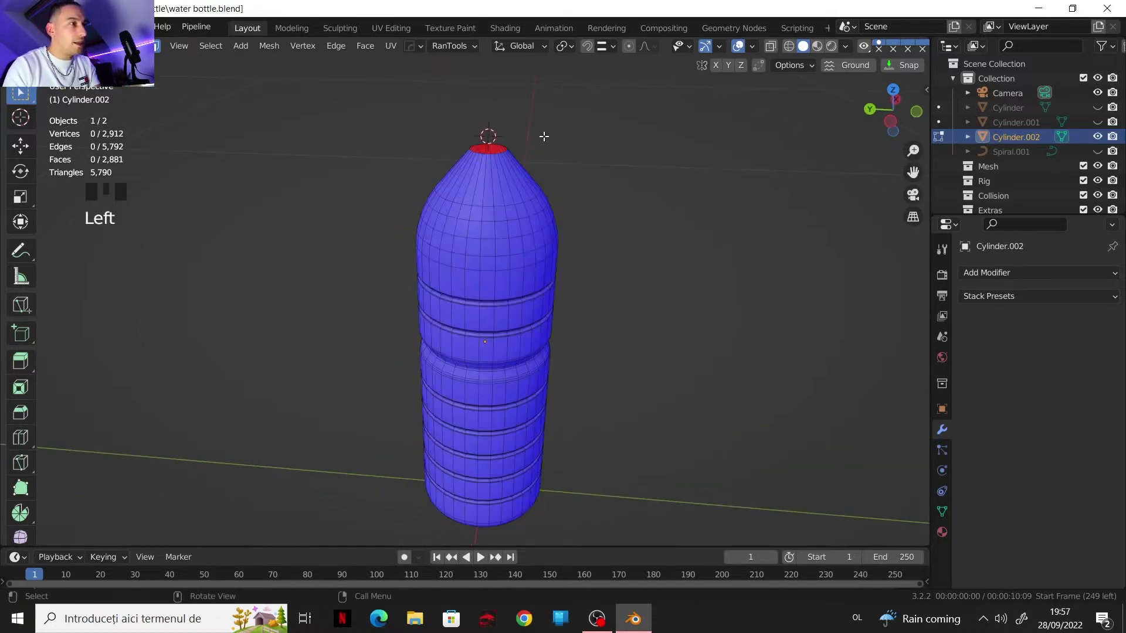
- Examine the inner mesh's open top and turn off the Face Orientation overlay
scroll(526, 150, "up", 2)
middle_click_drag(526, 151, 530, 251, "shift")
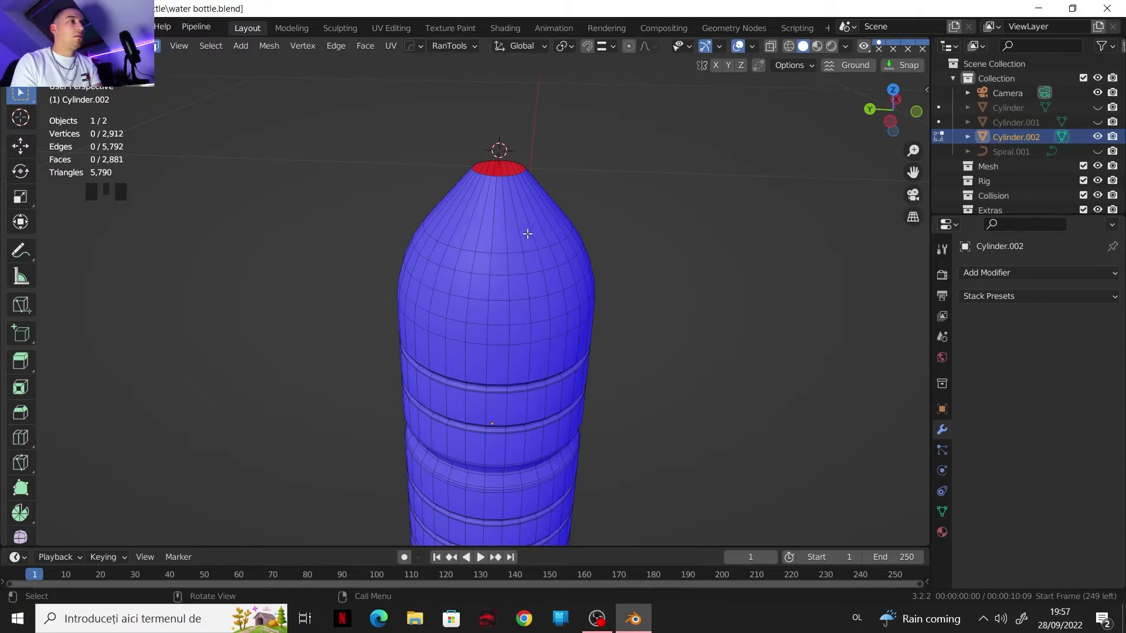
scroll(557, 277, "up", 3)
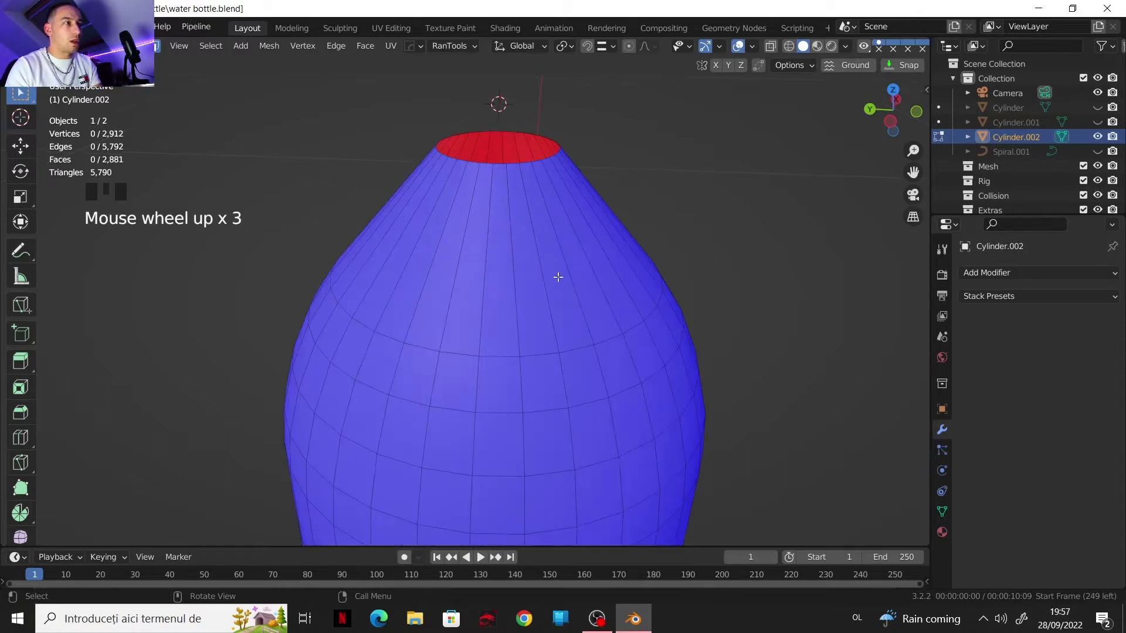
scroll(543, 292, "down", 1)
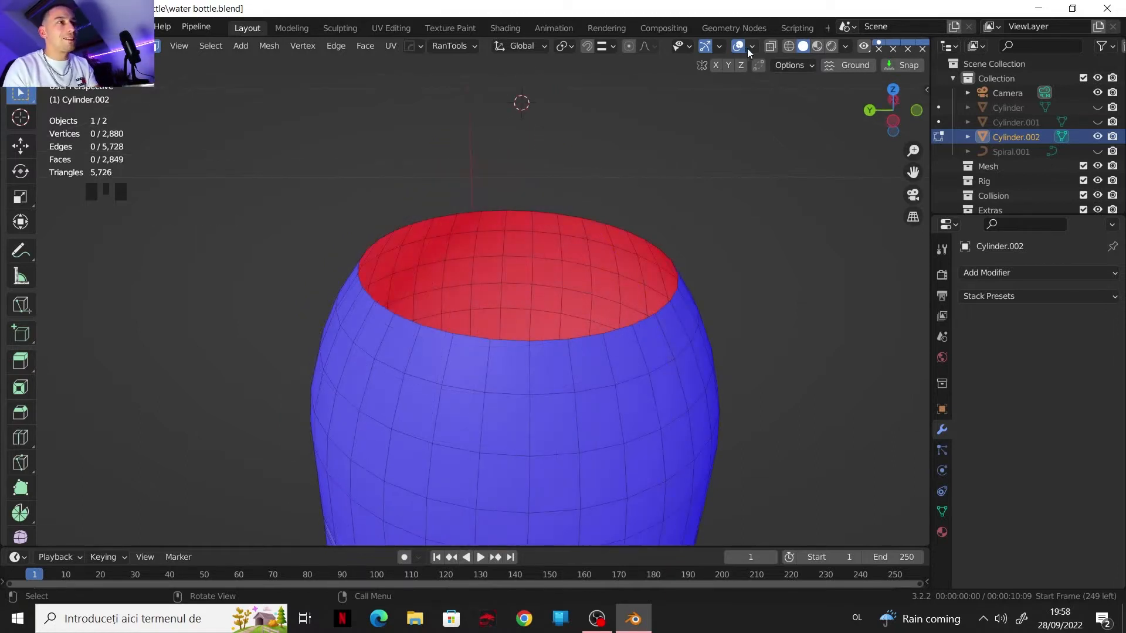
left_click(751, 47)
left_click(662, 324)
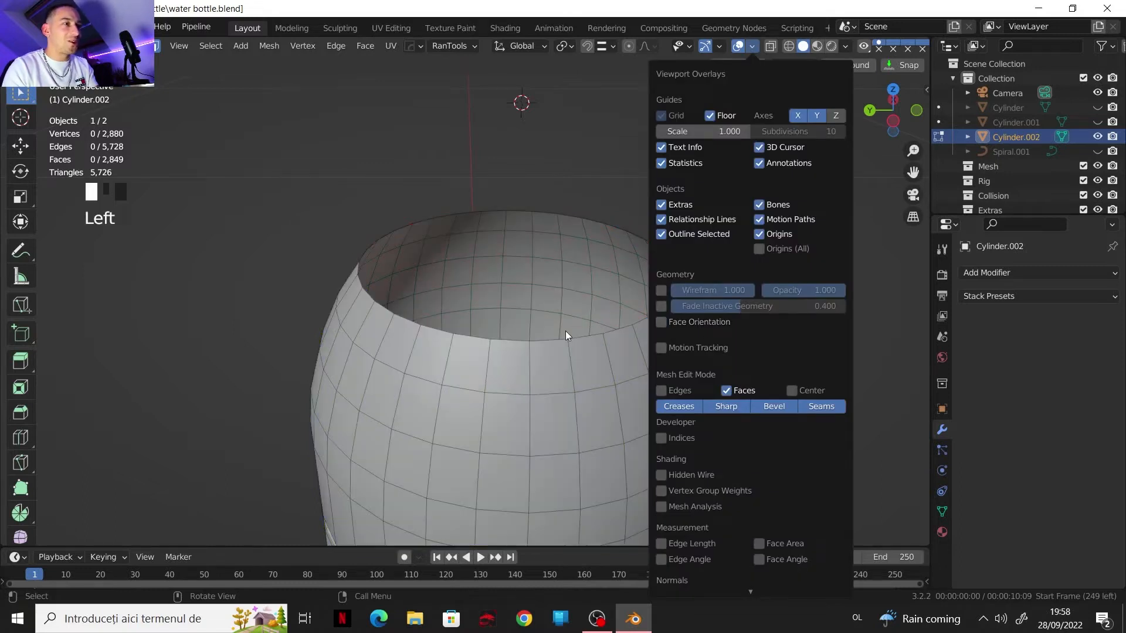
- Extrude the inner mesh's open top edge loop in place, scale it inward to 0.380 and merge it at center to close the top
scroll(465, 269, "up", 2)
key("2")
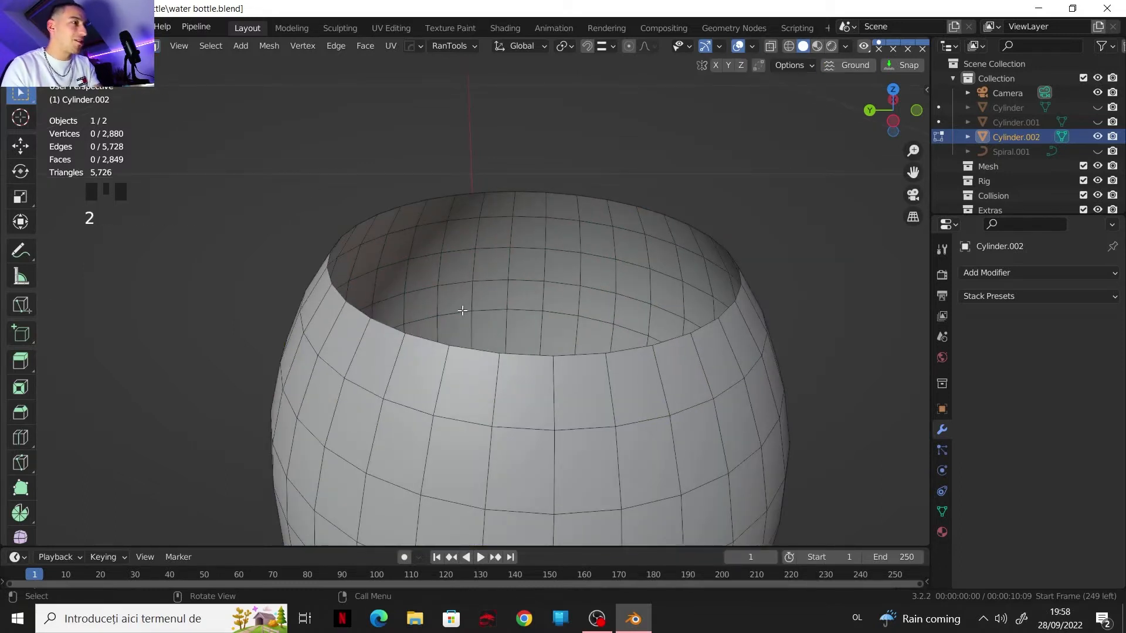
left_click(516, 354, "alt")
key("e")
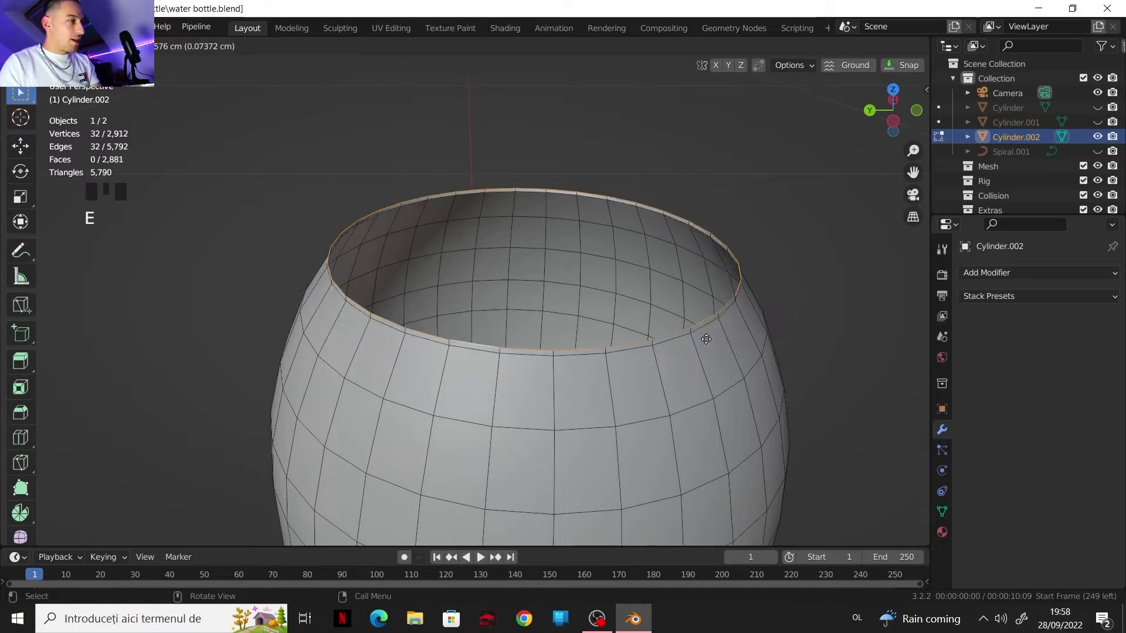
right_click(678, 269)
key("s")
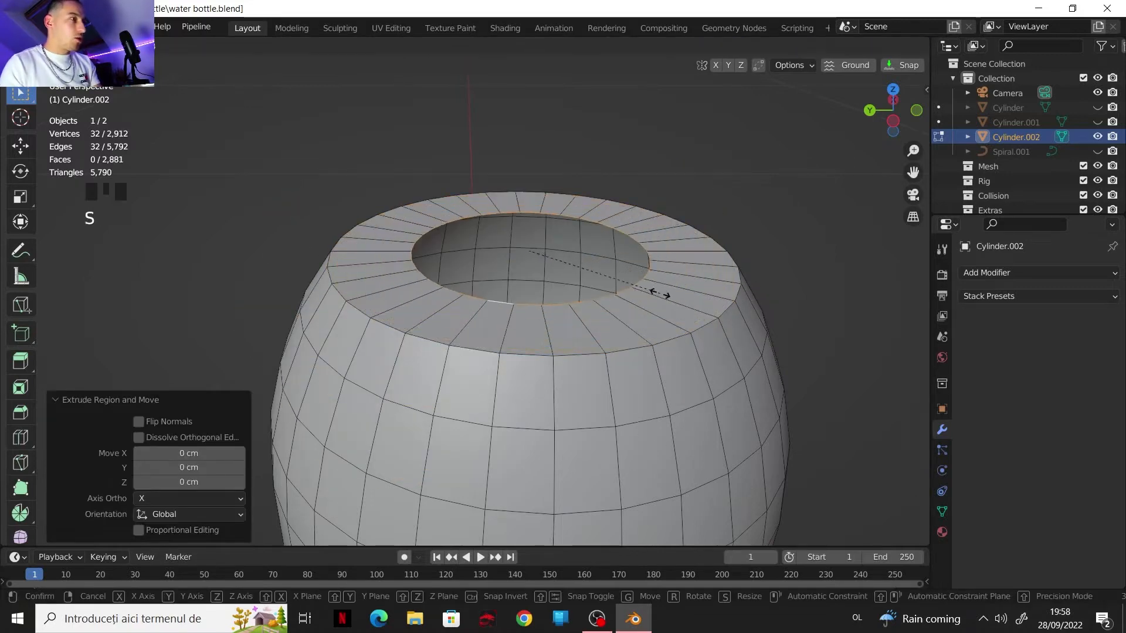
left_click(613, 267)
key("m")
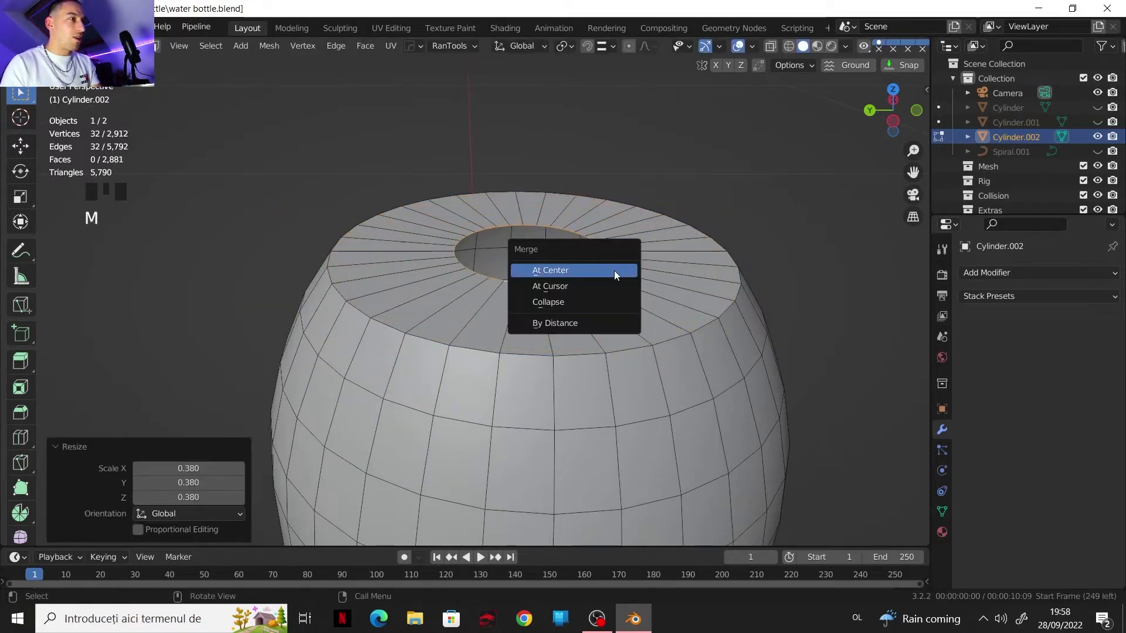
left_click(614, 270)
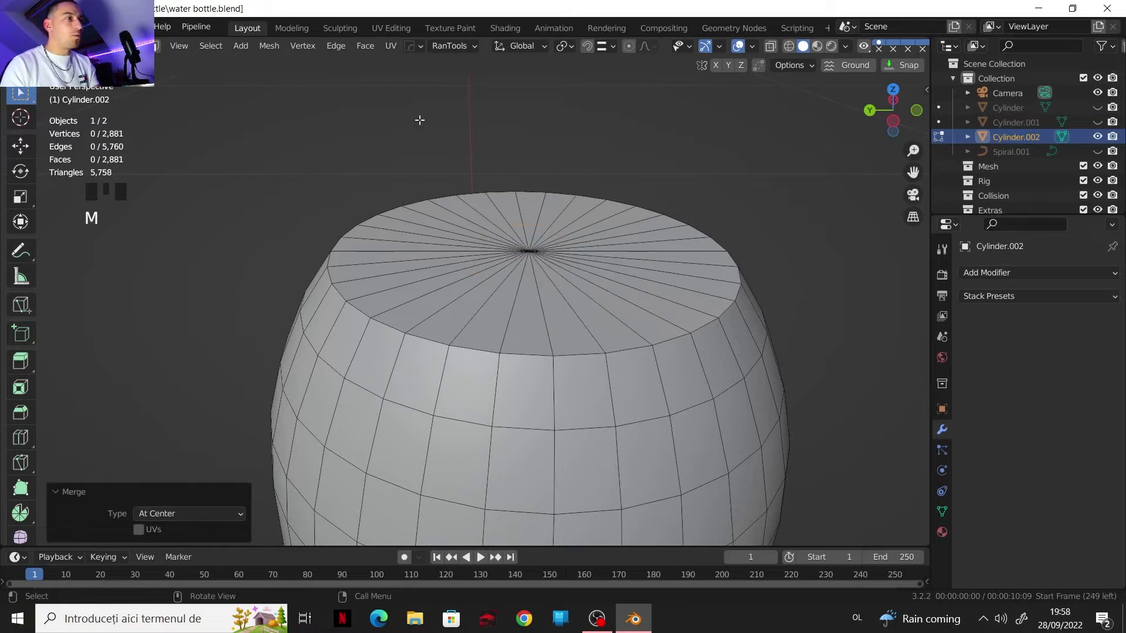
scroll(509, 313, "up", 1)
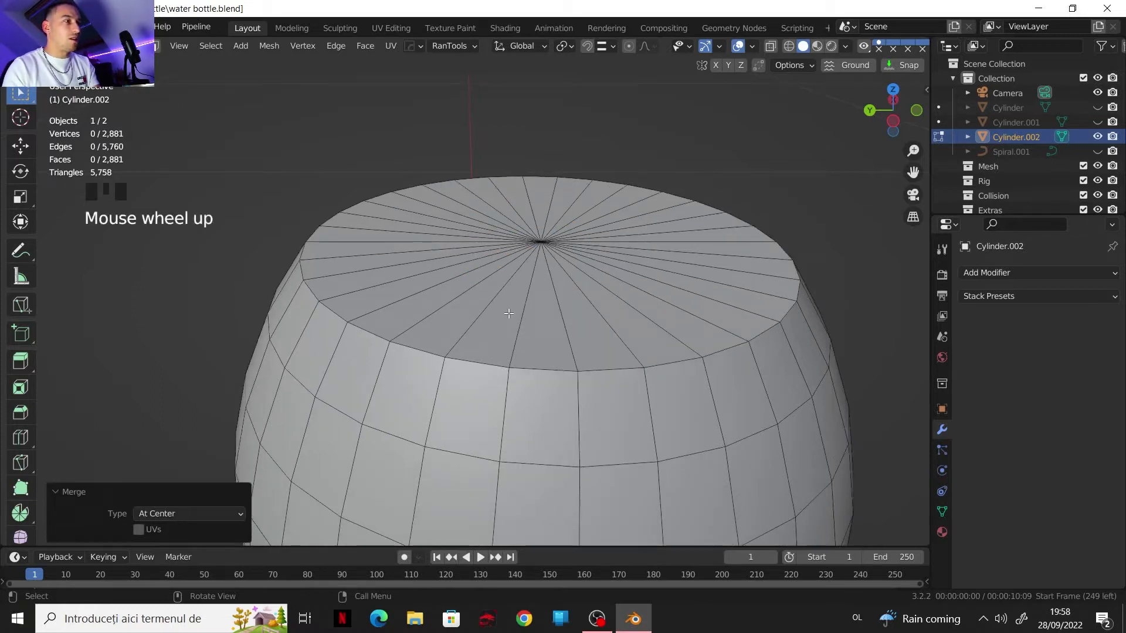
- Bevel the inner mesh's top rim edge loop with 2 segments and a width of about 0.064 cm, and return to Object Mode
left_click(499, 352, "alt")
key("ctrl+b")
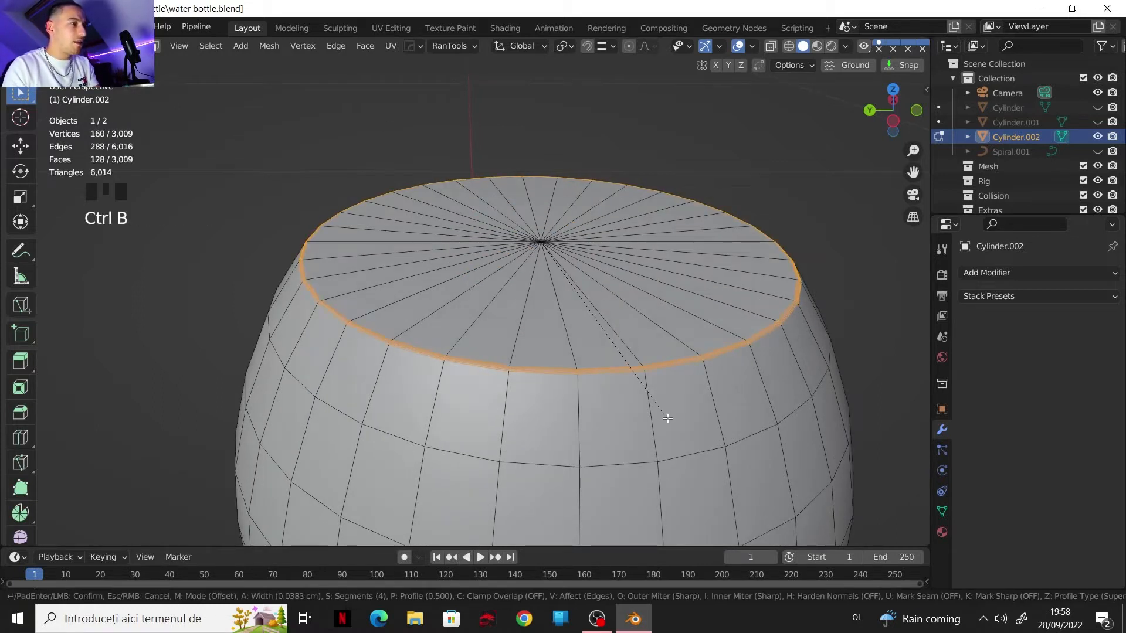
scroll(669, 418, "down", 1)
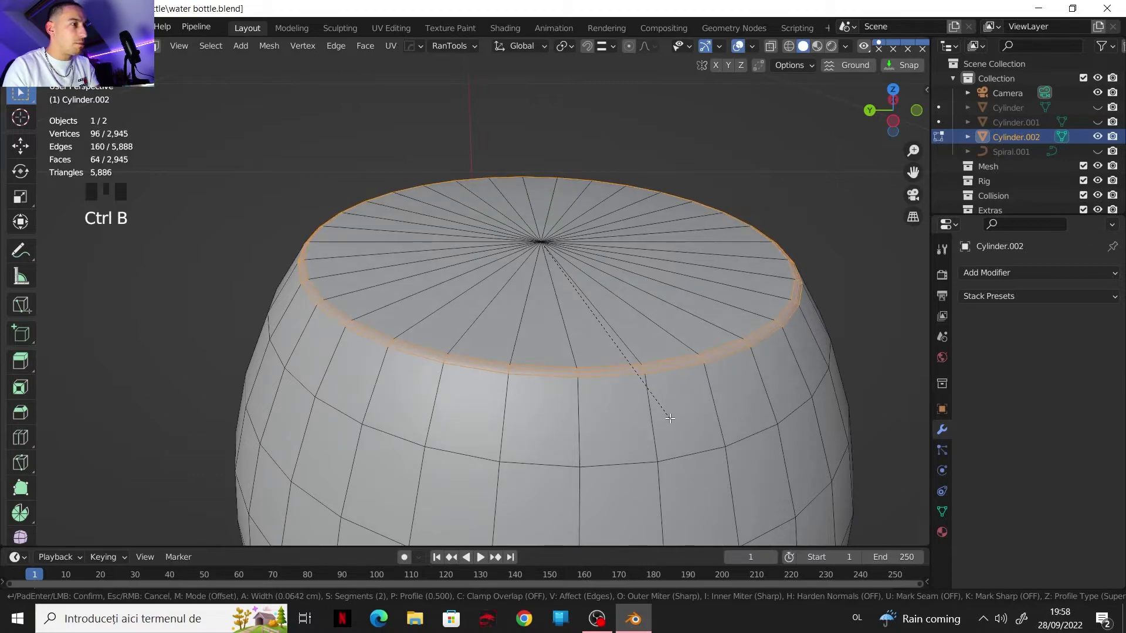
left_click(667, 418)
scroll(498, 333, "down", 3)
key("Tab")
middle_click_drag(499, 333, 498, 237)
scroll(498, 242, "up", 1)
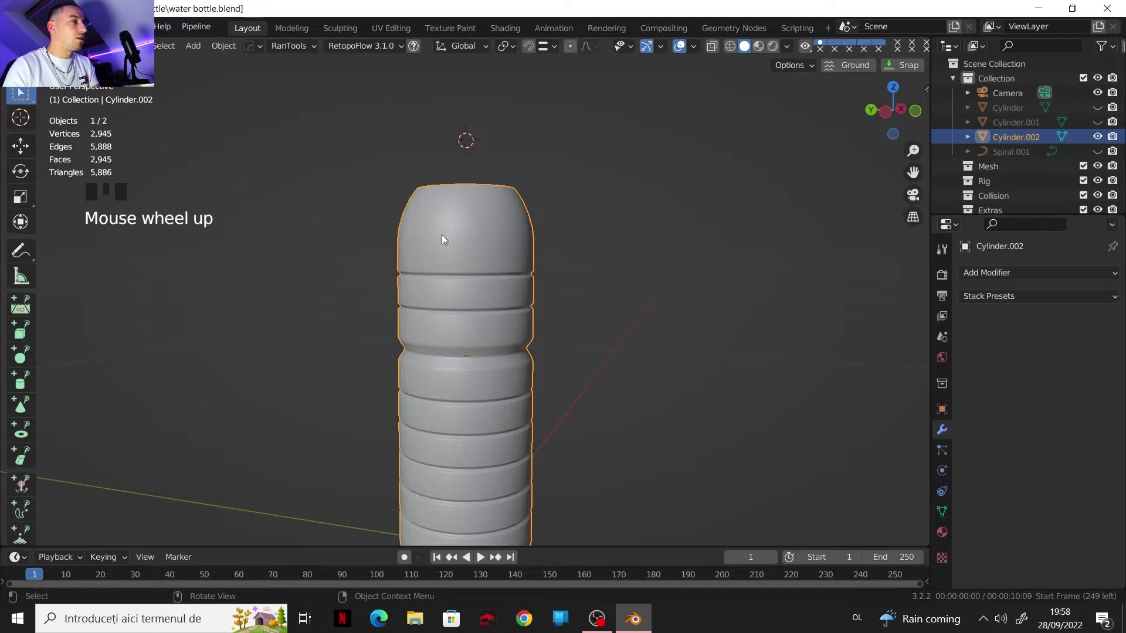
scroll(558, 202, "down", 3)
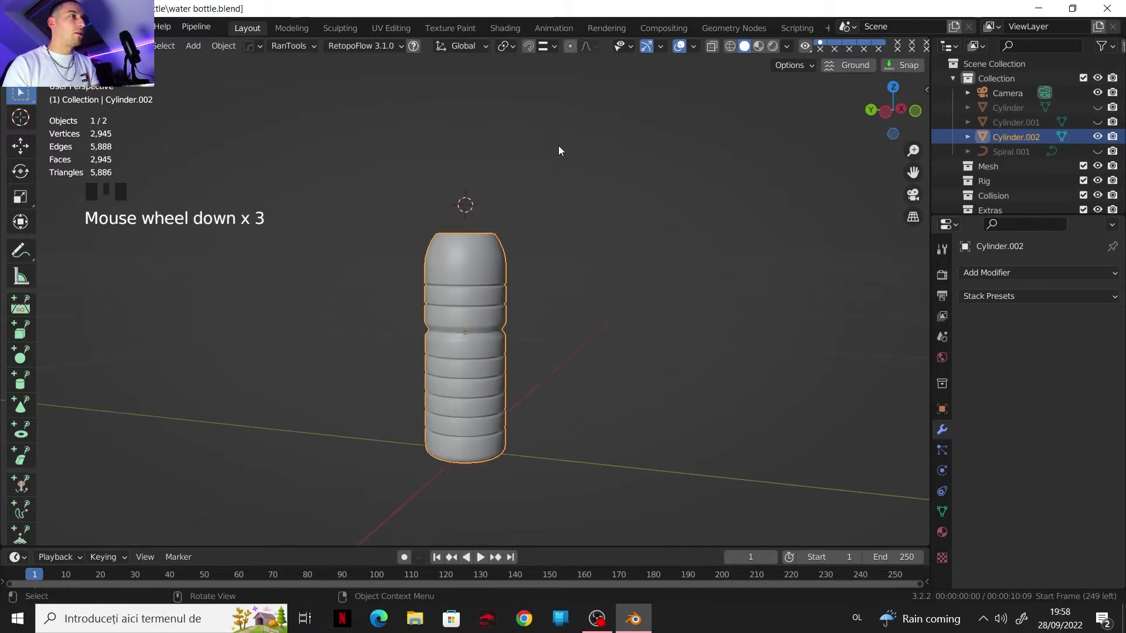
- Unhide the spiral thread, Cylinder.001 and Cylinder objects so they show together with the inner mesh
left_click(1098, 152)
left_click(1098, 122)
left_click(1098, 108)
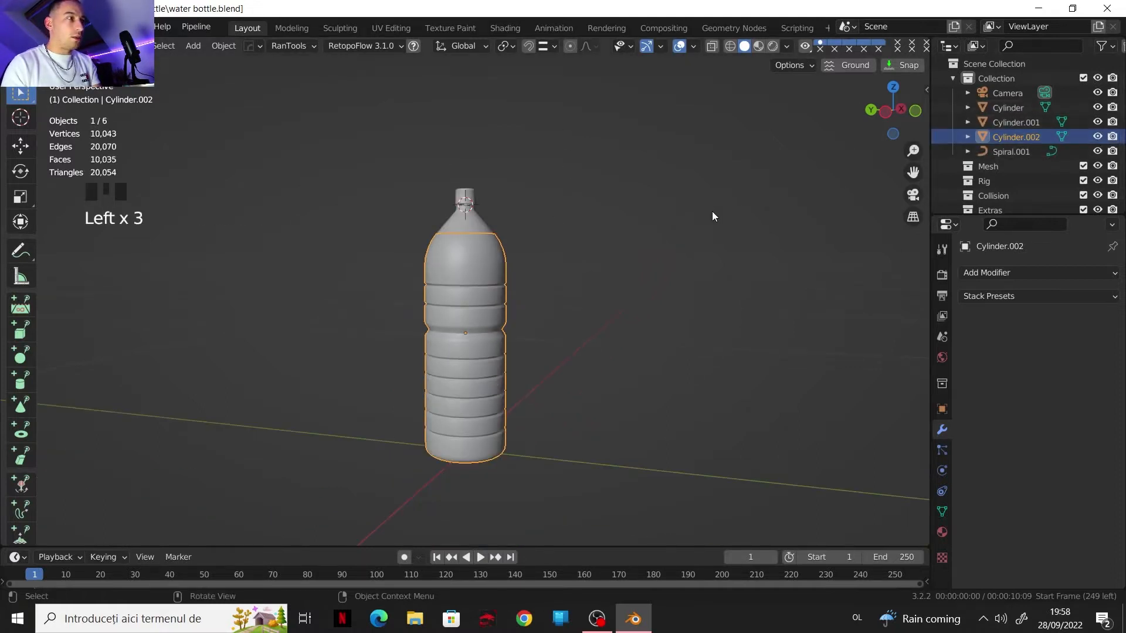
middle_click_drag(712, 211, 943, 273, "shift")
- Set the render engine to Cycles and its device to GPU Compute
left_click(942, 275)
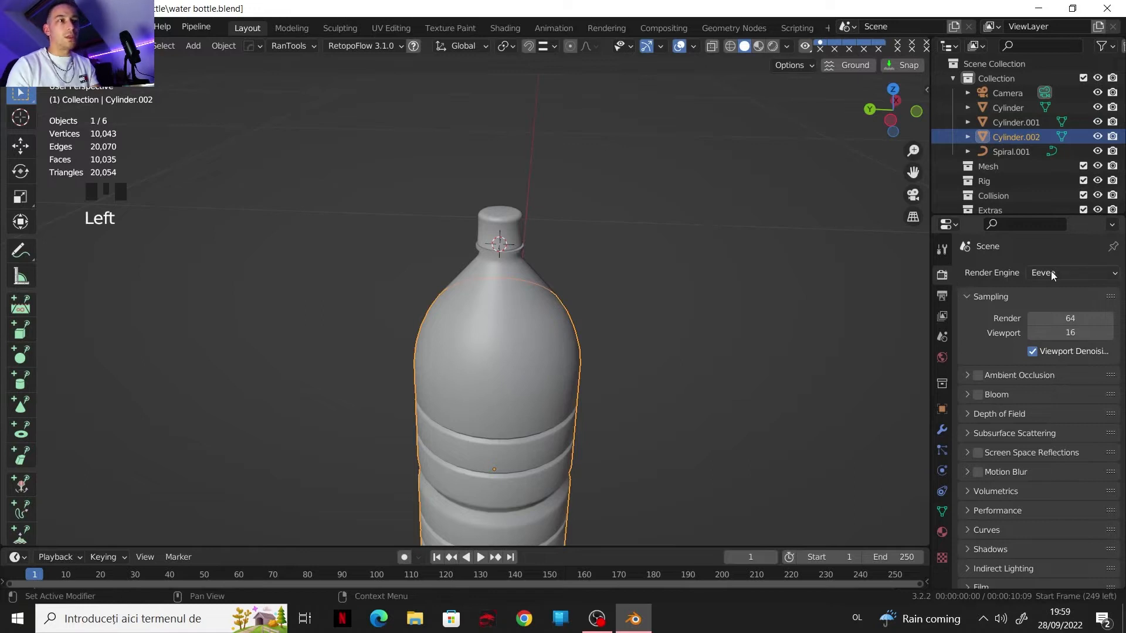
left_click(1049, 272)
left_click(1061, 321)
left_click(1057, 314)
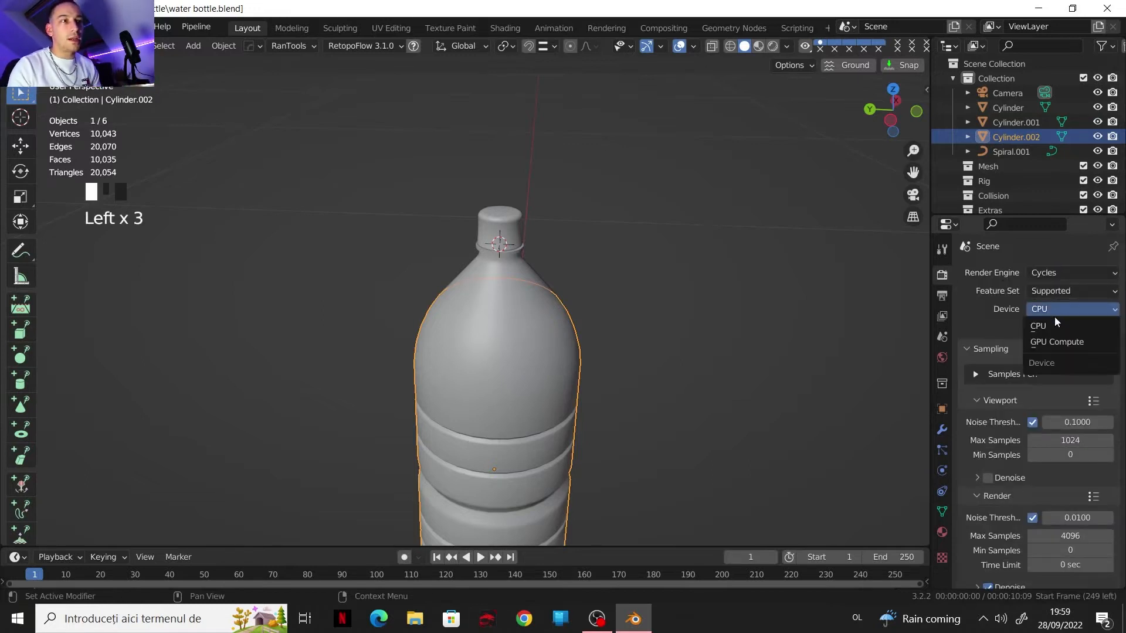
left_click(1064, 343)
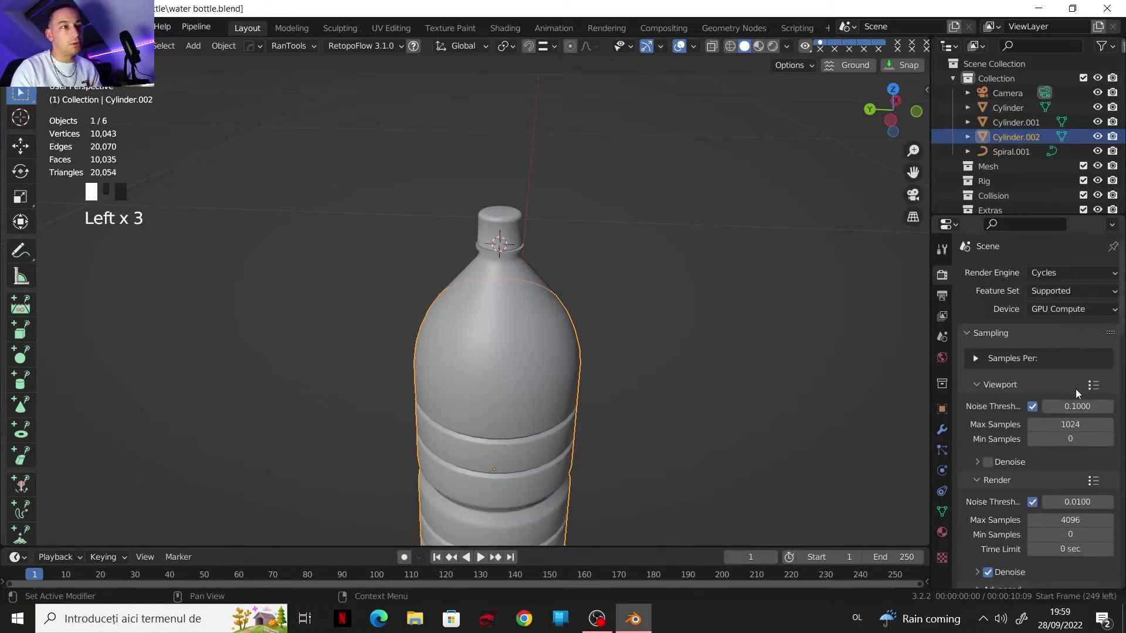
- Apply the Full Global Illumination preset to the render's light paths
scroll(1055, 411, "down", 5)
left_click(969, 493)
scroll(996, 457, "down", 4)
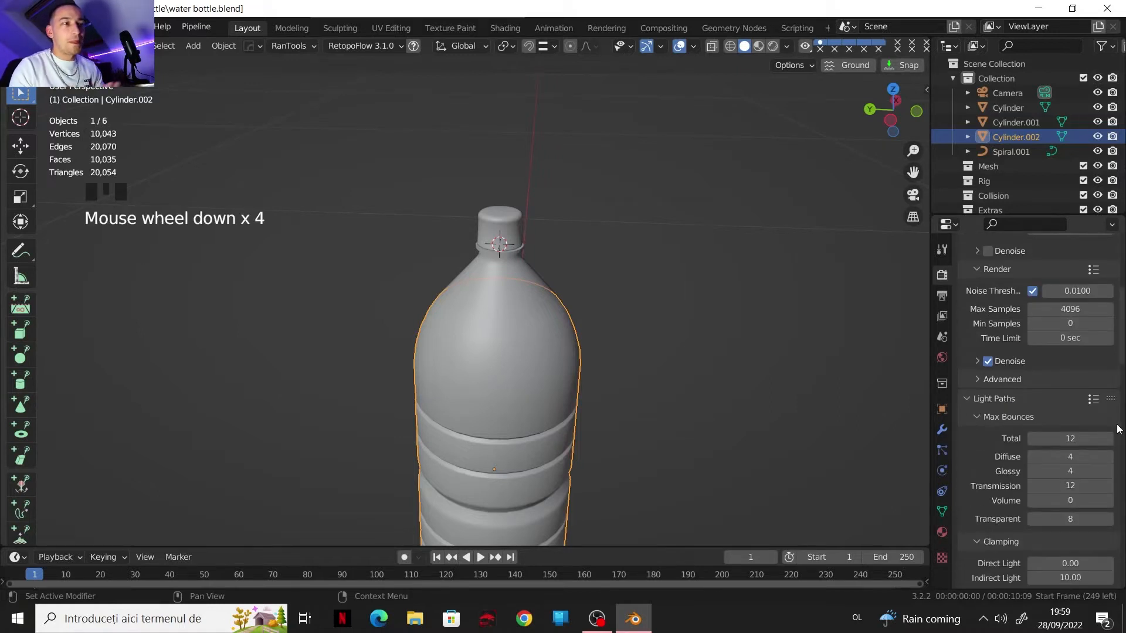
left_click(1092, 399)
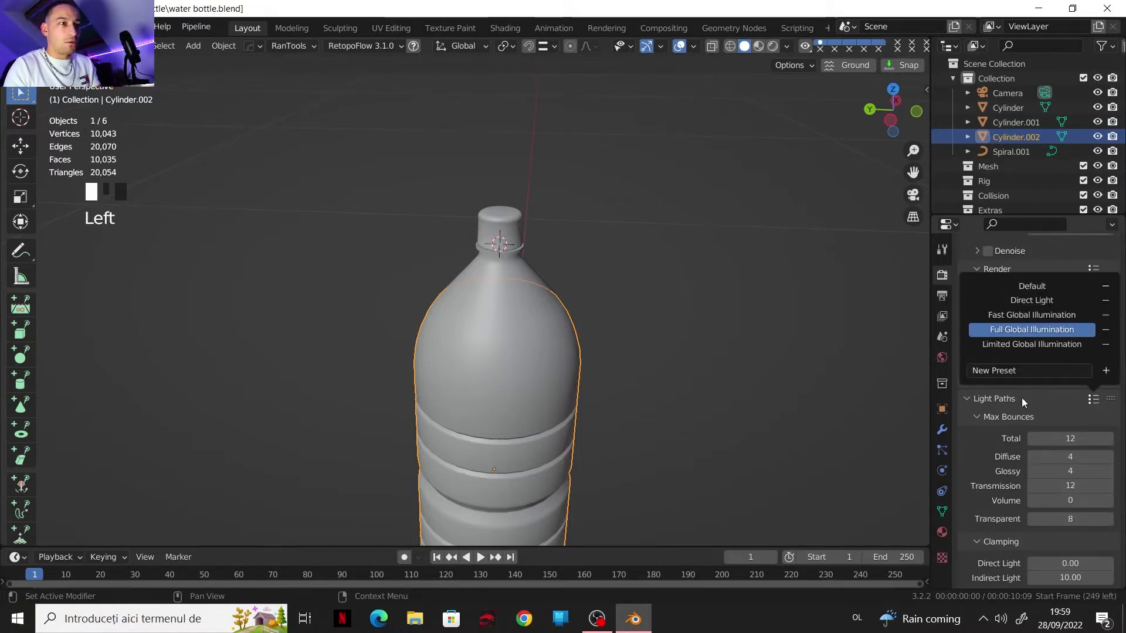
left_click(1023, 331)
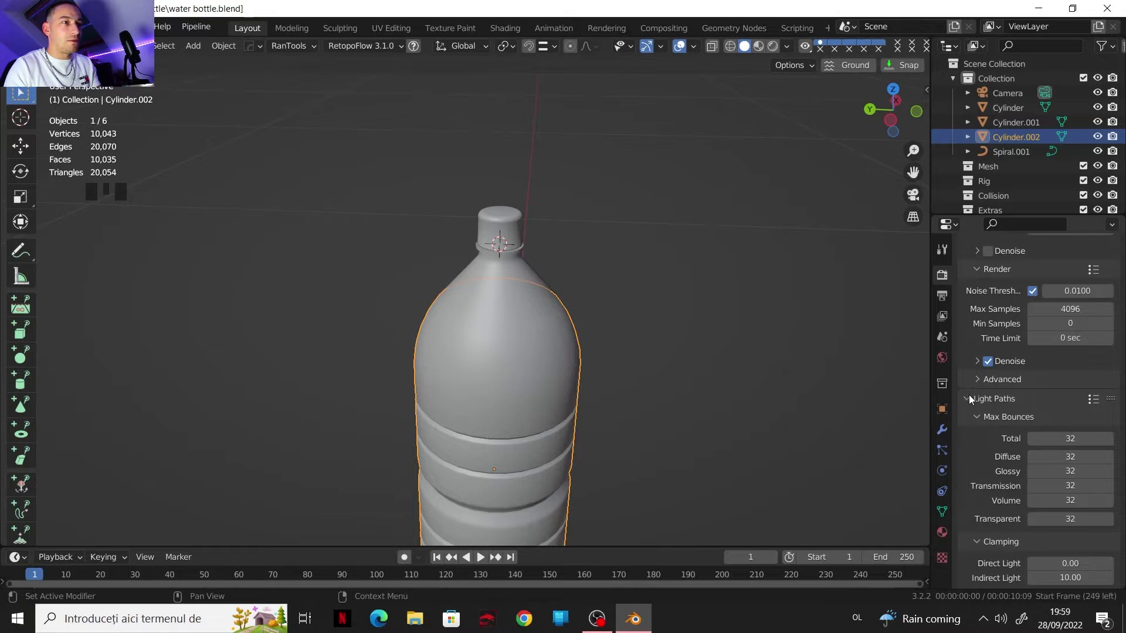
left_click(970, 399)
- Enable a transparent film background in the render settings
scroll(961, 397, "down", 5)
left_click(974, 378)
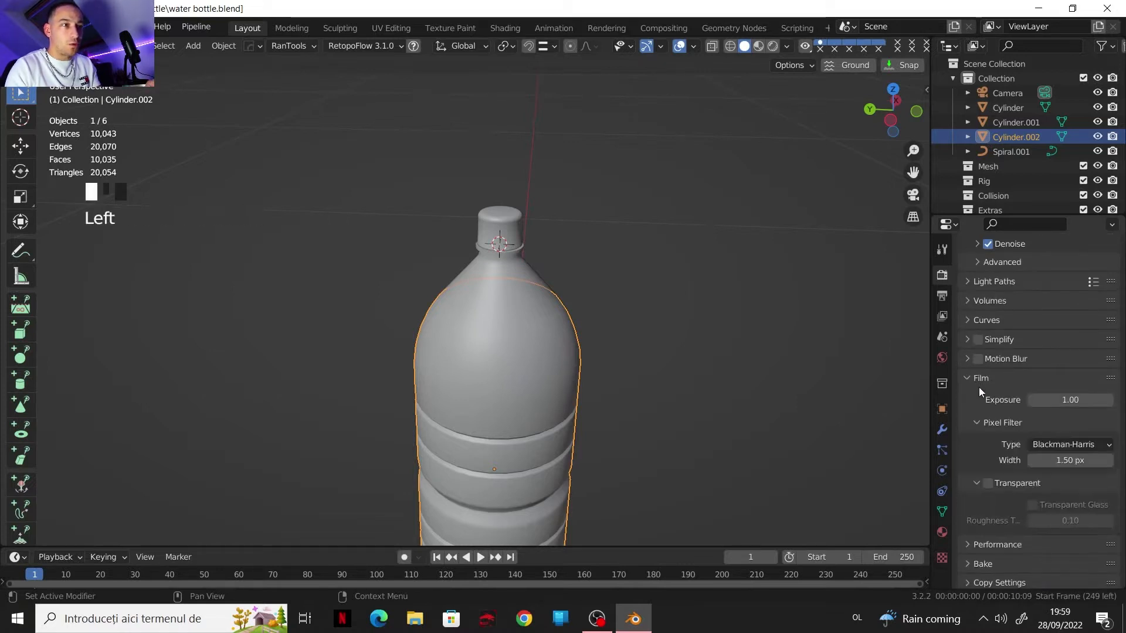
left_click(989, 483)
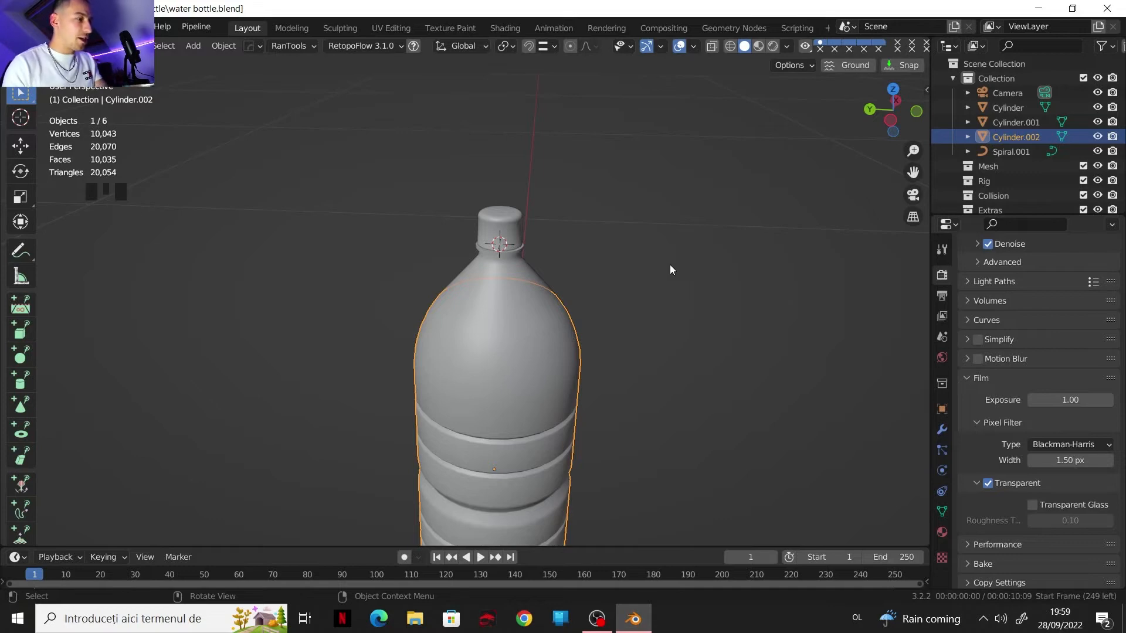
- Save the scene under its existing file name, water bottle.blend
key("F5")
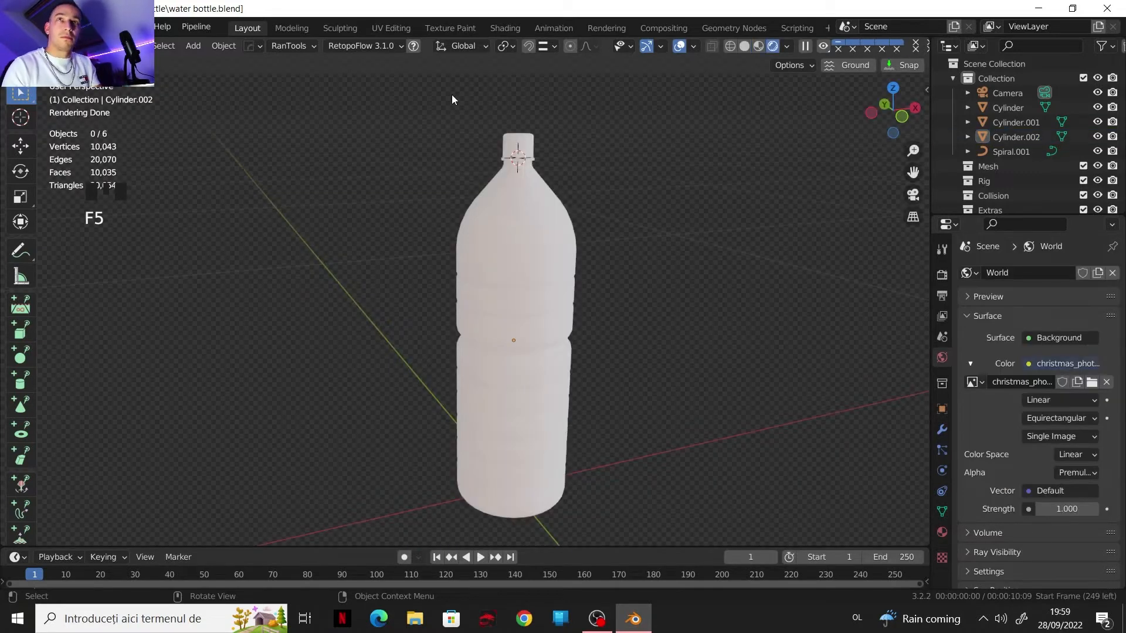
left_click(36, 27)
left_click(64, 188)
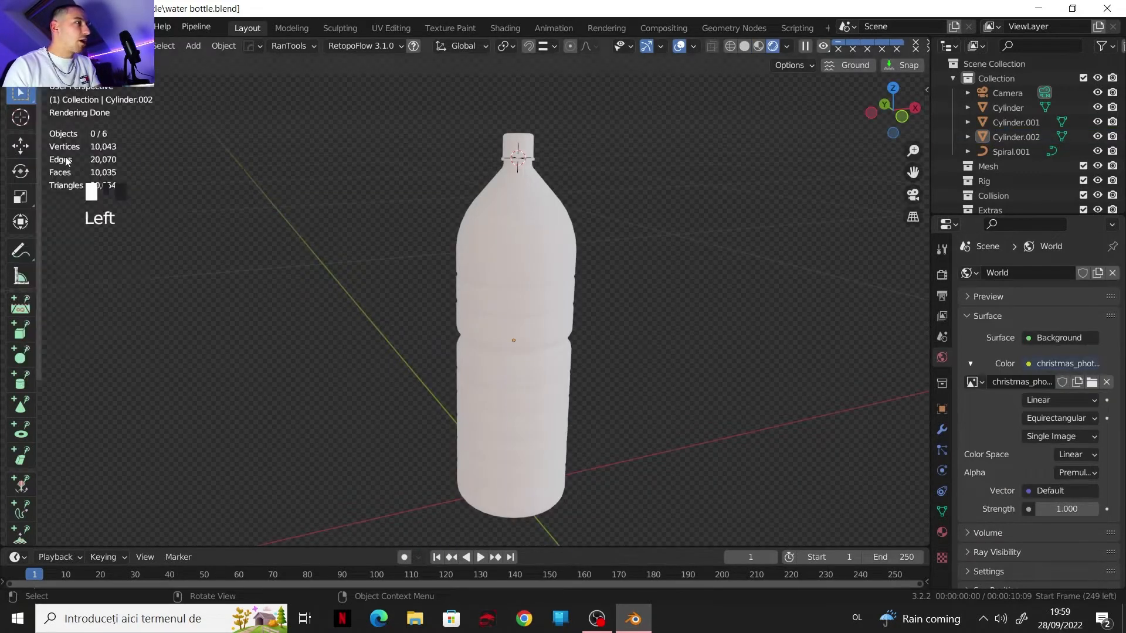
- Switch to the Shading workspace, frame the bottle and display it with rendered viewport shading
left_click(493, 27)
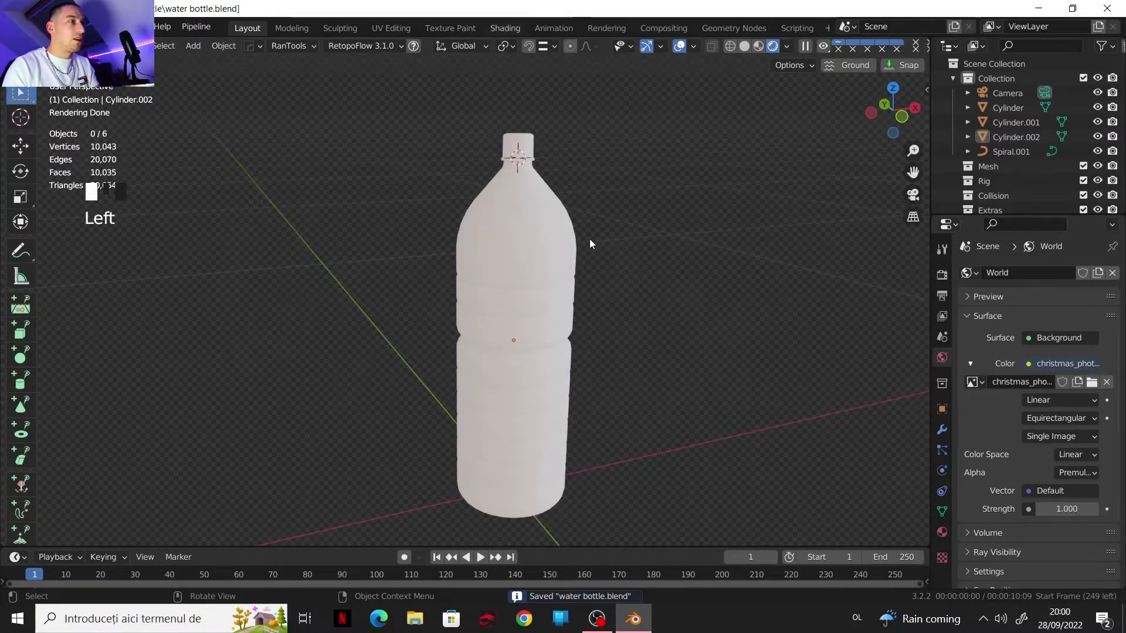
scroll(588, 214, "up", 4)
middle_click_drag(549, 171, 556, 107, "shift")
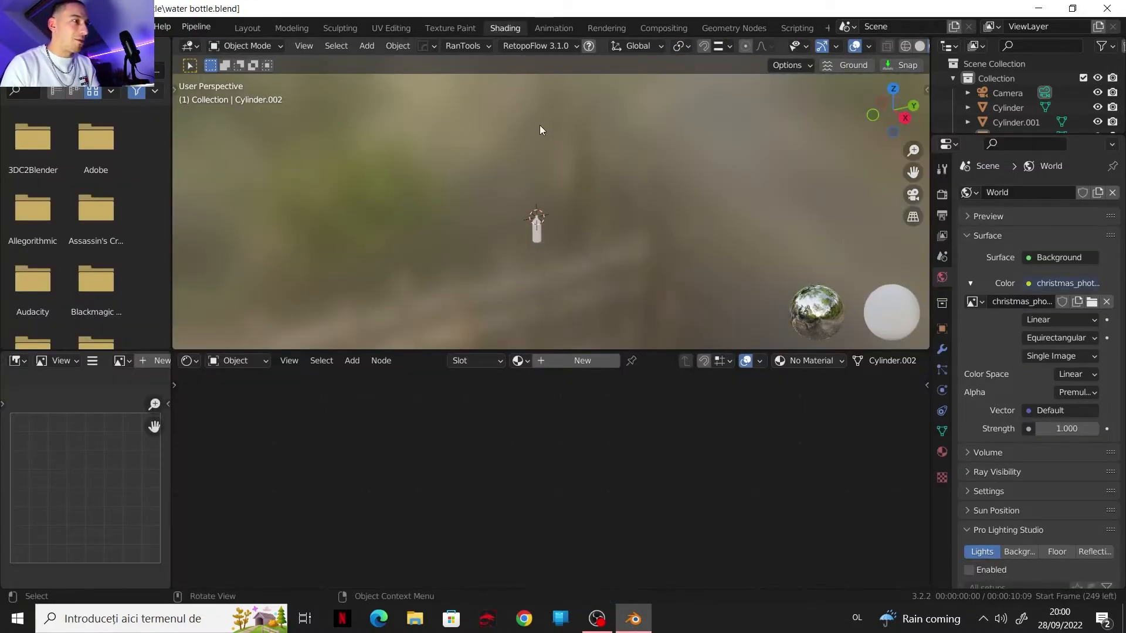
scroll(530, 223, "up", 8)
middle_click_drag(527, 244, 575, 92, "shift")
scroll(567, 129, "up", 6)
scroll(566, 157, "down", 1)
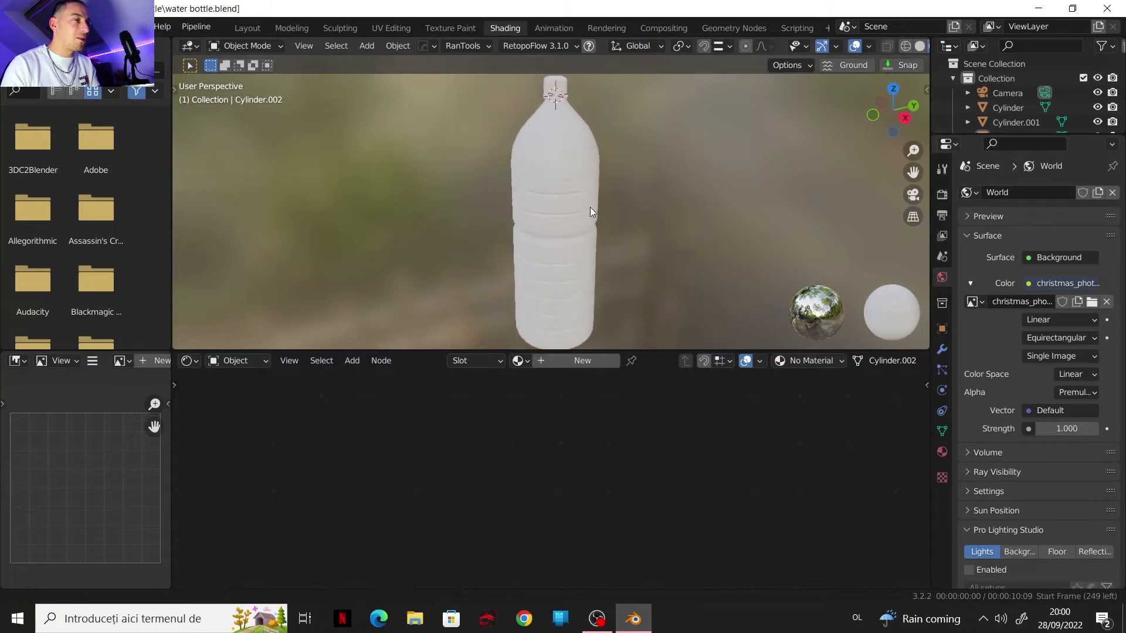
scroll(844, 44, "down", 3)
scroll(844, 45, "down", 3)
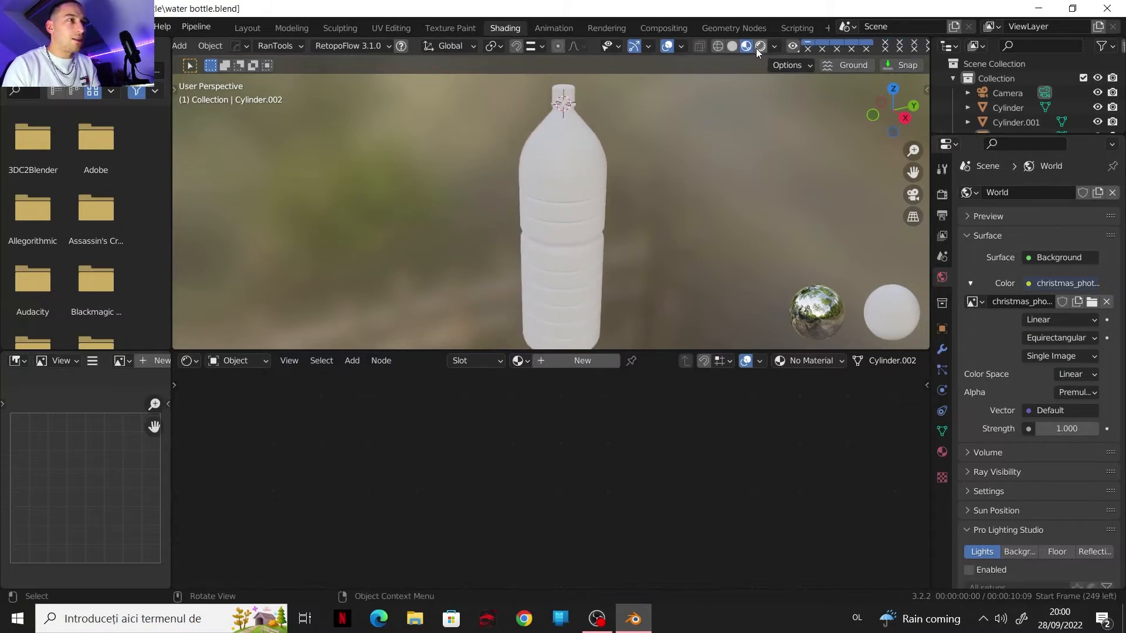
left_click(759, 46)
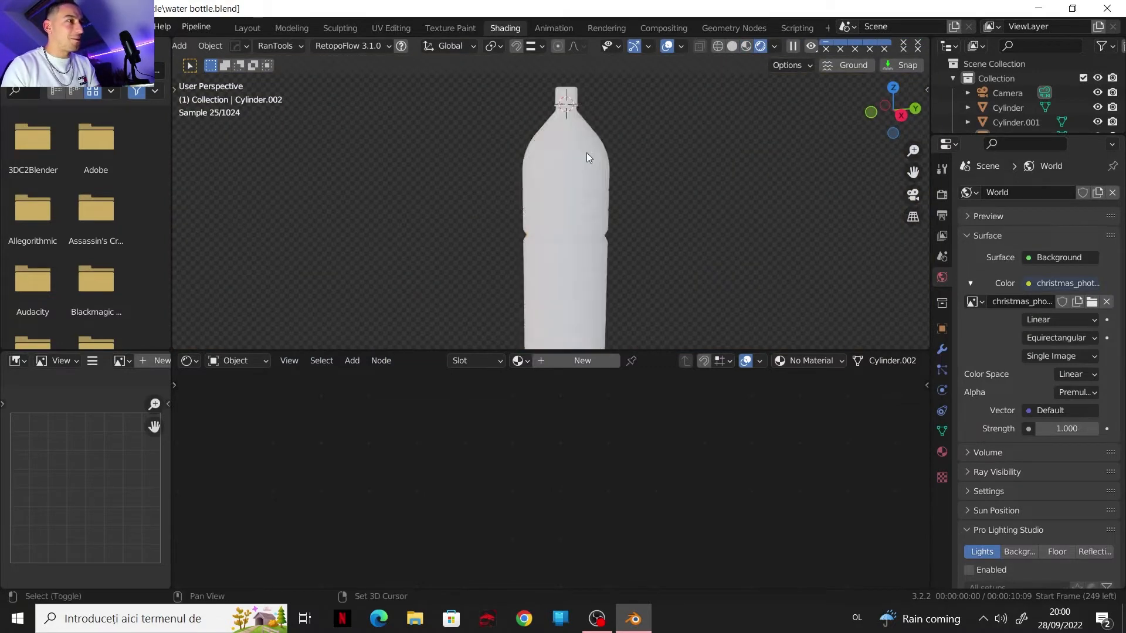
middle_click_drag(586, 154, 561, 145, "shift")
- Create a new material for the outer bottle body and name it plastic
left_click(561, 145)
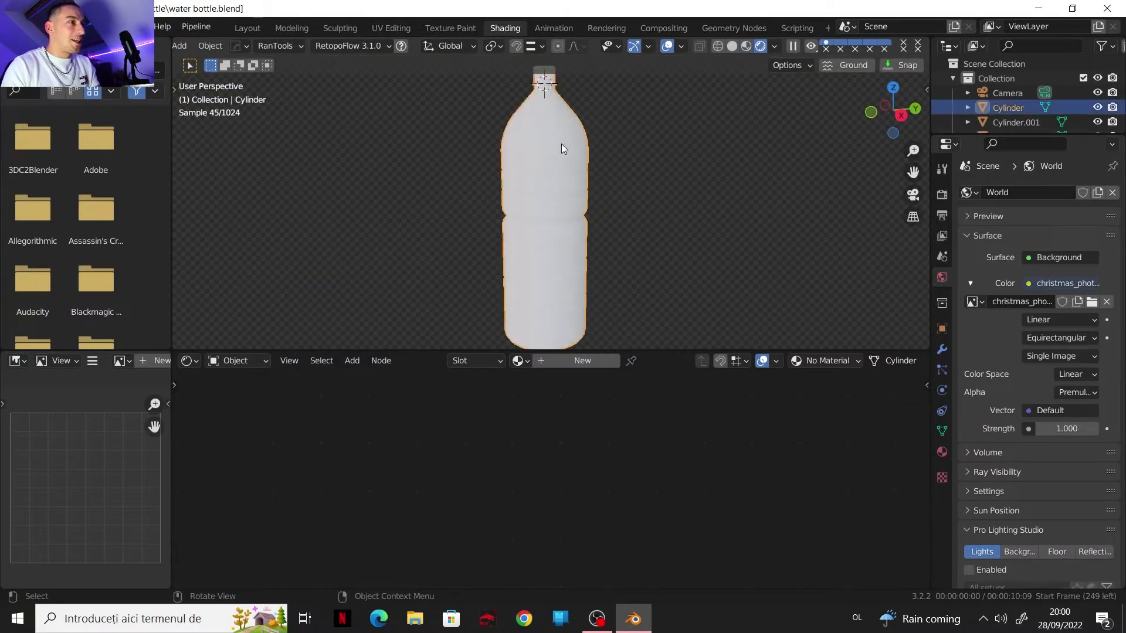
left_click(550, 361)
left_click(581, 360)
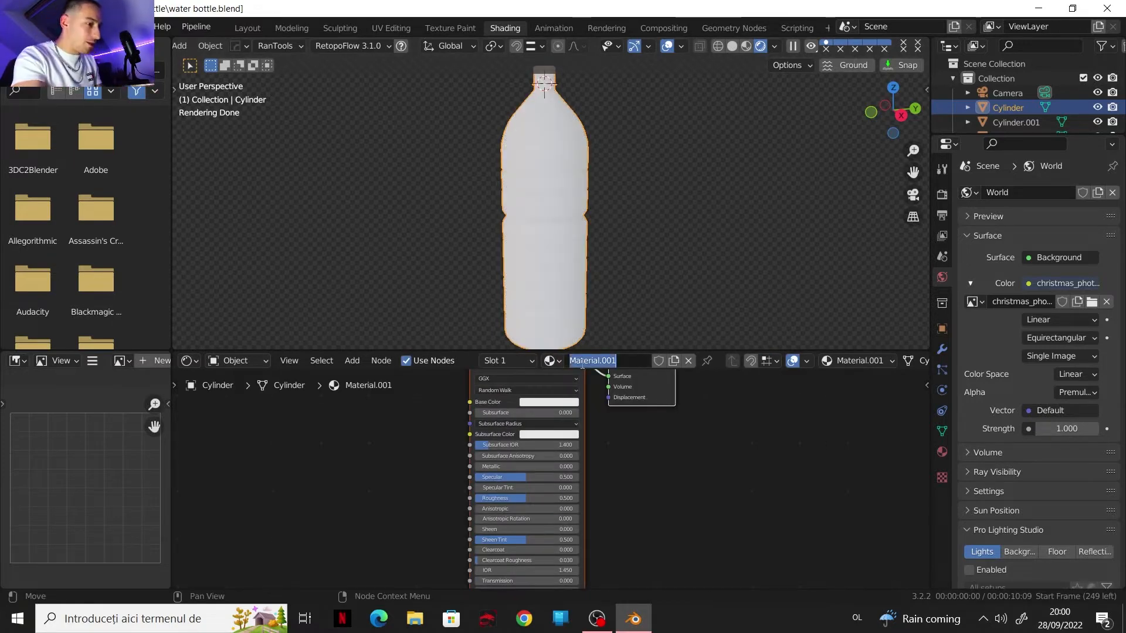
type("plastic")
key("Return")
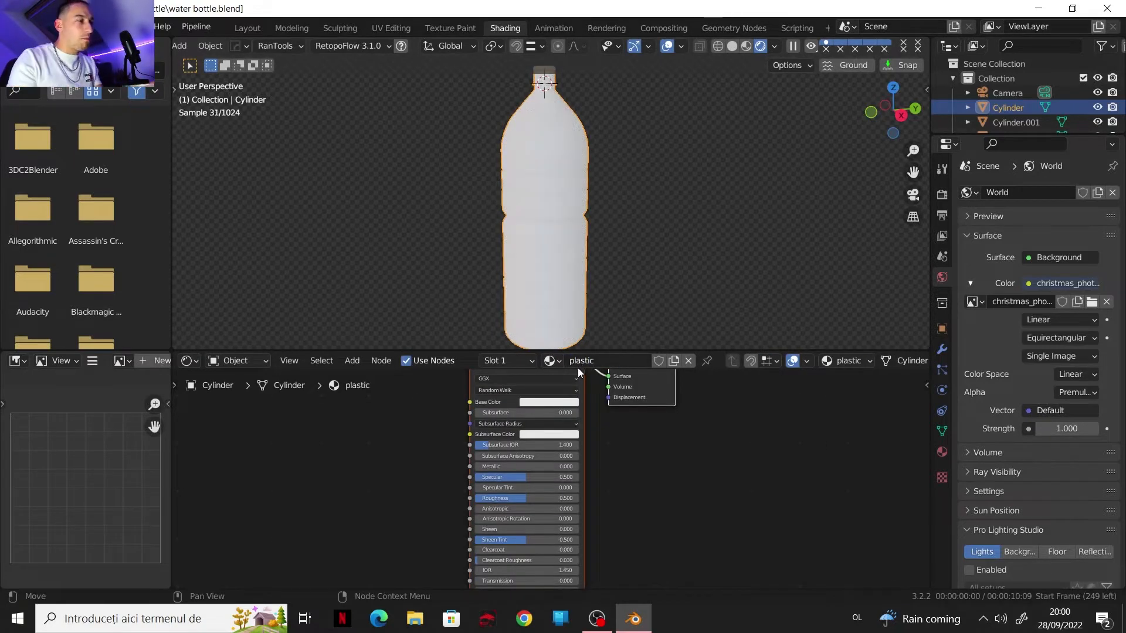
- Replace the plastic material's default Principled shader with a Glass BSDF feeding the output's Surface, with IOR 1.5
key("Home")
key("x")
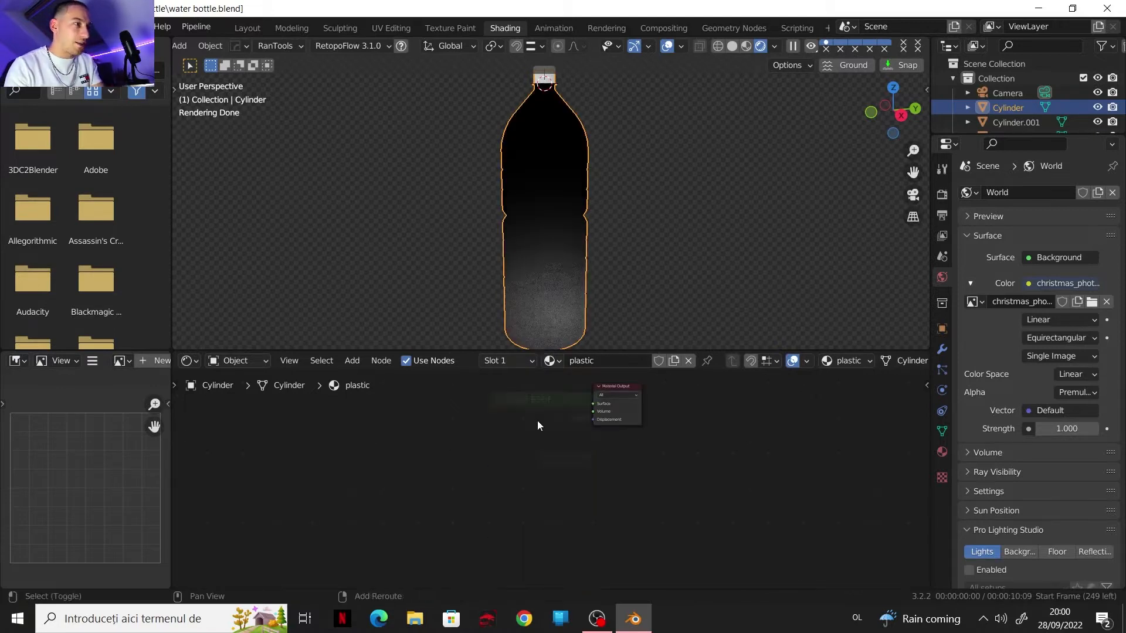
key("Home")
left_click(567, 496)
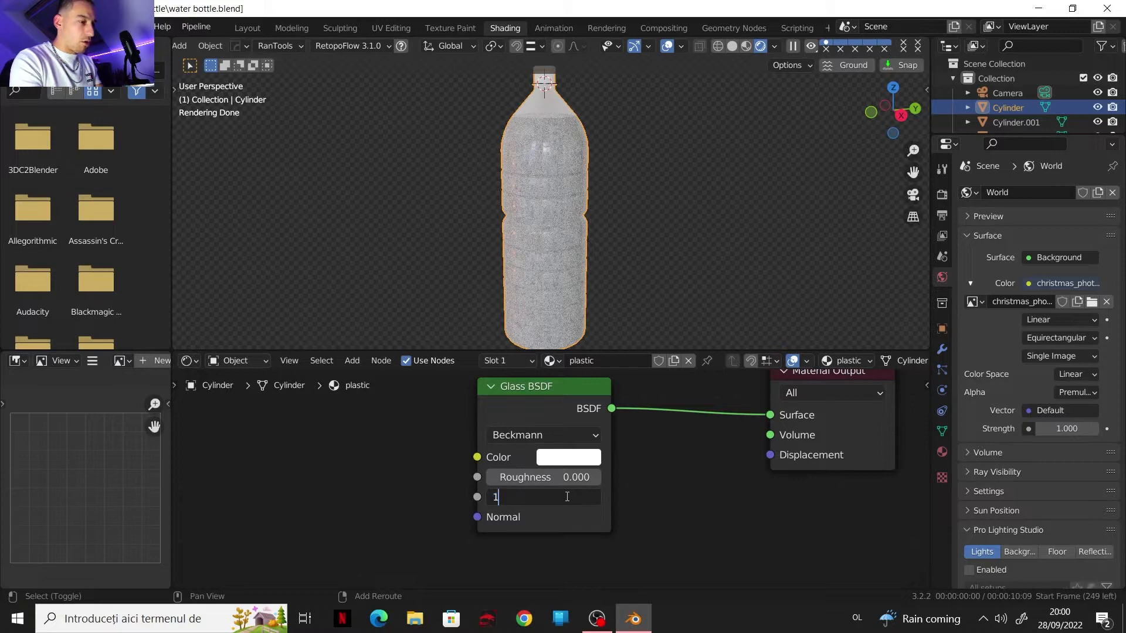
type("1.5")
key("Return")
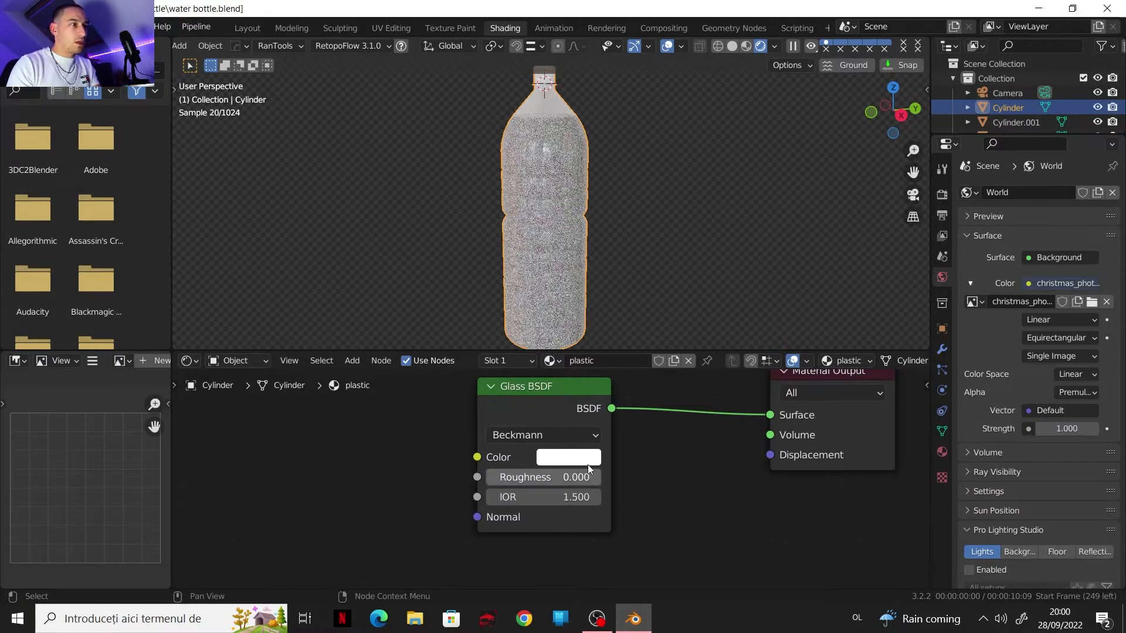
- Move the Glass BSDF node farther away from the Material Output node to make room in the node tree
scroll(625, 464, "down", 4)
middle_click_drag(566, 417, 590, 419)
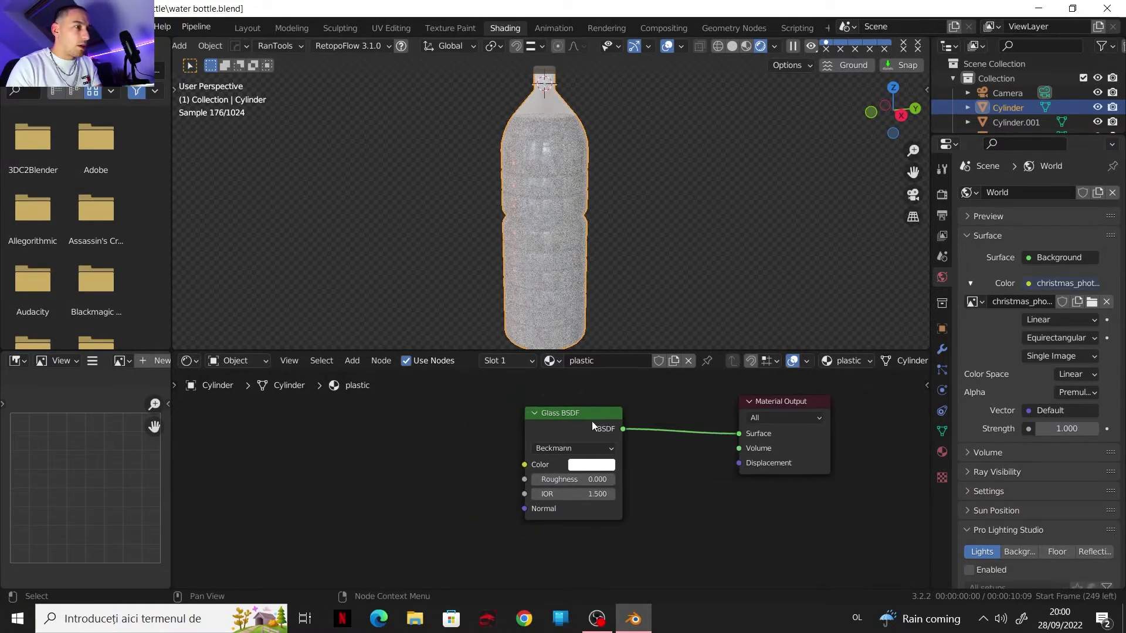
left_click_drag(588, 415, 505, 412)
middle_click_drag(505, 413, 531, 366)
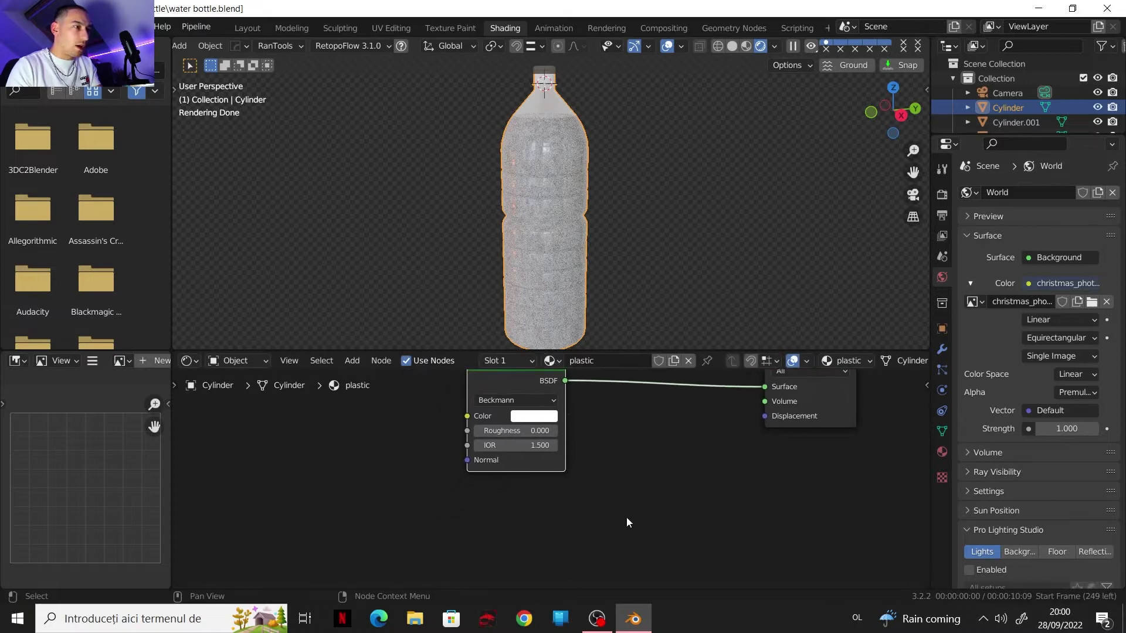
- Add a Volume Absorption node below the Glass BSDF and connect it to the Material Output's Volume input
key("shift+a")
mouse_move(584, 470)
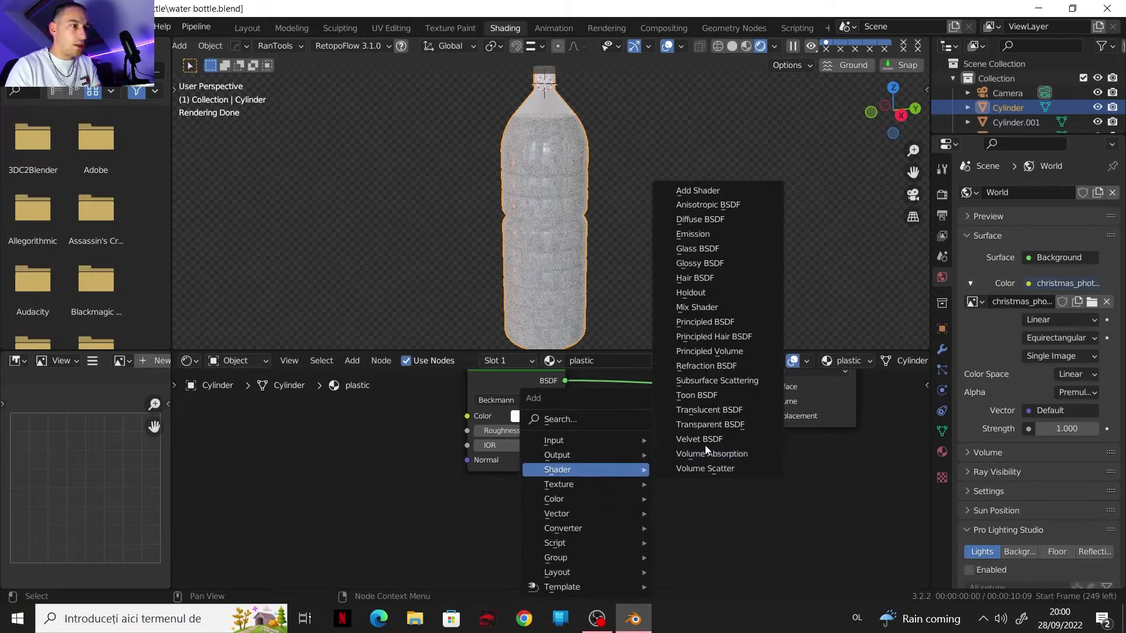
left_click(719, 455)
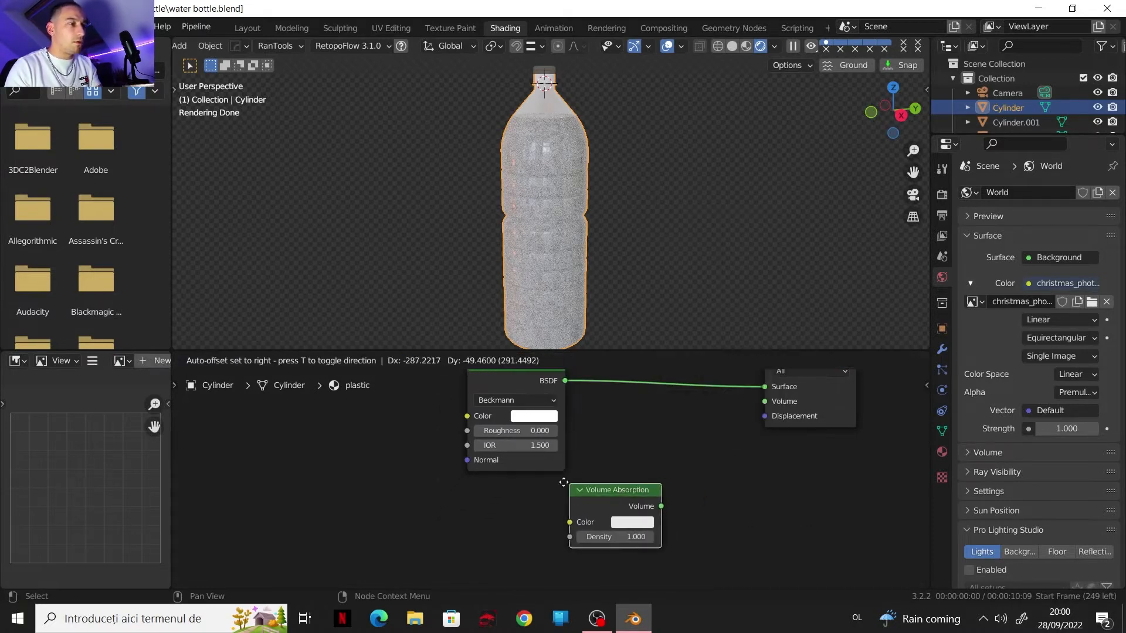
left_click(646, 497)
left_click_drag(654, 505, 773, 502)
middle_click_drag(716, 502, 692, 382)
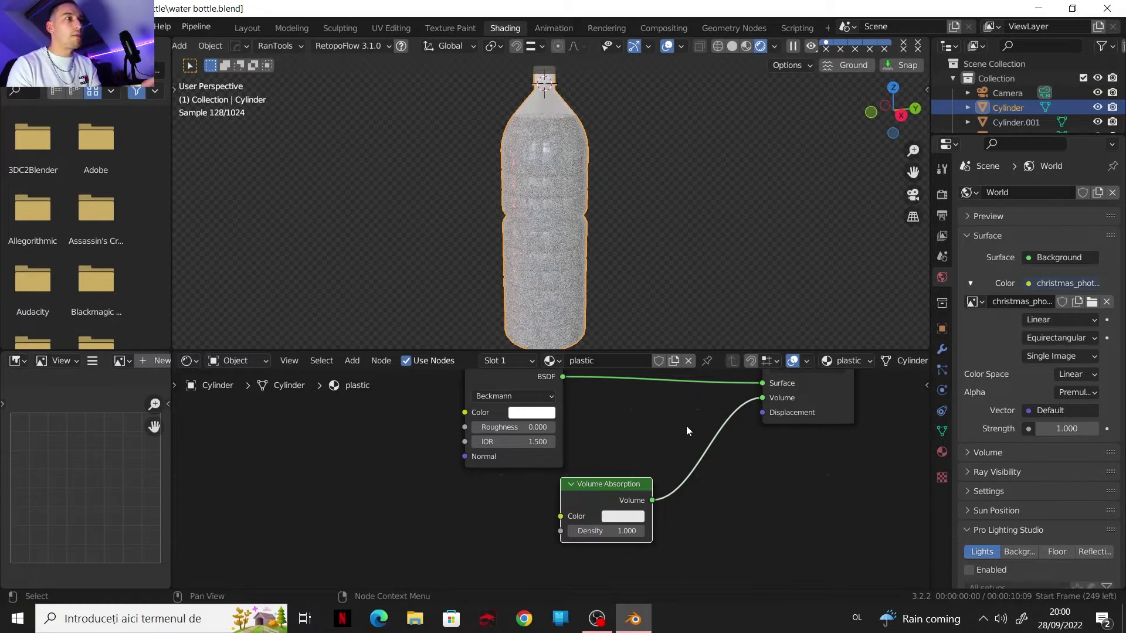
- Tint the Volume Absorption colour a pale blue with hue 0.583 and saturation 0.192
middle_click_drag(672, 444, 642, 410)
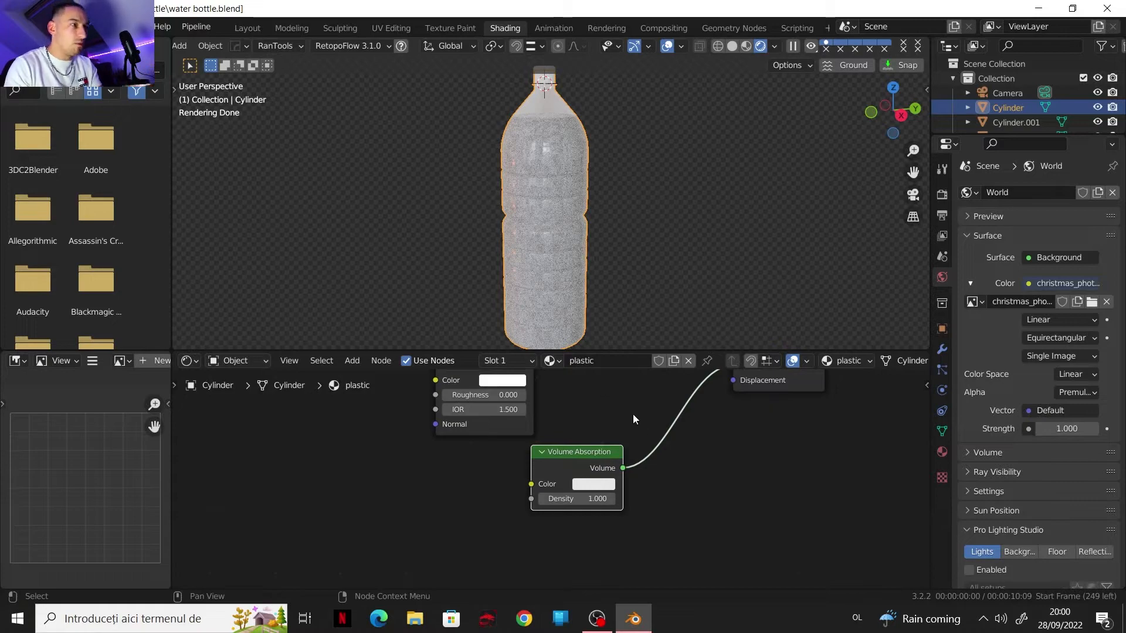
scroll(628, 427, "up", 2)
left_click(620, 487)
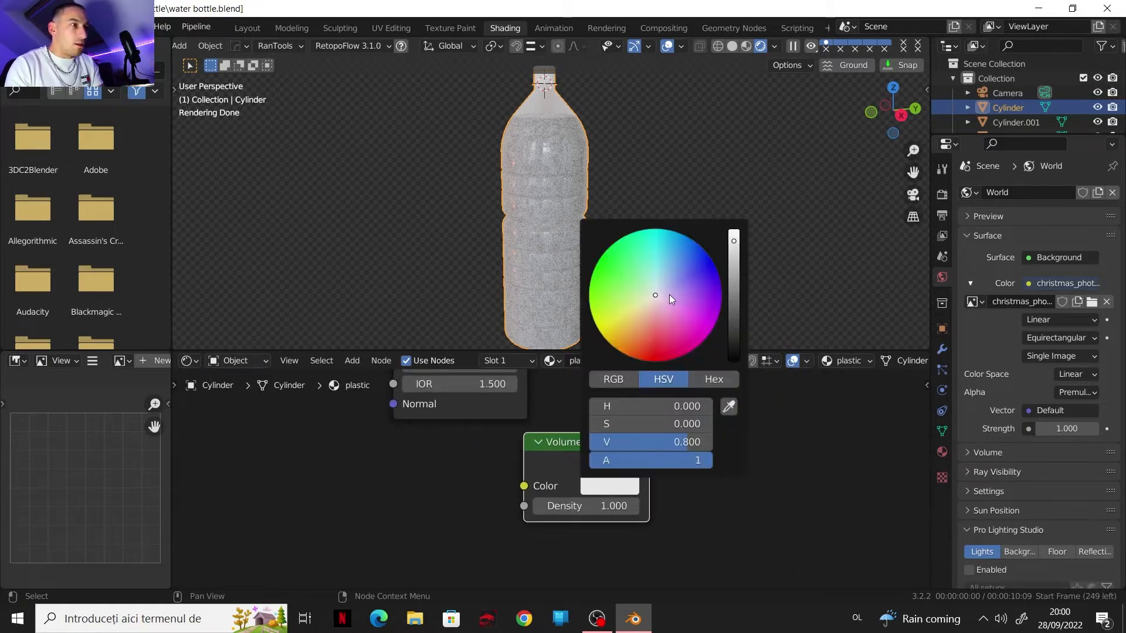
left_click_drag(655, 295, 658, 289)
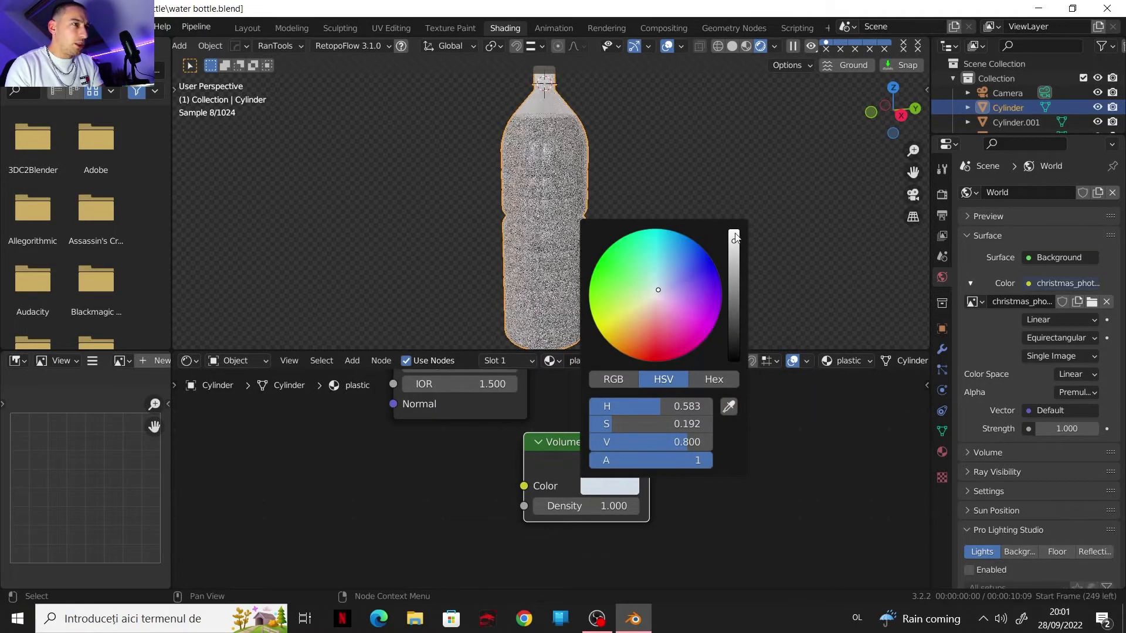
scroll(736, 492, "down", 3)
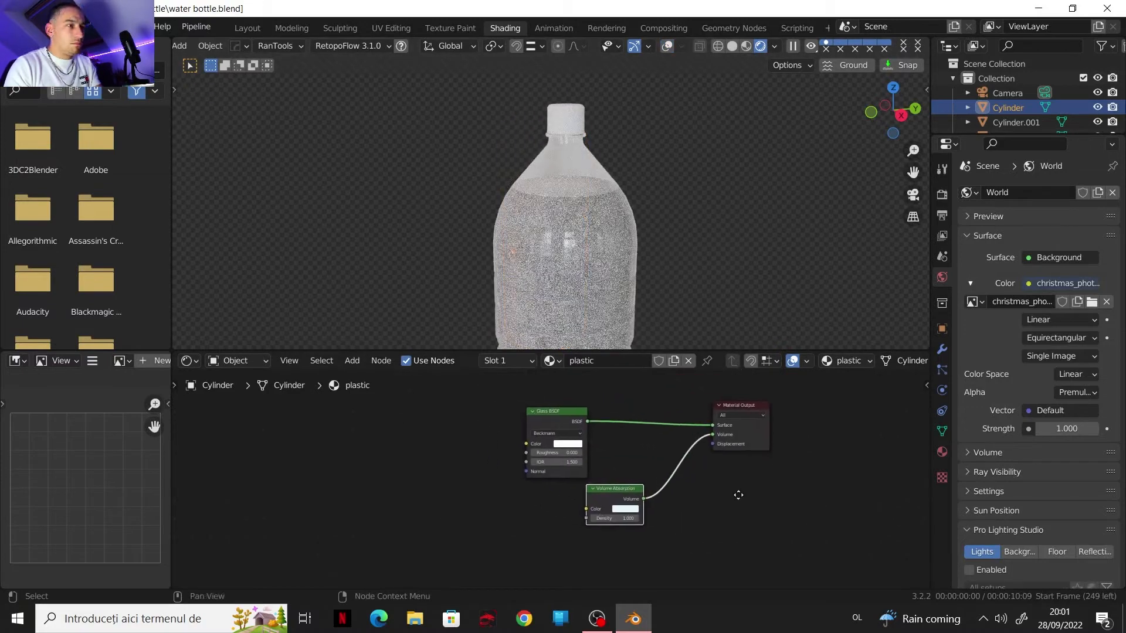
- Move the Volume Absorption node directly beneath the Glass BSDF node in the plastic material's node tree
scroll(653, 519, "up", 1)
scroll(652, 520, "up", 1)
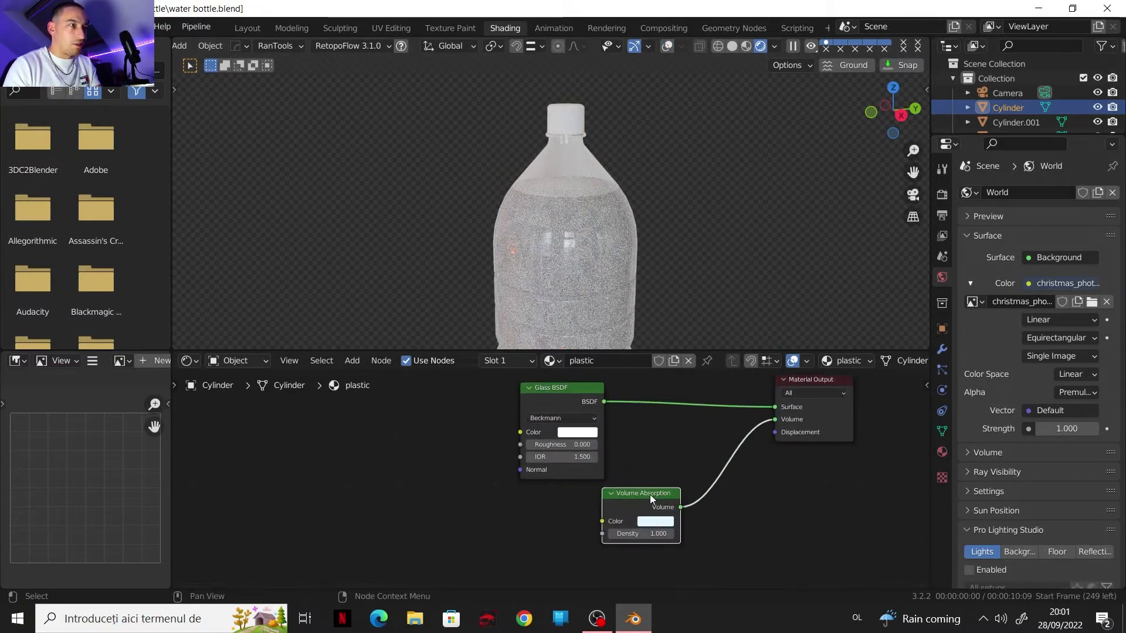
left_click_drag(650, 494, 598, 502)
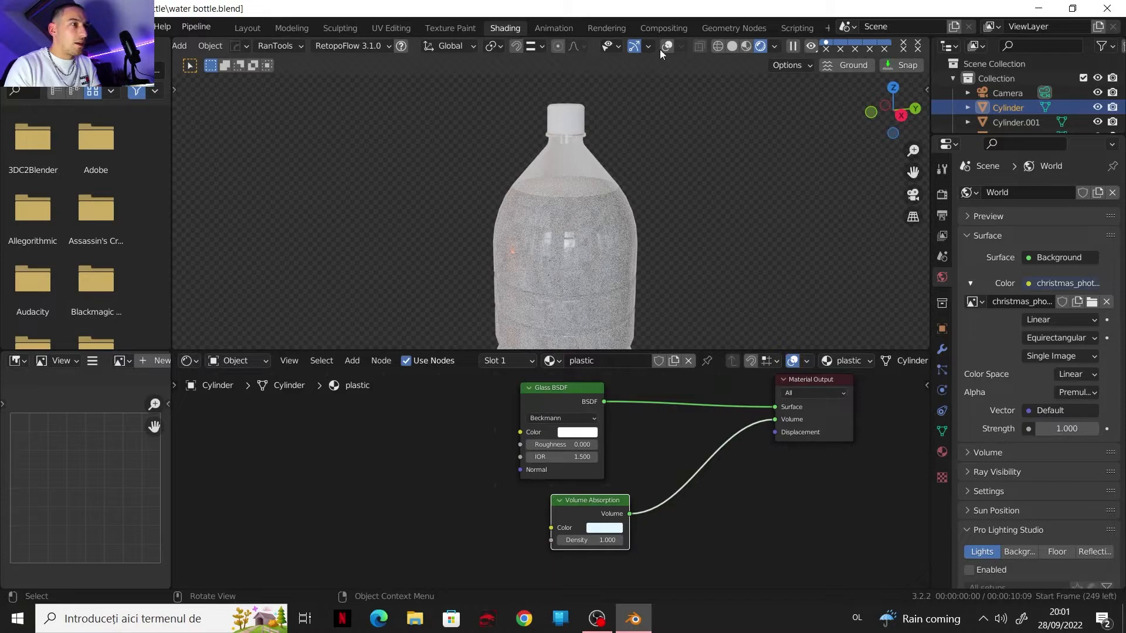
- Show the viewport overlays, select the inner liquid volume and give it a new material named "water"
left_click(665, 47)
left_click(573, 202)
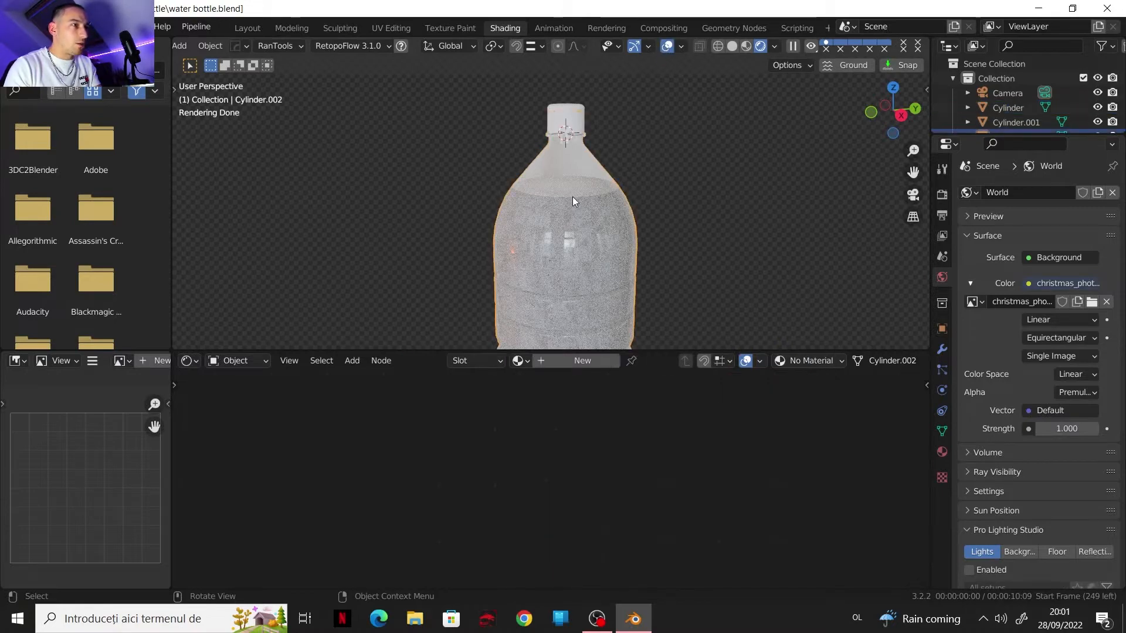
left_click(573, 197)
left_click(572, 197)
left_click(572, 197)
left_click(573, 197)
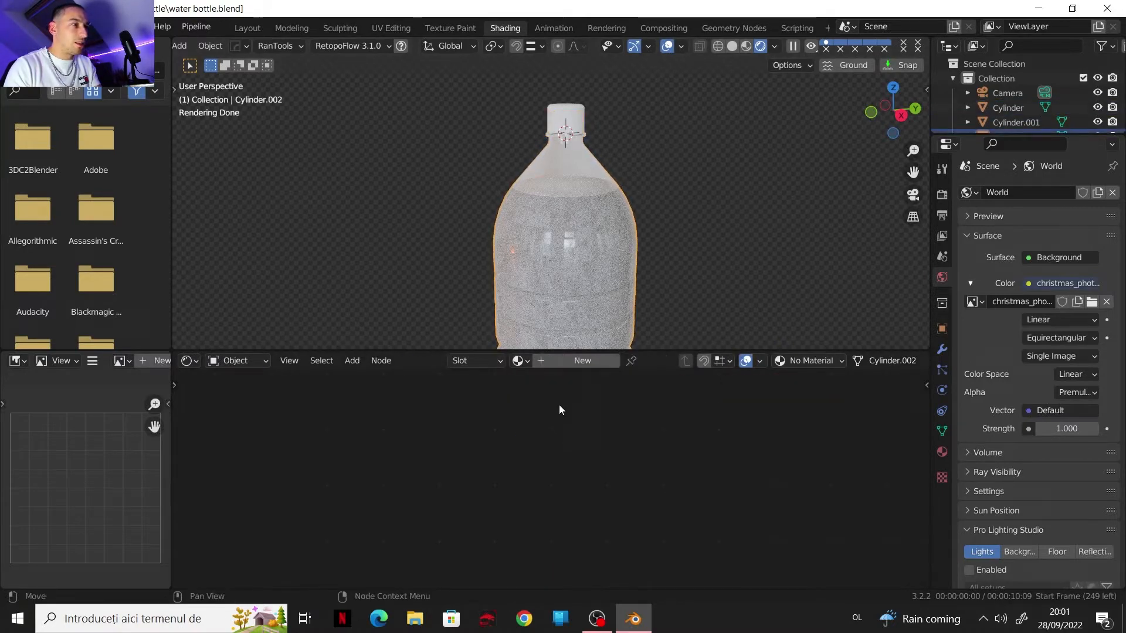
left_click(564, 363)
double_click(586, 360)
type("water")
key("Return")
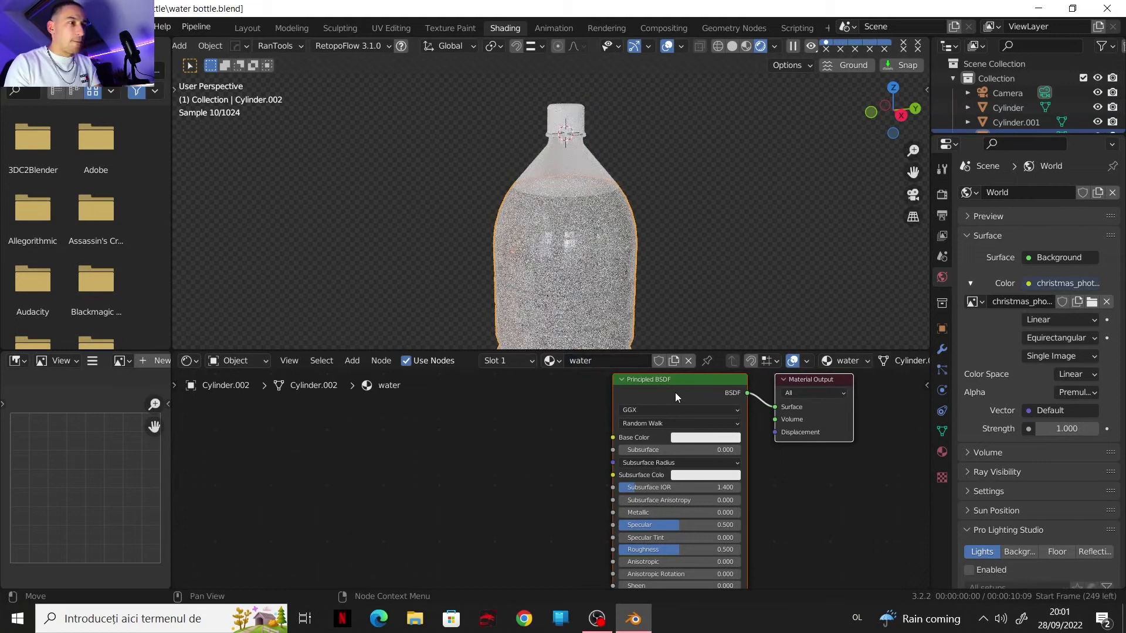
- Replace the water material's Principled shader with a Glass BSDF feeding the output's Surface, with IOR 1.33
left_click(673, 387)
key("x")
key("shift+a")
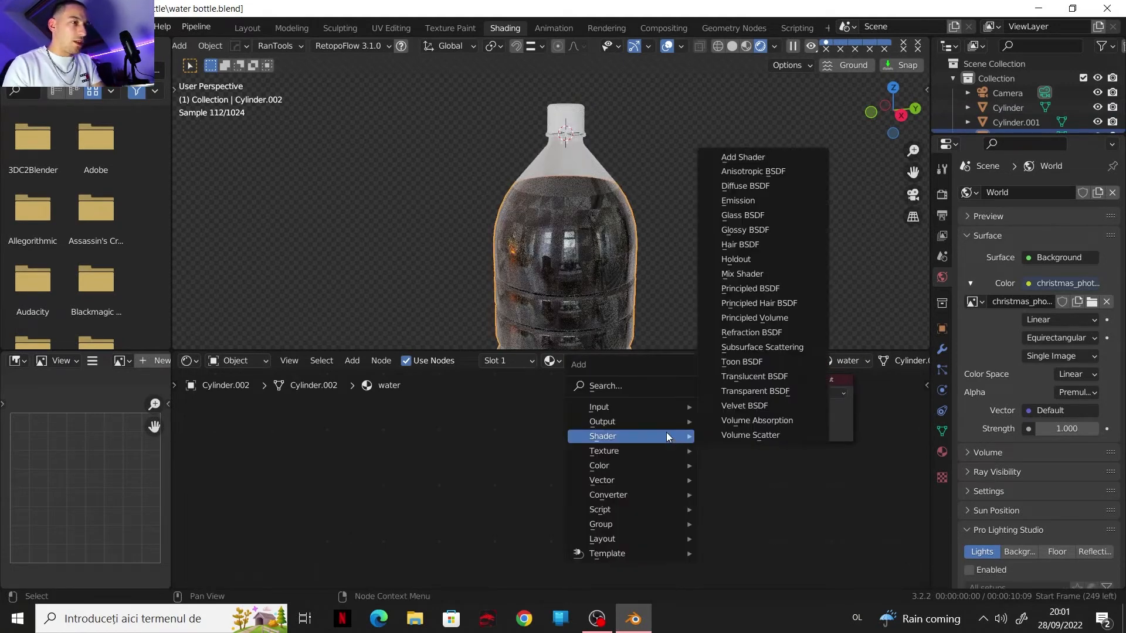
mouse_move(688, 425)
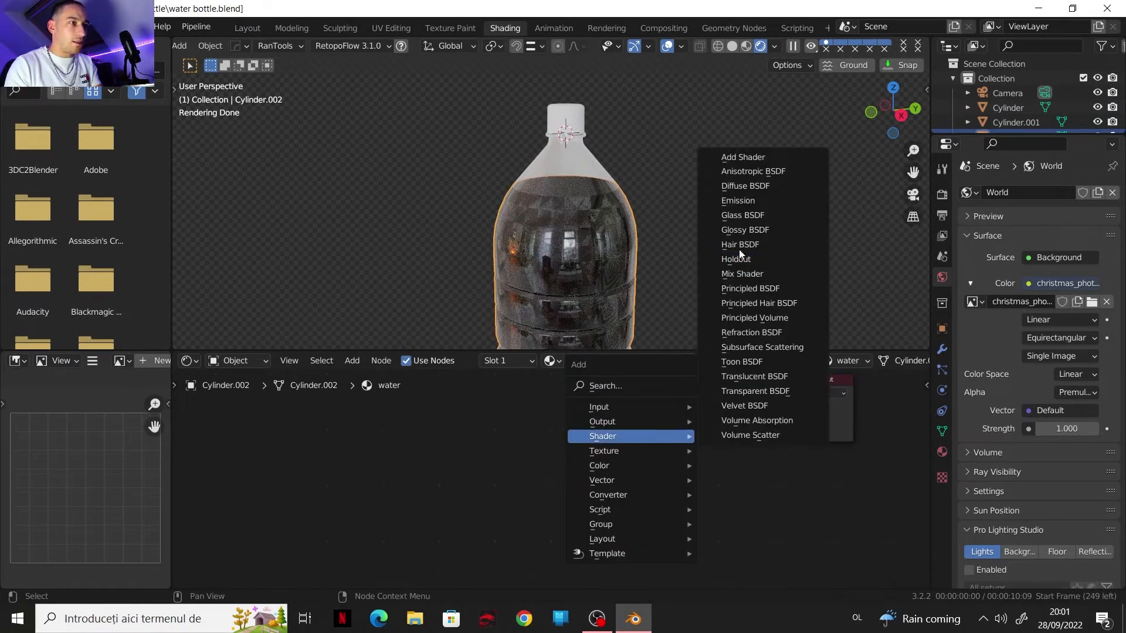
left_click(742, 215)
left_click(578, 394)
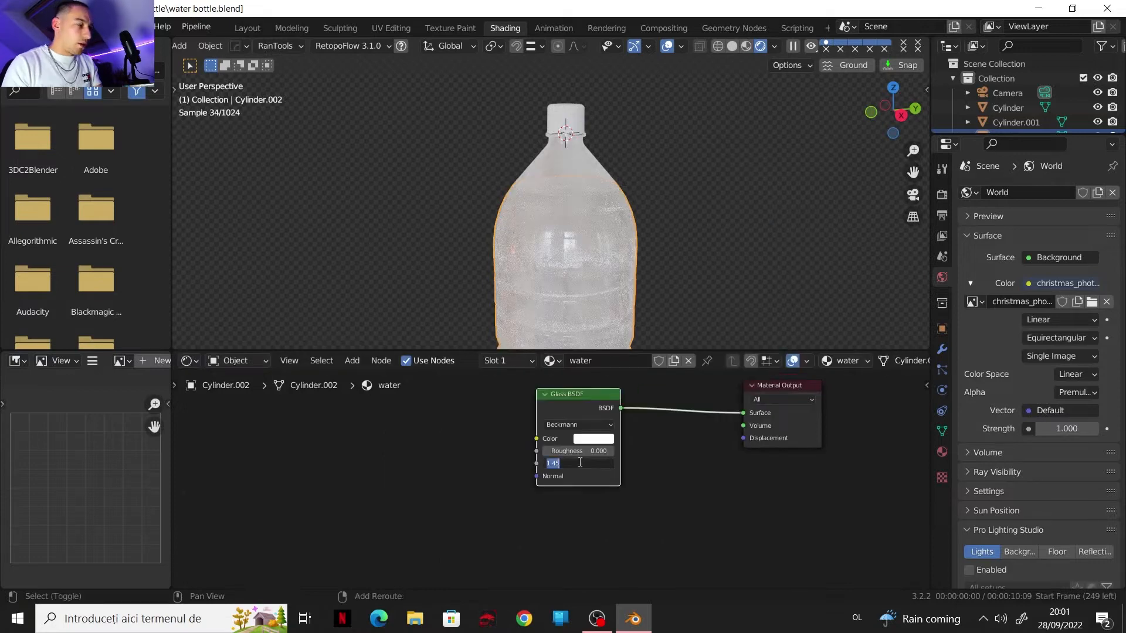
left_click(580, 463)
type("1.33")
key("Return")
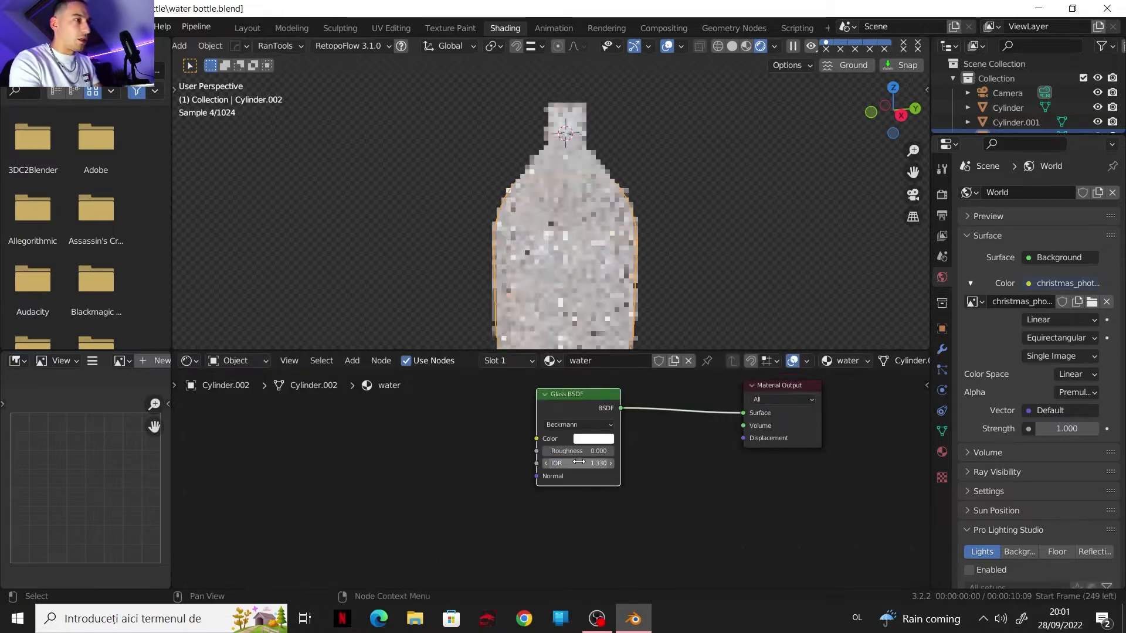
- Add a Volume Absorption node below the water's Glass BSDF and connect it to the Material Output's Volume input
key("shift+a")
mouse_move(610, 496)
mouse_move(633, 470)
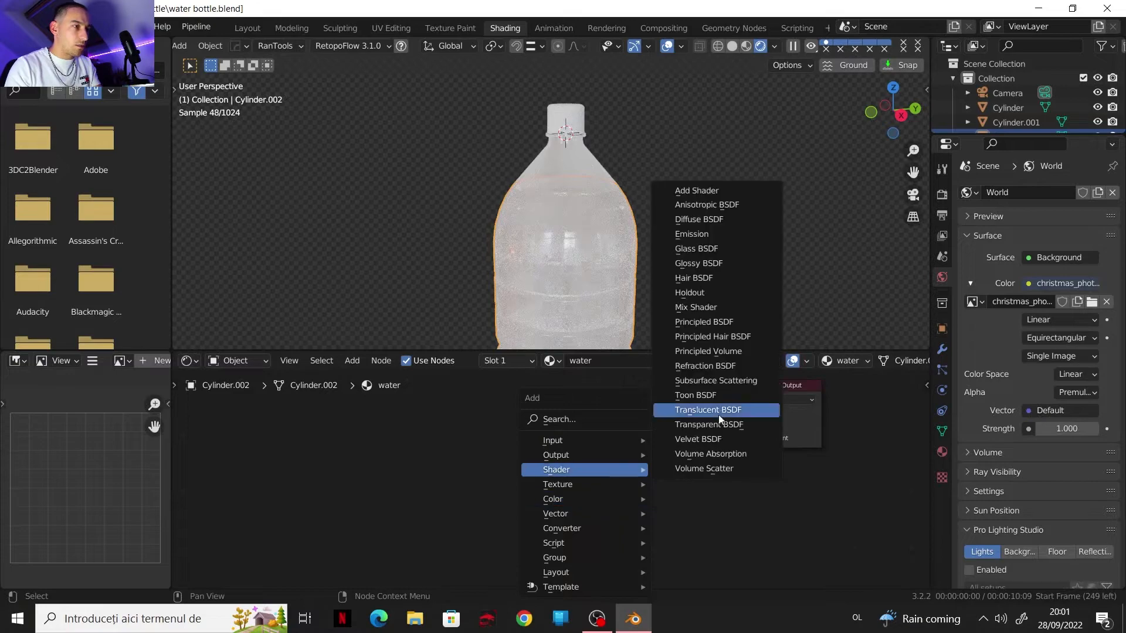
left_click(729, 454)
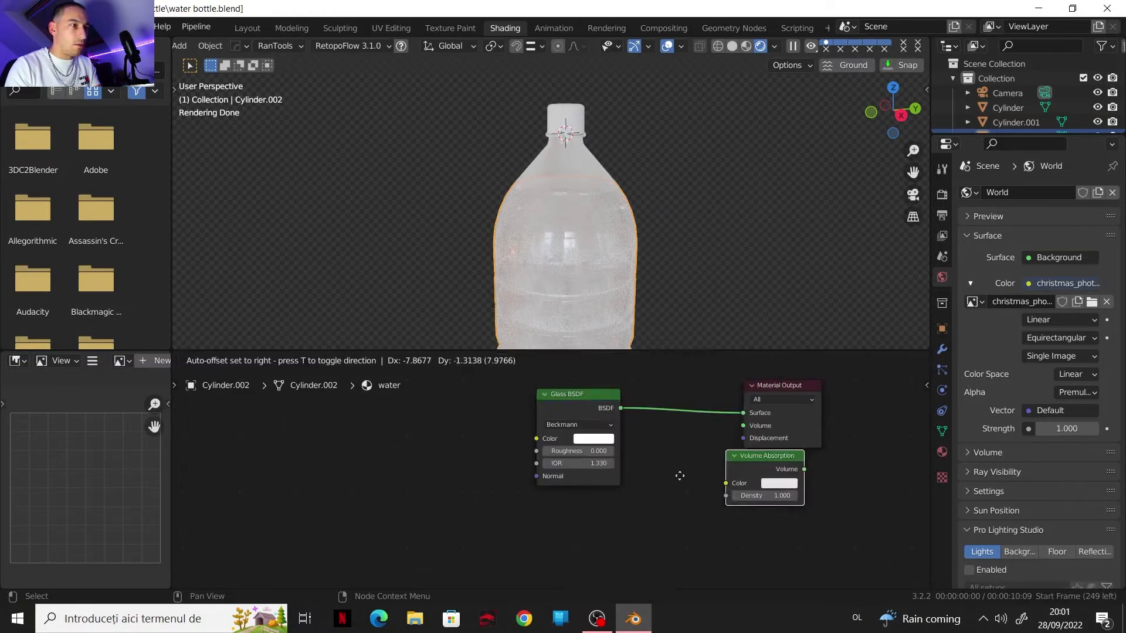
left_click(562, 499)
left_click_drag(638, 512, 741, 427)
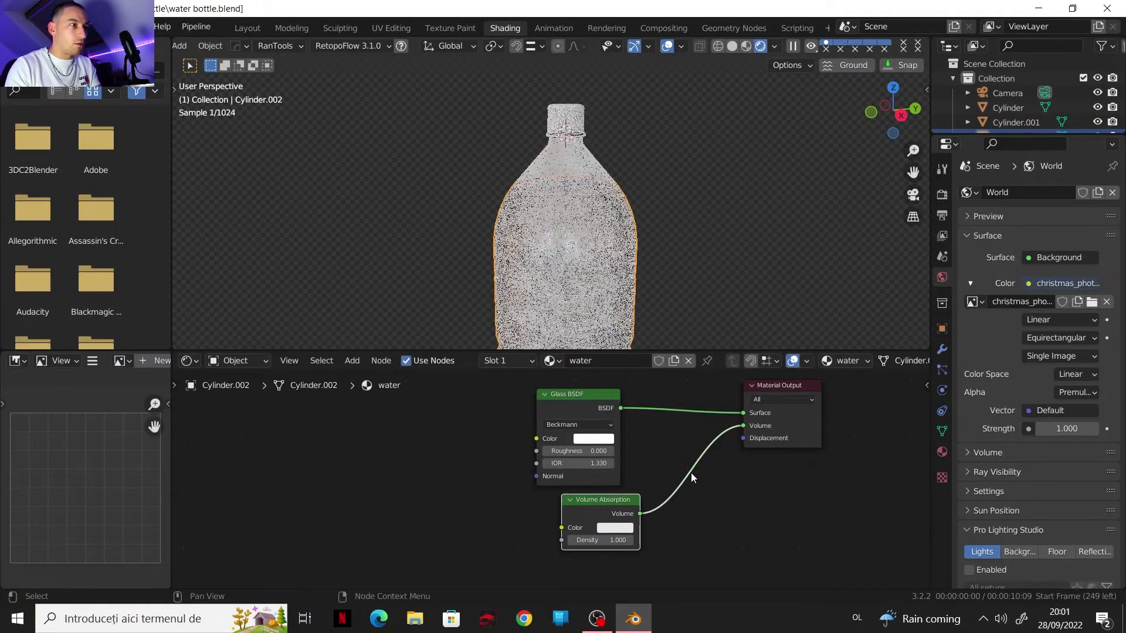
- Set the water's Volume Absorption colour to light blue with hue 0.543, saturation 0.845 and value 1.000, and its density to 8.200
scroll(691, 473, "up", 2)
left_click(667, 471)
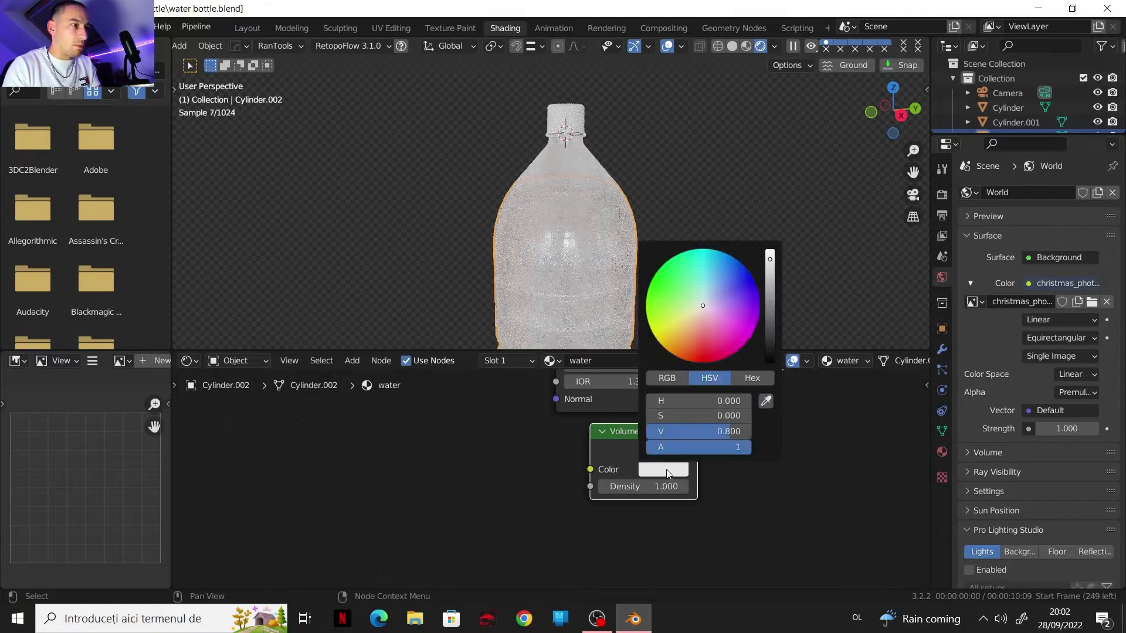
left_click(700, 273)
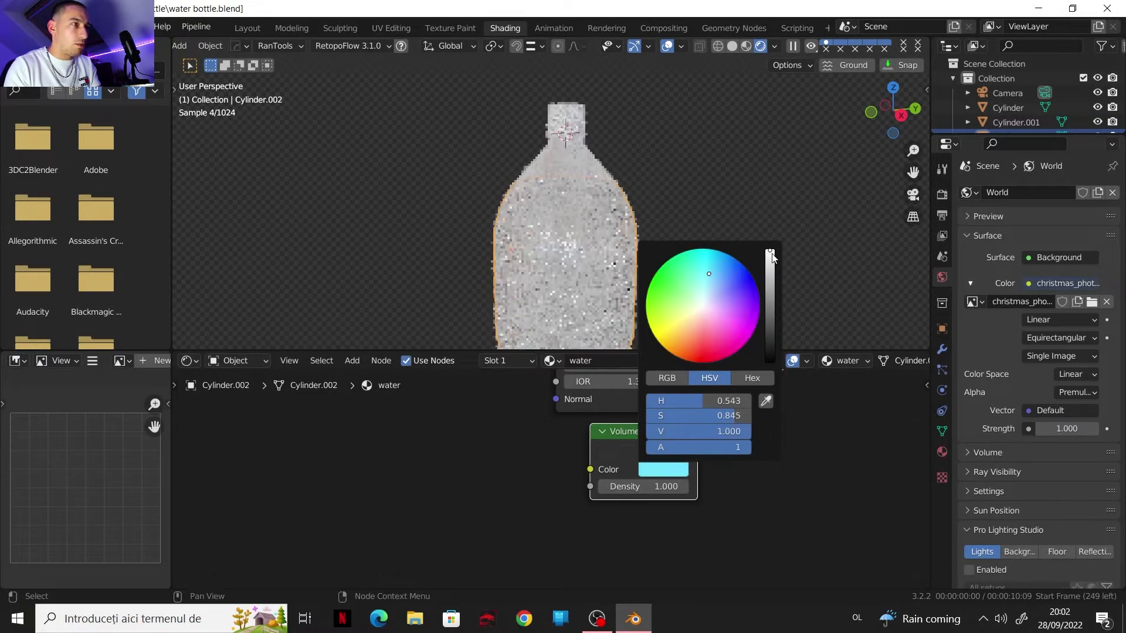
left_click_drag(640, 488, 692, 487)
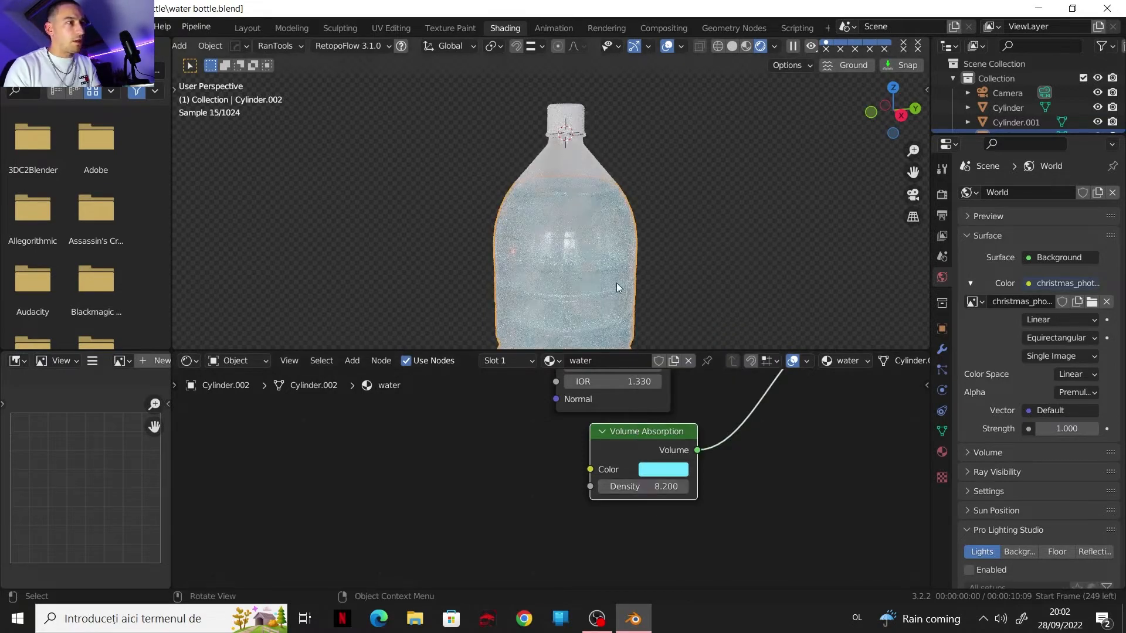
- Hide the viewport overlays, give the bottle cap a new material and set its base colour to orange-yellow
key("shift+alt+z")
middle_click_drag(628, 240, 705, 209)
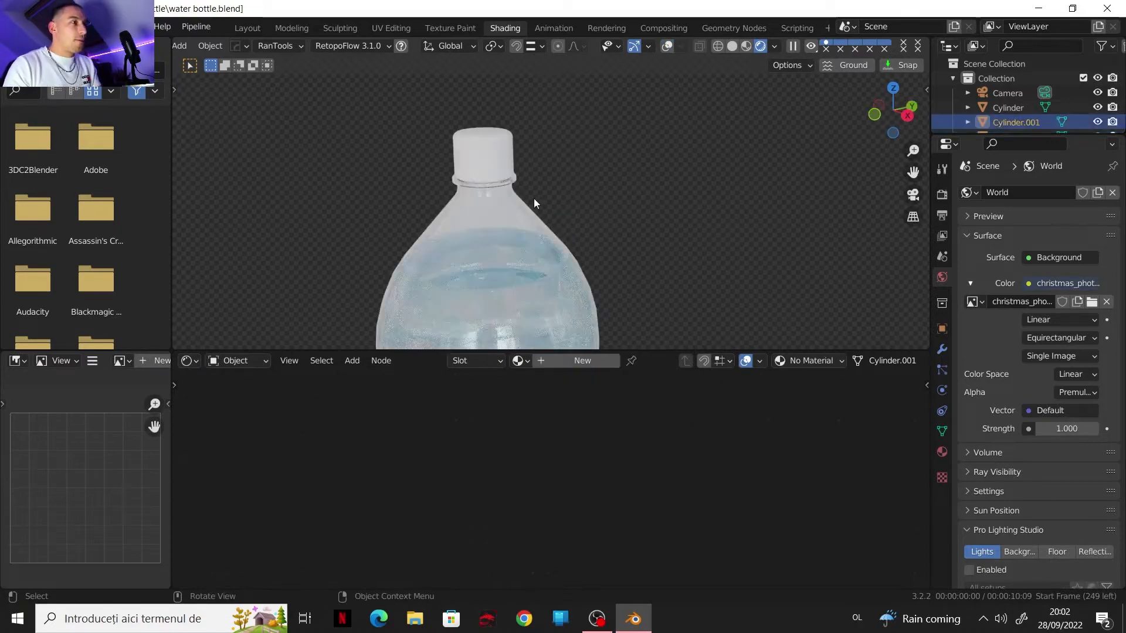
left_click(571, 361)
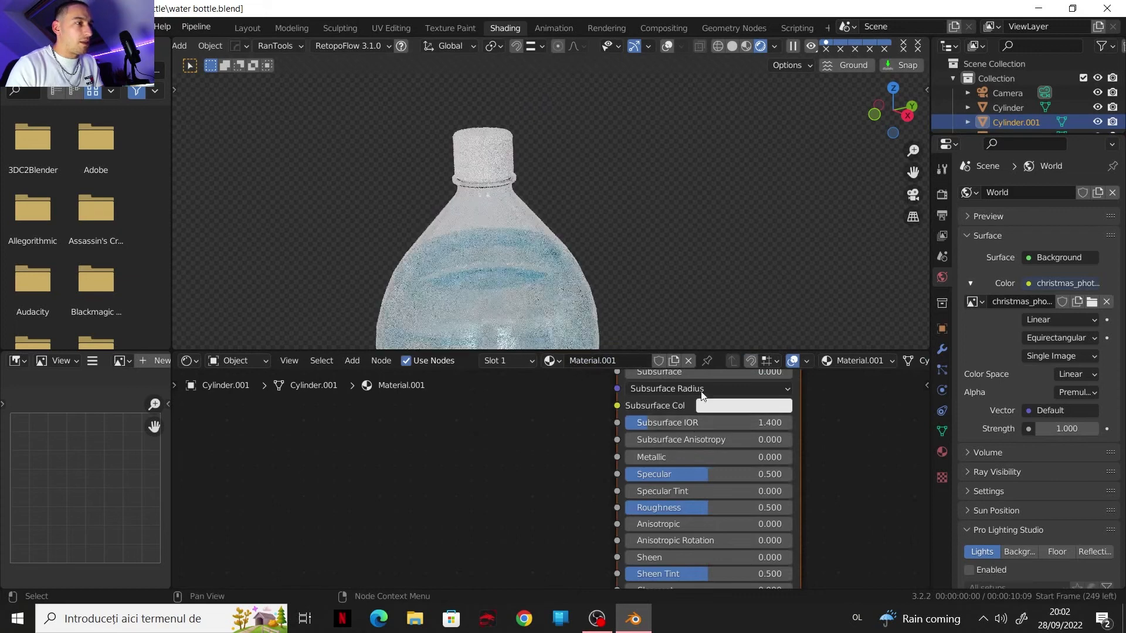
scroll(562, 425, "up", 4)
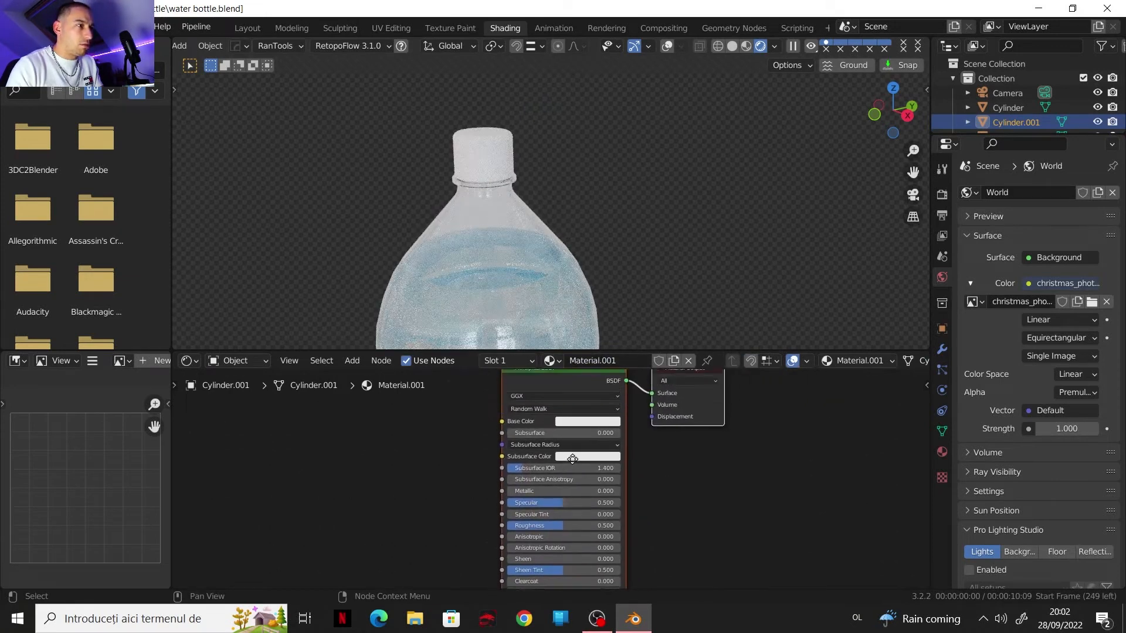
left_click(593, 421)
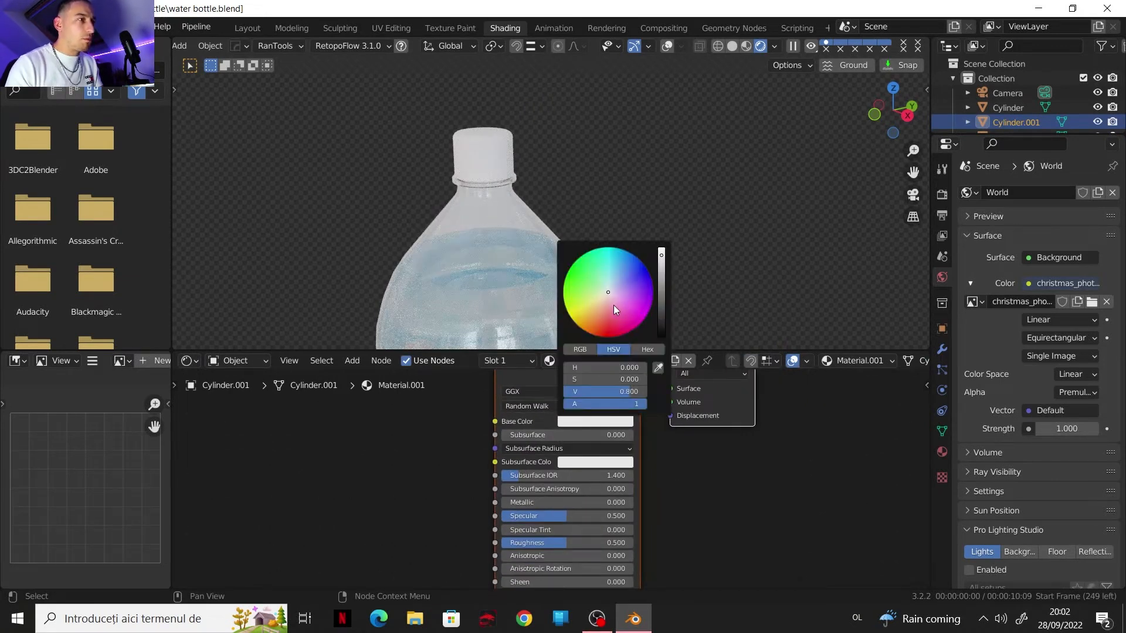
mouse_move(608, 291)
left_mouse_down()
mouse_move(616, 324)
mouse_move(578, 327)
left_mouse_up()
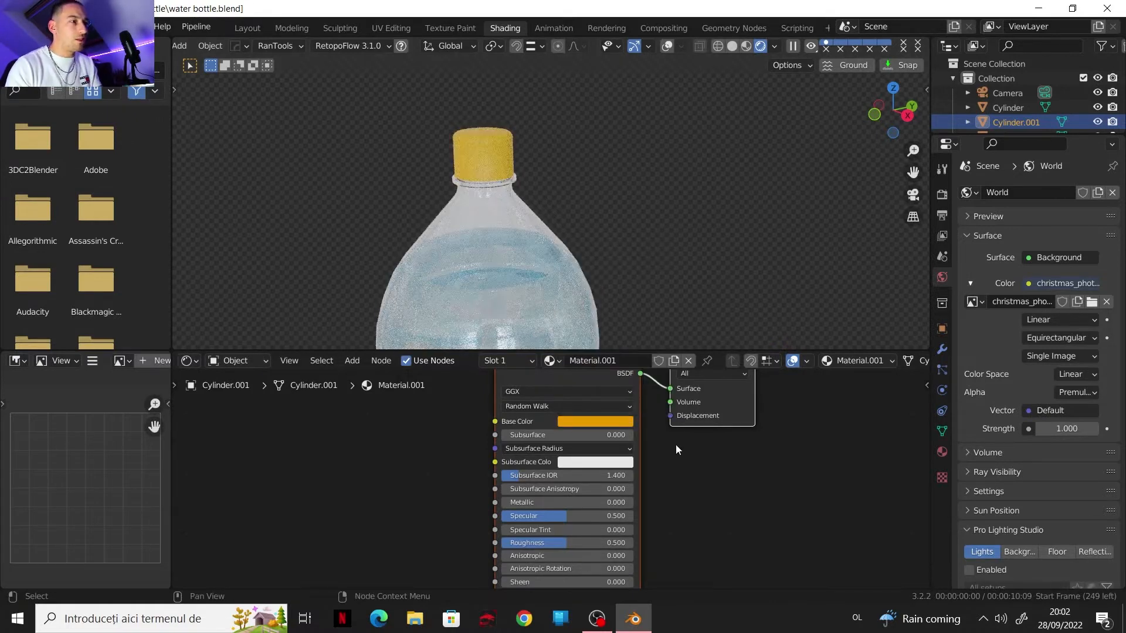
- Go to the Layout workspace and display the bottle in solid shading
scroll(675, 447, "down", 2)
middle_click_drag(643, 461, 660, 436)
middle_click_drag(527, 259, 573, 210, "shift")
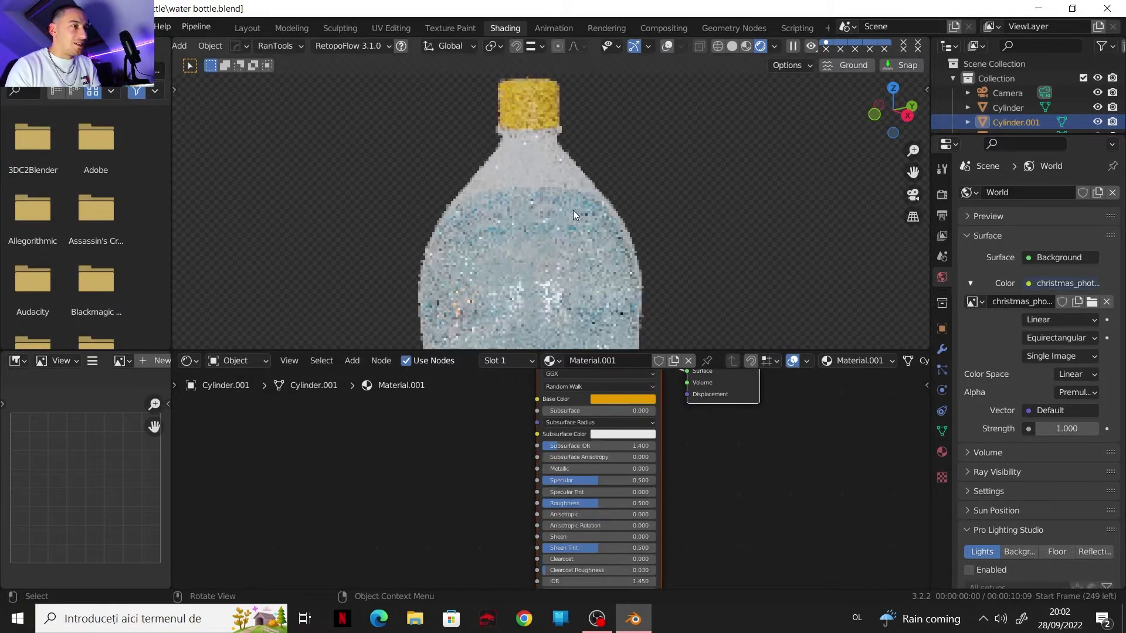
scroll(571, 119, "down", 5)
left_click(732, 46)
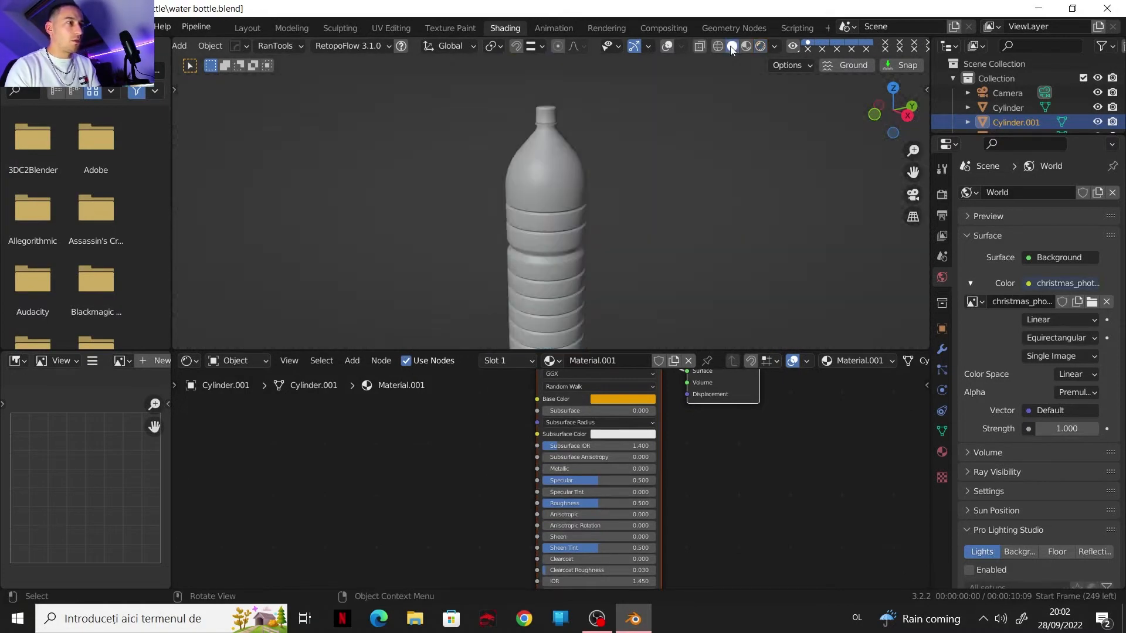
left_click(248, 28)
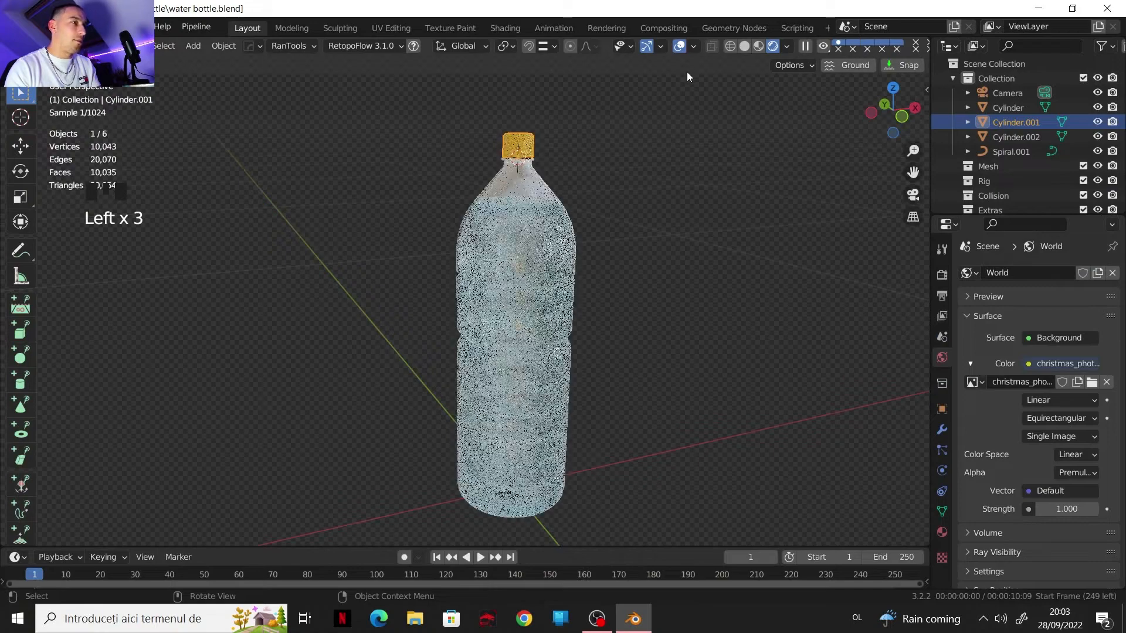
left_click(744, 46)
- Select the bottle body and hide the liquid, the spiral thread and the cap
scroll(538, 296, "up", 3)
left_click(575, 228)
left_click(1097, 137)
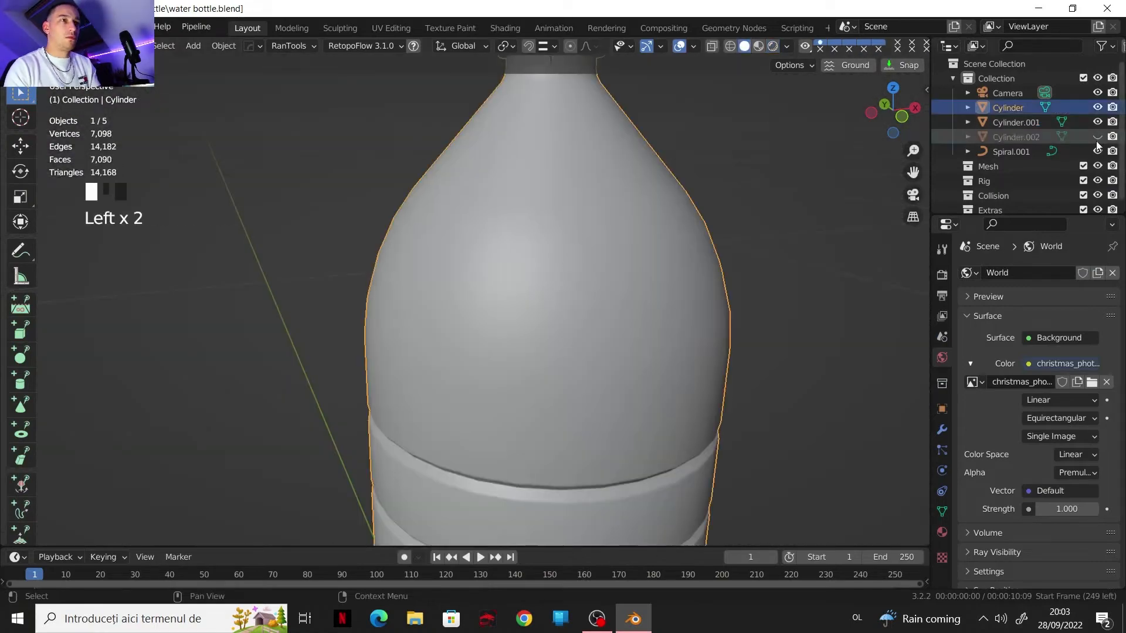
left_click(1097, 151)
left_click(1097, 122)
- Edit the bottle mesh and select the ring of faces on the inner wall of the shoulder just below the neck
middle_click_drag(529, 340, 449, 263, "shift")
scroll(540, 218, "up", 2)
key("Tab")
left_click(435, 460, "alt")
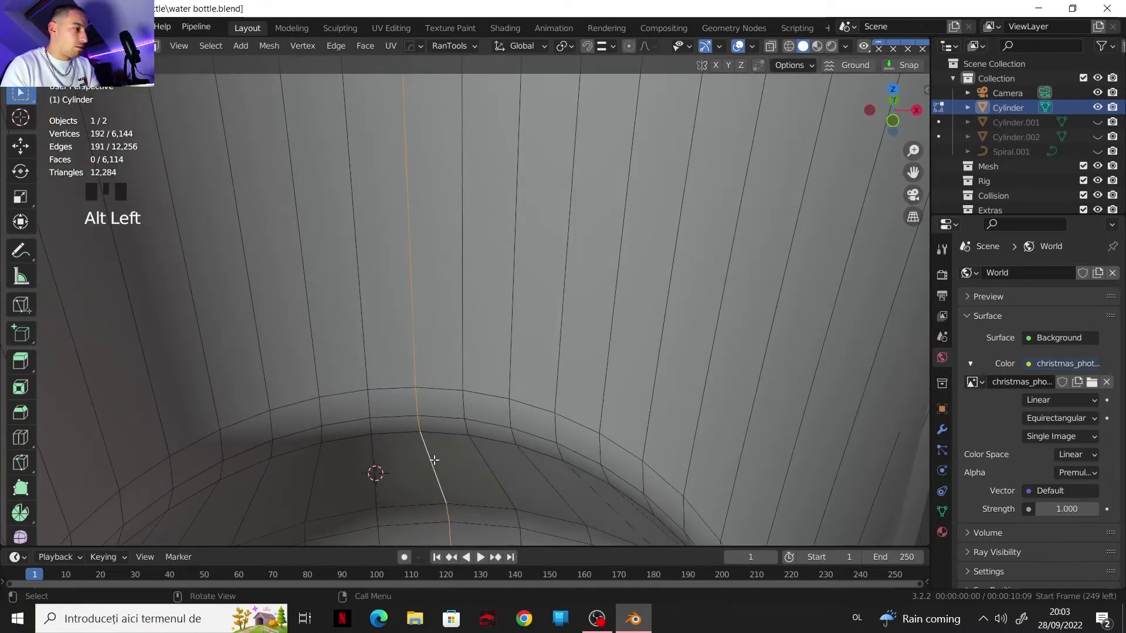
key("3")
left_click(481, 468, "alt")
- Extend the selection with the three inner face rings above it, up to the rim of the bottle's neck
scroll(483, 467, "down", 2)
middle_click_drag(539, 439, 541, 511, "shift")
scroll(573, 468, "down", 4)
middle_click_drag(516, 509, 530, 469, "shift")
scroll(482, 292, "up", 3)
middle_click_drag(510, 153, 485, 190, "shift")
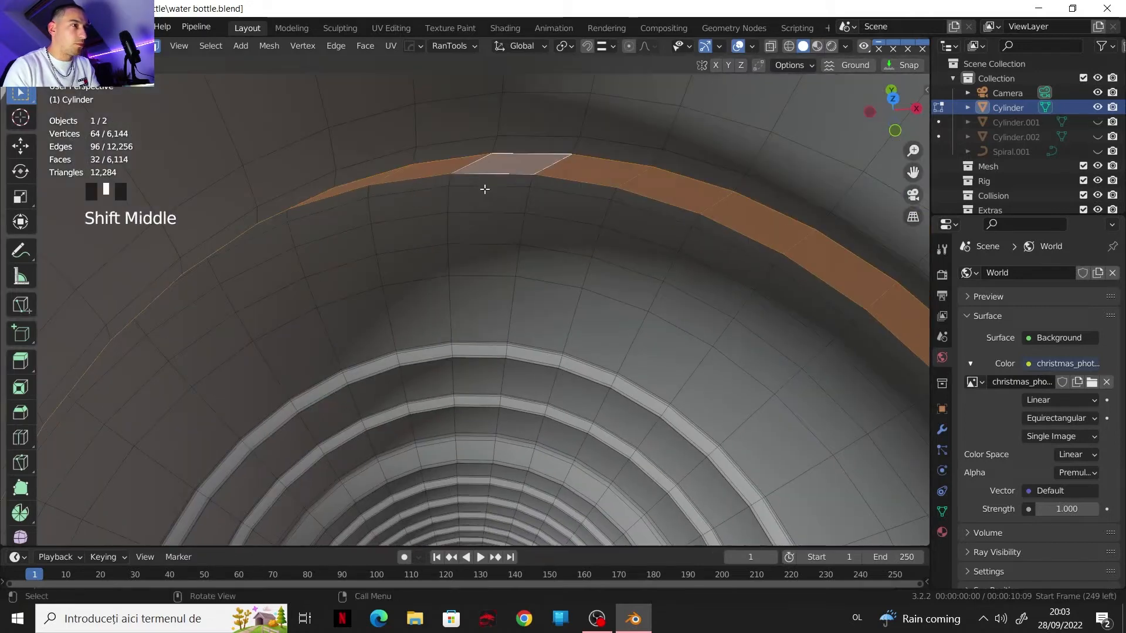
left_click(490, 146, "alt+shift")
left_click(469, 120, "alt+shift")
scroll(516, 193, "down", 5)
left_click(489, 213, "alt+shift")
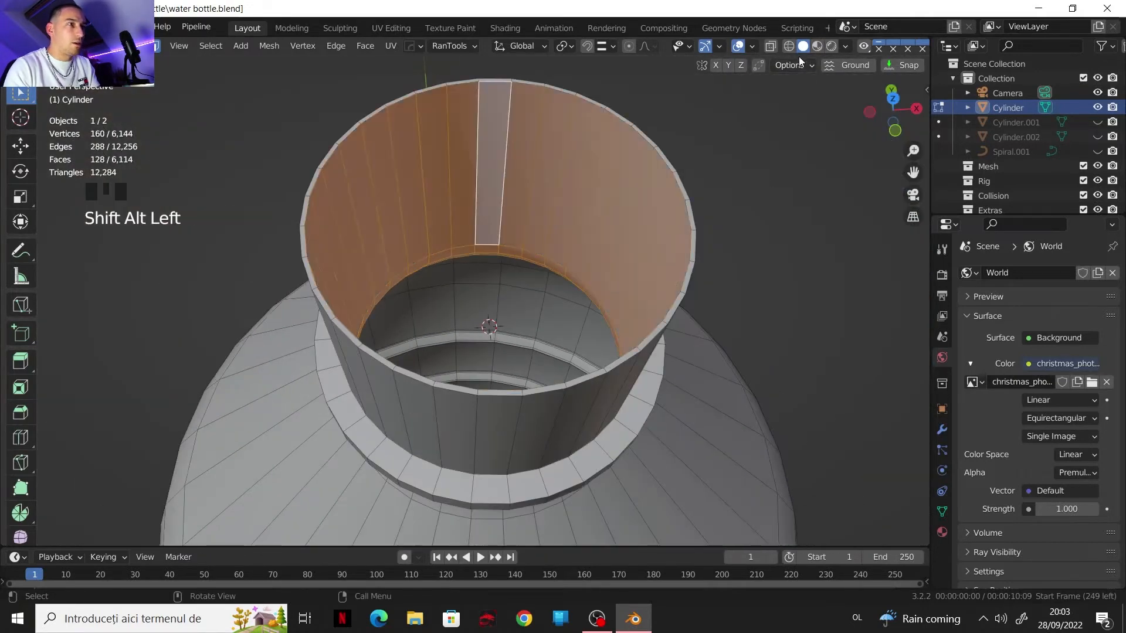
- Duplicate the selected inner neck and shoulder faces in place and separate them into their own object, using X-ray and the front view
left_click(769, 47)
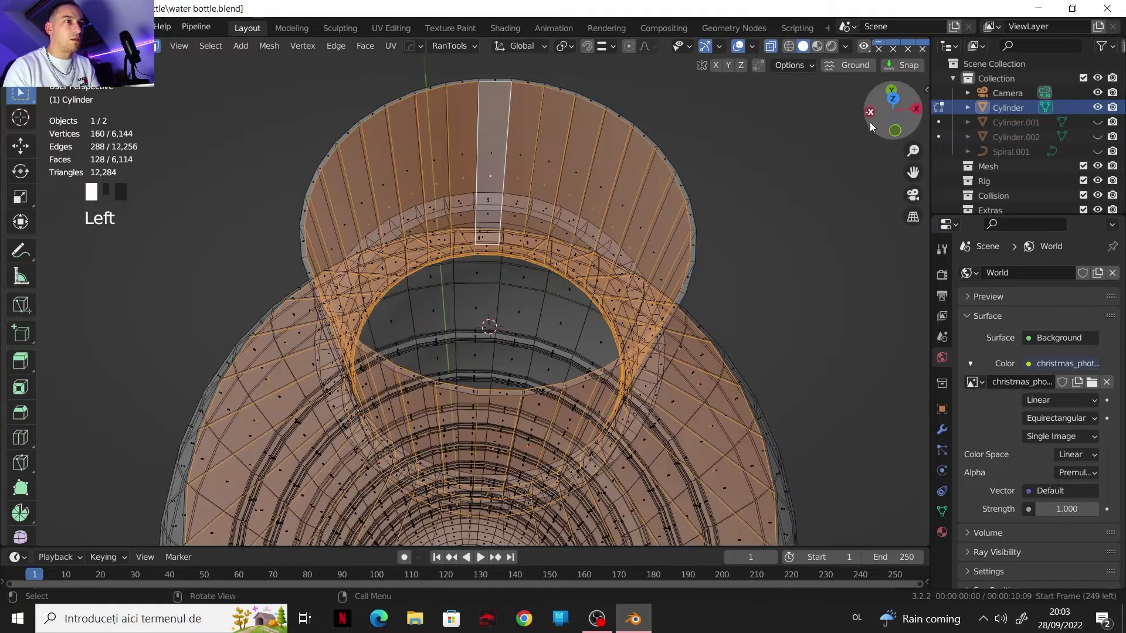
left_click(889, 131)
middle_click_drag(589, 129, 593, 294, "shift")
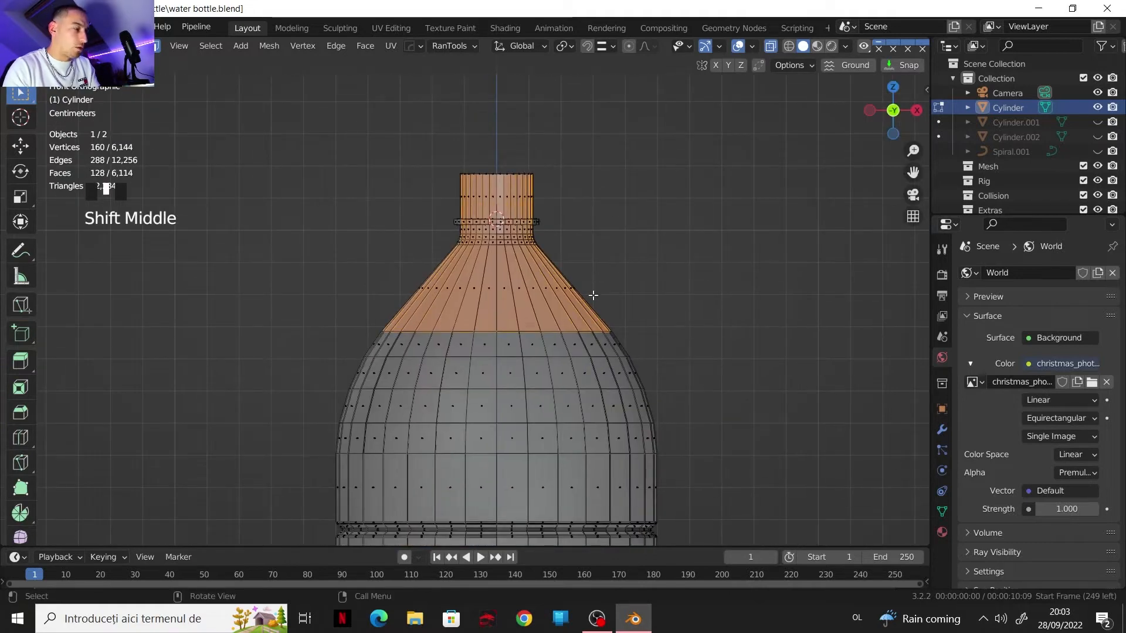
key("shift+d")
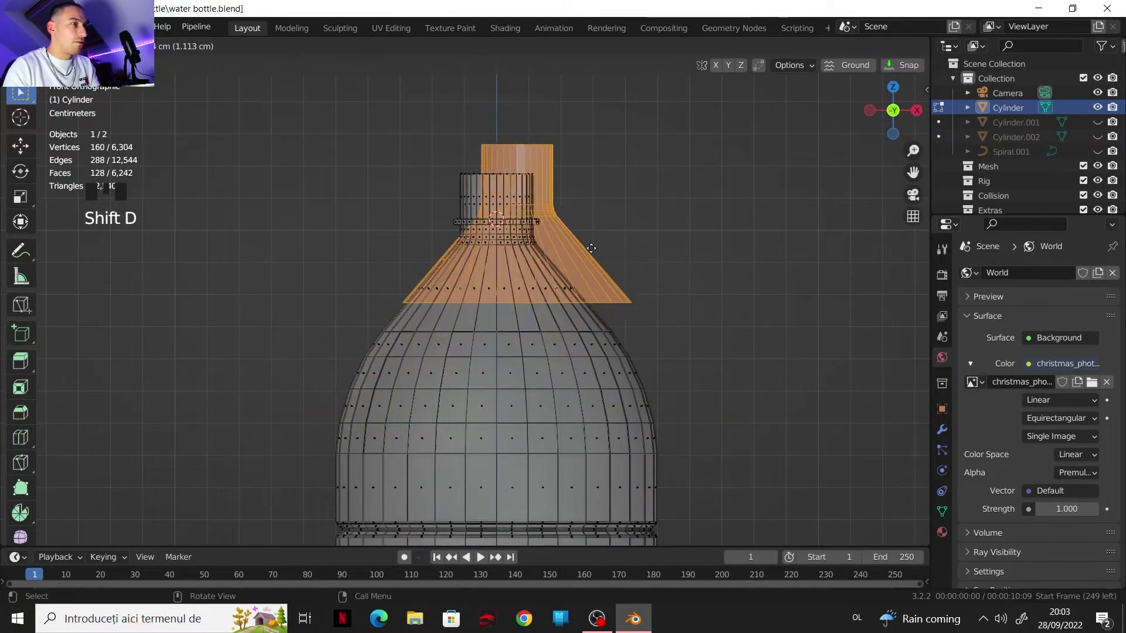
right_click(650, 225)
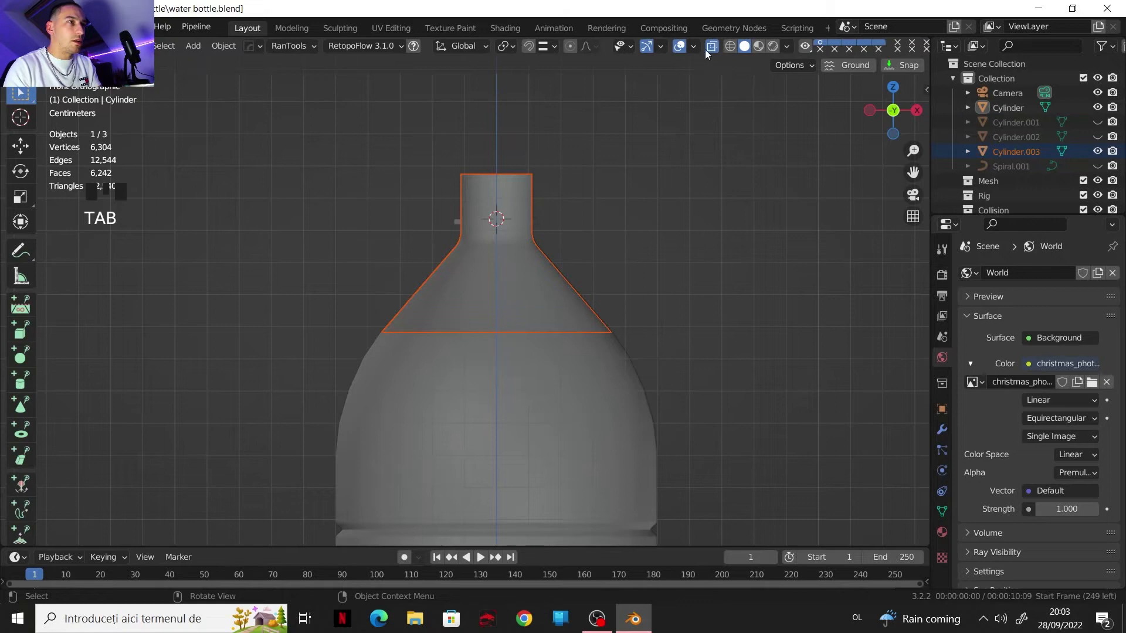
left_click(710, 47)
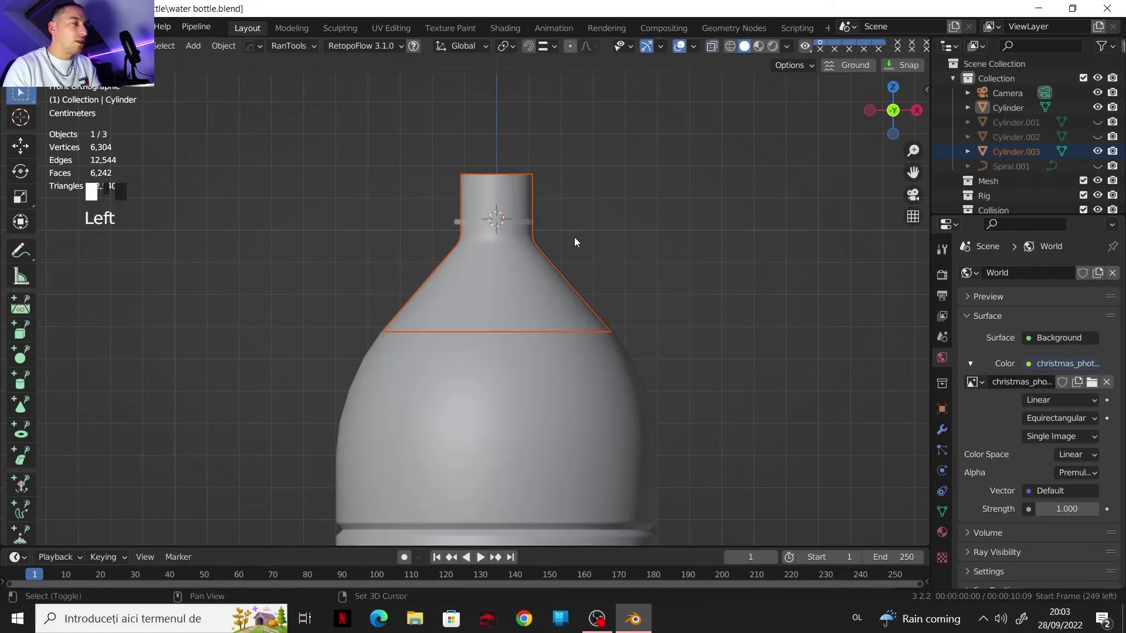
- Select the separated inner neck piece and hide the bottle body so only the piece is displayed
left_click(545, 287)
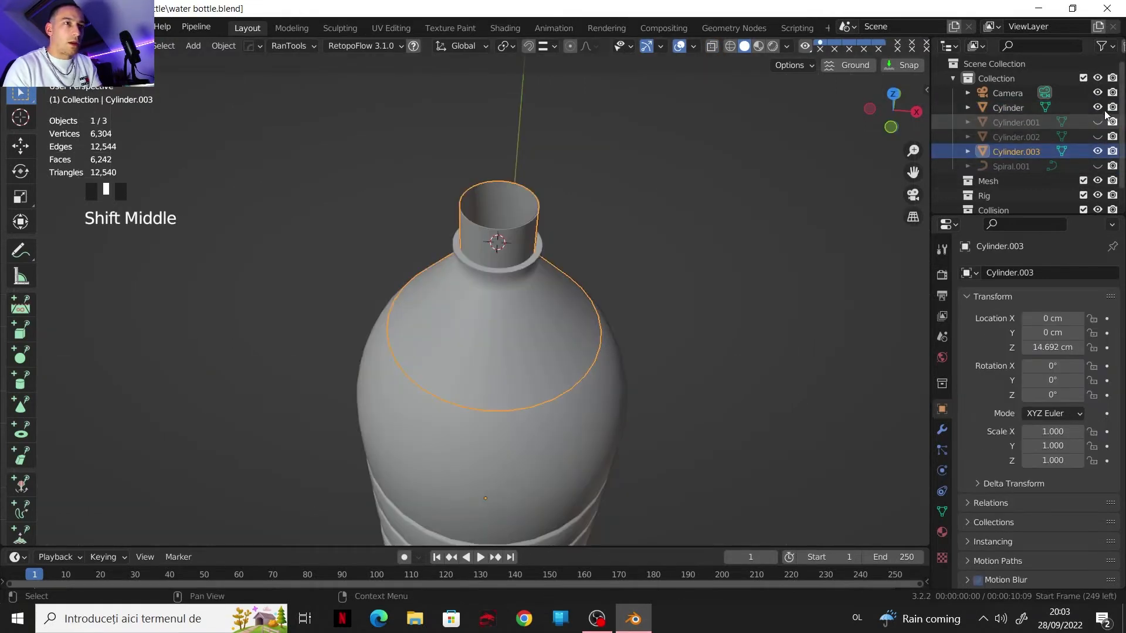
left_click(1097, 107)
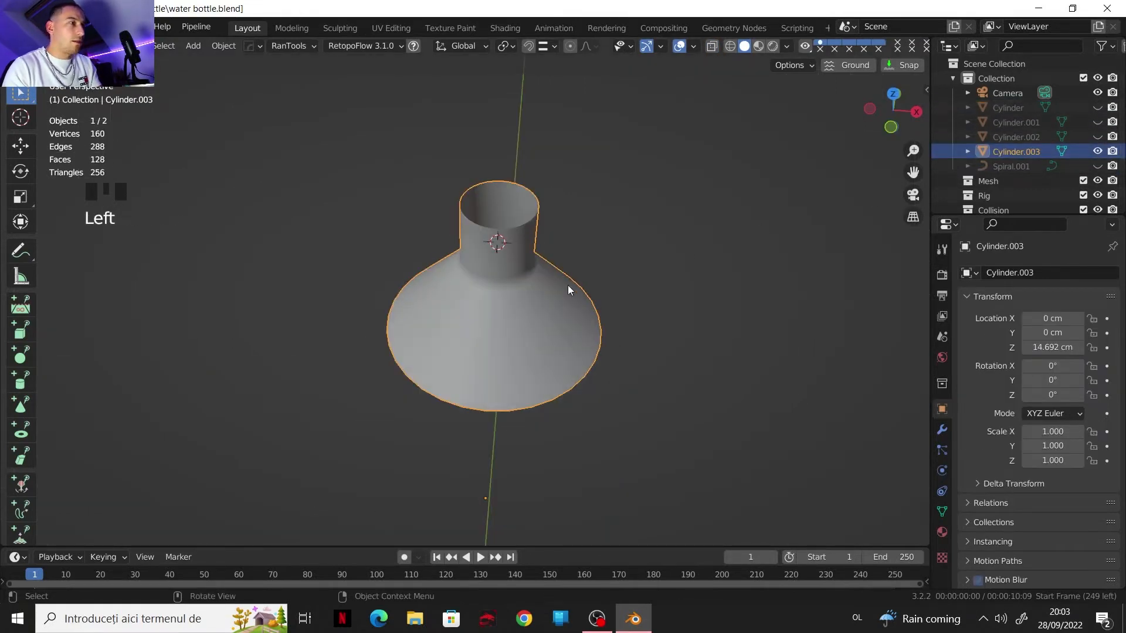
middle_click_drag(567, 285, 495, 284, "shift")
scroll(498, 285, "up", 1)
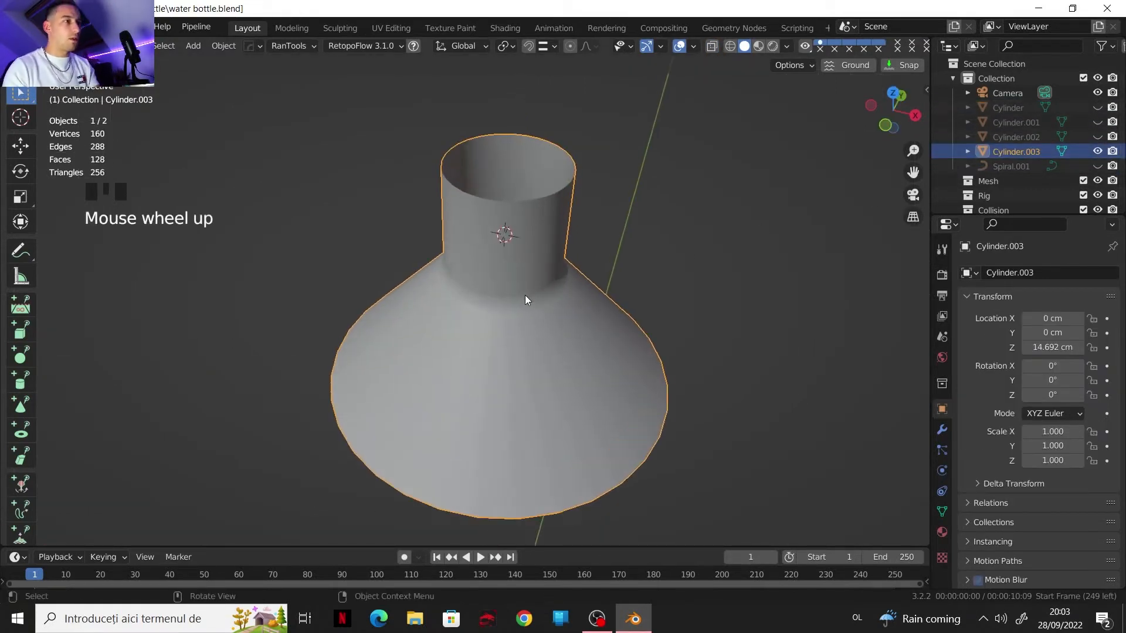
- Add a UV sphere at the neck with 10 segments and 8 rings
scroll(528, 305, "down", 2)
middle_click_drag(519, 311, 429, 262, "shift")
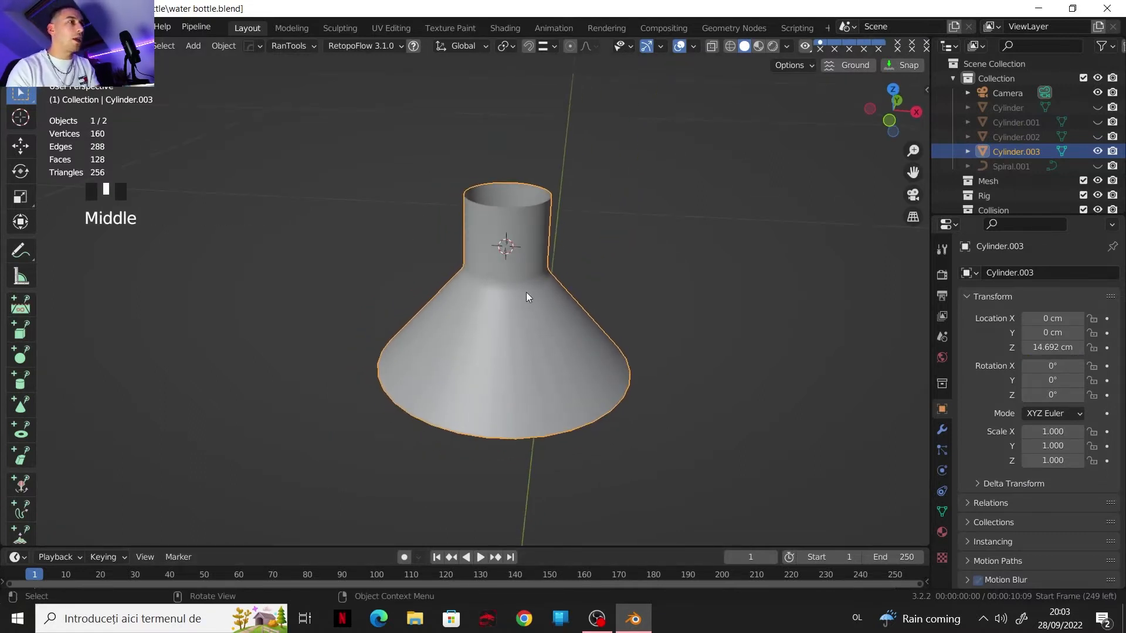
middle_click_drag(526, 297, 565, 271, "shift")
scroll(485, 275, "down", 2)
scroll(451, 264, "up", 1)
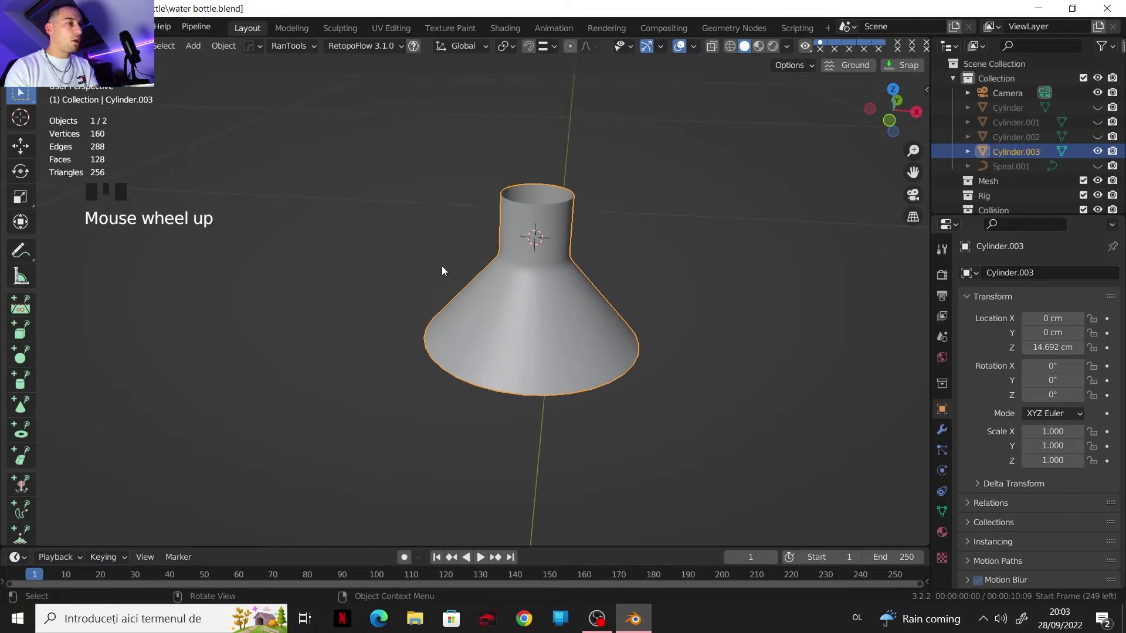
key("shift+a")
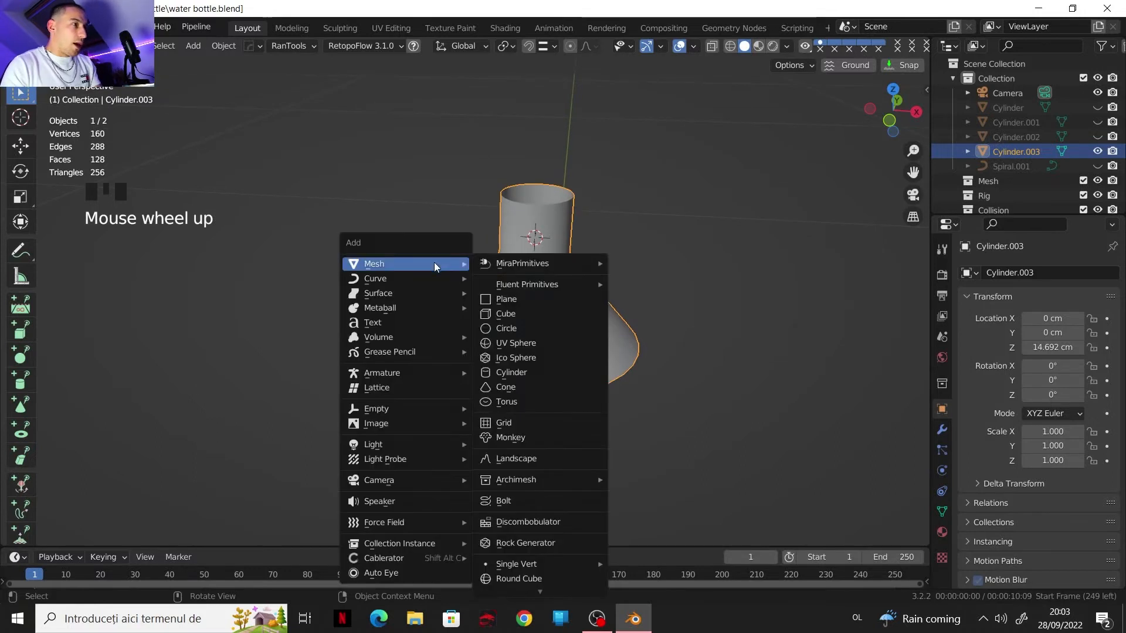
left_click(522, 343)
left_click_drag(187, 373, 126, 376)
left_click_drag(189, 391, 168, 392)
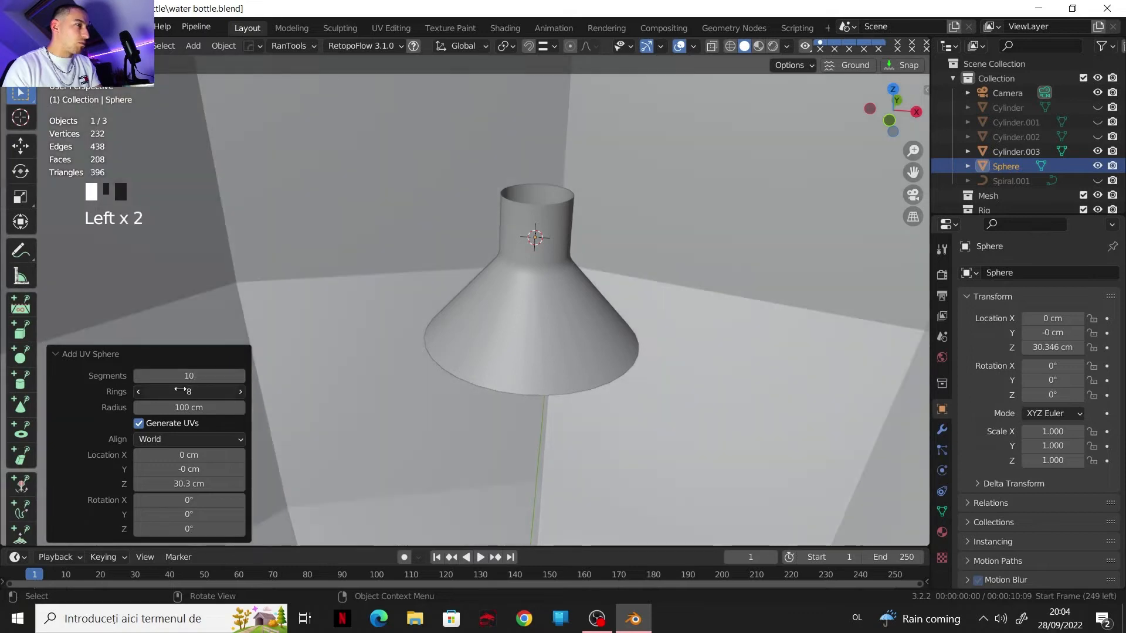
- Reduce the new UV sphere's radius to 2 cm
scroll(477, 286, "down", 5)
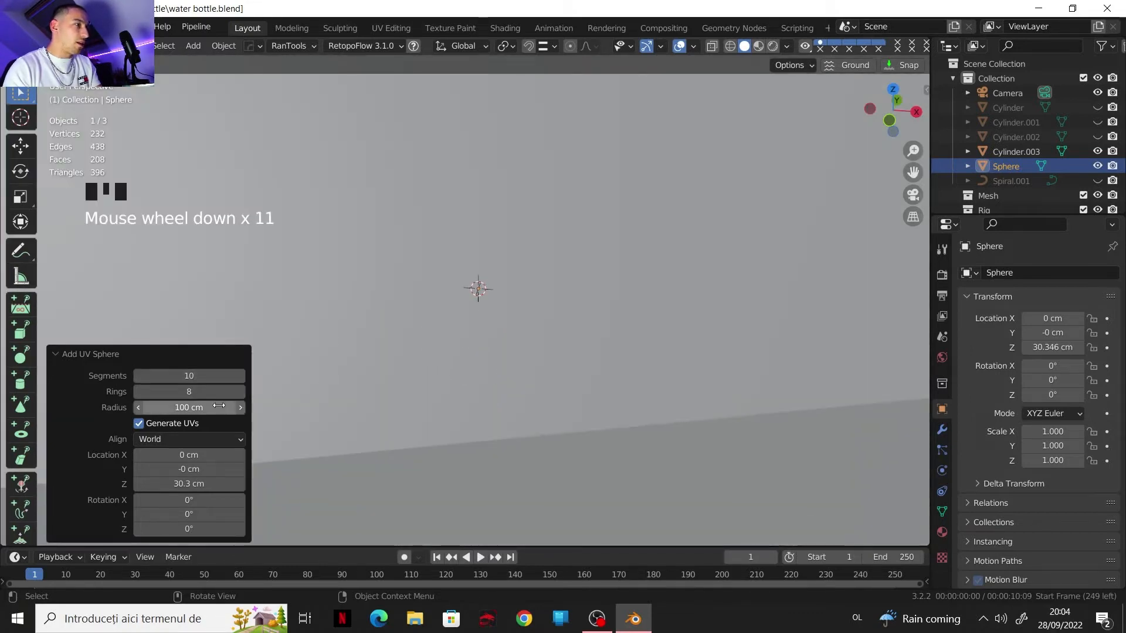
left_click_drag(225, 407, 146, 399)
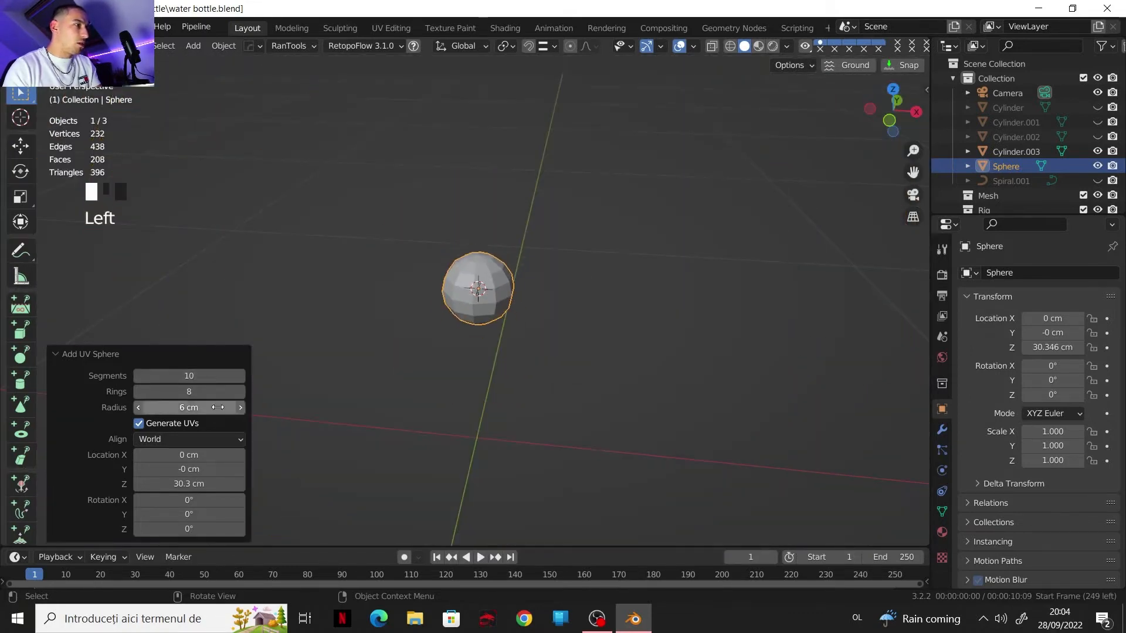
left_click(139, 406)
left_click(139, 406)
left_click(139, 406)
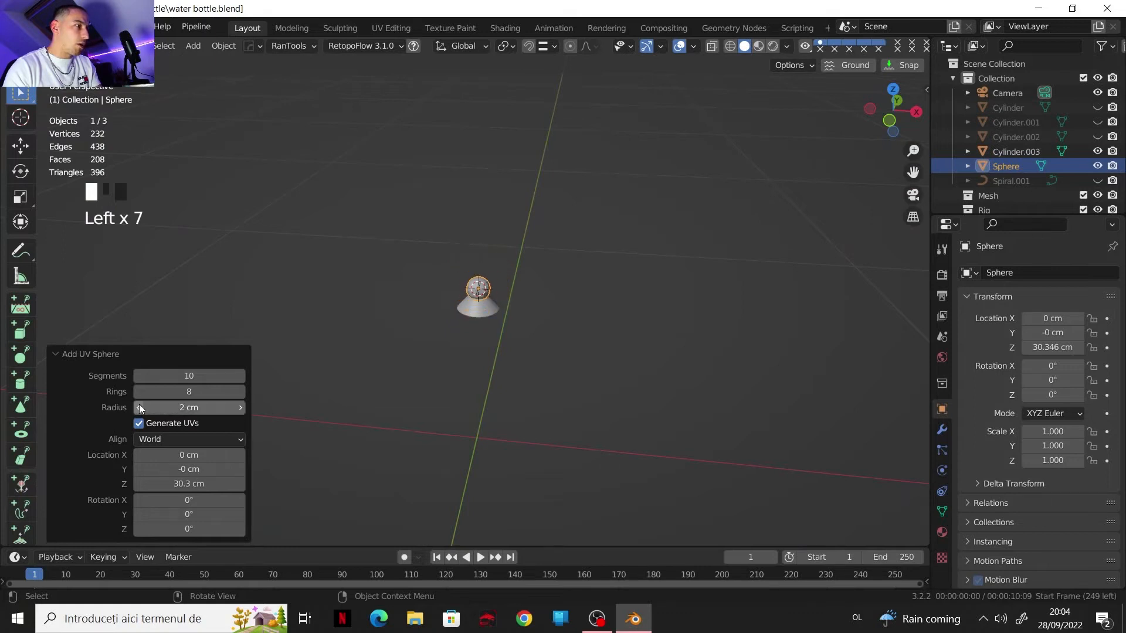
- Move the sphere about 44.7 cm away from the neck piece in the negative X direction
scroll(498, 336, "down", 2)
scroll(516, 326, "up", 20)
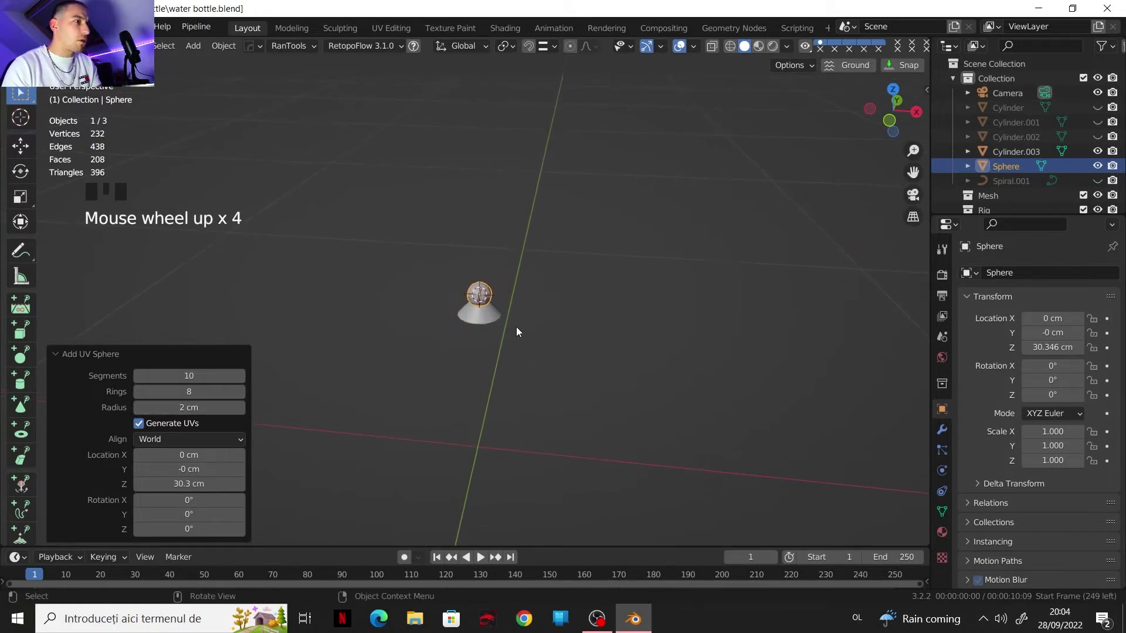
scroll(517, 345, "down", 2)
scroll(521, 328, "down", 20)
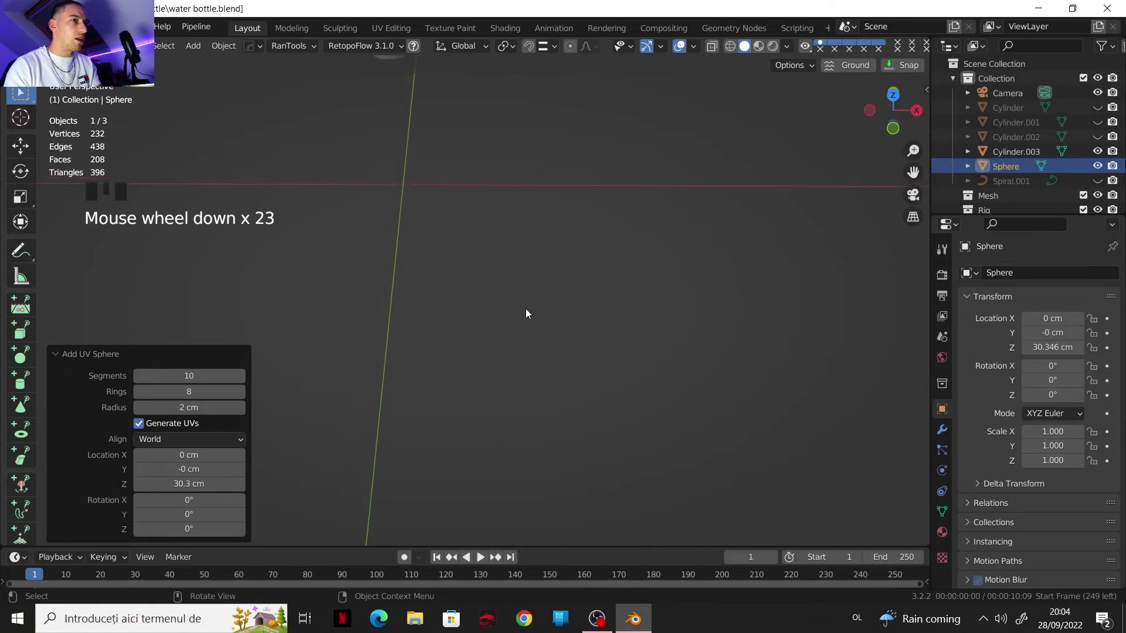
scroll(428, 191, "up", 11)
middle_click_drag(428, 191, 472, 327, "shift")
scroll(477, 274, "up", 6)
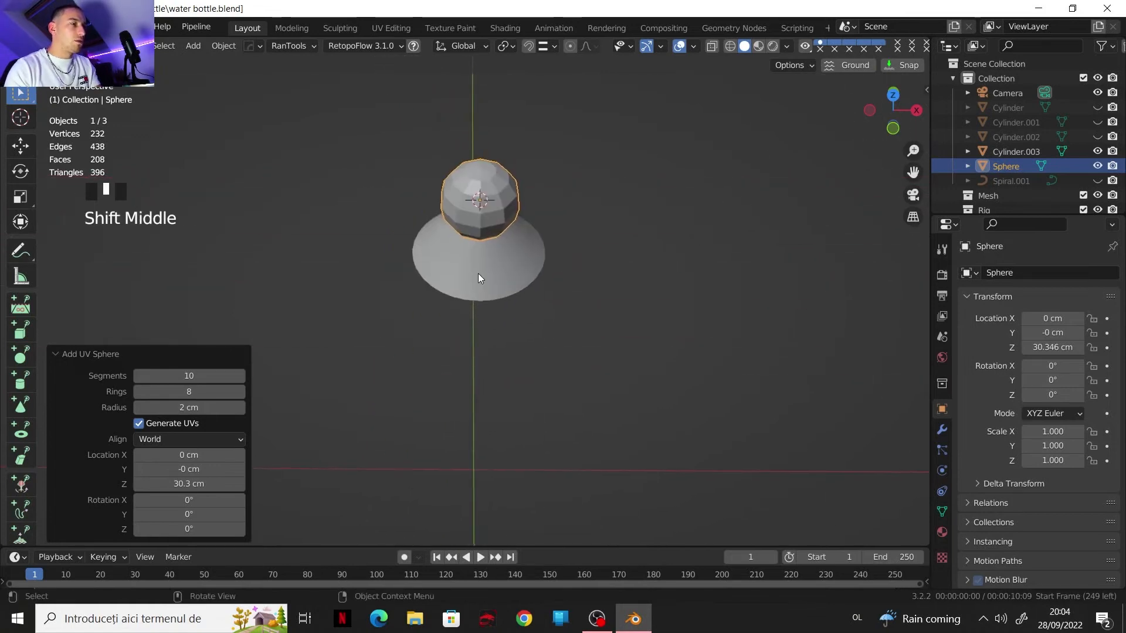
scroll(503, 316, "down", 6)
key("g")
left_click(226, 315)
middle_click_drag(226, 314, 563, 323, "shift")
scroll(377, 289, "up", 2)
- Edit the sphere and raise its top vertex about 1.48 cm along Z with proportional editing to form a droplet shape
key("Tab")
scroll(341, 279, "up", 2)
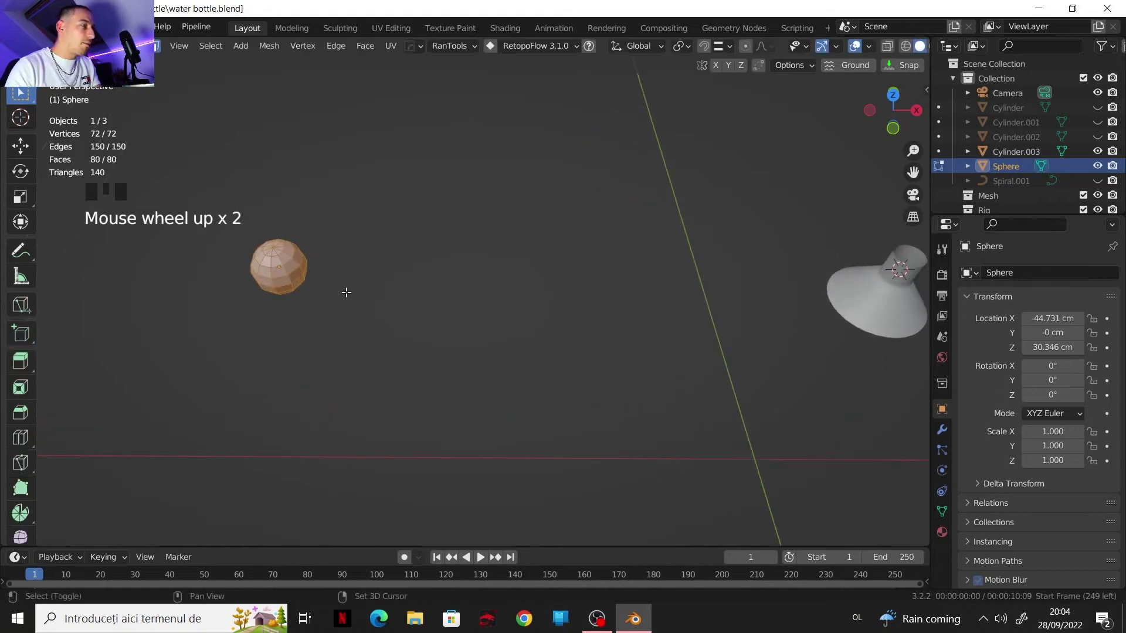
key("1")
left_click(380, 312)
middle_click_drag(380, 312, 658, 64, "shift")
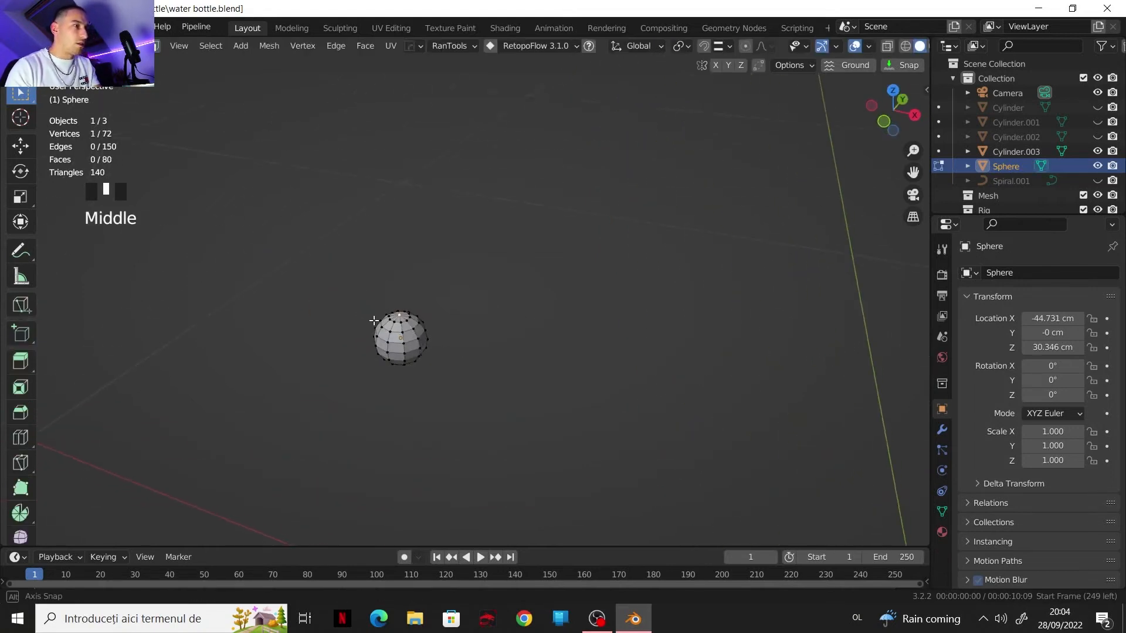
scroll(658, 64, "up", 1)
left_click(745, 47)
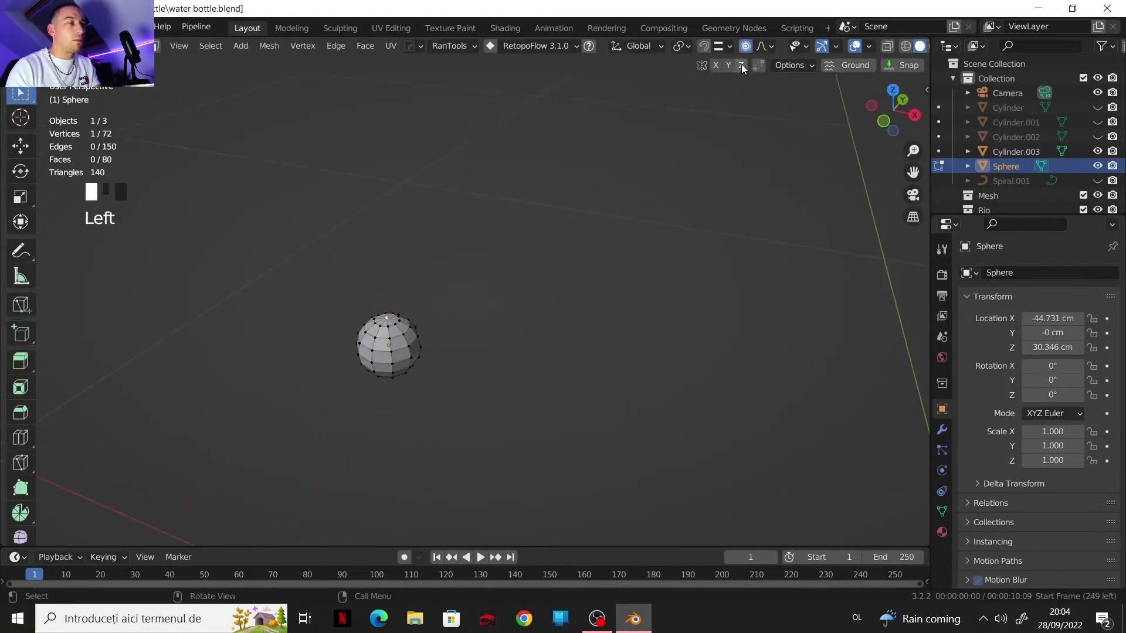
key("g")
key("z")
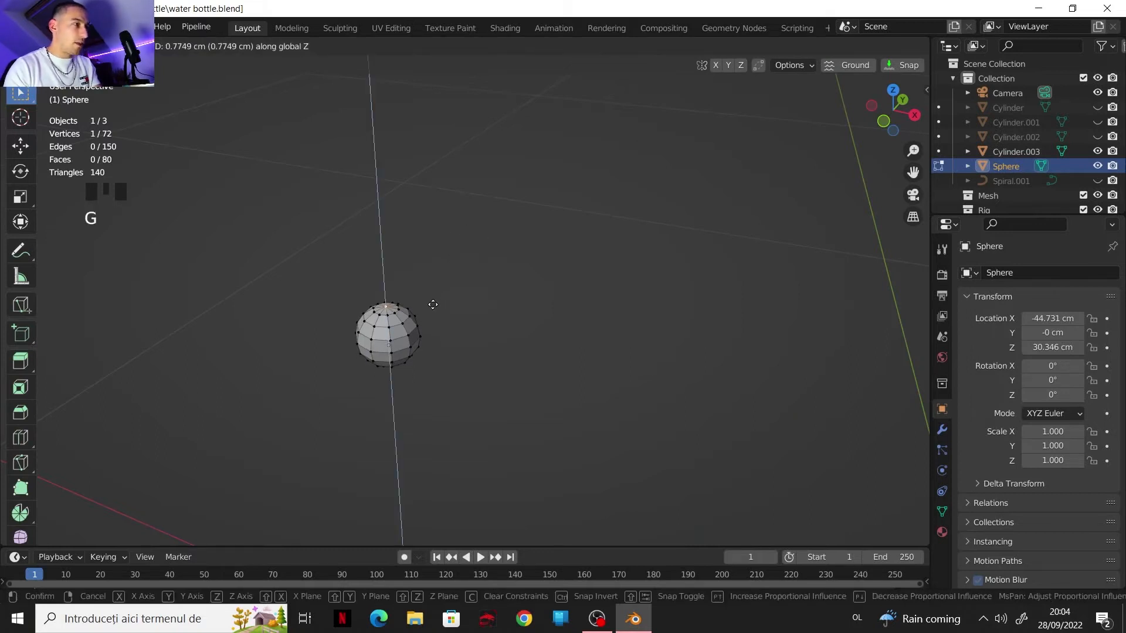
scroll(429, 300, "down", 3)
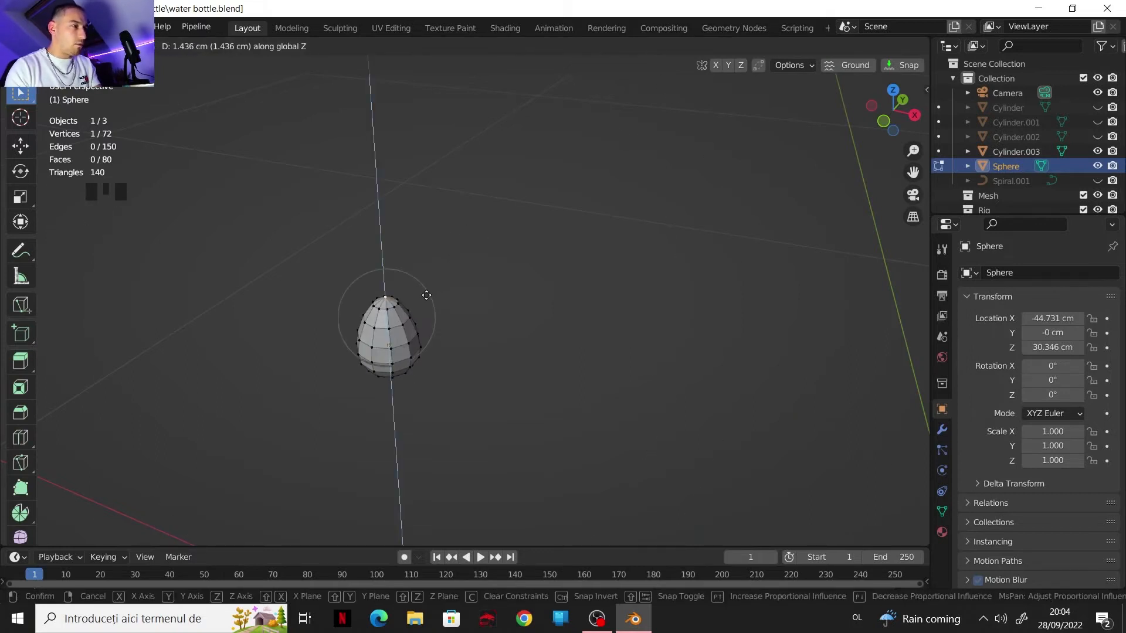
left_click(425, 296)
- Narrow the droplet by scaling two opposite side vertices inward along Y with proportional editing, then leave mesh editing
middle_click_drag(424, 296, 444, 314)
scroll(430, 304, "down", 1)
scroll(430, 305, "down", 2)
scroll(444, 315, "up", 6)
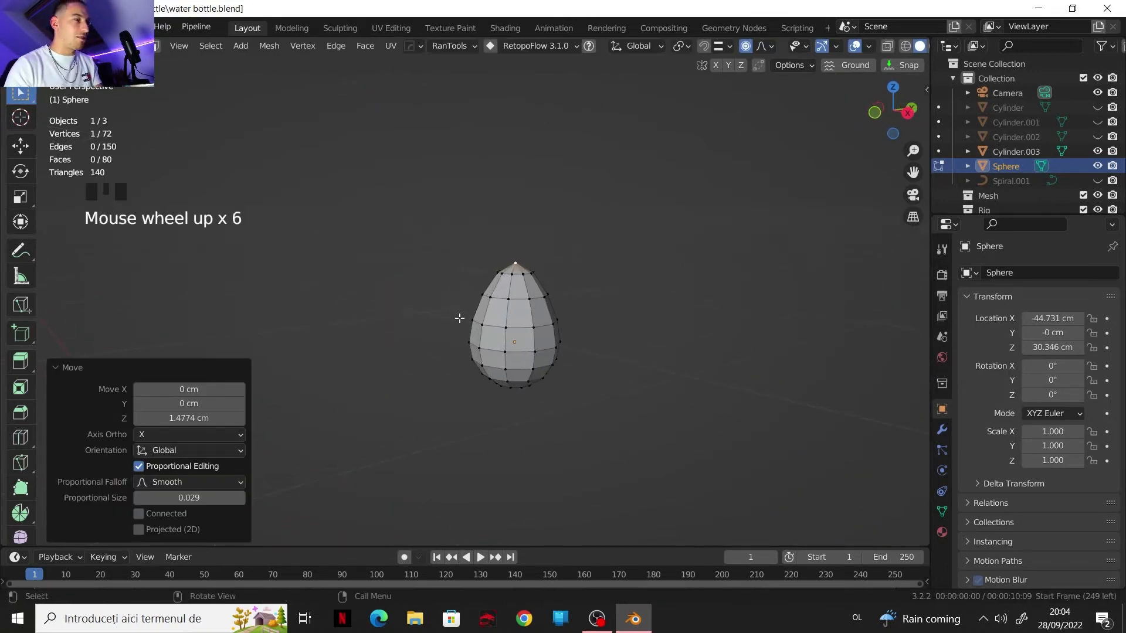
scroll(517, 333, "up", 2)
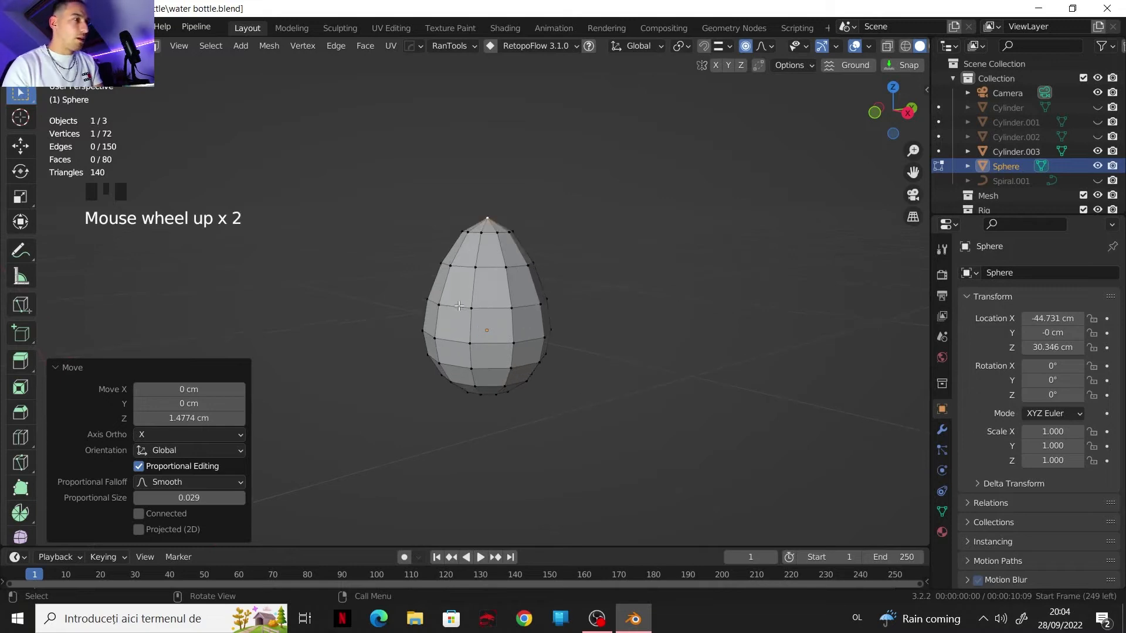
scroll(438, 335, "down", 1)
middle_click_drag(500, 319, 489, 379)
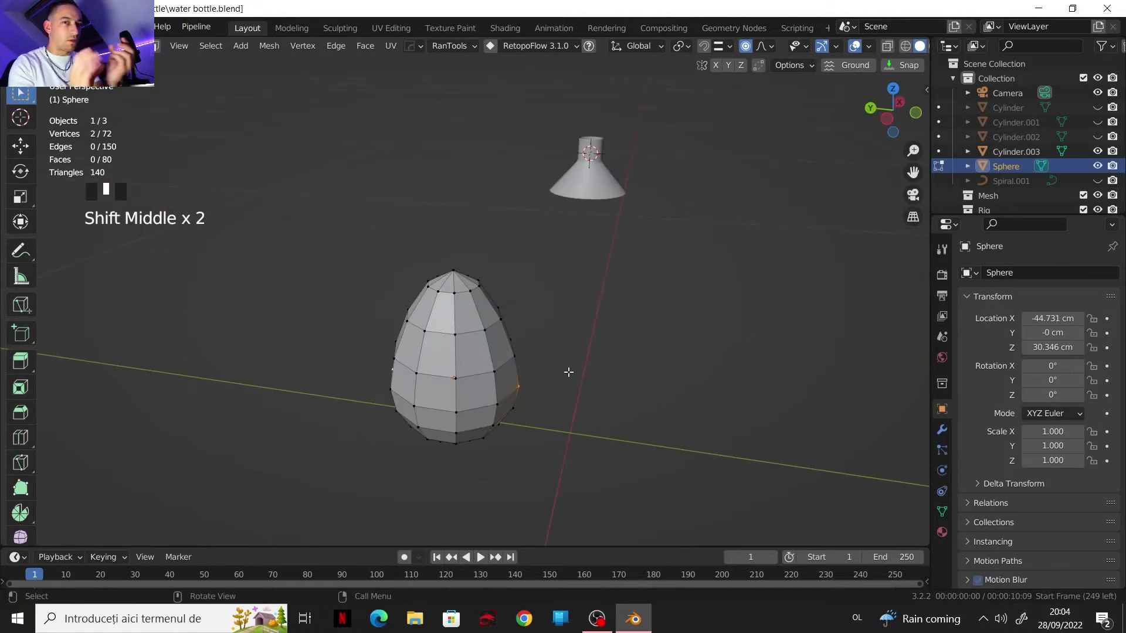
key("s")
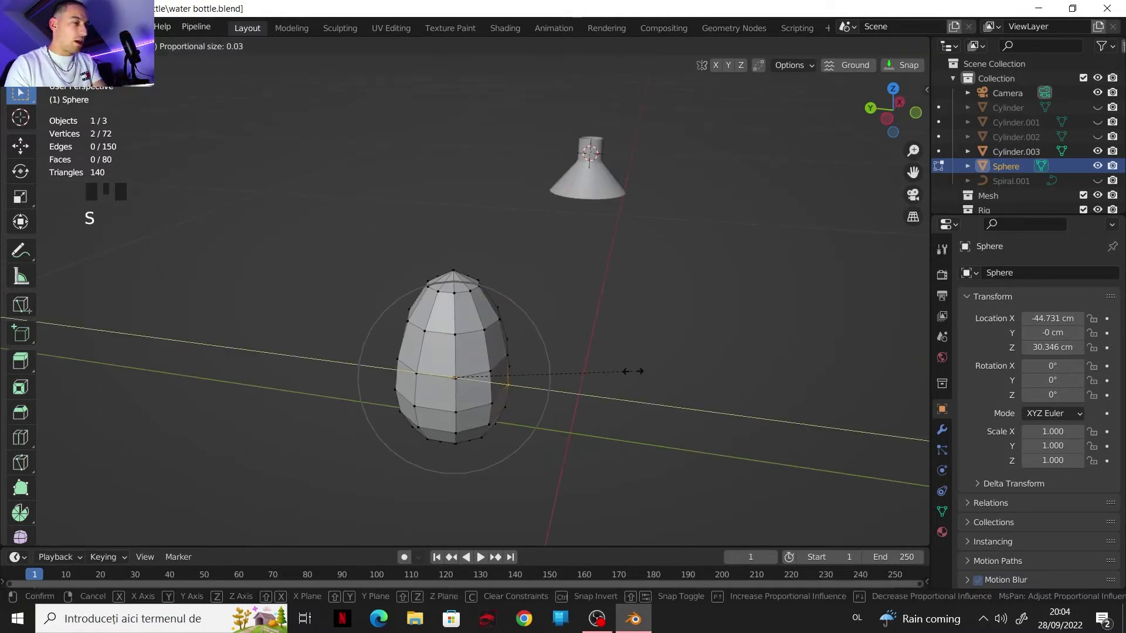
left_click(588, 365)
key("Tab")
- Select the separated neck piece and add an emitter particle system to it
scroll(573, 343, "down", 4)
middle_click_drag(574, 343, 479, 321)
right_click_drag(491, 305, 460, 255)
middle_click_drag(589, 351, 240, 275, "shift")
left_click(616, 313)
scroll(666, 326, "up", 4)
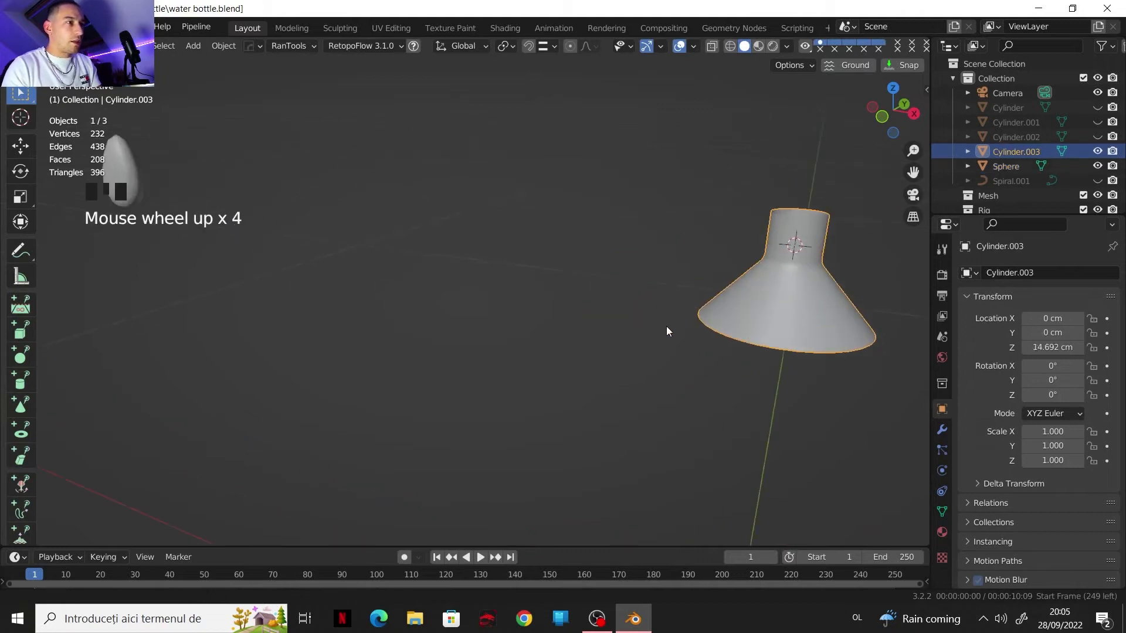
middle_click_drag(666, 326, 429, 329, "shift")
scroll(543, 345, "up", 2)
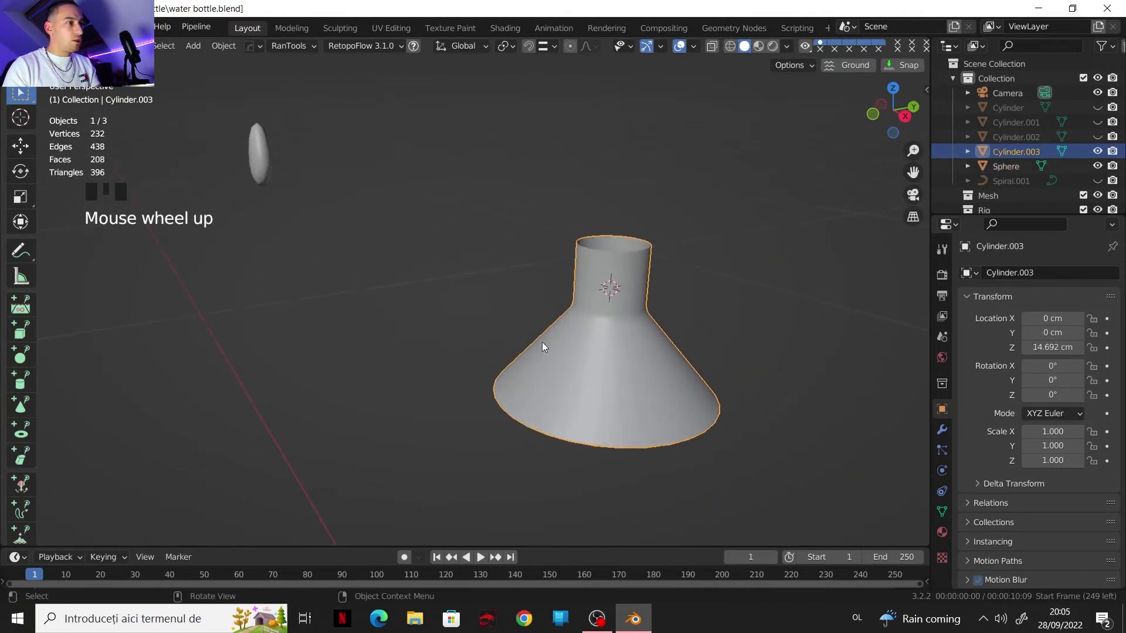
middle_click_drag(543, 344, 512, 343, "shift")
left_click(941, 451)
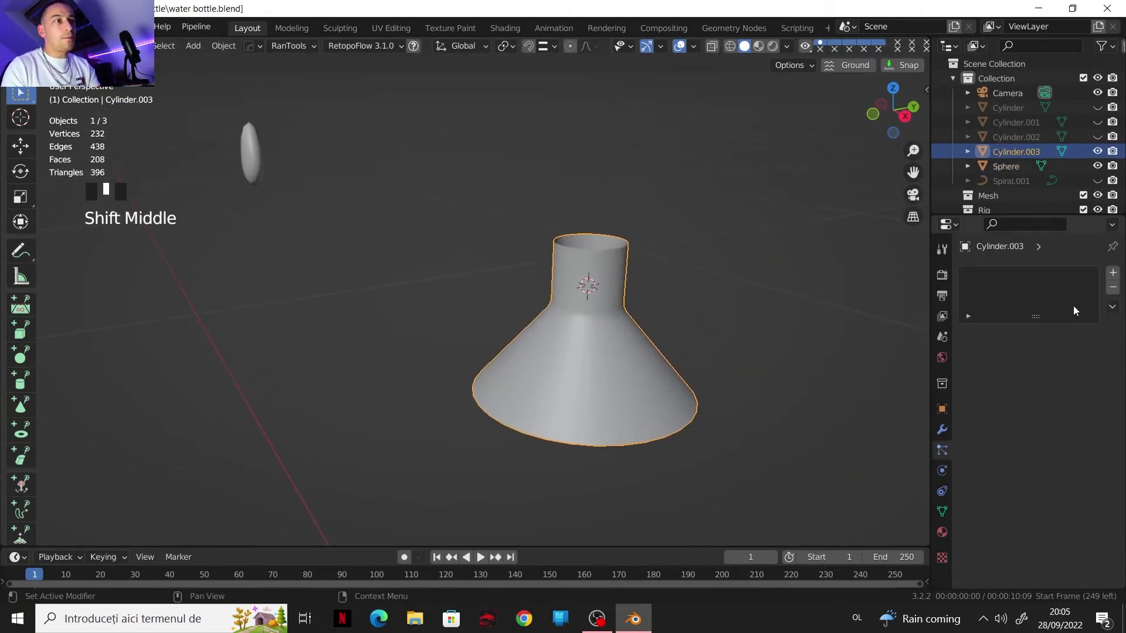
left_click(1112, 274)
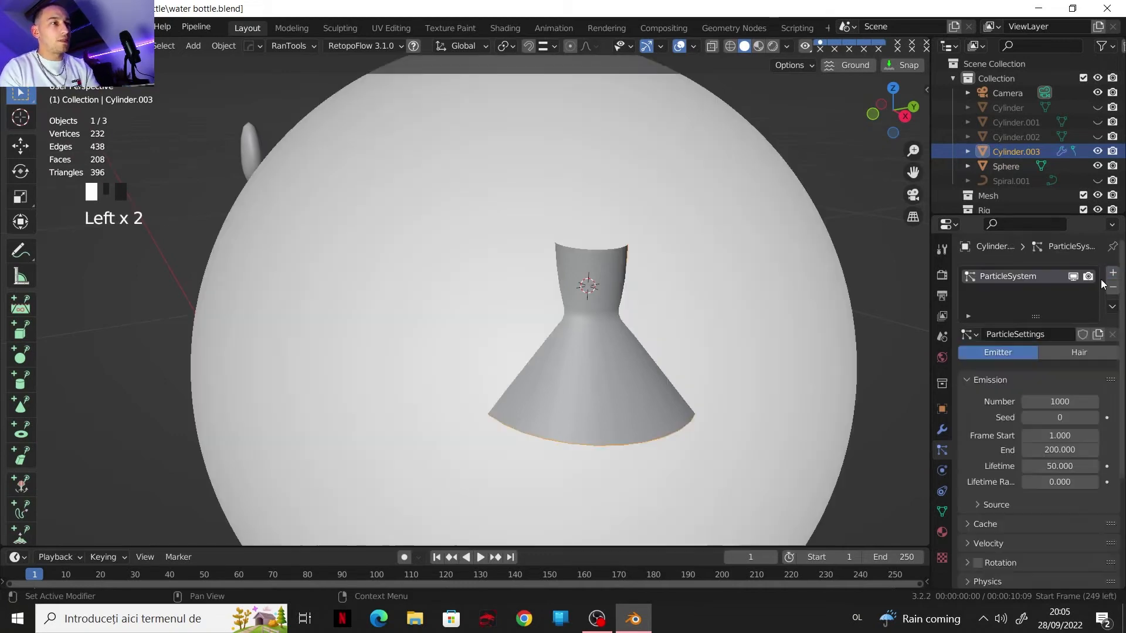
- Set the particles' viewport display size to 0.1 cm
scroll(681, 321, "down", 2)
scroll(1002, 481, "down", 6)
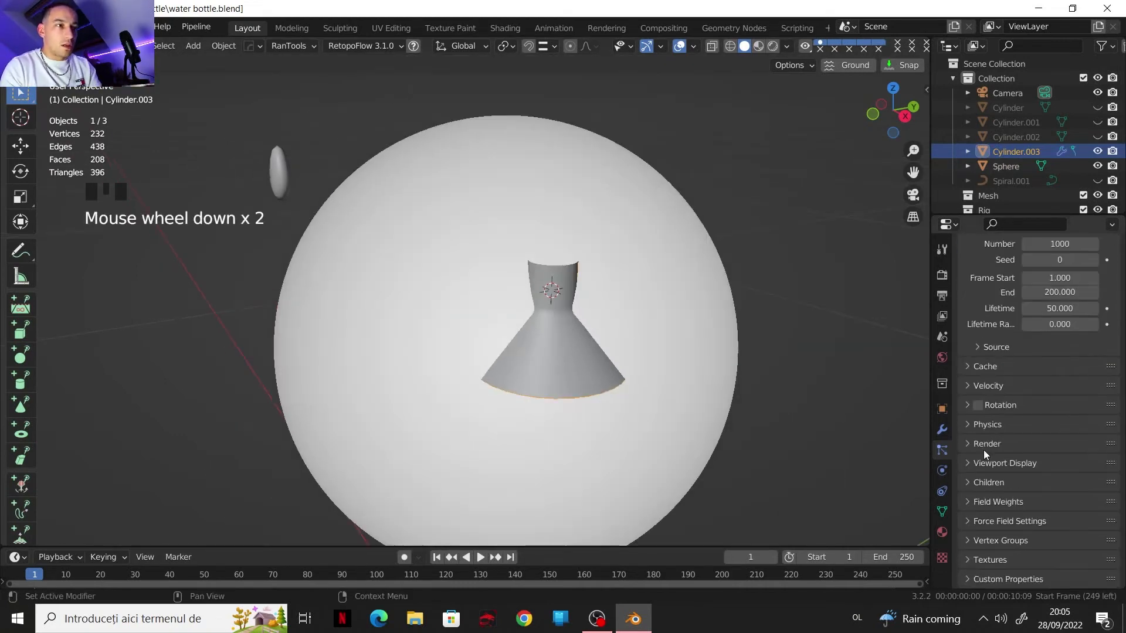
left_click(971, 459)
scroll(997, 478, "down", 2)
left_click_drag(1059, 497, 968, 498)
left_click_drag(1060, 497, 1068, 498)
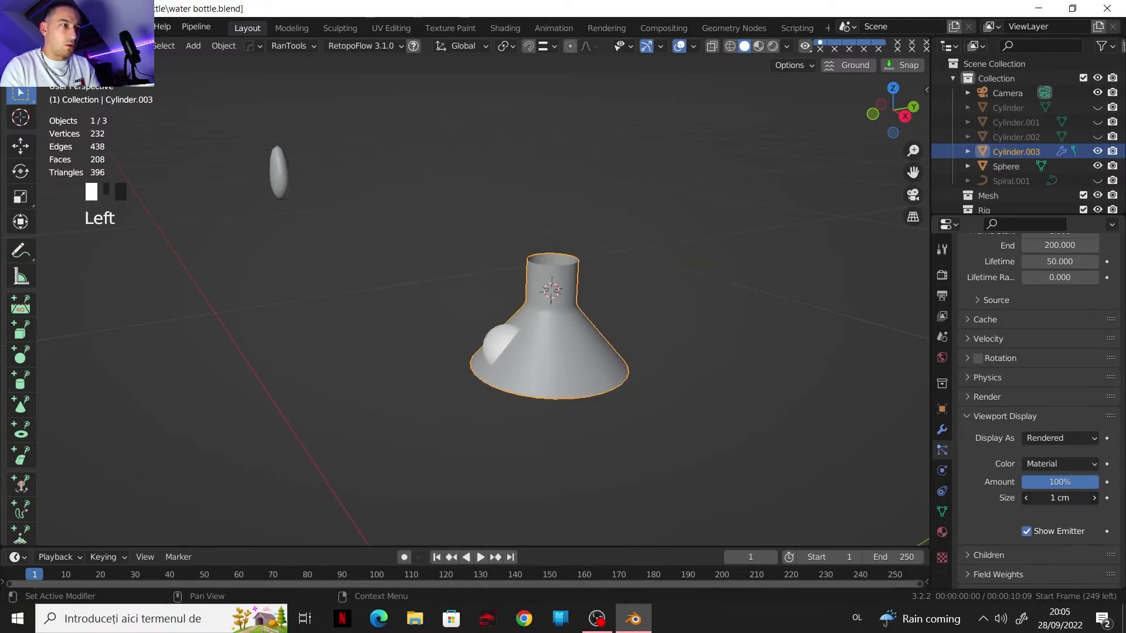
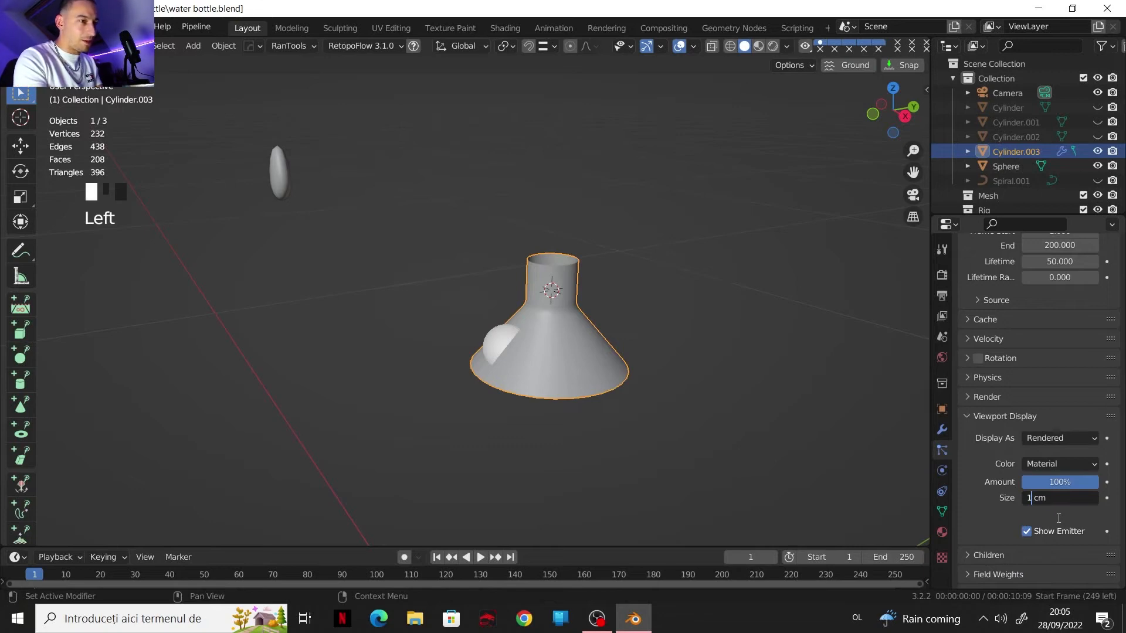
key("BackSpace")
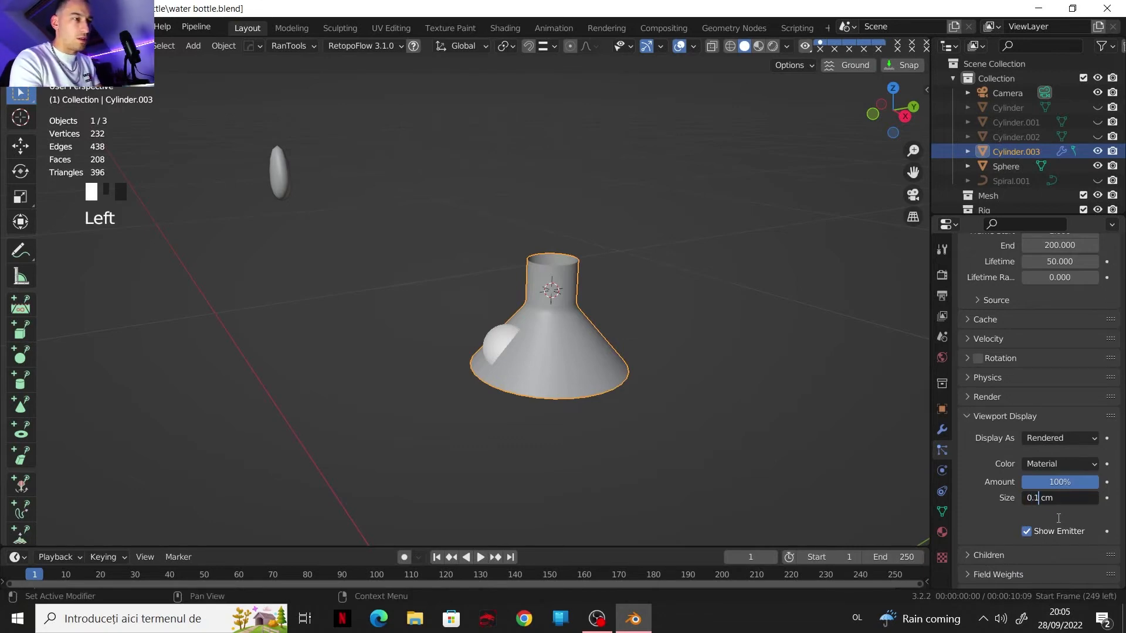
type("0.1")
key("Return")
- Set the particle emission's end frame to 1 and return the timeline to the first frame
scroll(1049, 487, "up", 5)
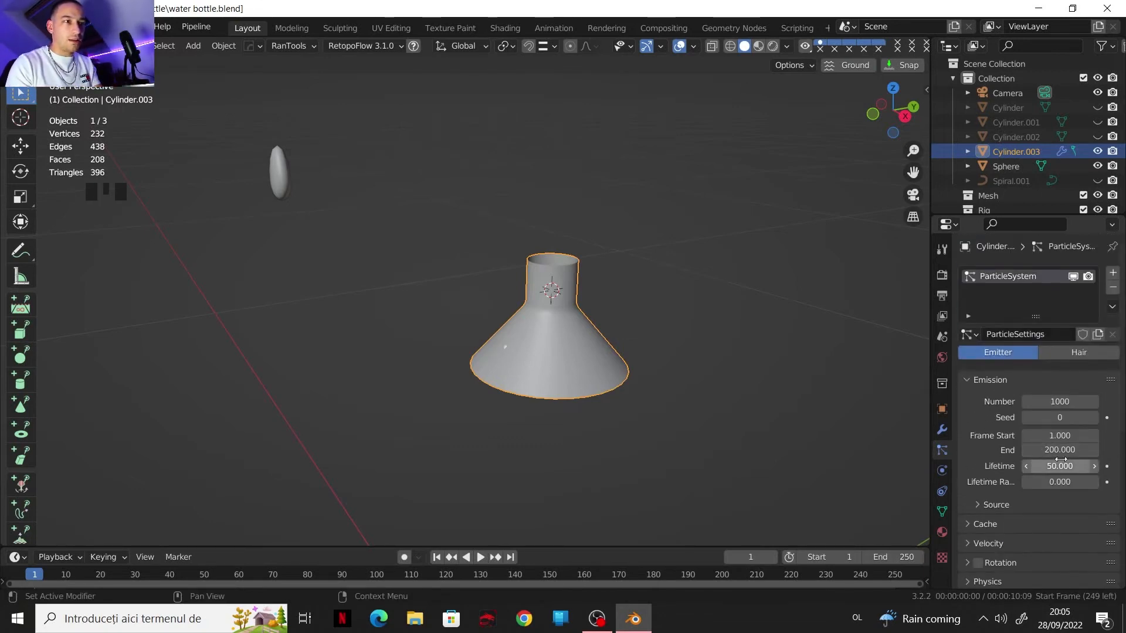
left_click(1060, 451)
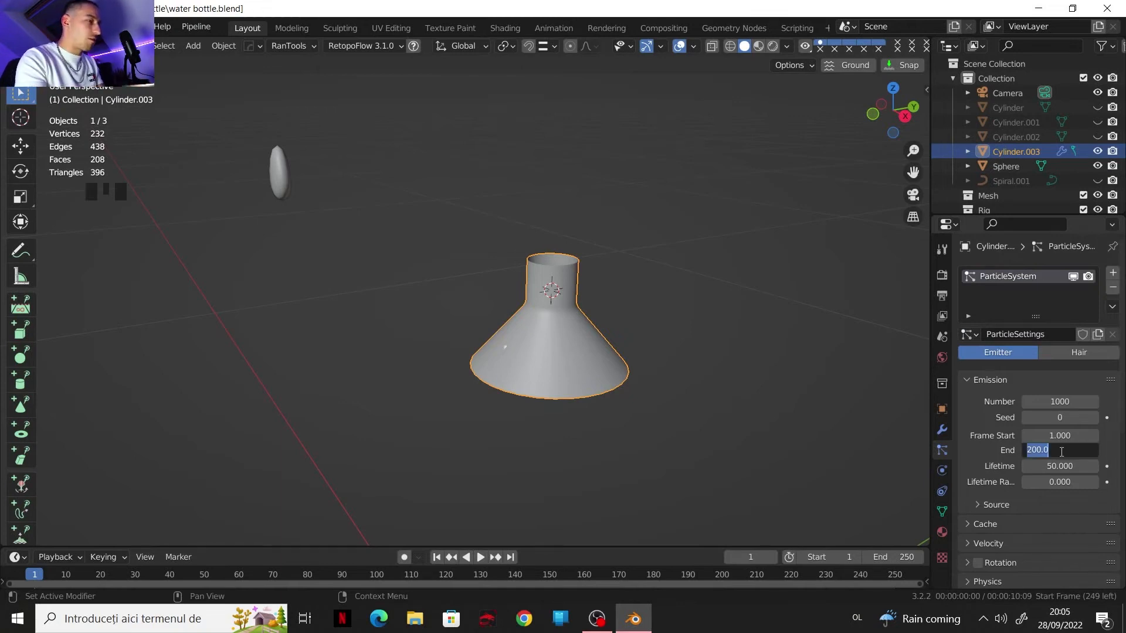
type("1")
key("Return")
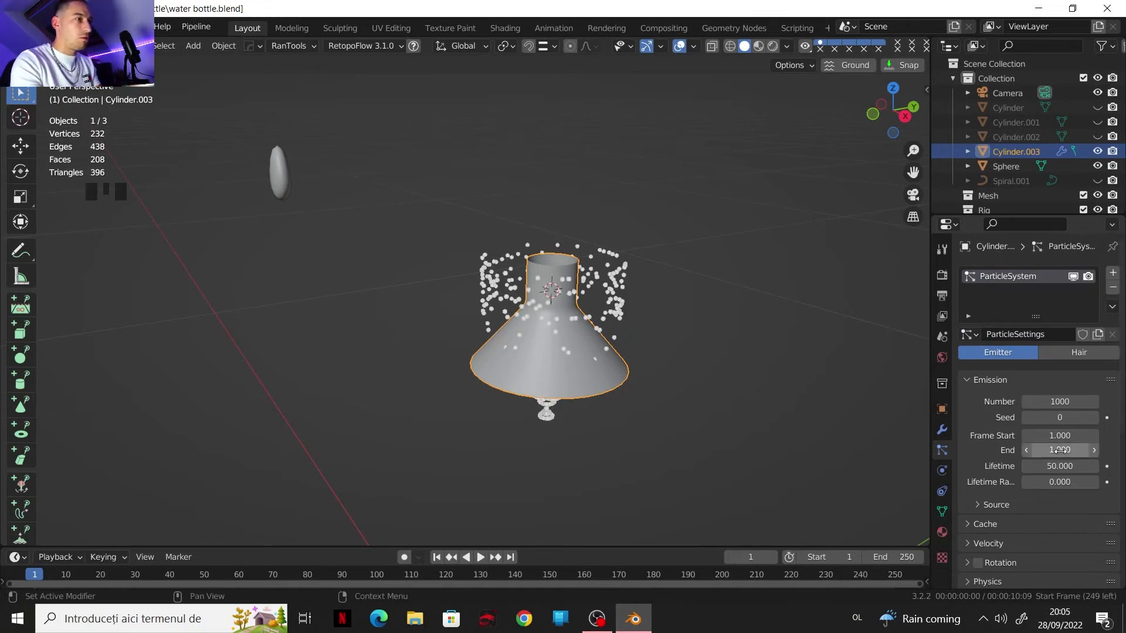
scroll(1060, 451, "down", 2)
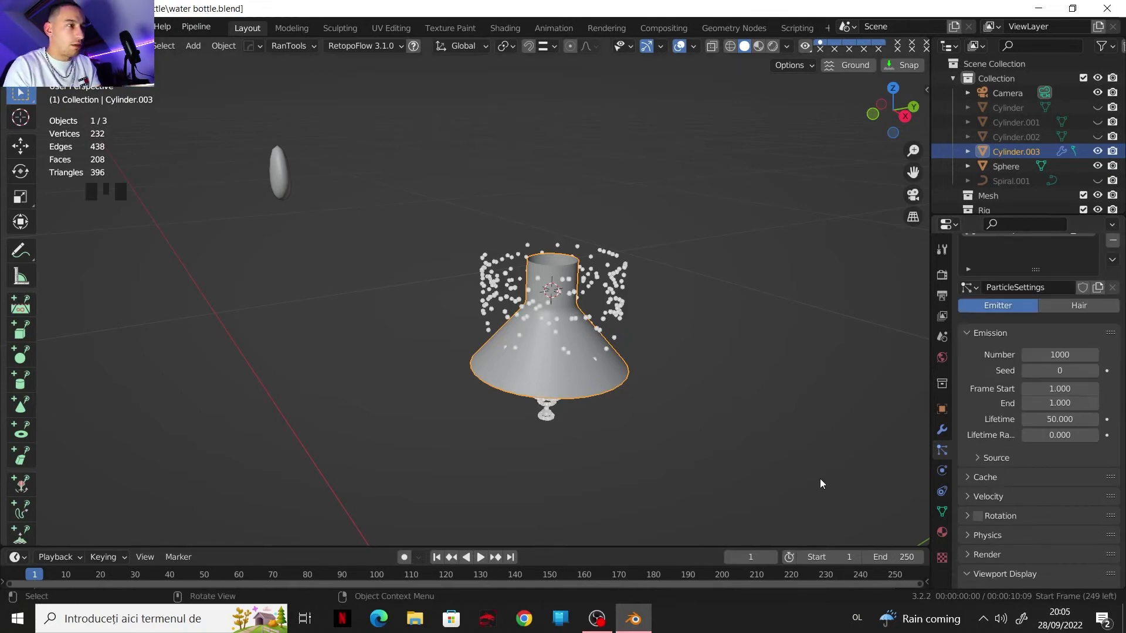
left_click(442, 557)
scroll(586, 365, "up", 2)
middle_click_drag(586, 366, 571, 365, "shift")
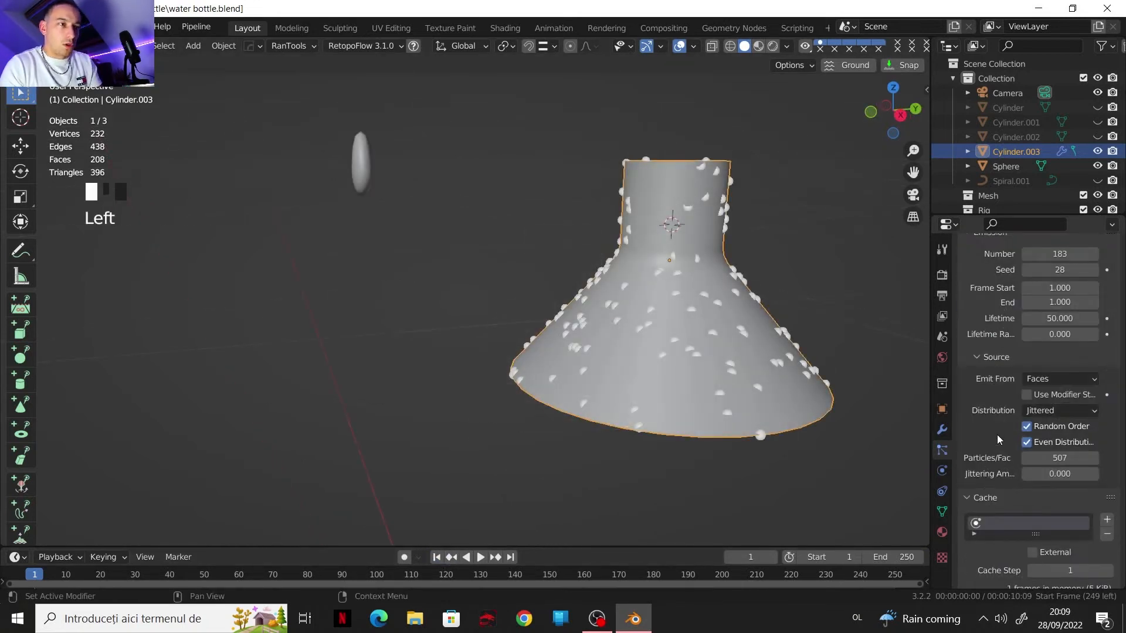
- Set the emission to 500 particles per face, refresh from the first frame, and lower the particle number to 132
left_click(1060, 460)
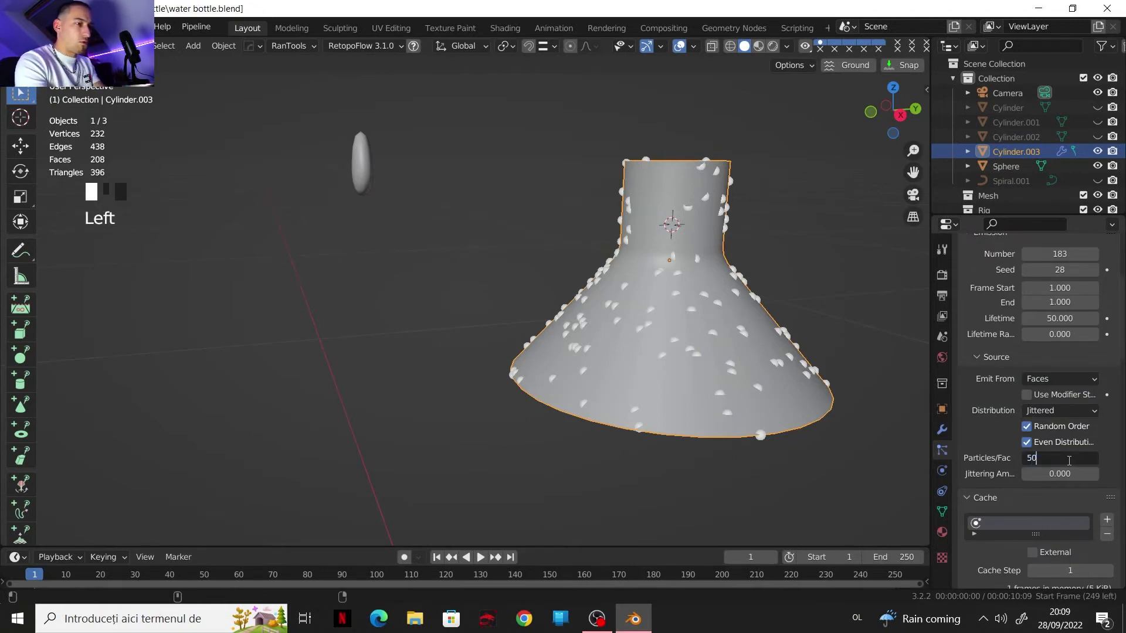
type("500")
key("Return")
scroll(1059, 445, "up", 4)
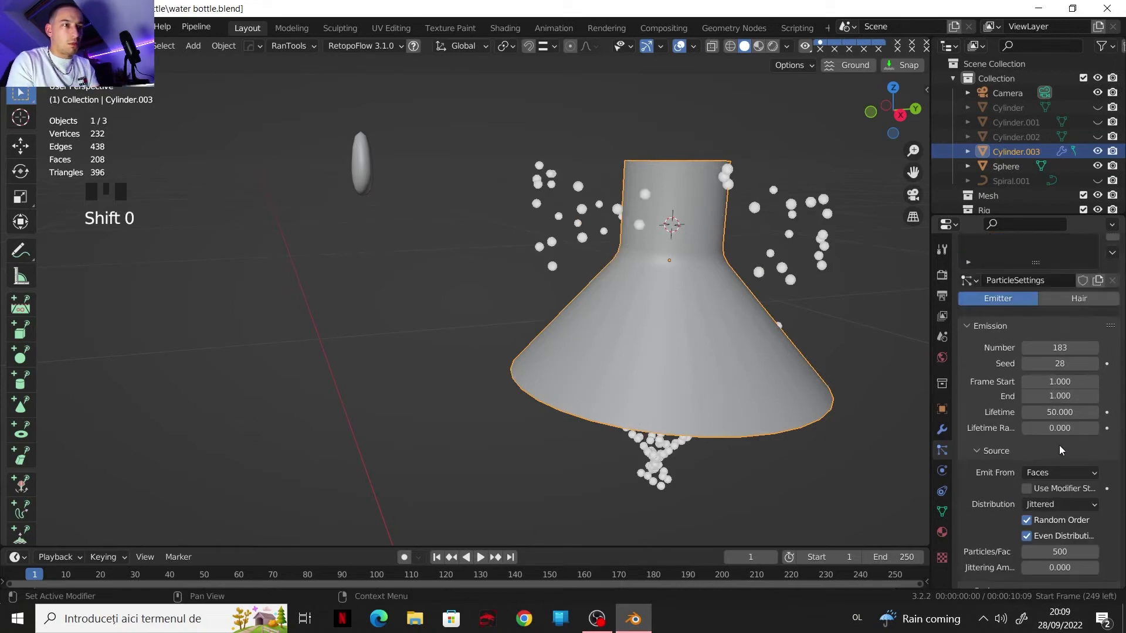
left_click(437, 557)
left_click_drag(1059, 348, 1049, 348)
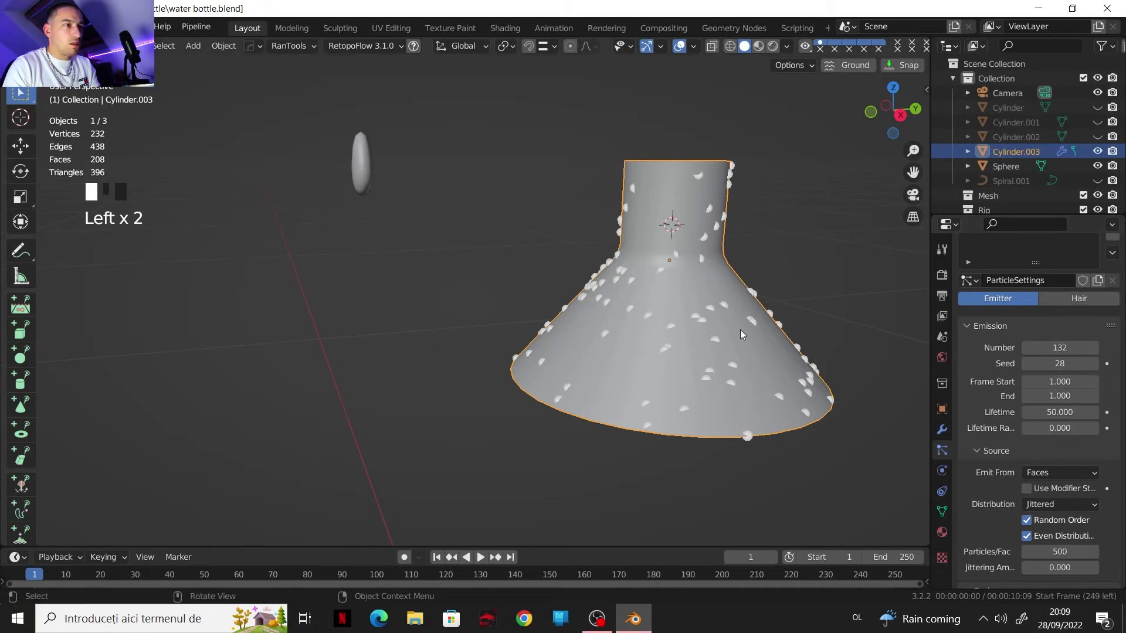
- Show the bottle body together with the particle-covered neck piece, leaving the liquid and cap hidden
middle_click_drag(740, 329, 716, 258)
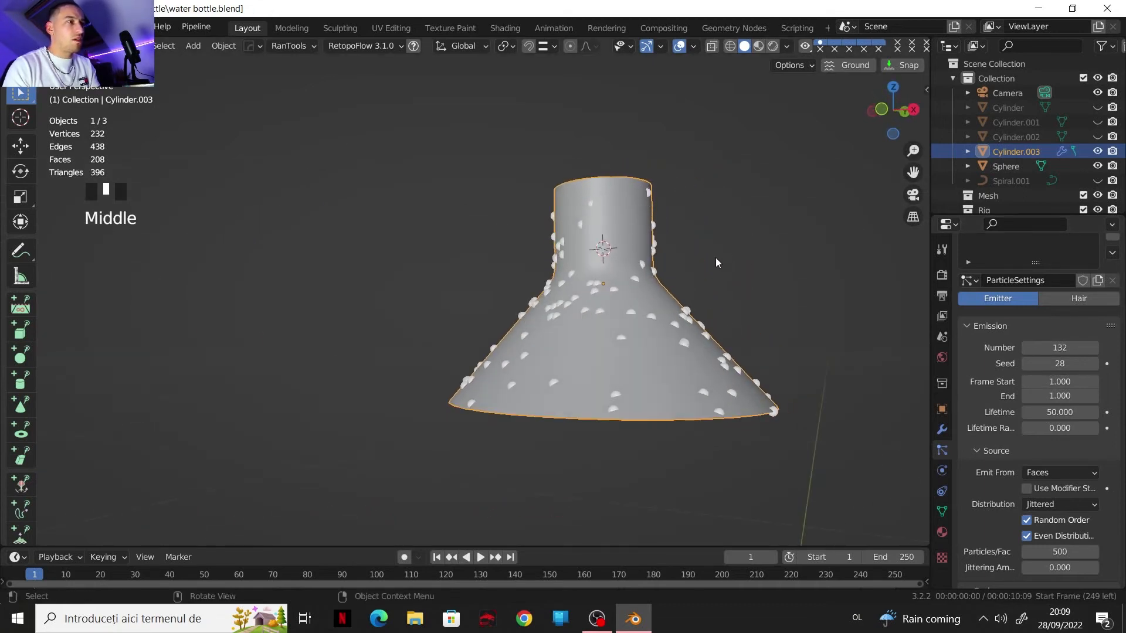
left_click(1097, 137)
scroll(683, 268, "down", 9)
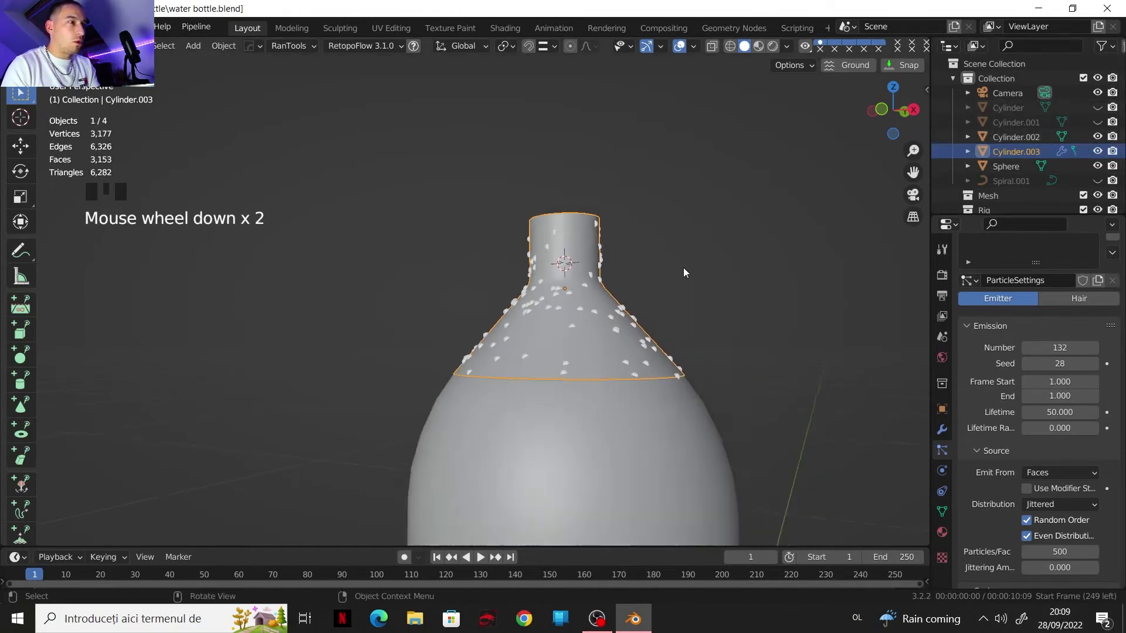
scroll(639, 302, "up", 4)
scroll(636, 304, "up", 1)
left_click_drag(1097, 152, 1098, 138)
left_click(1097, 107)
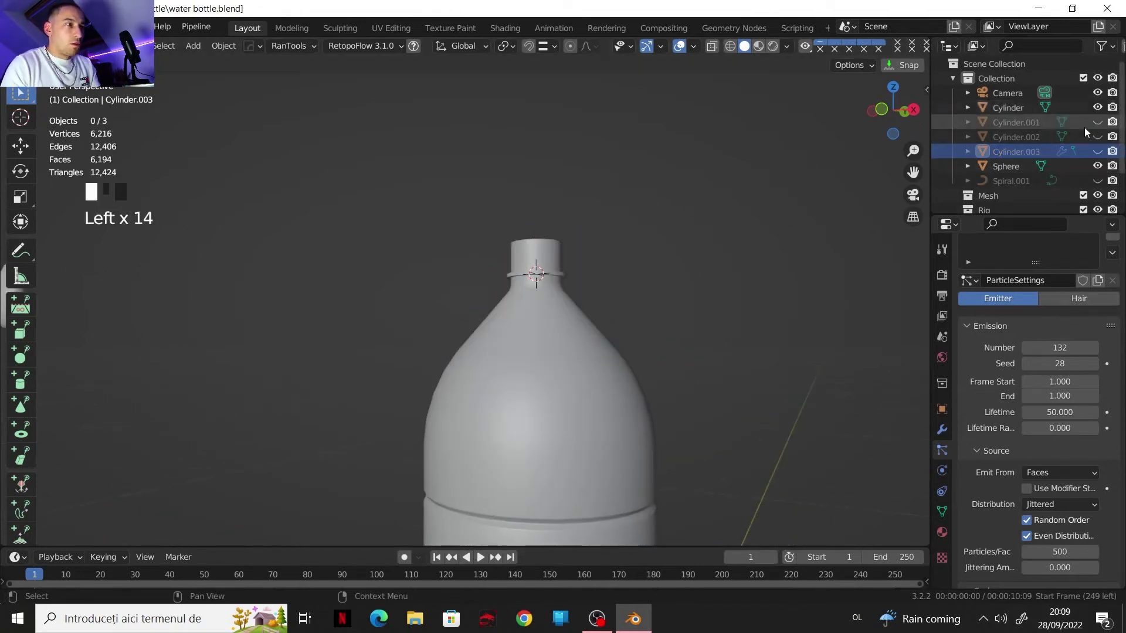
left_click(1097, 151)
- In the front X-ray view, scale the neck piece to 0.955 so it sits inside the bottle neck
left_click(880, 109)
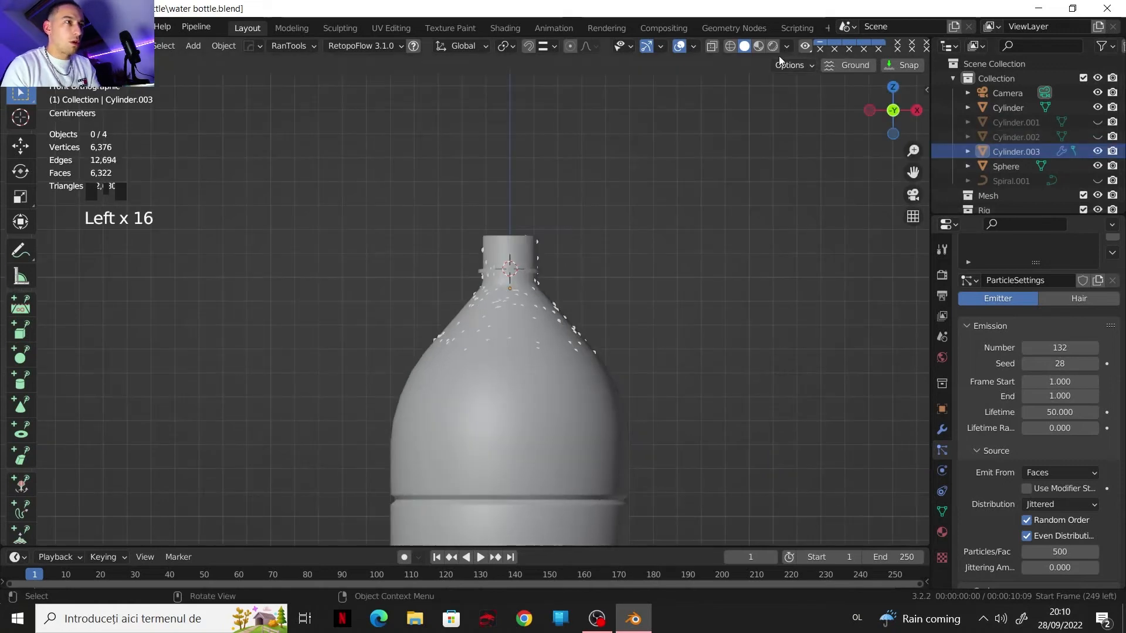
left_click(712, 46)
scroll(586, 285, "up", 5)
middle_click_drag(607, 297, 532, 249, "shift")
left_click(1001, 149)
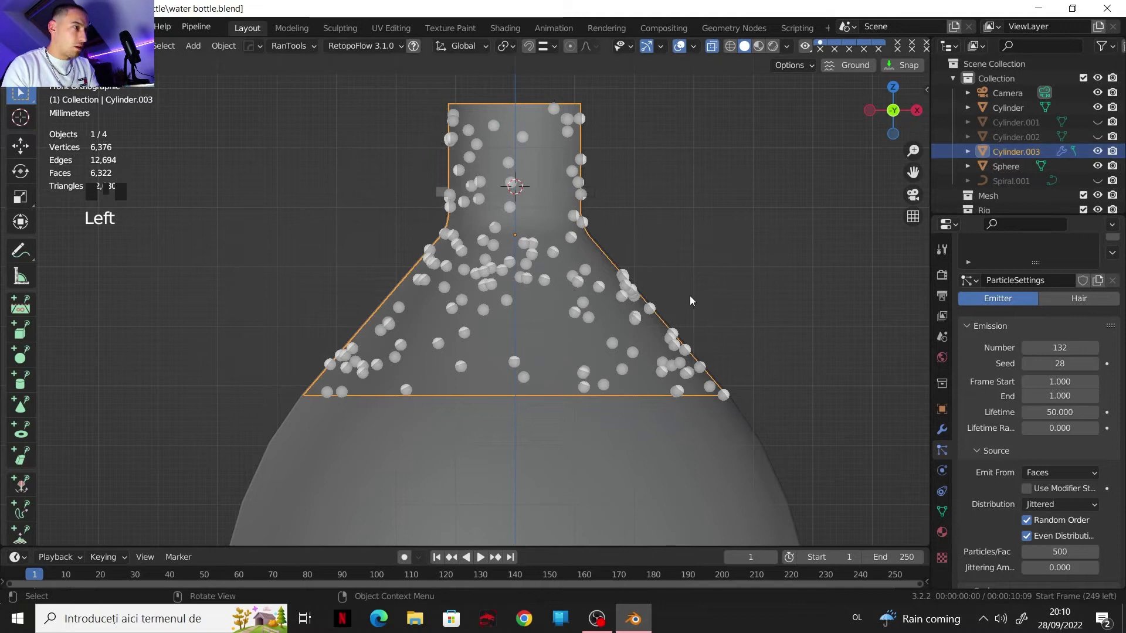
key("s")
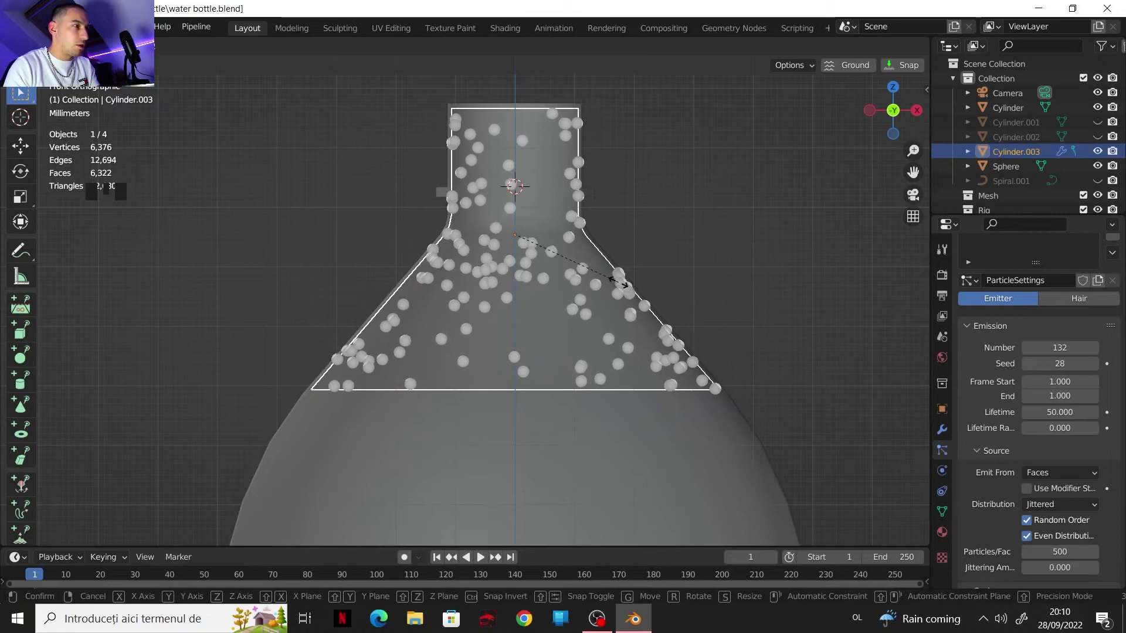
left_click(607, 280)
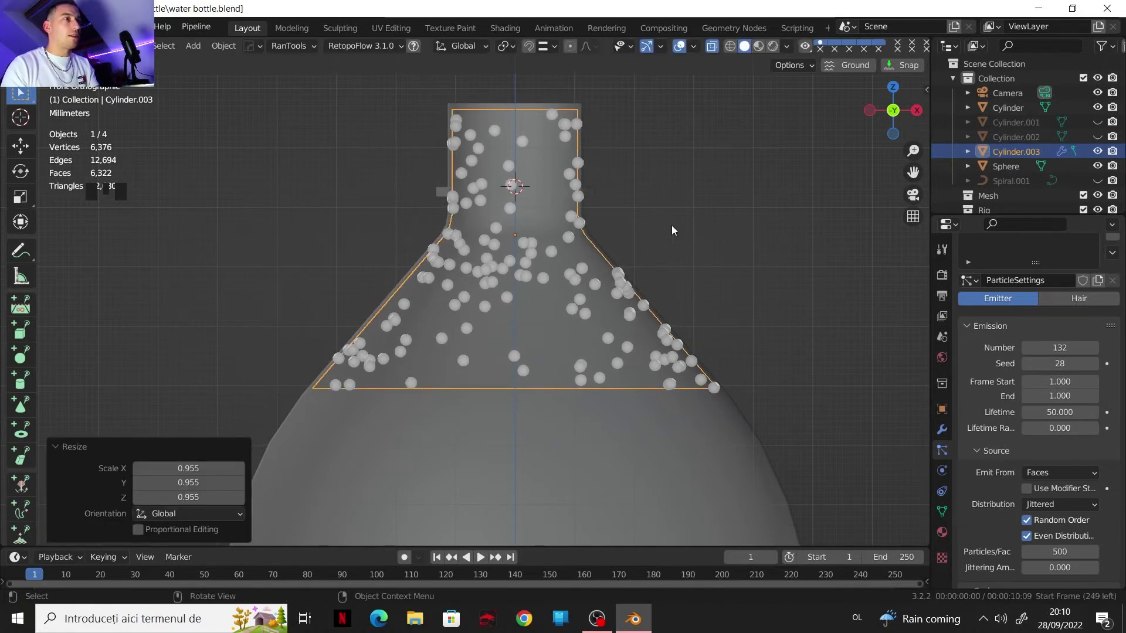
- Exclude the emitter from the particle render and set the particles to render as Object
middle_click_drag(670, 225, 645, 246)
middle_click_drag(645, 247, 663, 240, "shift")
scroll(985, 449, "down", 15)
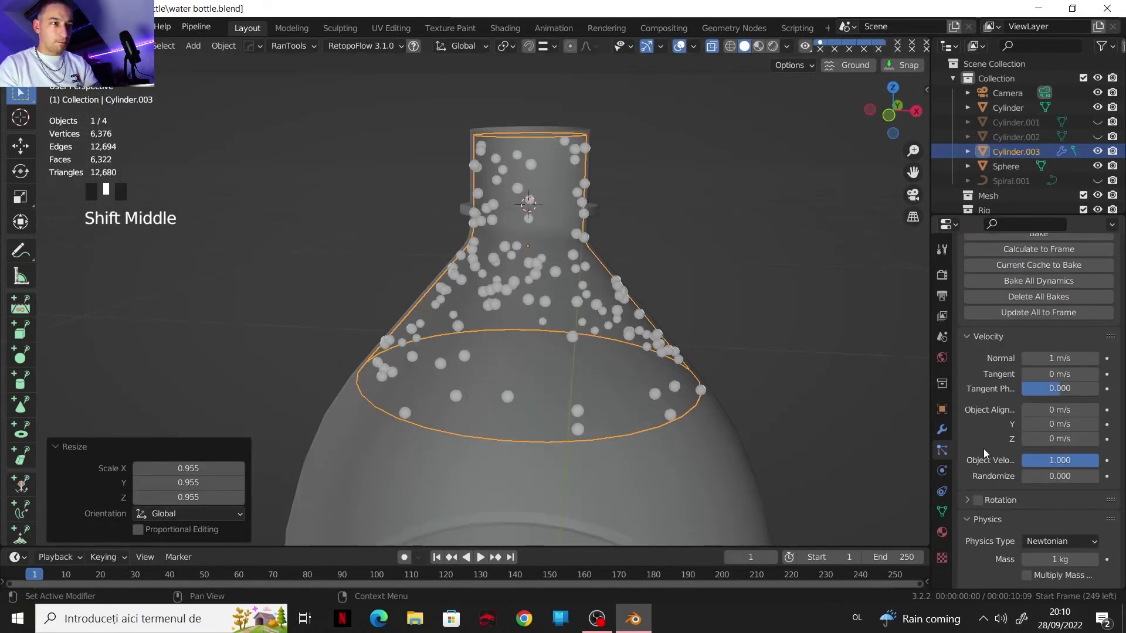
scroll(983, 448, "down", 15)
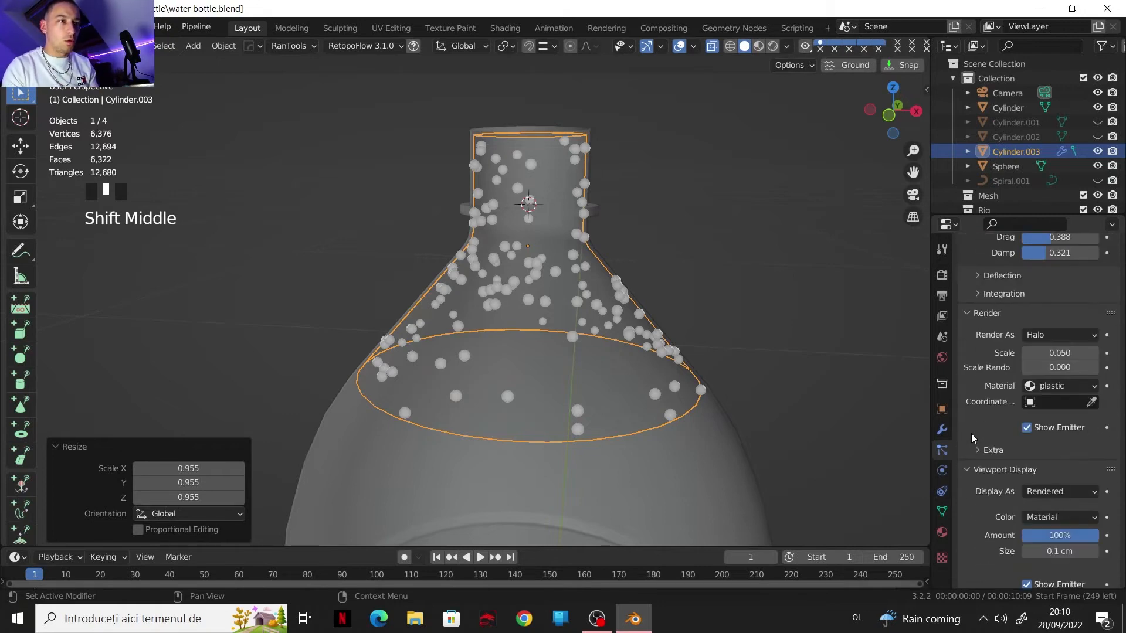
left_click(1027, 427)
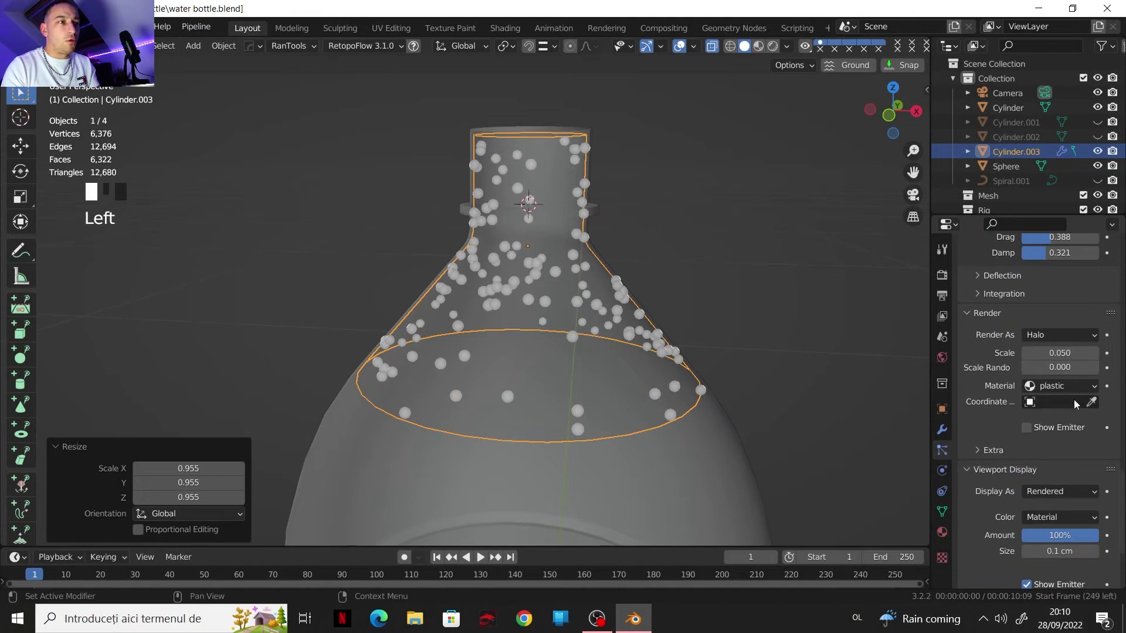
left_click(1064, 334)
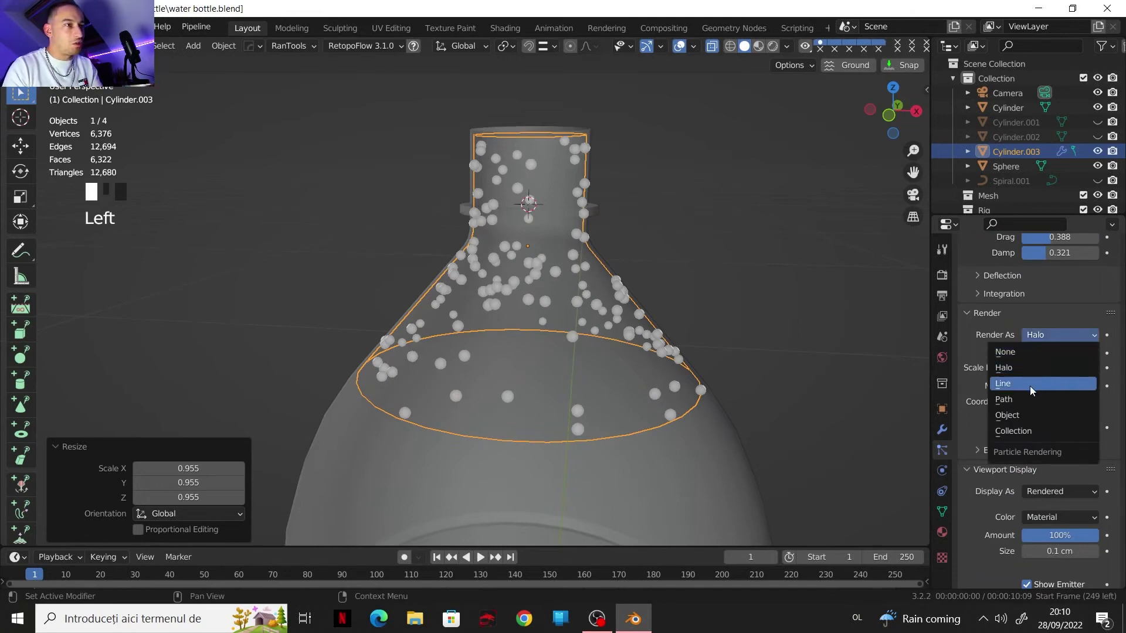
left_click(1030, 415)
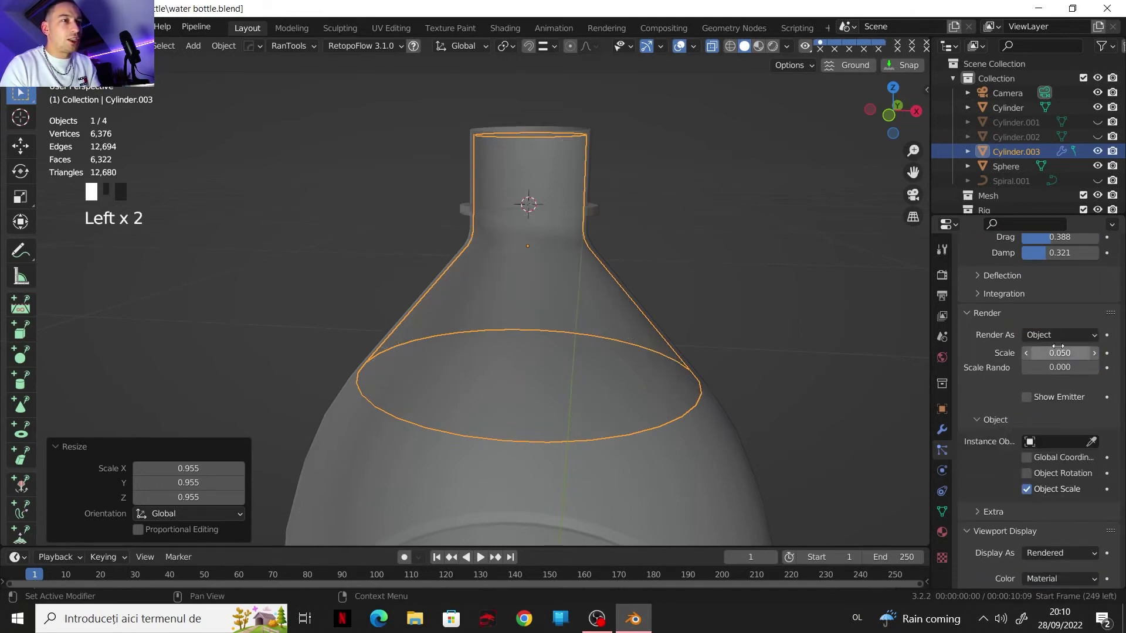
- Assign the droplet sphere as the particles' instance object and return the timeline to the first frame
middle_click_drag(521, 304, 608, 319, "shift")
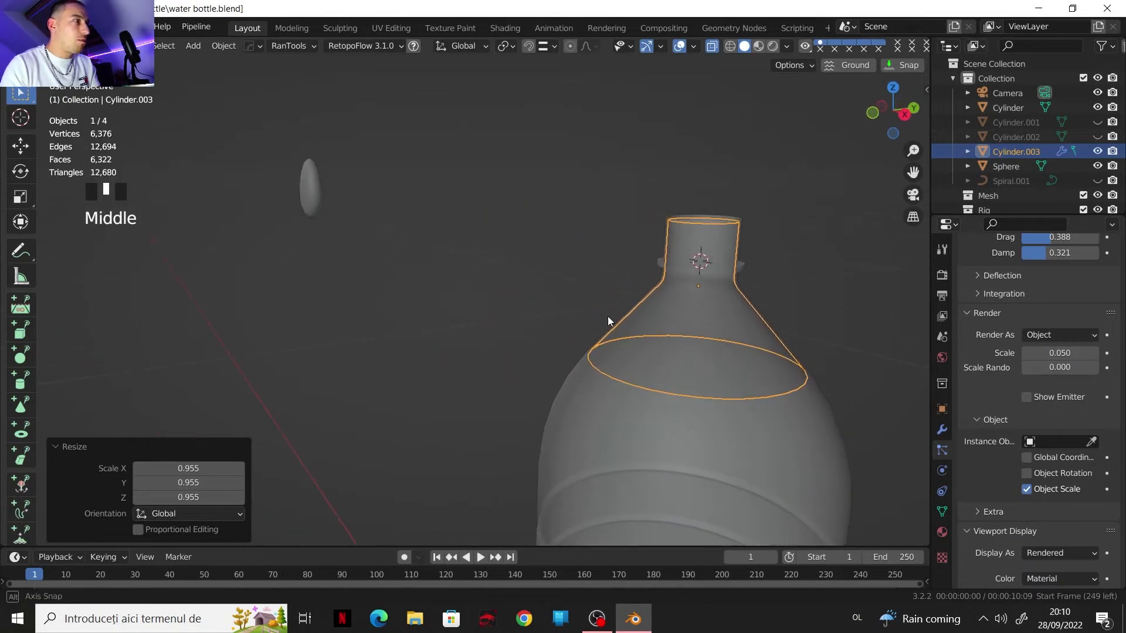
left_click(1089, 441)
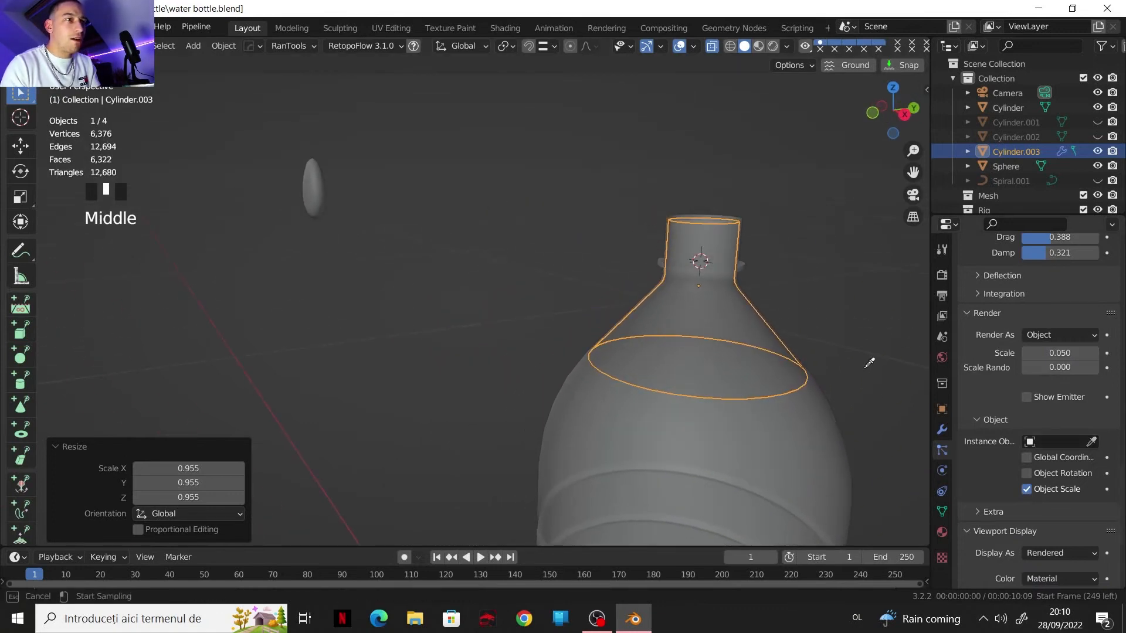
left_click(306, 194)
middle_click_drag(587, 283, 563, 275)
scroll(604, 280, "up", 4)
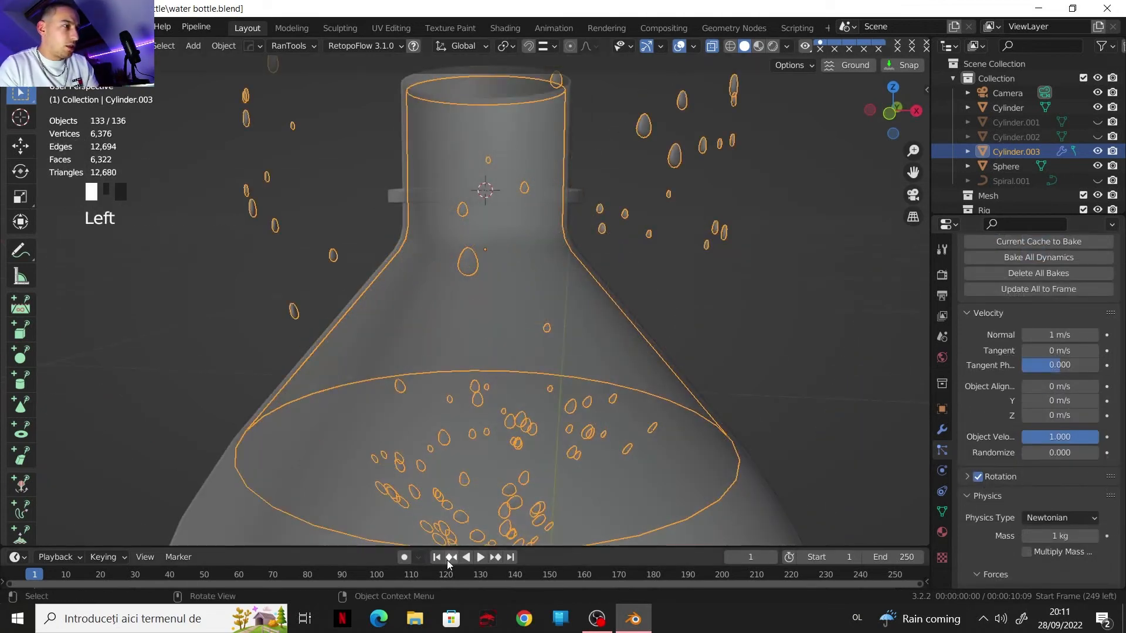
left_click(441, 561)
middle_click_drag(649, 388, 686, 366, "shift")
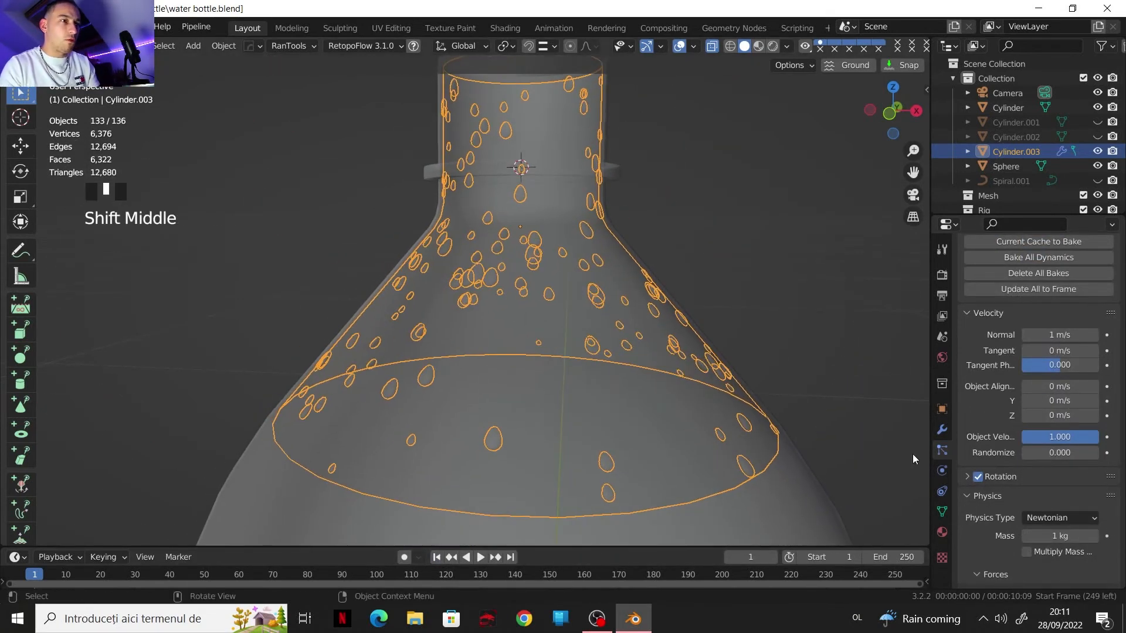
- Select the droplet sphere and assign the existing water material to it
scroll(632, 331, "down", 2)
middle_click_drag(632, 331, 577, 139)
middle_click_drag(623, 279, 486, 267)
left_click(268, 161)
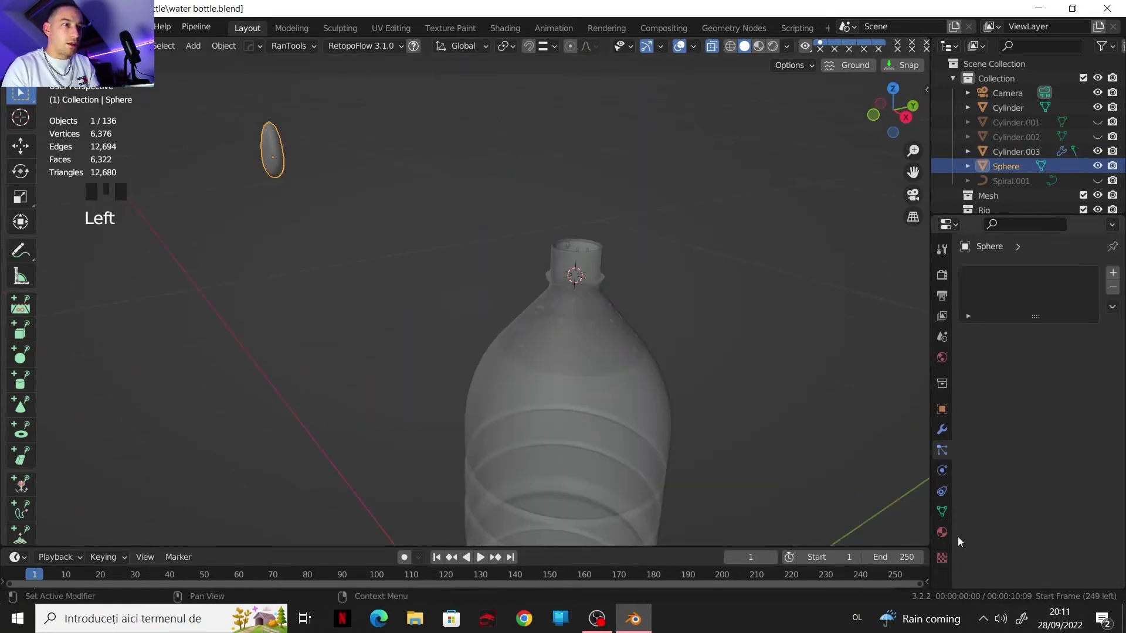
left_click(942, 532)
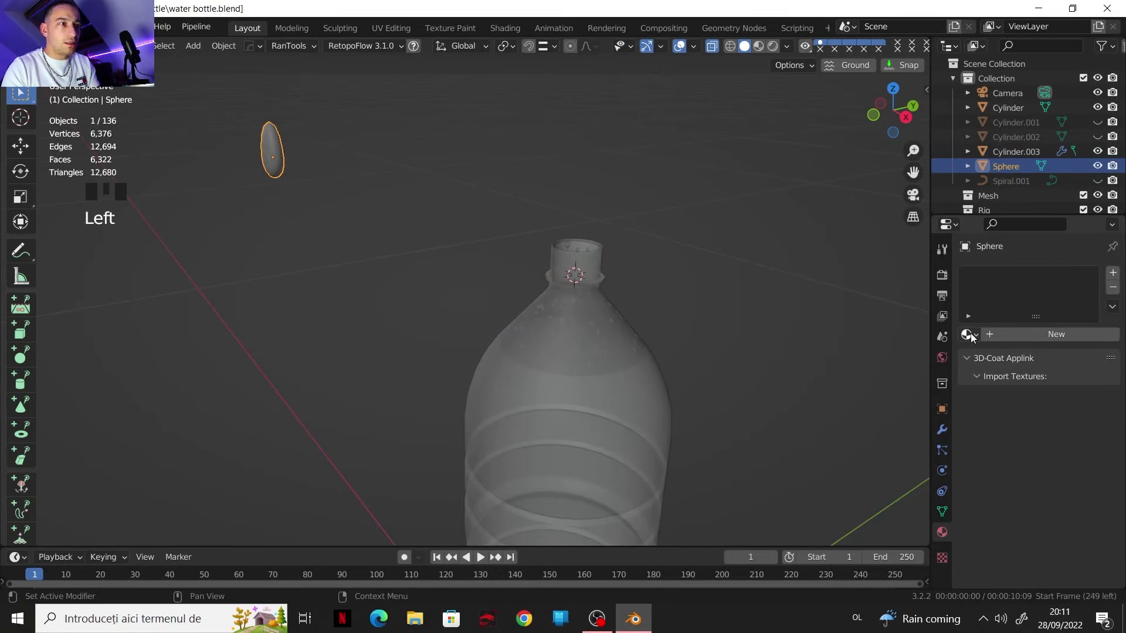
left_click(969, 334)
left_click(825, 398)
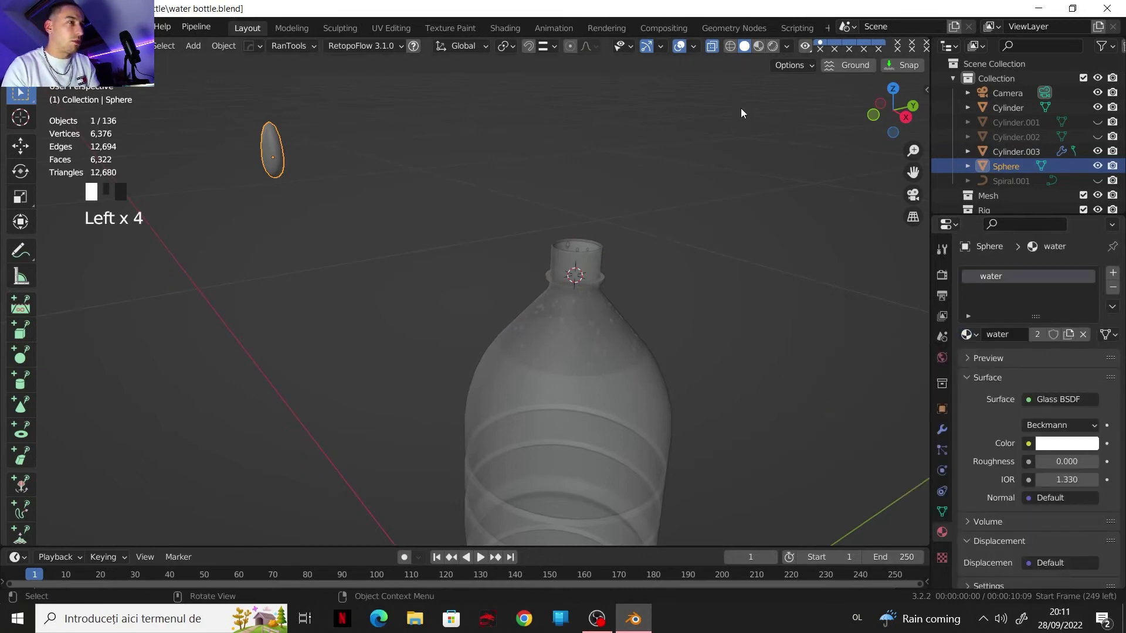
- Switch the viewport to rendered shading and turn off the neck piece's emitter in the particle viewport display
left_click(773, 45)
scroll(704, 346, "up", 2)
left_click(996, 152)
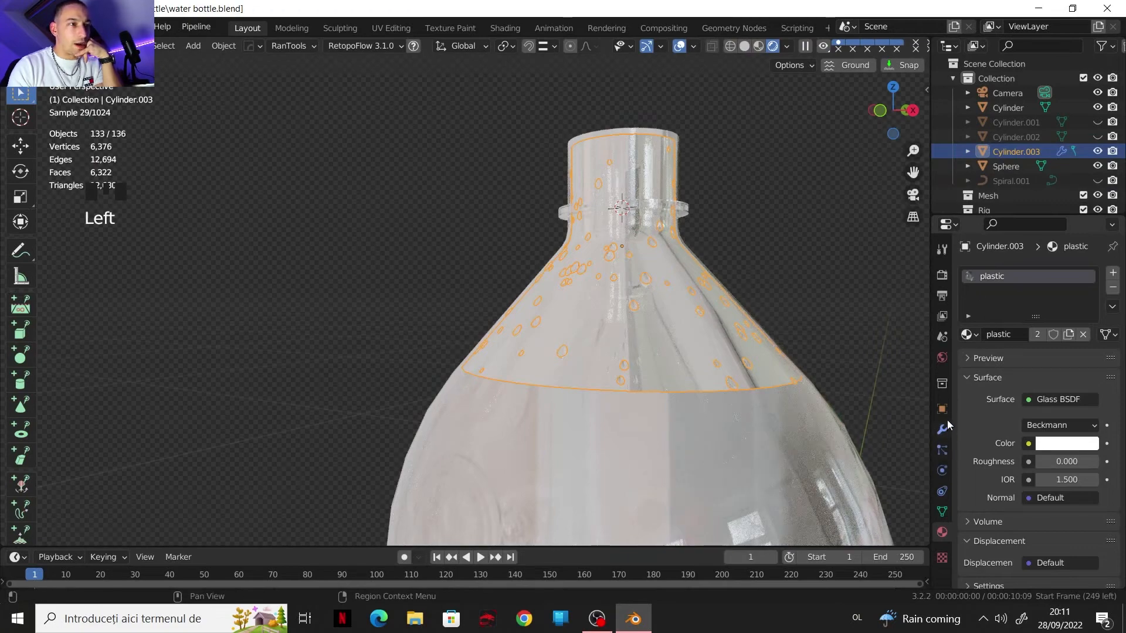
left_click(942, 450)
scroll(1006, 467, "down", 10)
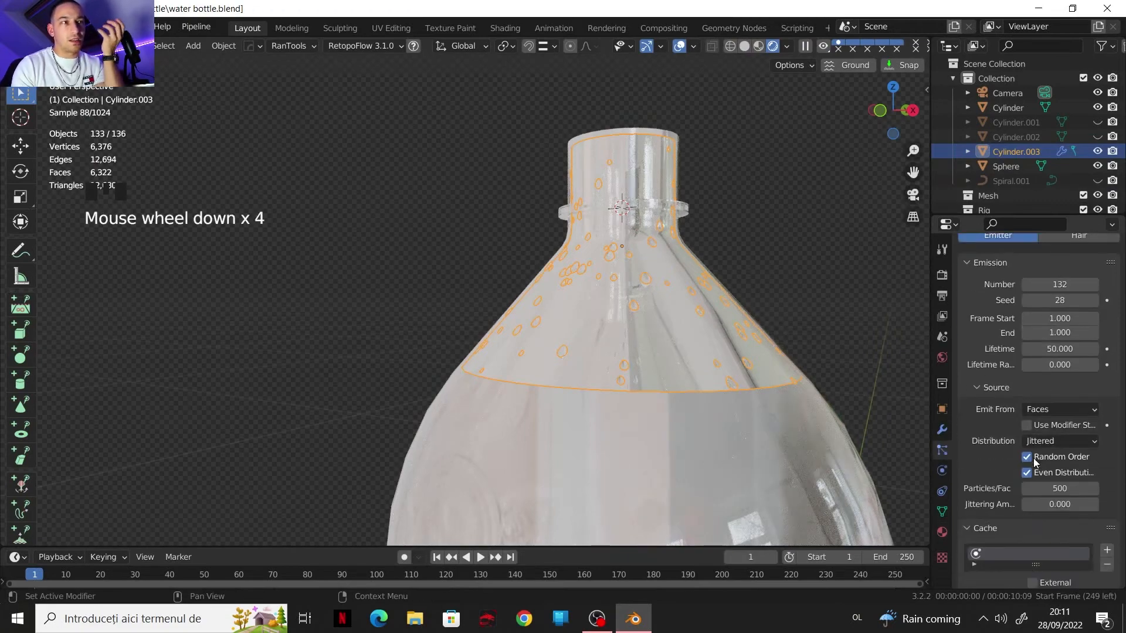
scroll(996, 469, "down", 14)
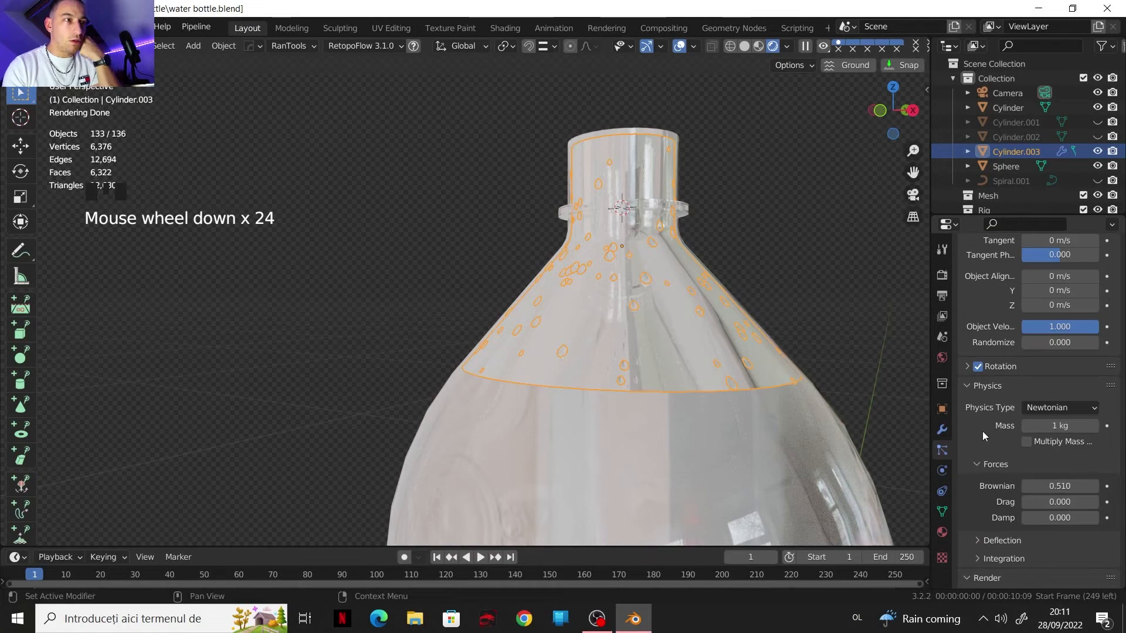
scroll(992, 455, "down", 12)
left_click(1026, 497)
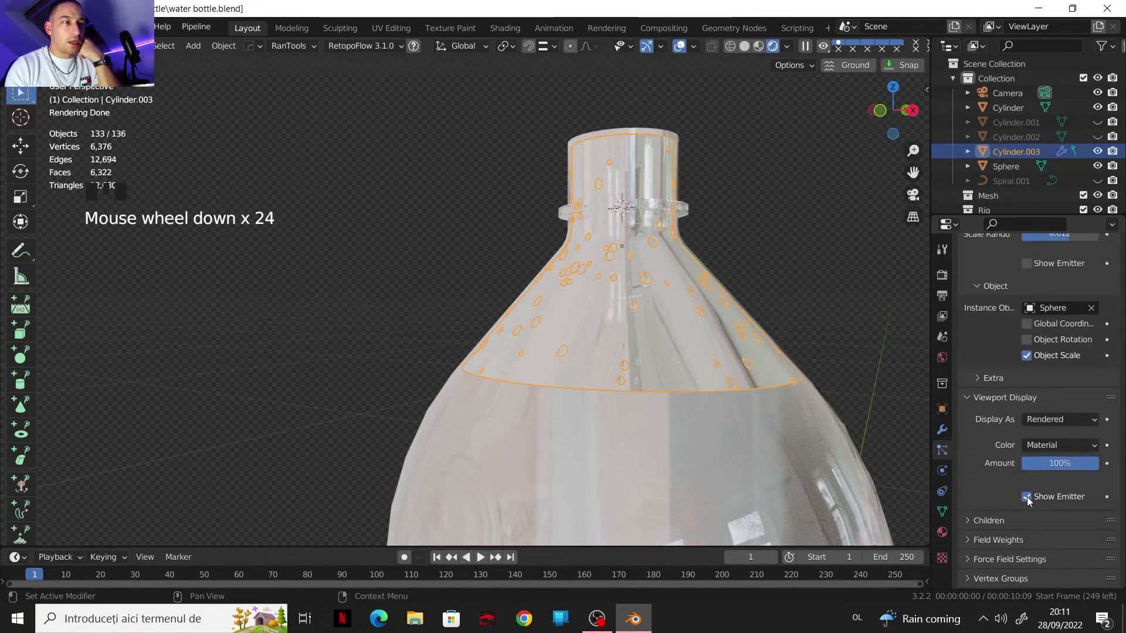
left_click(1026, 497)
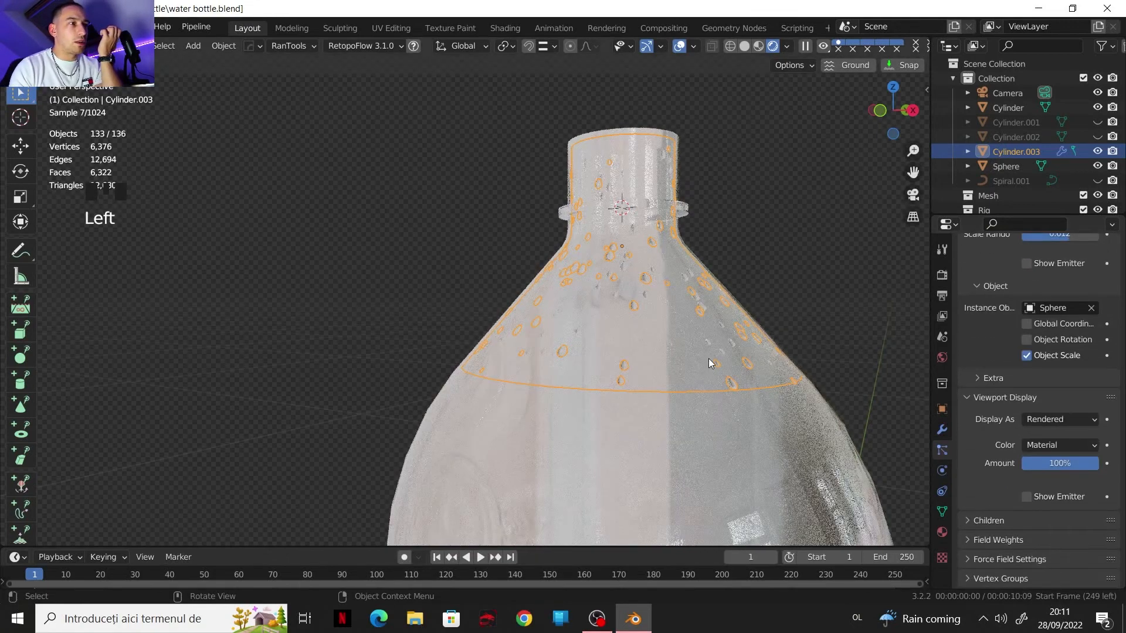
- Hide the viewport overlays and examine the rendered droplets around the bottle neck
scroll(711, 360, "down", 1)
left_click(680, 46)
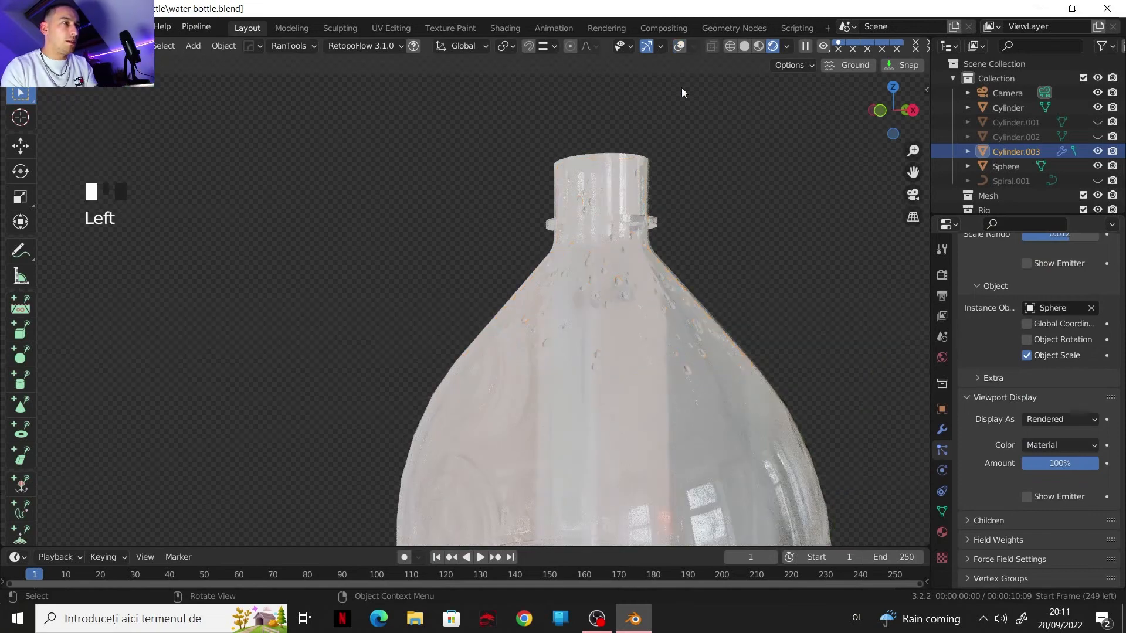
middle_click_drag(698, 281, 710, 322)
scroll(711, 323, "up", 2)
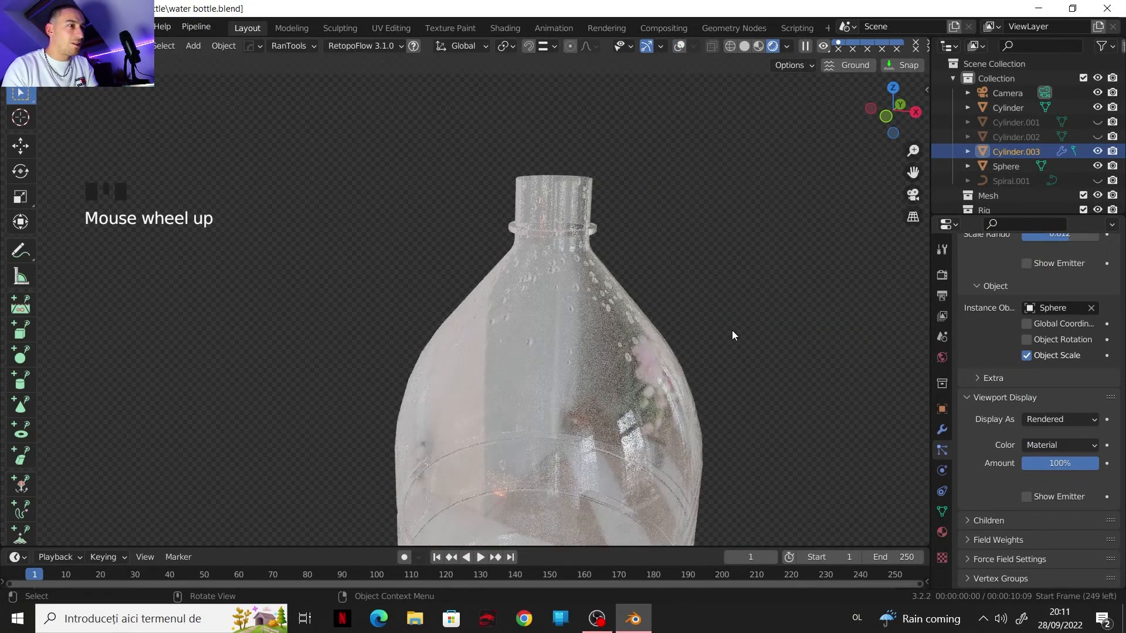
- Unhide the cap, the liquid and the spiral object to complete the rendered bottle
left_click(1096, 122)
left_click(1097, 136)
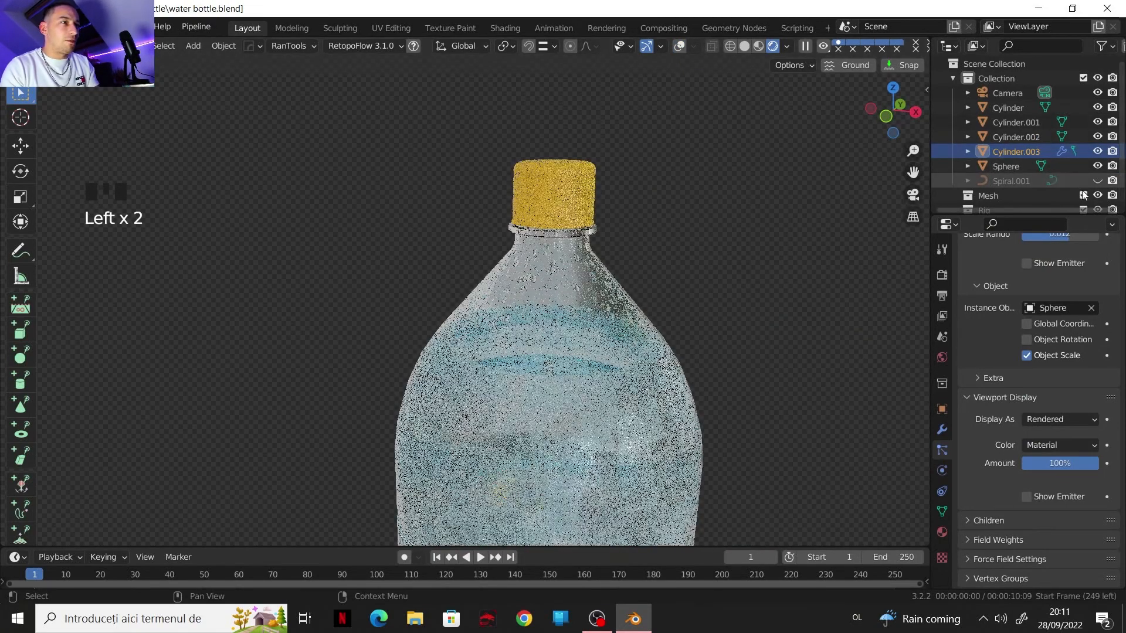
left_click(1097, 180)
scroll(691, 302, "down", 2)
middle_click_drag(691, 302, 705, 267, "shift")
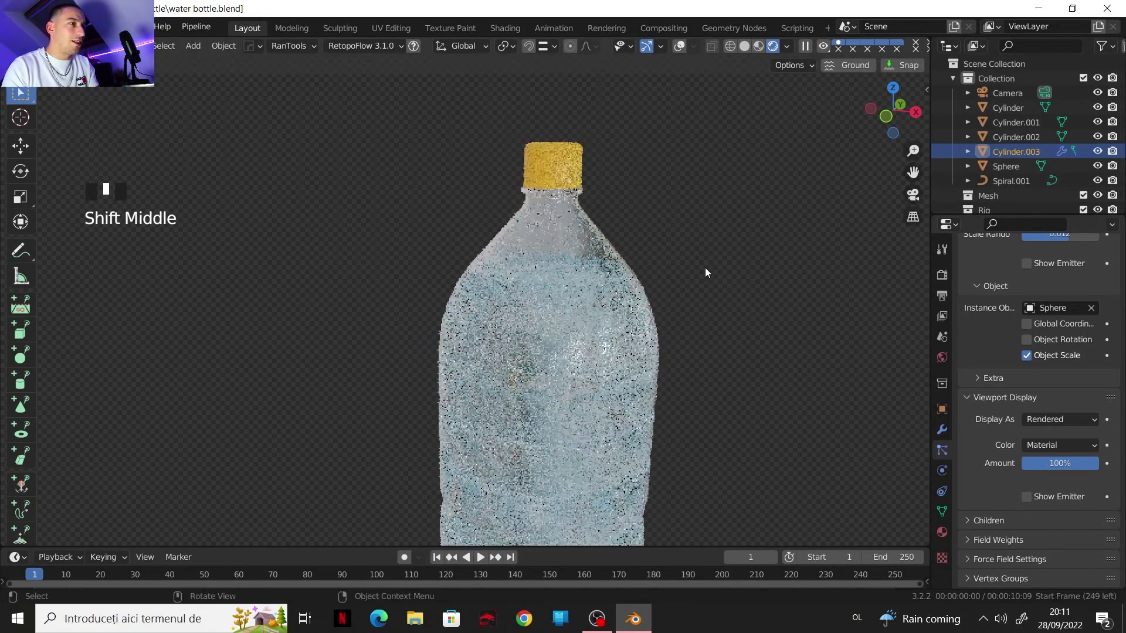
- Return the viewport to solid shading and show the overlays again with the whole bottle in view
left_click(744, 47)
scroll(645, 246, "down", 3)
scroll(645, 246, "down", 2)
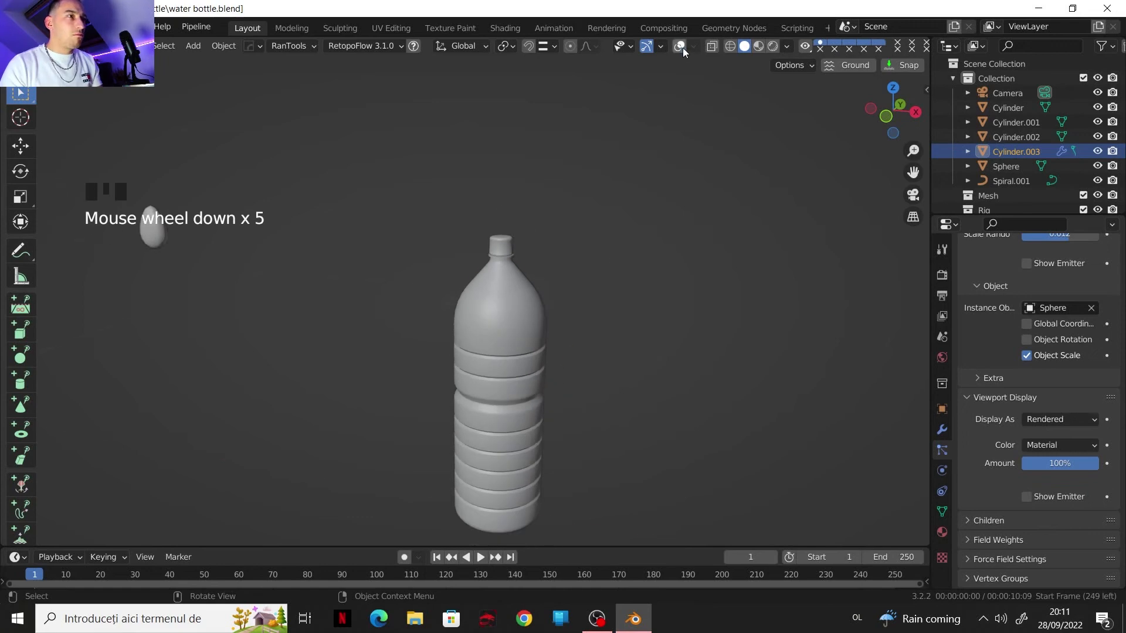
left_click(680, 47)
middle_click_drag(585, 279, 562, 238, "shift")
scroll(532, 301, "up", 2)
- On the bottle body, select the face loop just above the narrow waist and duplicate it in place
left_click(533, 305)
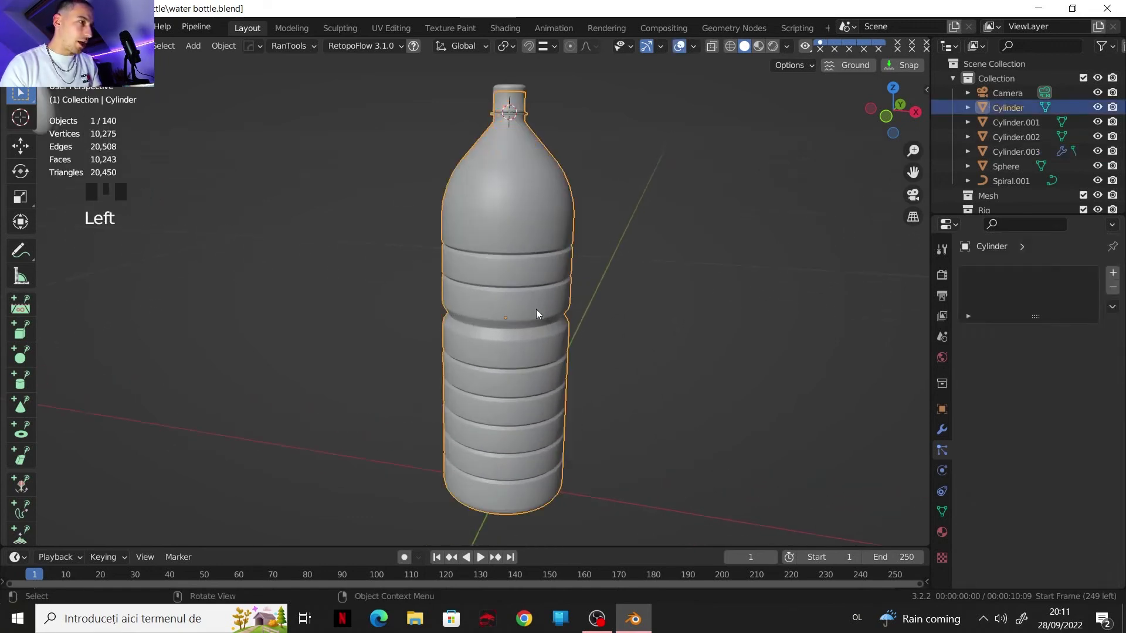
key("Tab")
key("3")
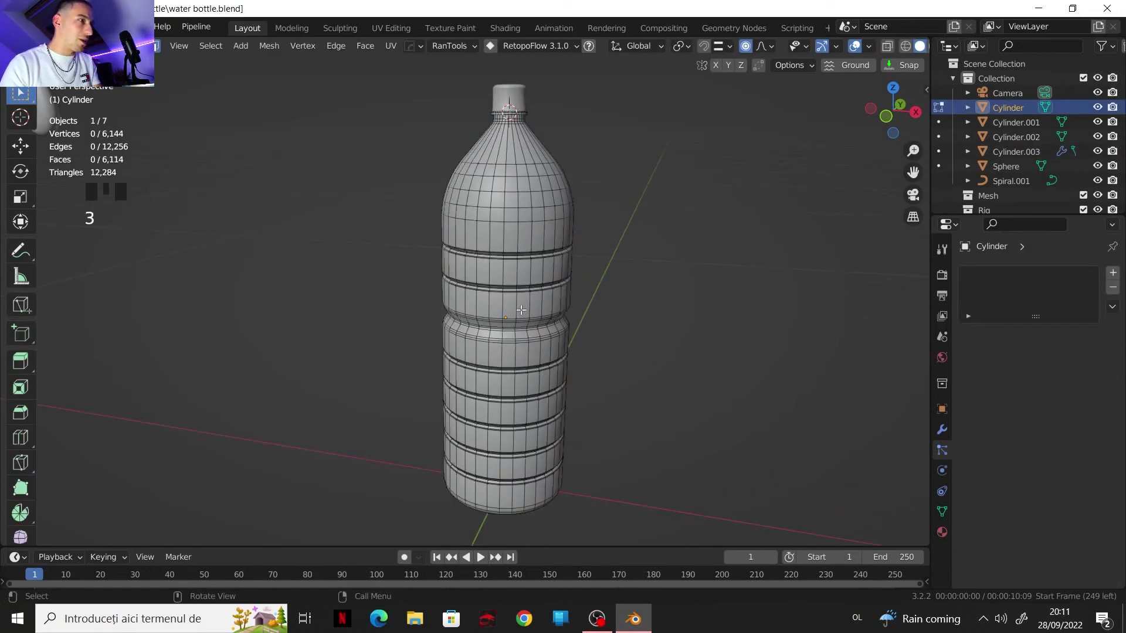
left_click(521, 309, "alt")
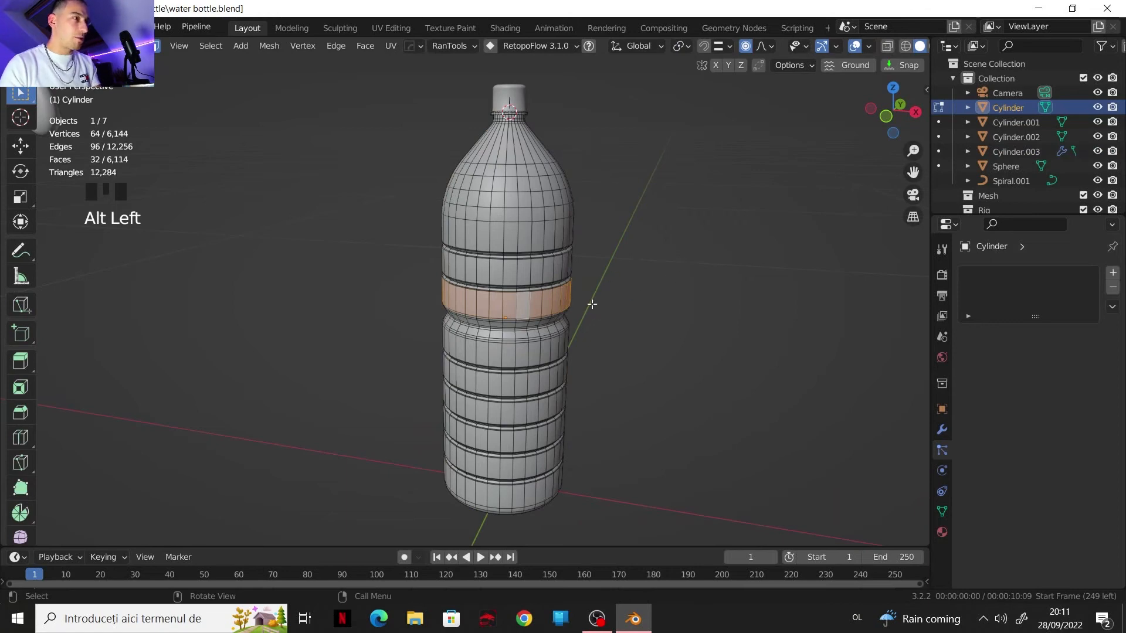
key("shift+d")
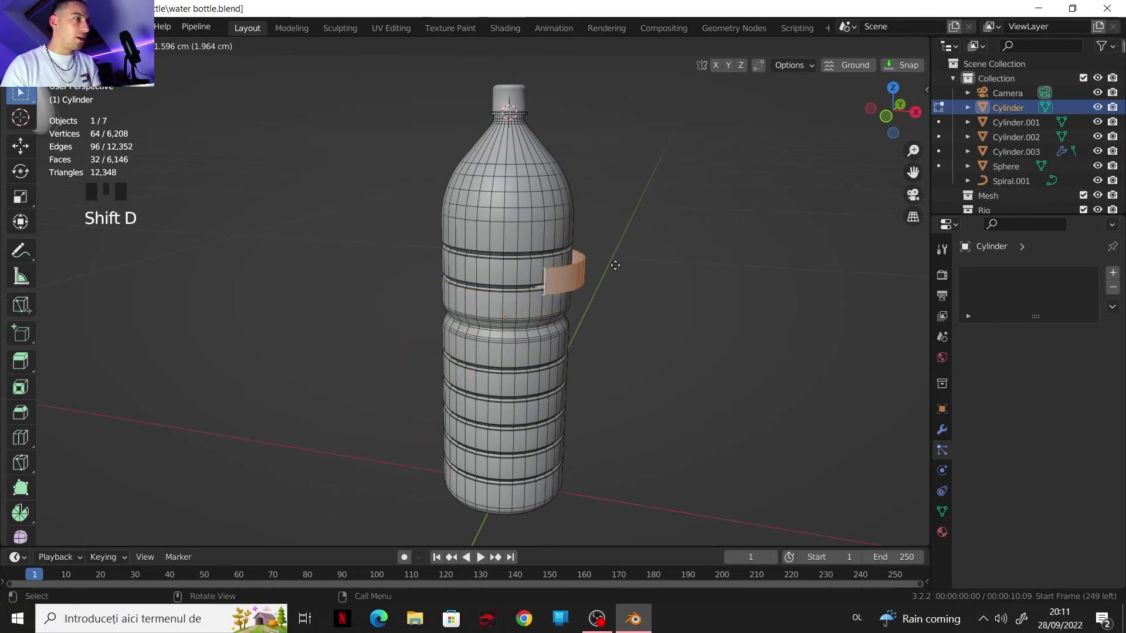
right_click(615, 265)
- Separate the duplicated face band into its own object and select it in Object Mode
scroll(575, 332, "up", 4)
key("p")
left_click(572, 331)
key("Tab")
left_click(557, 340)
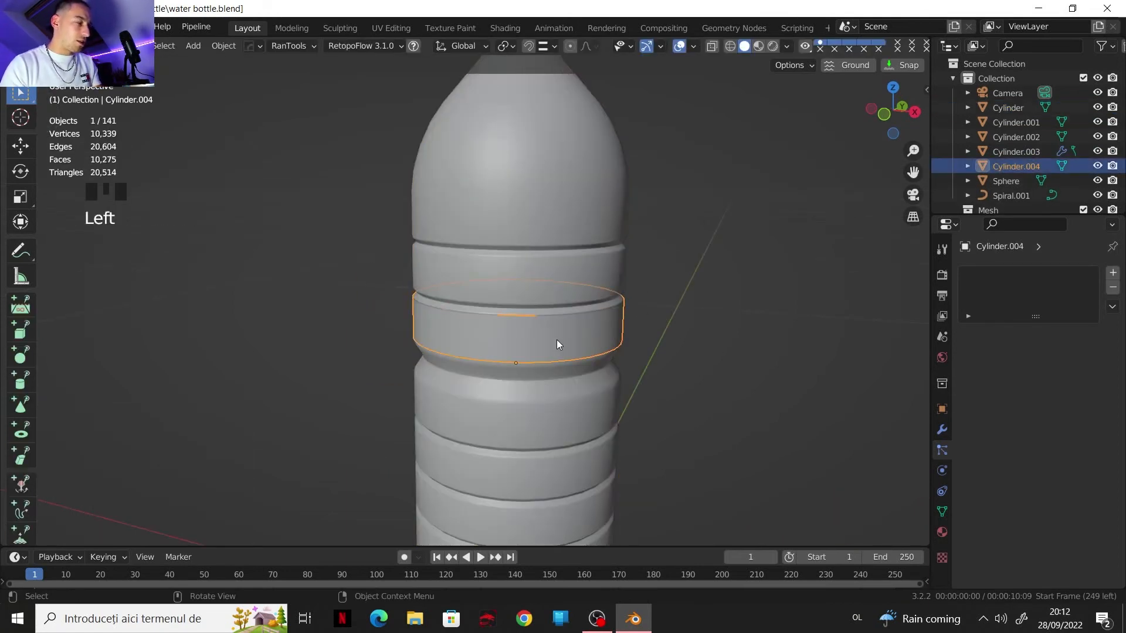
- Move the band slightly up the bottle and raise its upper edge loop about 4.25 cm along Z with proportional editing off
key("g")
left_click(560, 332)
key("Tab")
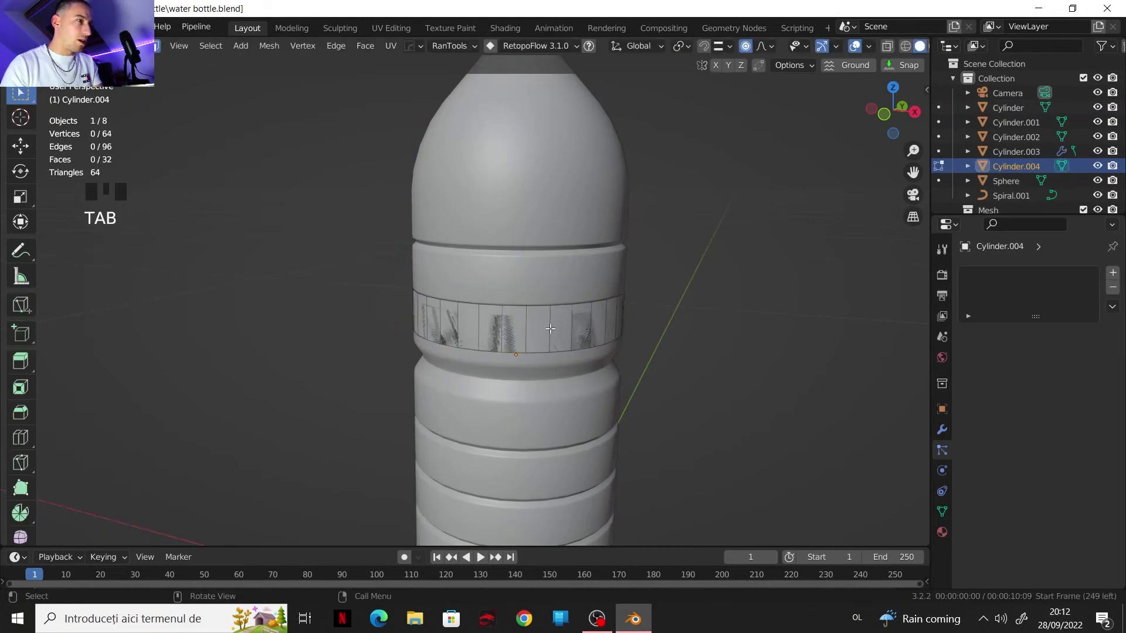
key("2")
left_click(534, 308)
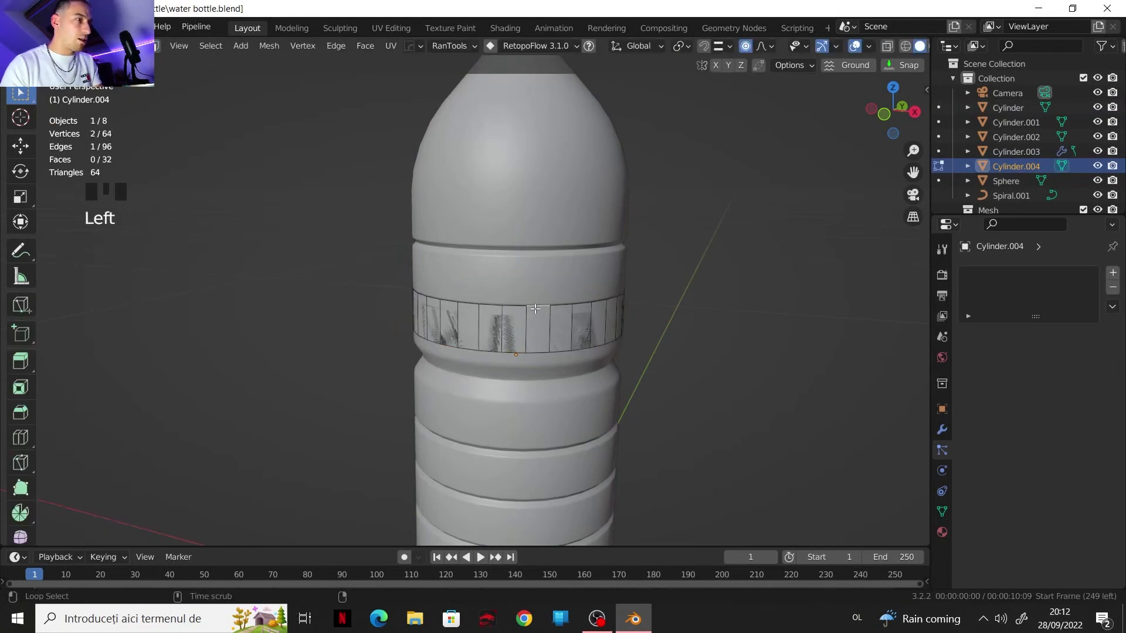
left_click(535, 309, "alt")
key("g")
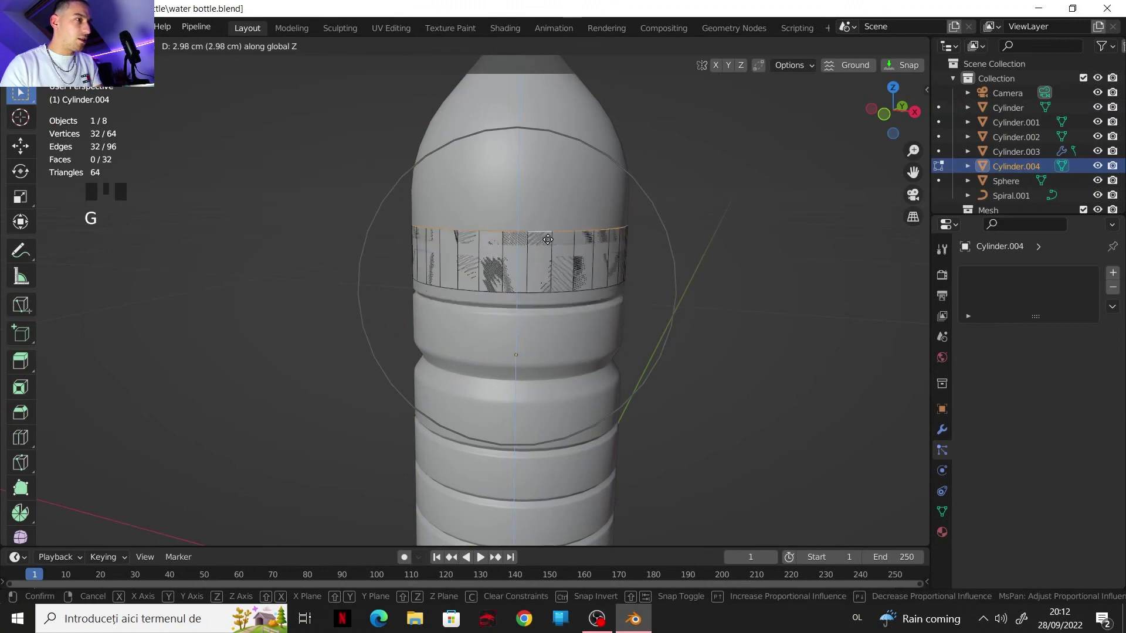
key("Escape")
key("g")
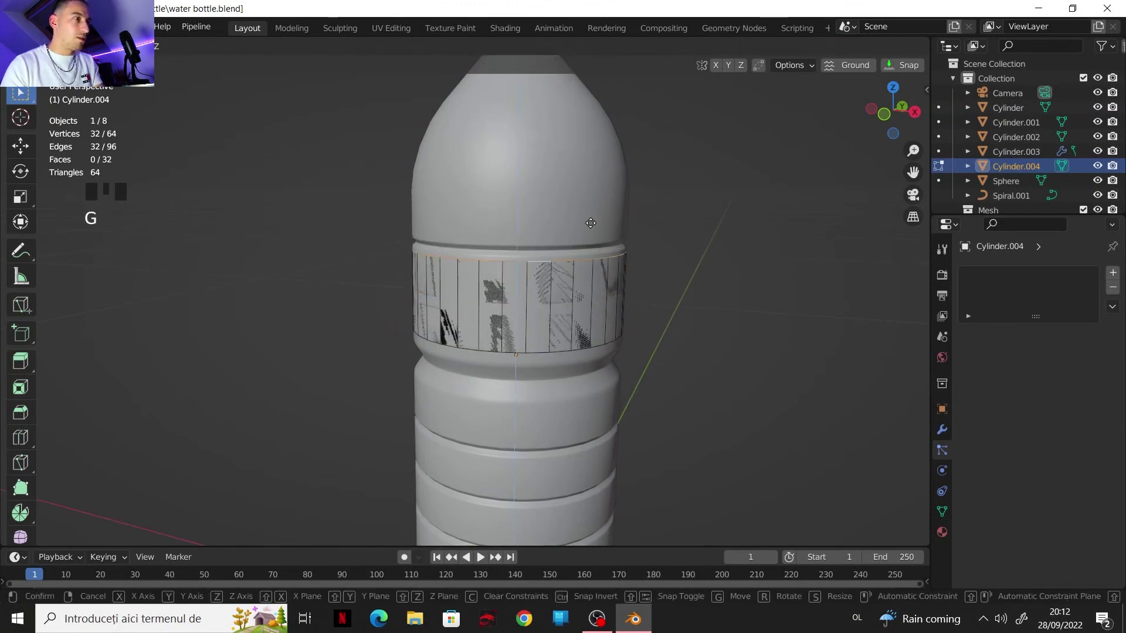
left_click(597, 197)
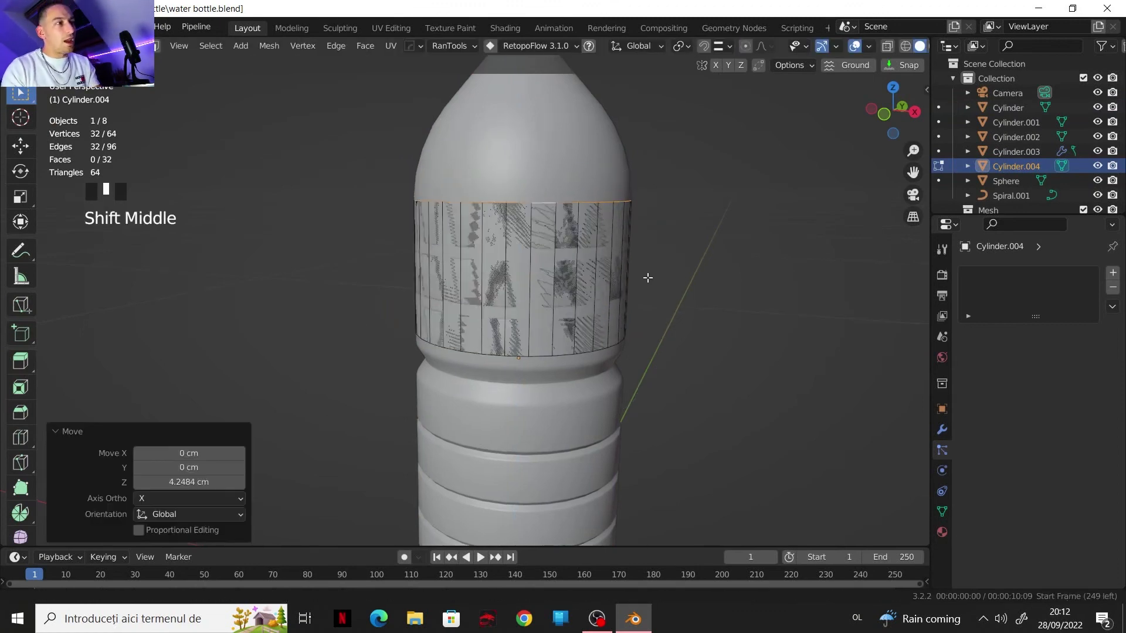
- Scale the whole band mesh slightly outward so it sits just outside the bottle surface, and return to Object Mode
middle_click_drag(649, 276, 613, 302, "shift")
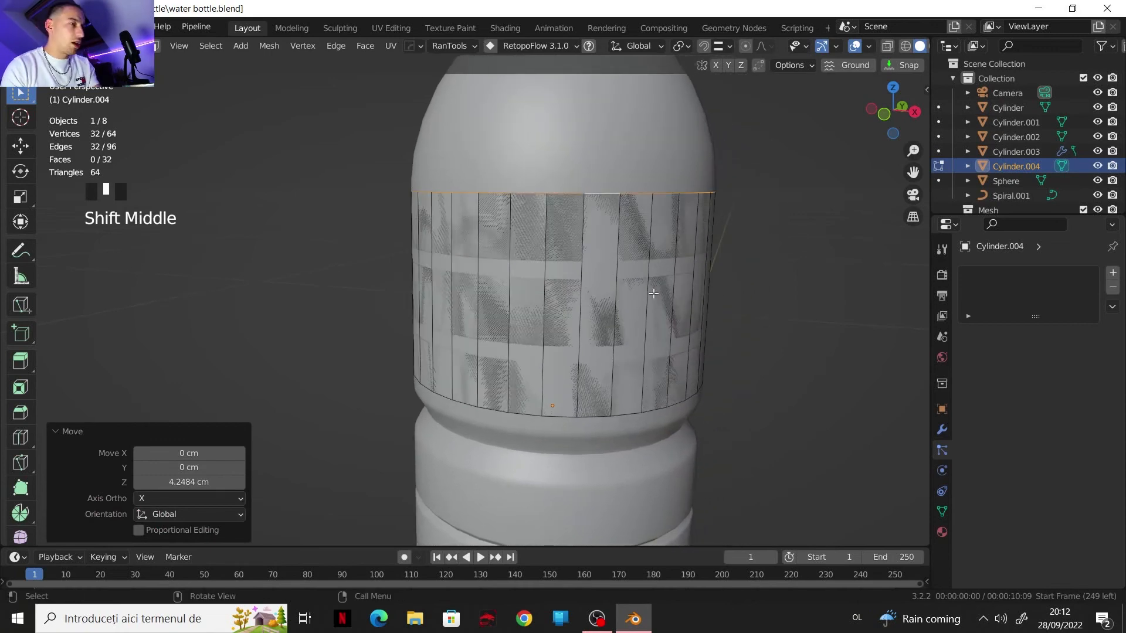
key("a")
key("a")
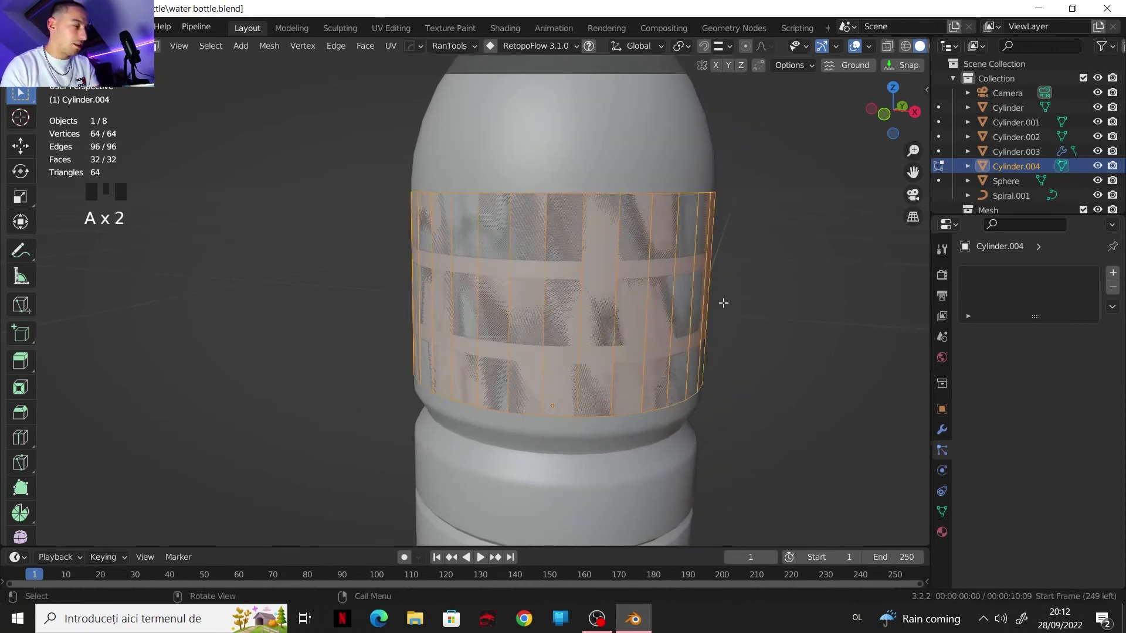
key("s")
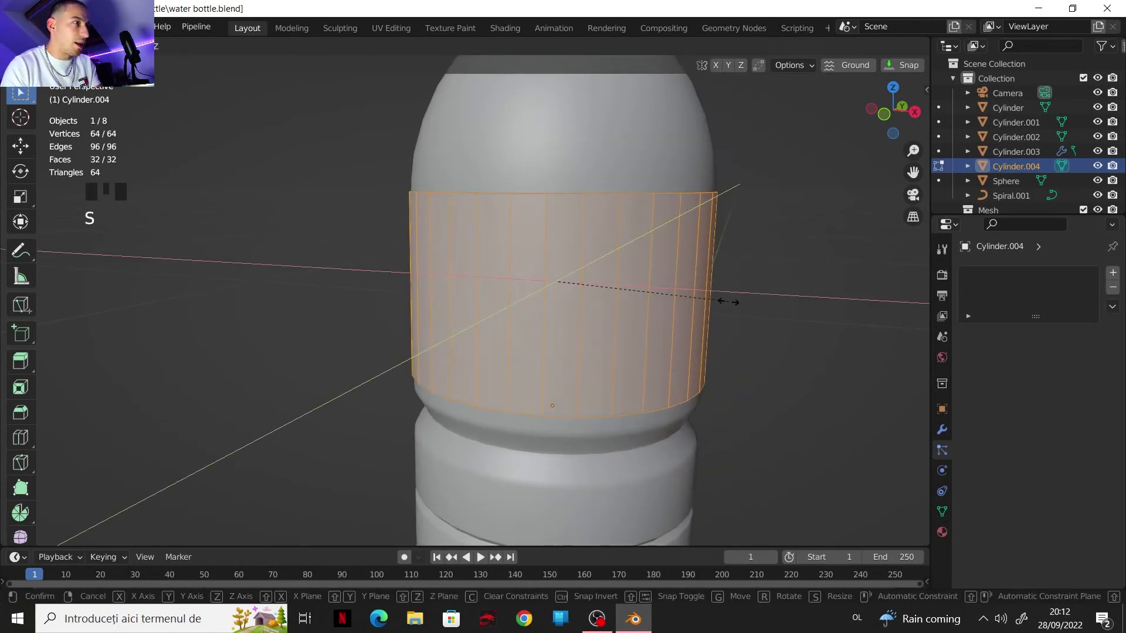
scroll(600, 304, "down", 2)
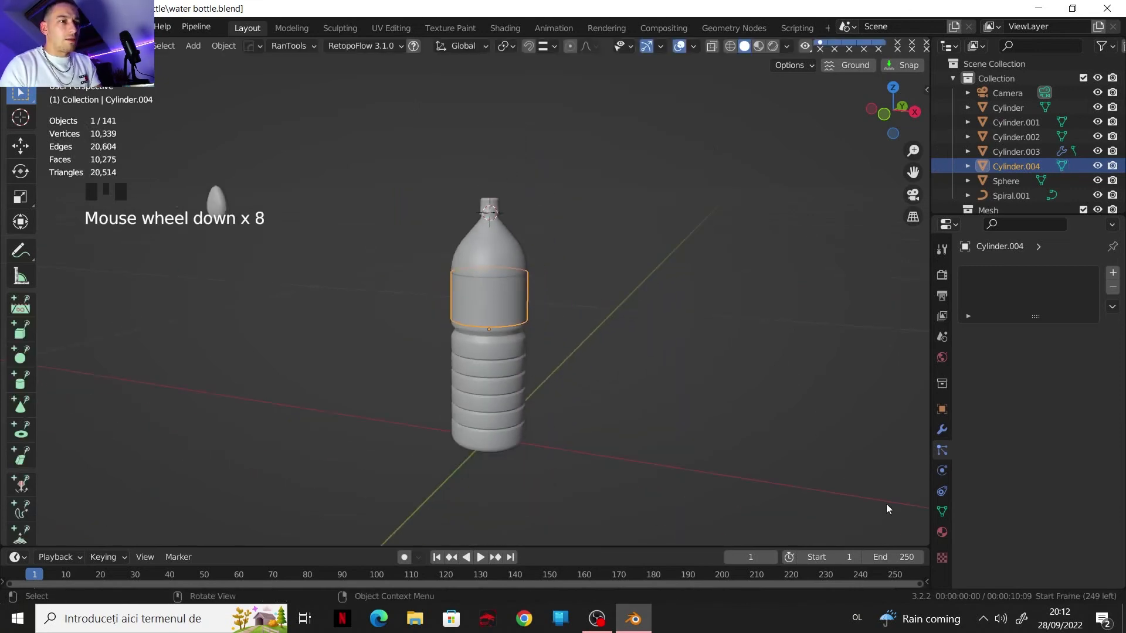
- Give the band a new Principled BSDF material with a pure white base color
left_click(941, 532)
left_click(1086, 333)
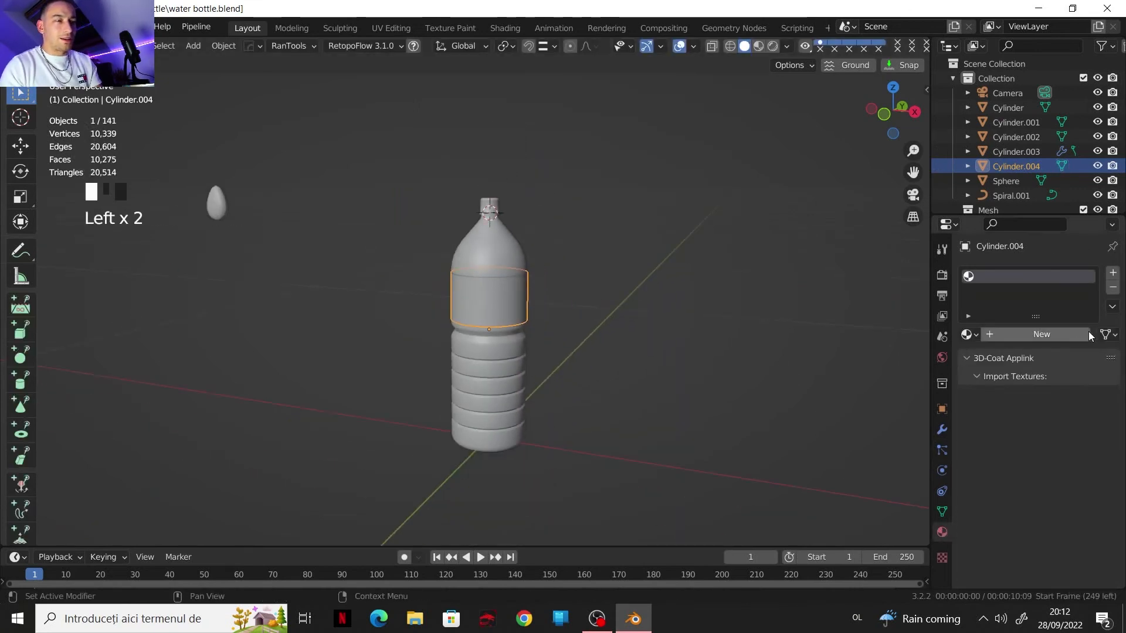
left_click(1039, 334)
left_click(1050, 462)
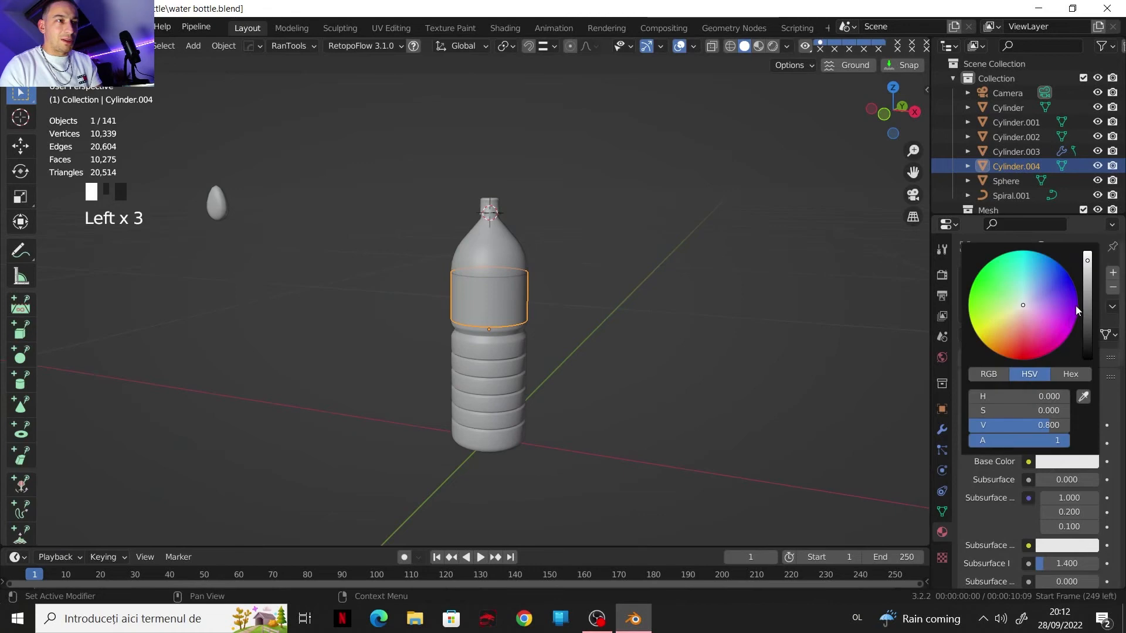
scroll(1015, 545, "down", 5)
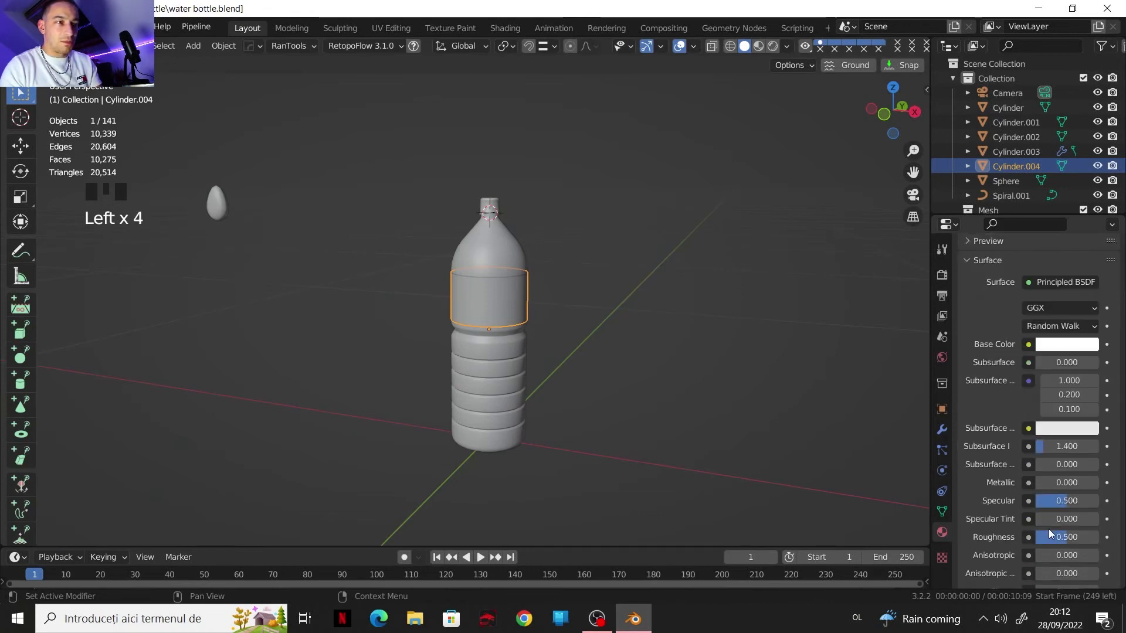
- Show the bottle's neck in rendered shading and enable Transparent Glass for the transparent film in the render settings
left_click(773, 45)
middle_click_drag(526, 210, 548, 409)
scroll(615, 237, "up", 4)
scroll(591, 313, "up", 2)
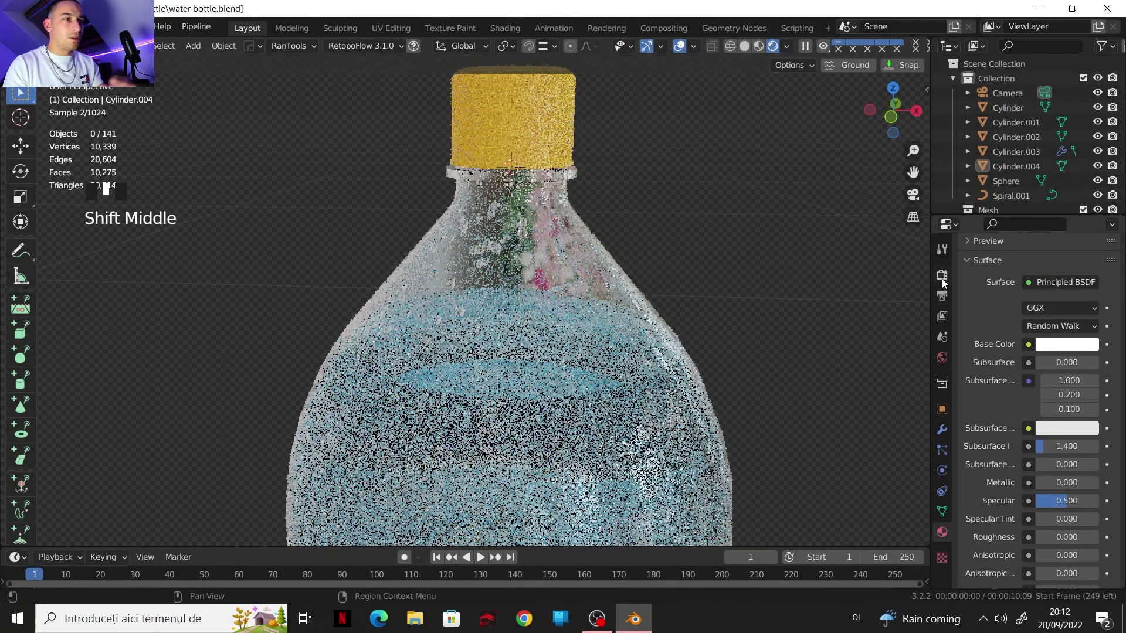
left_click(942, 276)
scroll(1009, 446, "down", 14)
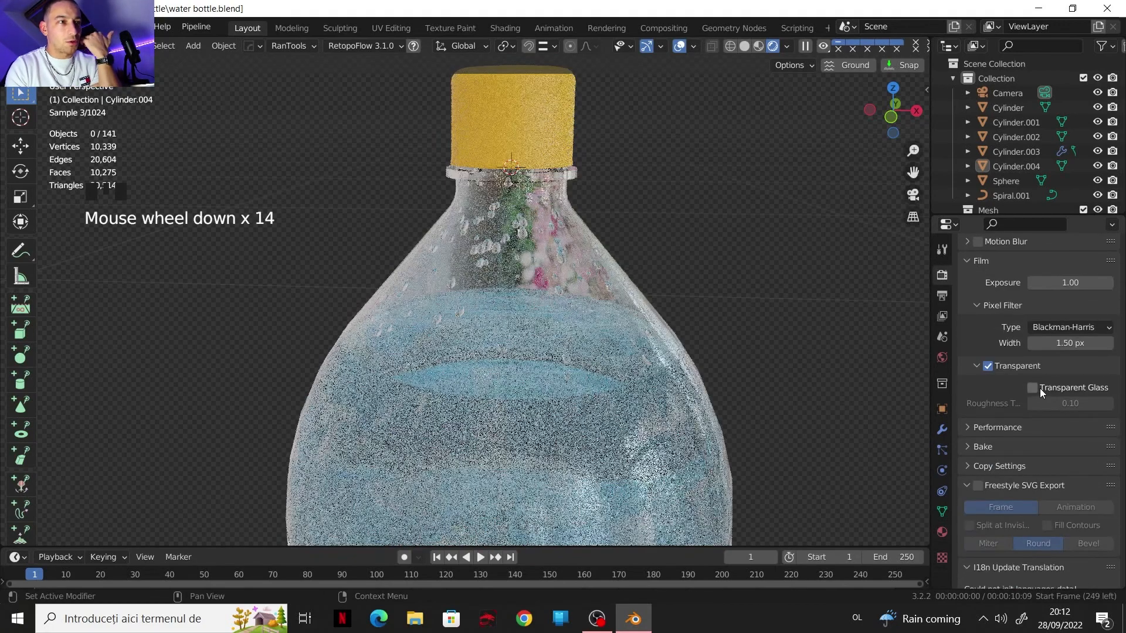
left_click(1033, 389)
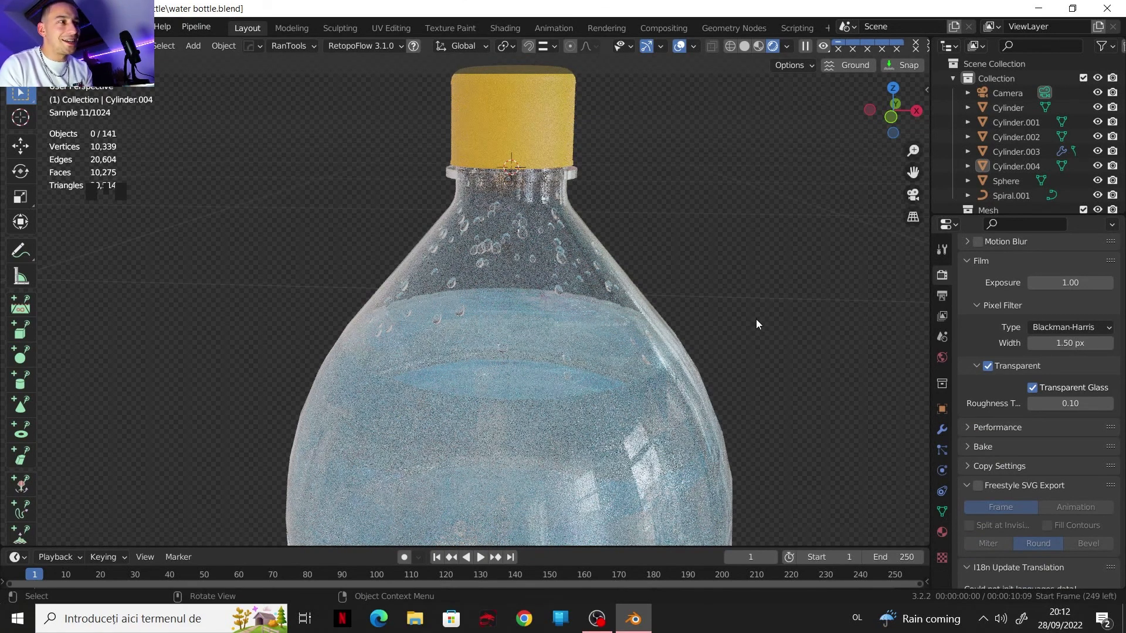
scroll(755, 319, "down", 2)
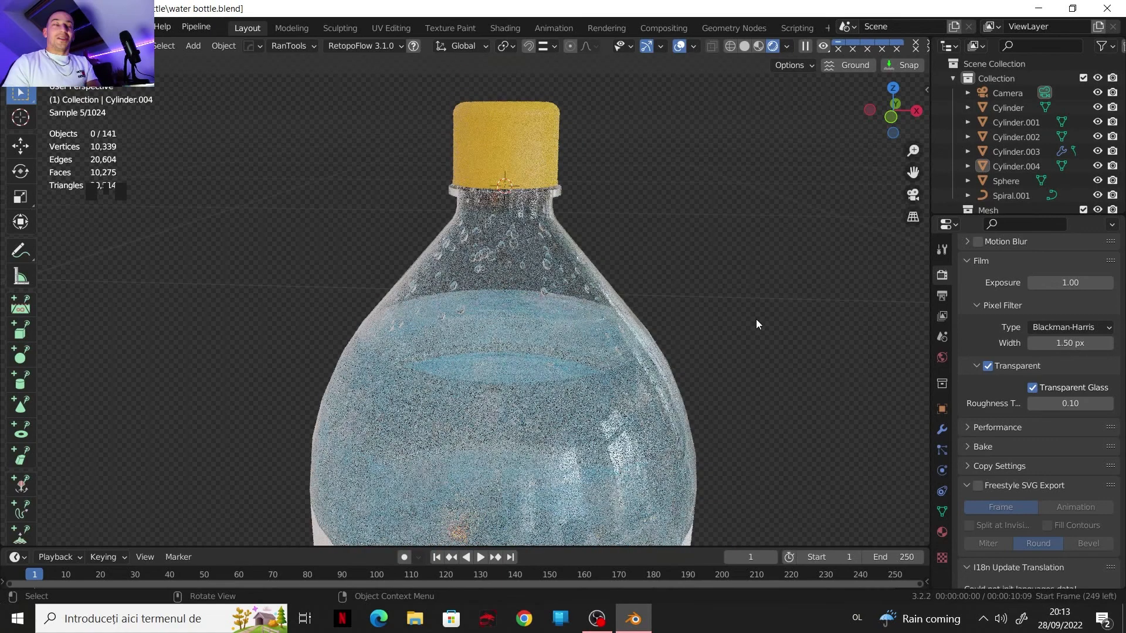